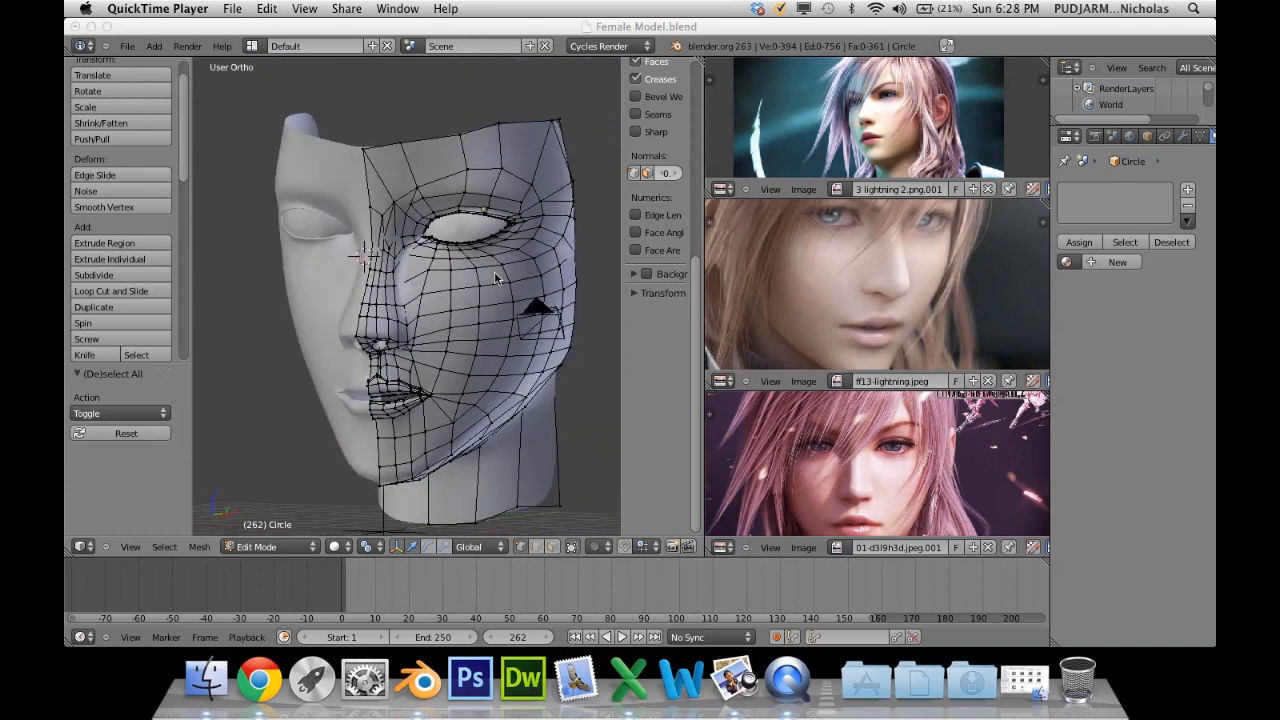
Select a vertex on the cheek mesh just below the open eye.
right_click(479, 272)
scroll(586, 308, "down", 1)
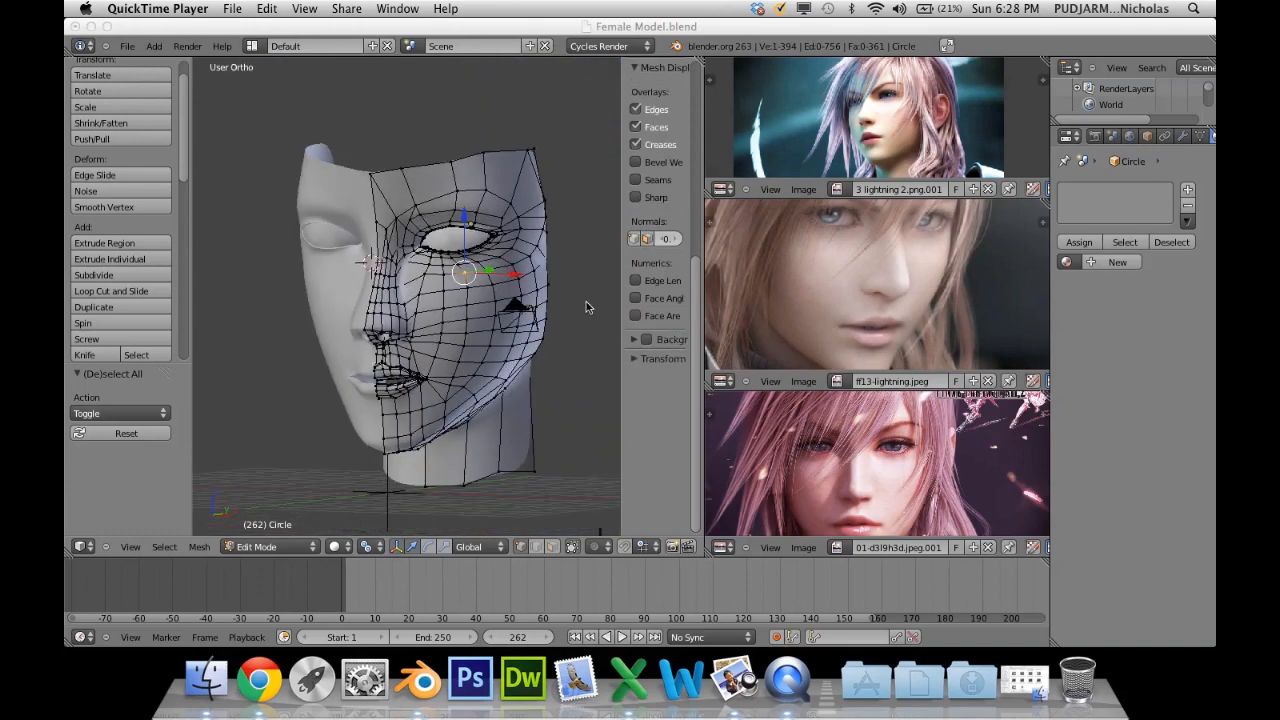
scroll(494, 283, "up", 1)
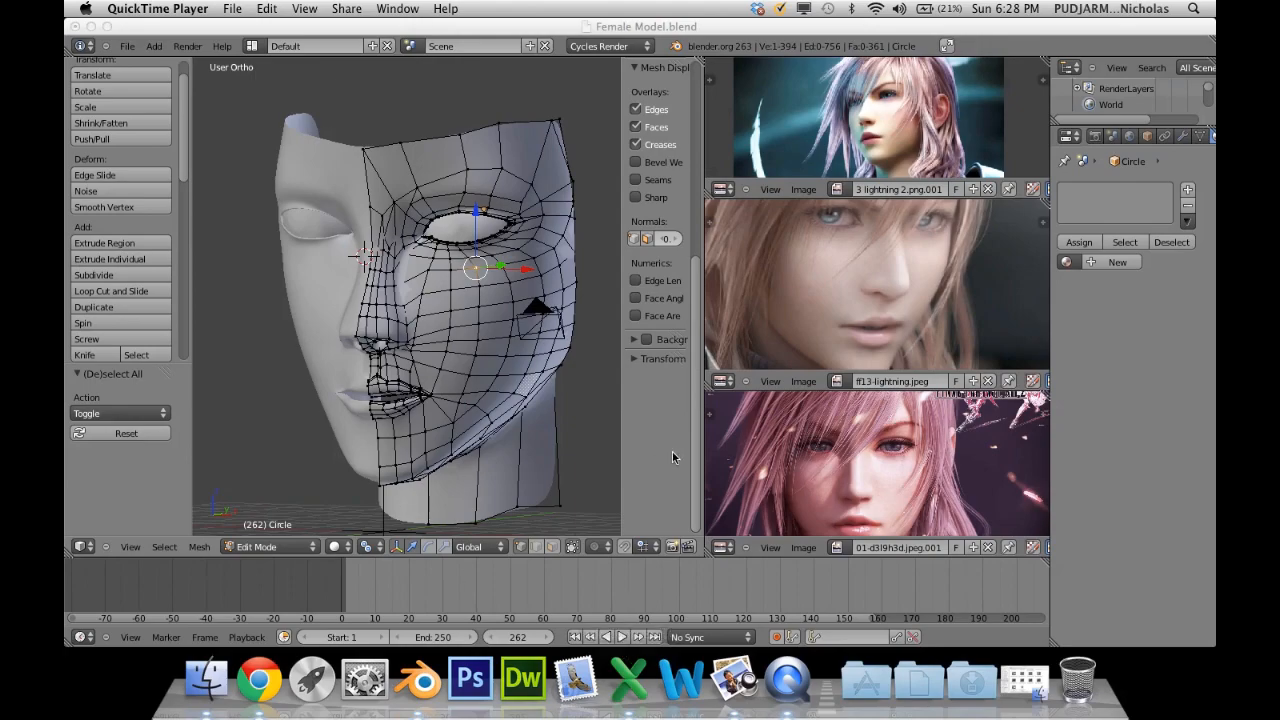
Switch to Finder, browse the Portfolio folder and select Leaden the Game WIP.wmv, and return to Blender.
key("ctrl+Right")
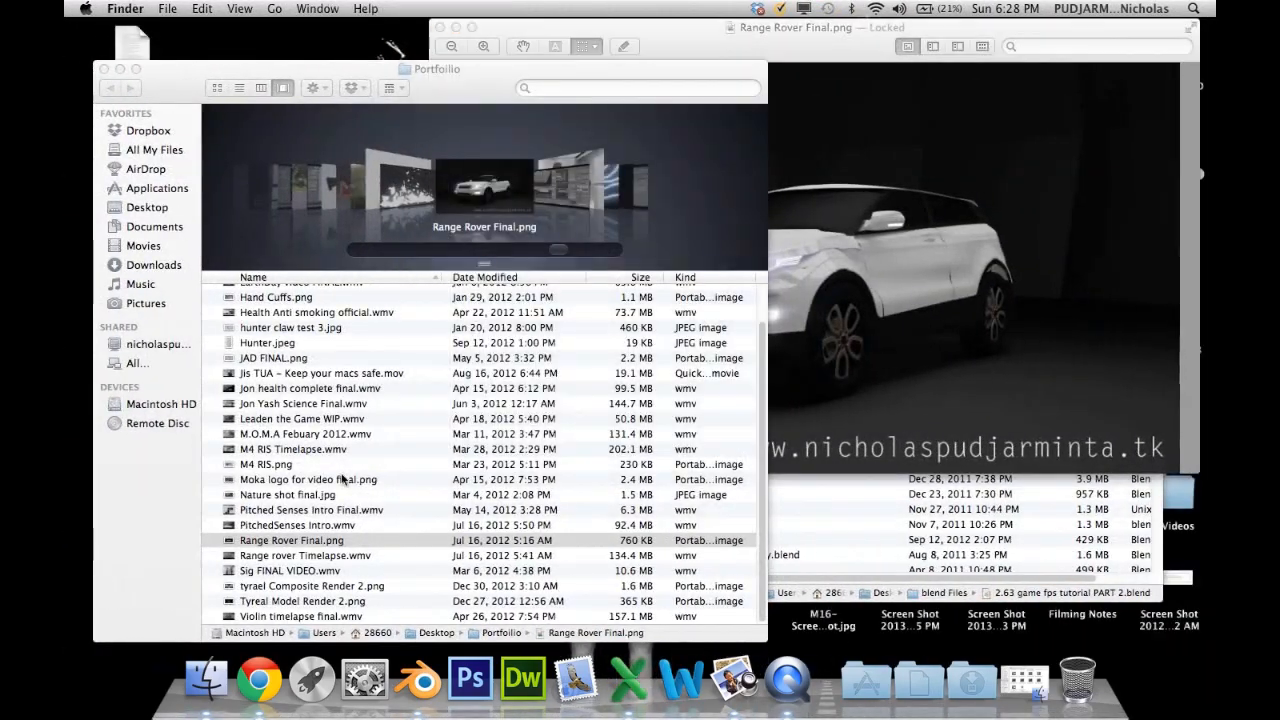
scroll(340, 477, "up", 2)
left_click(351, 458)
scroll(350, 460, "down", 2)
key("ctrl+Left")
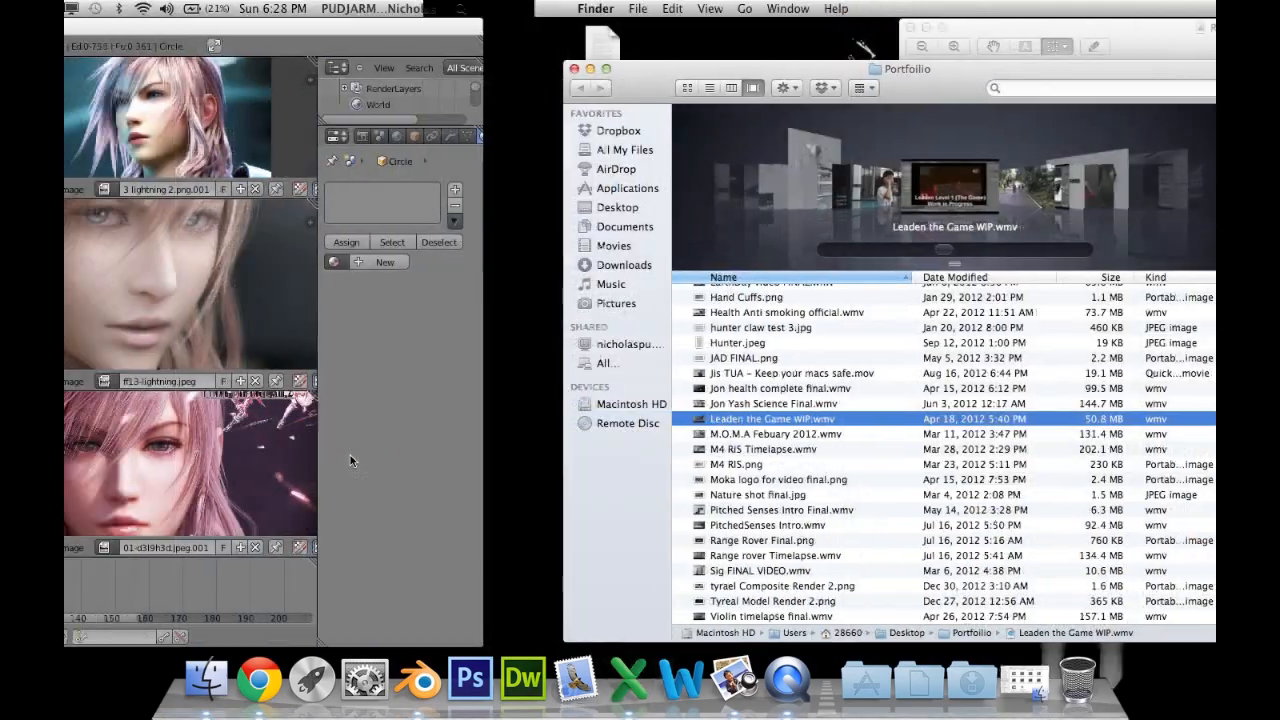
Leave mesh editing, add a plane, and move it about 4.9 units along X beside the head.
mouse_move(418, 333)
middle_mouse_down()
mouse_move(380, 334)
mouse_move(460, 336)
mouse_move(410, 338)
mouse_move(480, 318)
mouse_move(454, 291)
mouse_move(468, 371)
mouse_move(452, 375)
mouse_move(420, 337)
middle_mouse_up()
key("Tab")
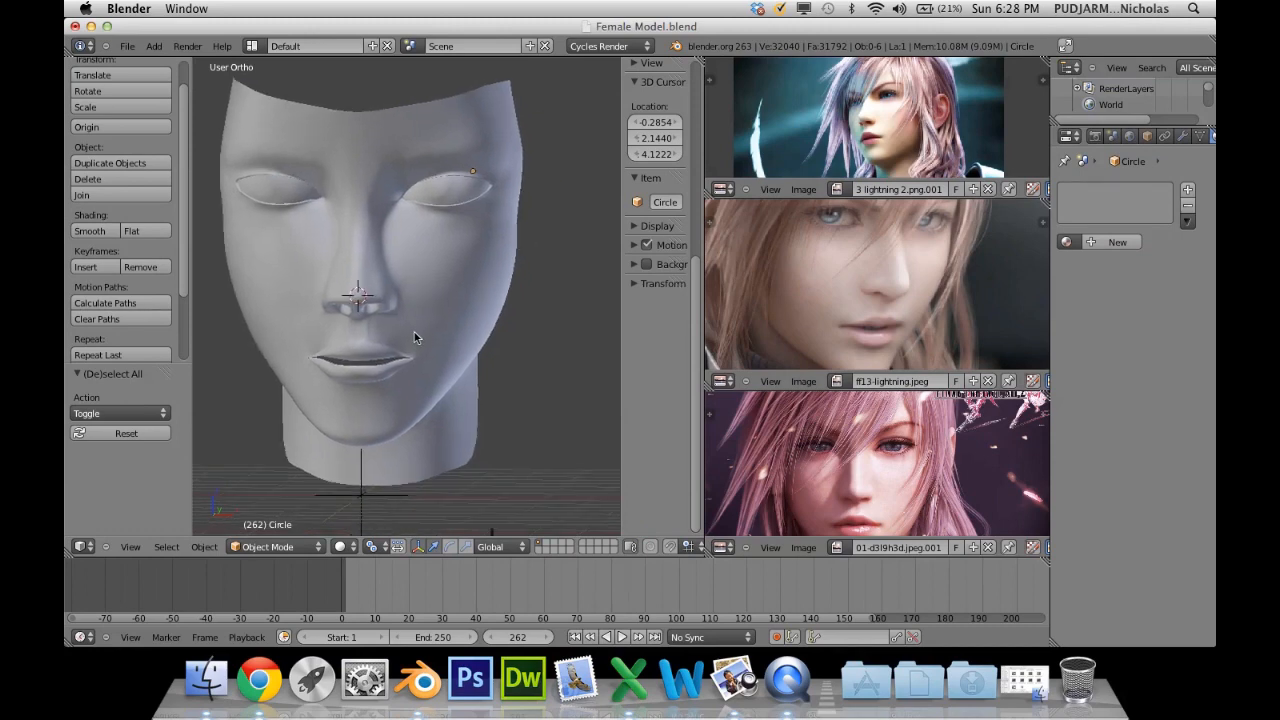
key("shift+a")
mouse_move(420, 335)
key("Return")
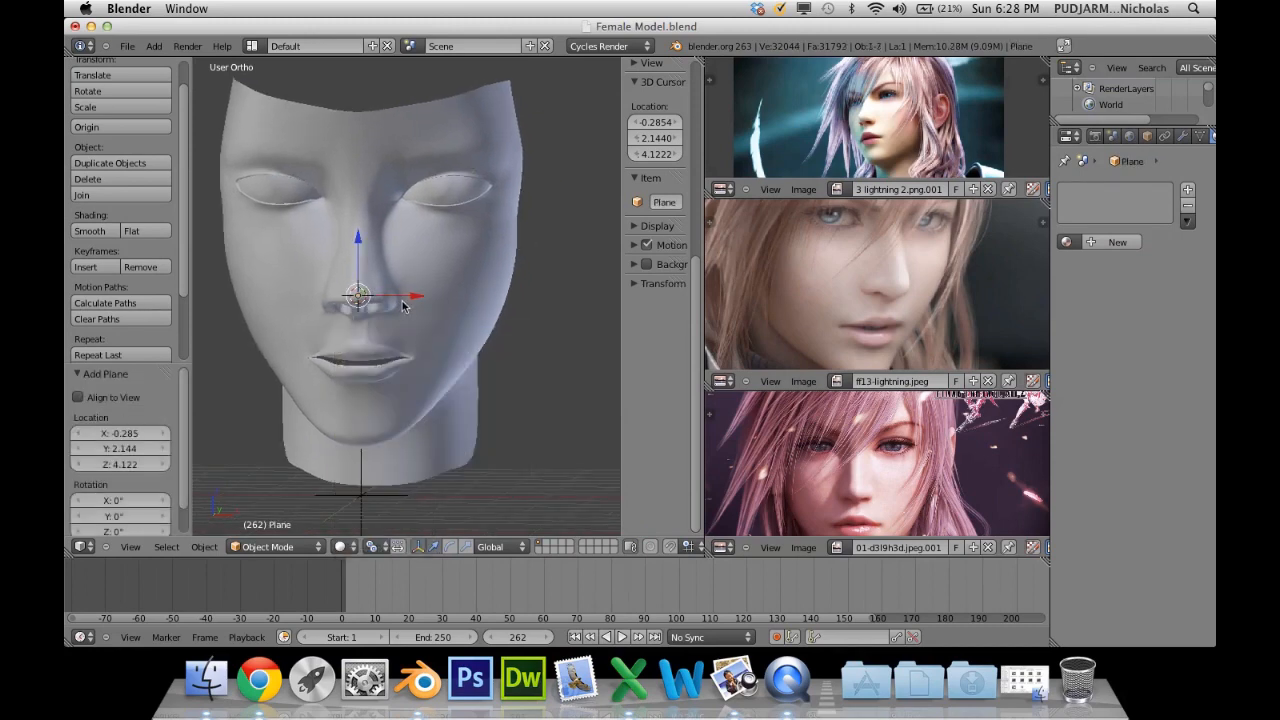
key("g")
key("x")
left_click(377, 288)
mouse_move(454, 308)
middle_mouse_down()
mouse_move(430, 300)
mouse_move(452, 305)
middle_mouse_up()
key("KP_Decimal")
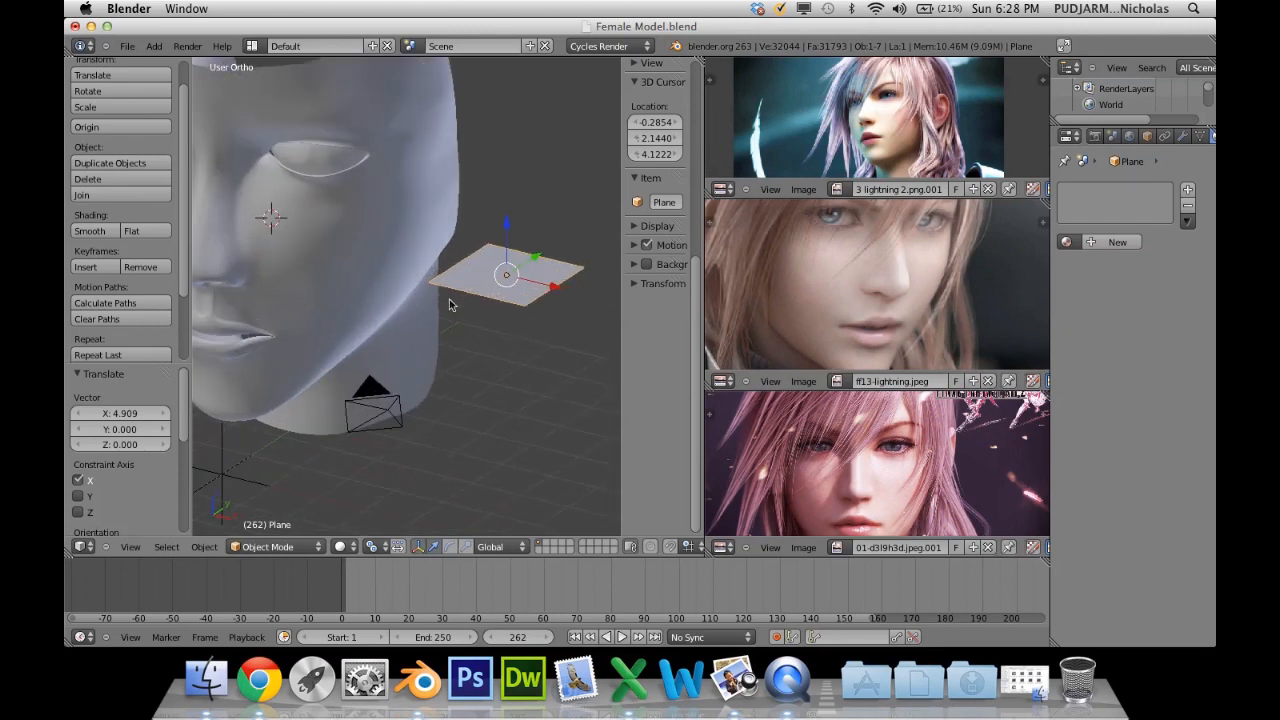
Edit the plane by raising two adjacent corner vertices along Z, the second by about 0.69 units.
key("Tab")
scroll(416, 323, "up", 2)
middle_click_drag(416, 323, 421, 323)
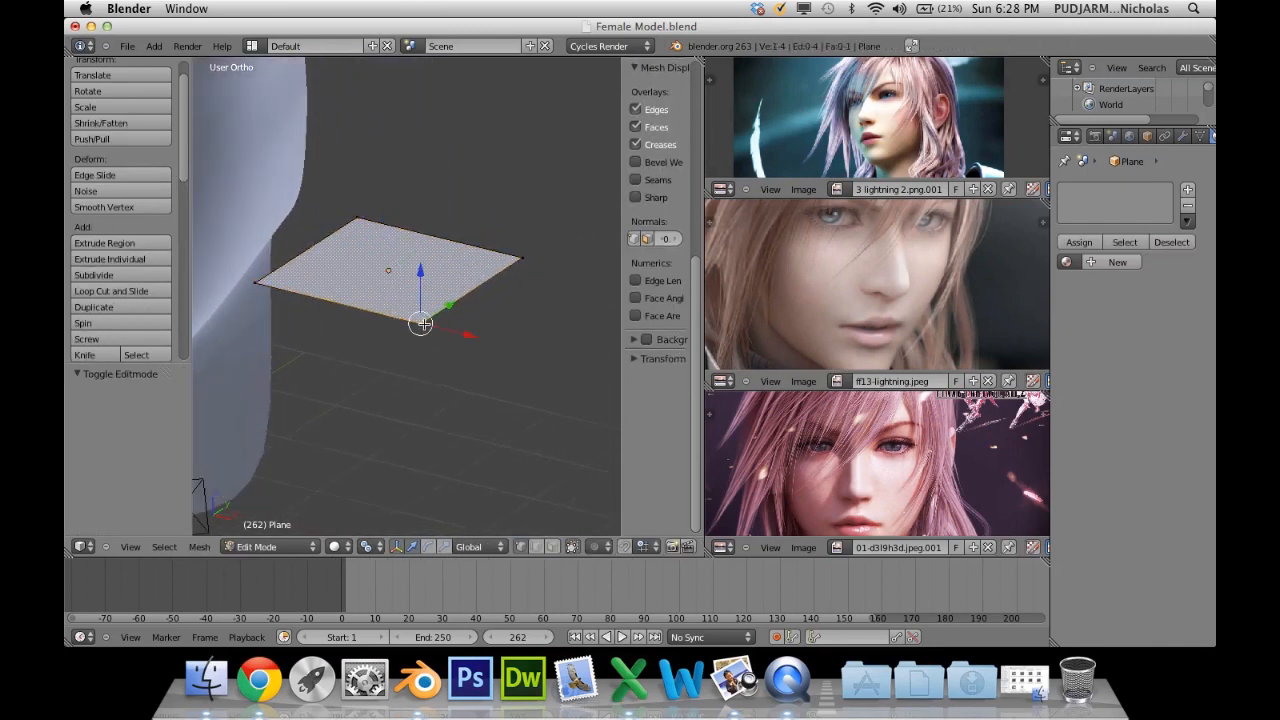
left_click_drag(421, 270, 422, 172)
right_click(266, 278)
left_click_drag(256, 235, 265, 174)
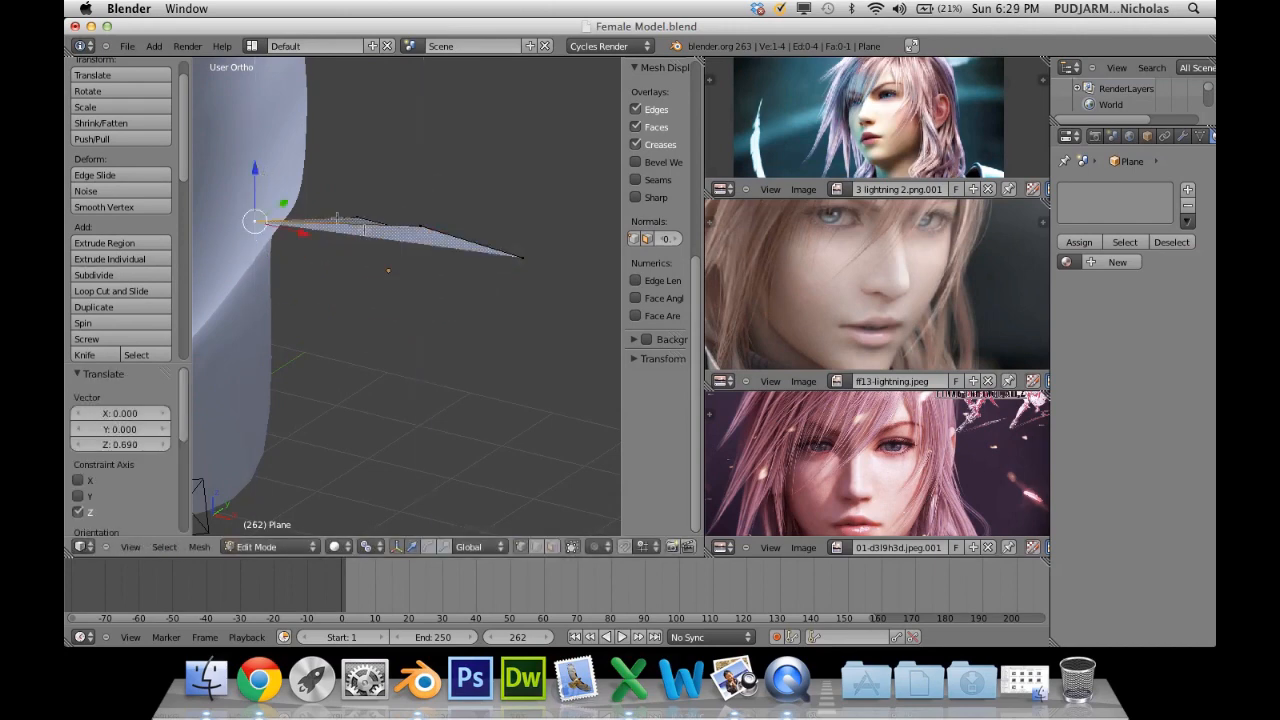
right_click(414, 228, "shift")
middle_click_drag(402, 231, 316, 253)
key("w")
key("e")
left_click(417, 223)
Return to Object Mode and delete the plane.
middle_click_drag(395, 292, 452, 375, "shift")
key("Tab")
key("x")
left_click(465, 362)
Open the face mesh for editing and examine the edge loops around the eye from several angles.
right_click(480, 332)
key("Tab")
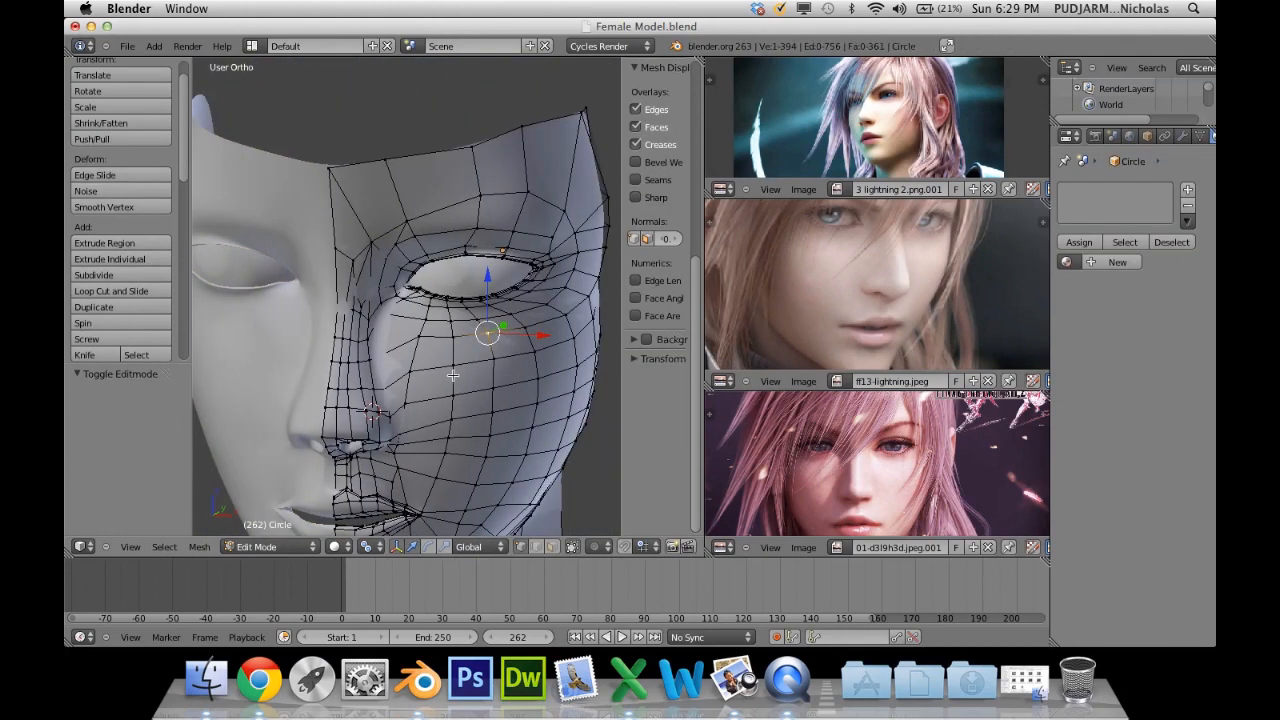
scroll(471, 354, "down", 2)
scroll(480, 330, "up", 5)
middle_click_drag(488, 310, 359, 325, "shift")
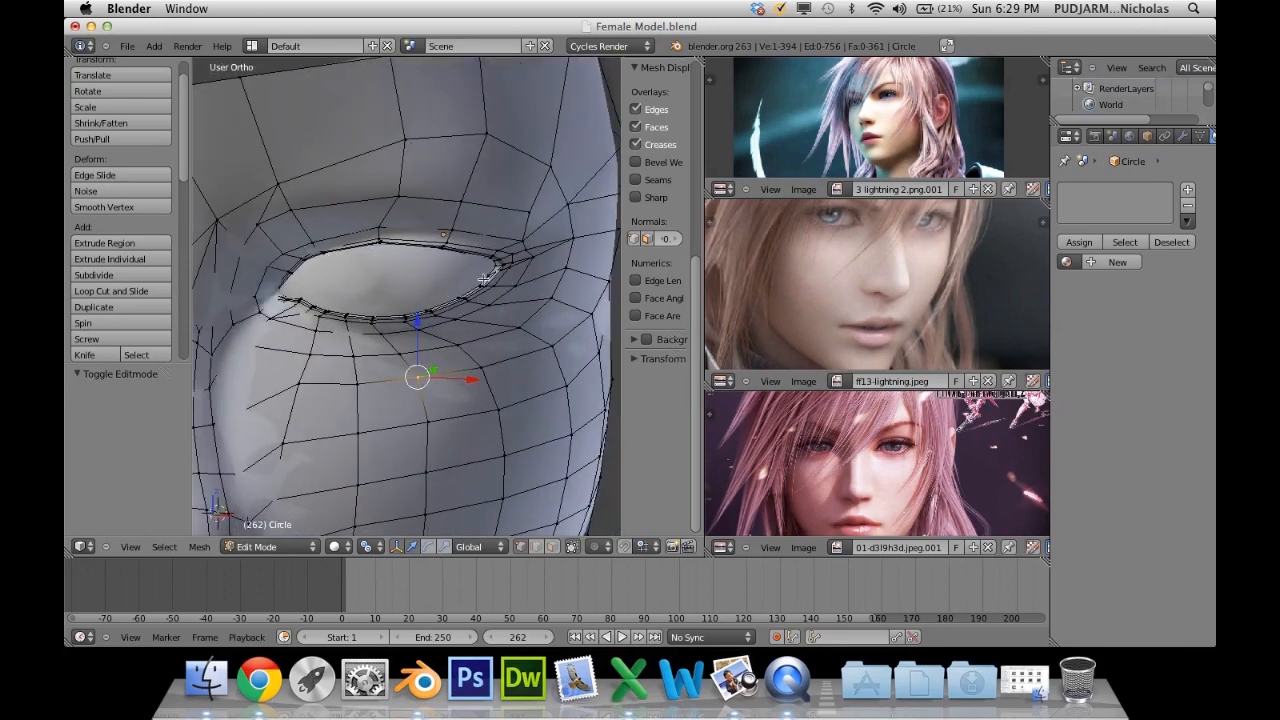
scroll(480, 276, "down", 4)
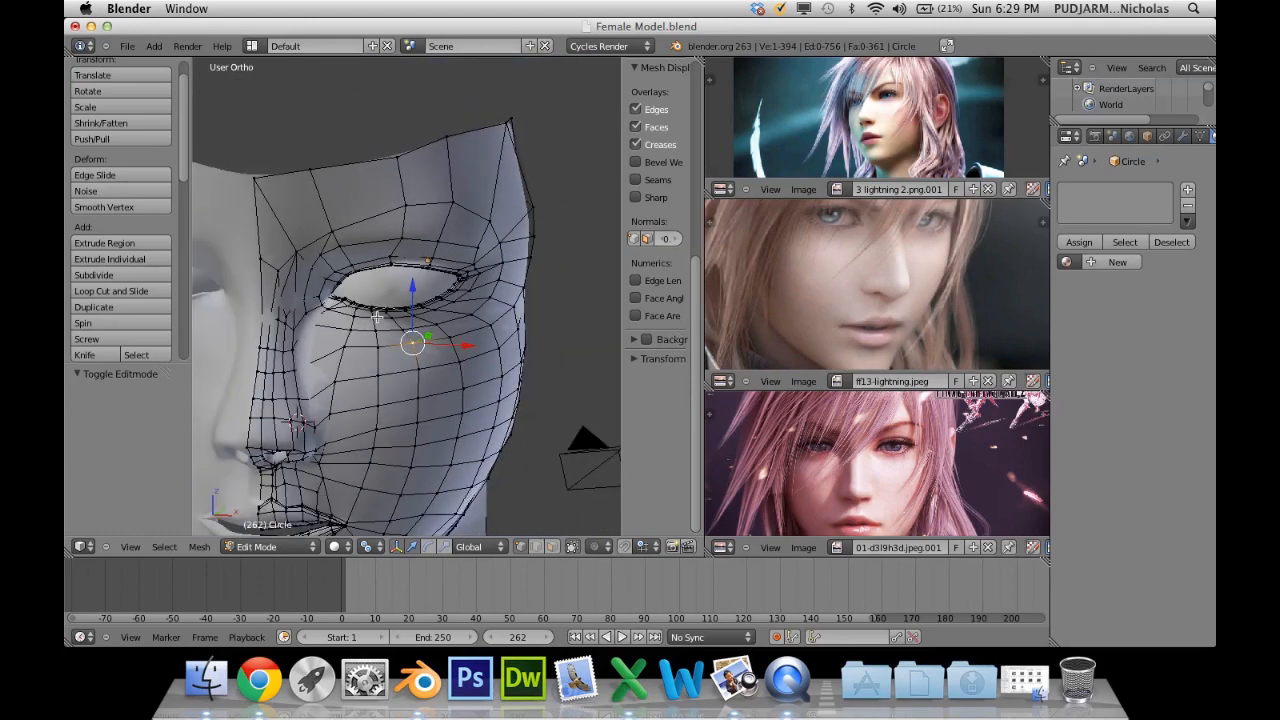
middle_click_drag(376, 316, 268, 320)
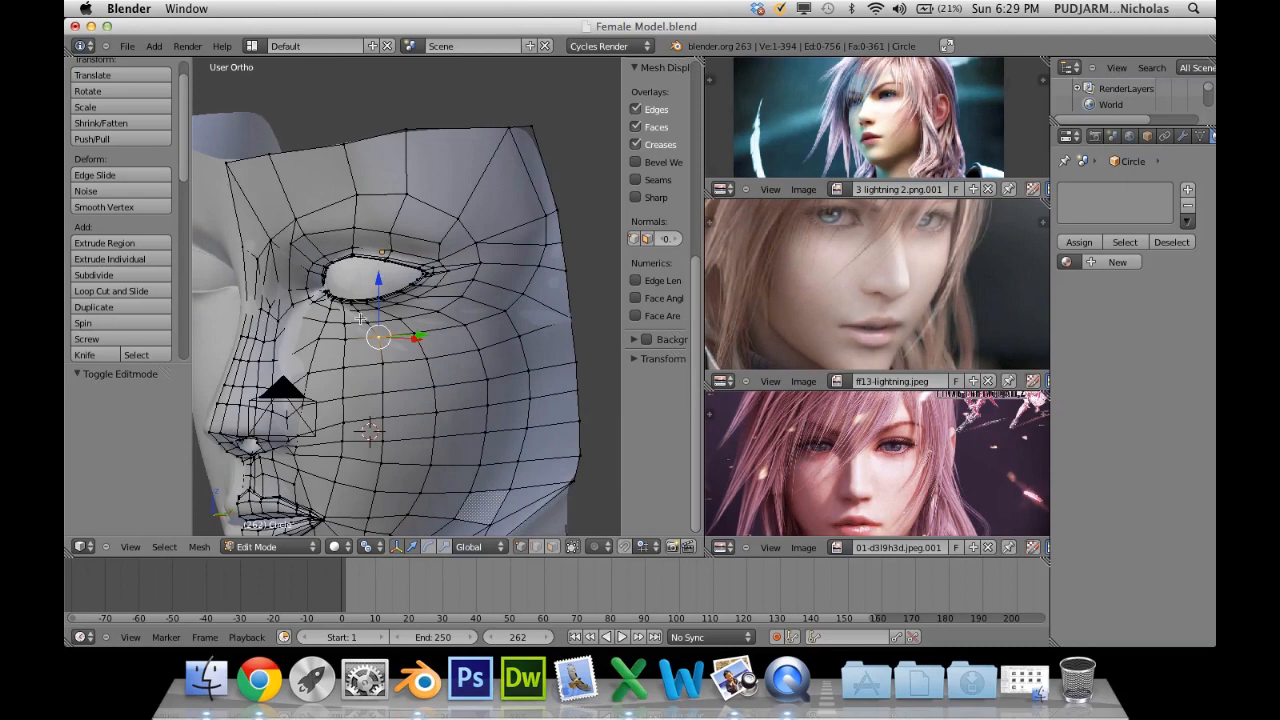
scroll(361, 320, "up", 4)
middle_click_drag(376, 350, 404, 392, "shift")
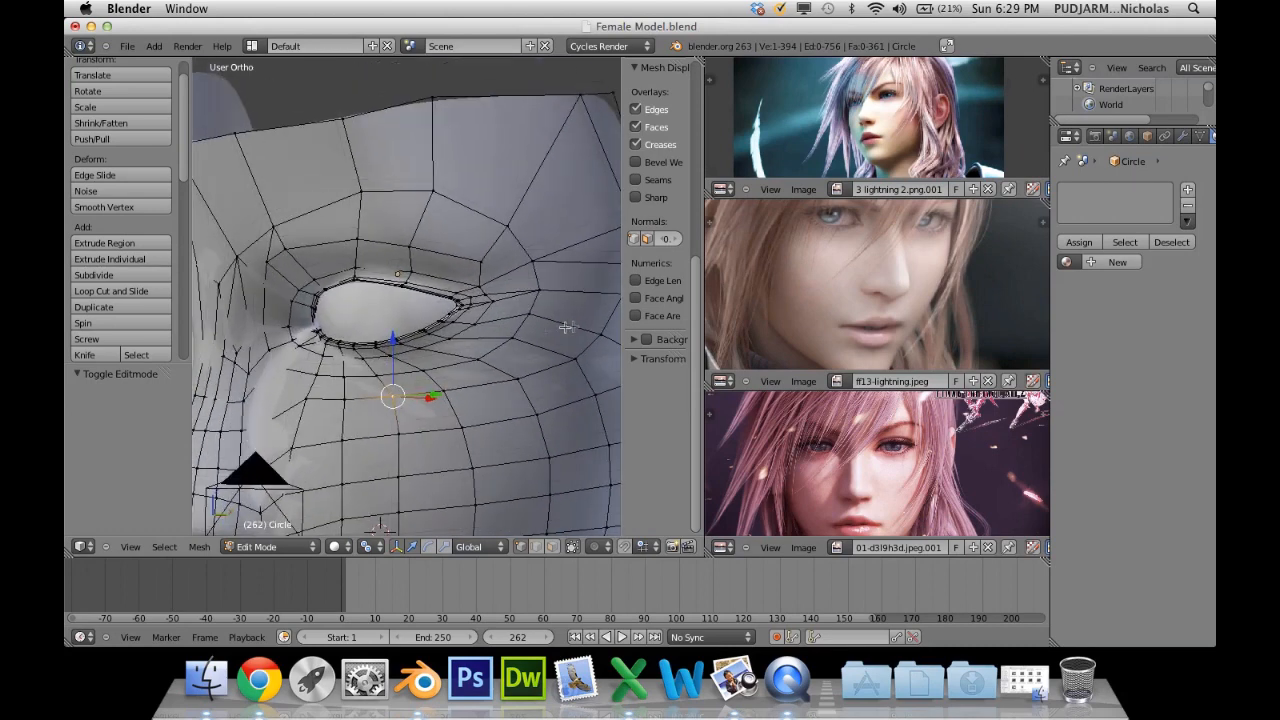
Set the face's Subdivision Surface viewport level to 0 and return to Object Mode.
left_click(1180, 139)
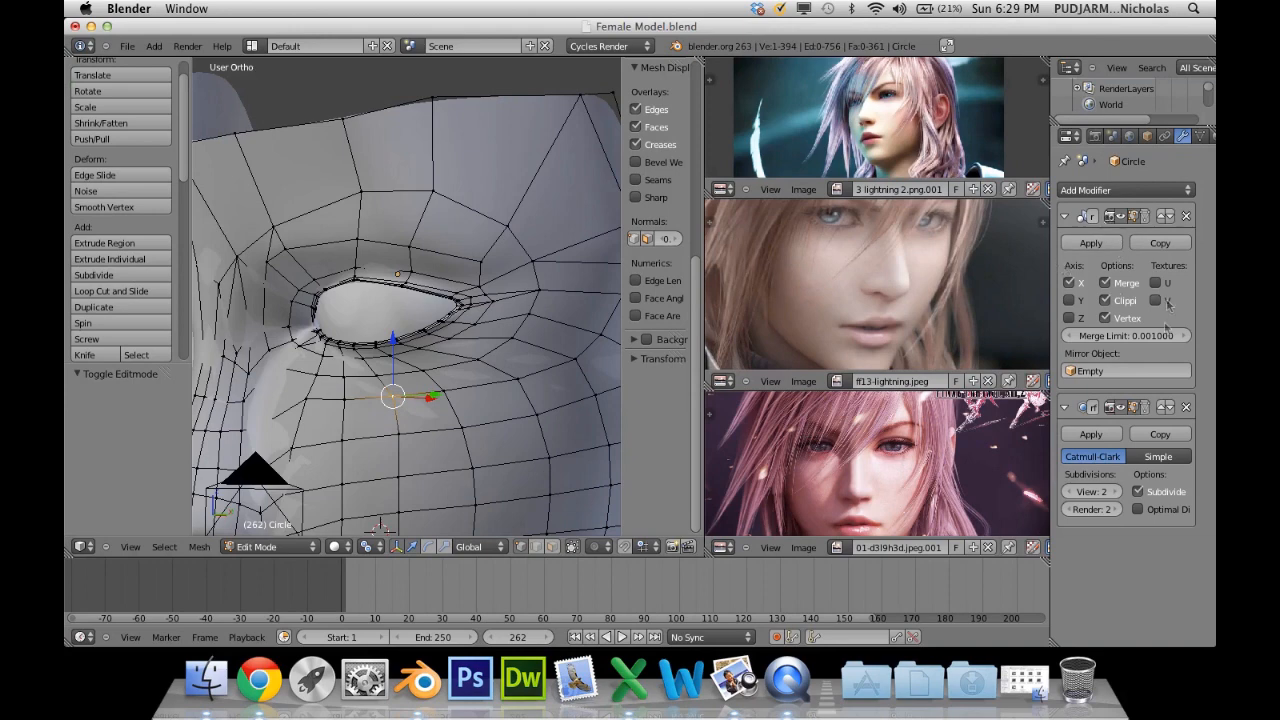
left_click(1070, 492)
left_click(1070, 492)
key("Tab")
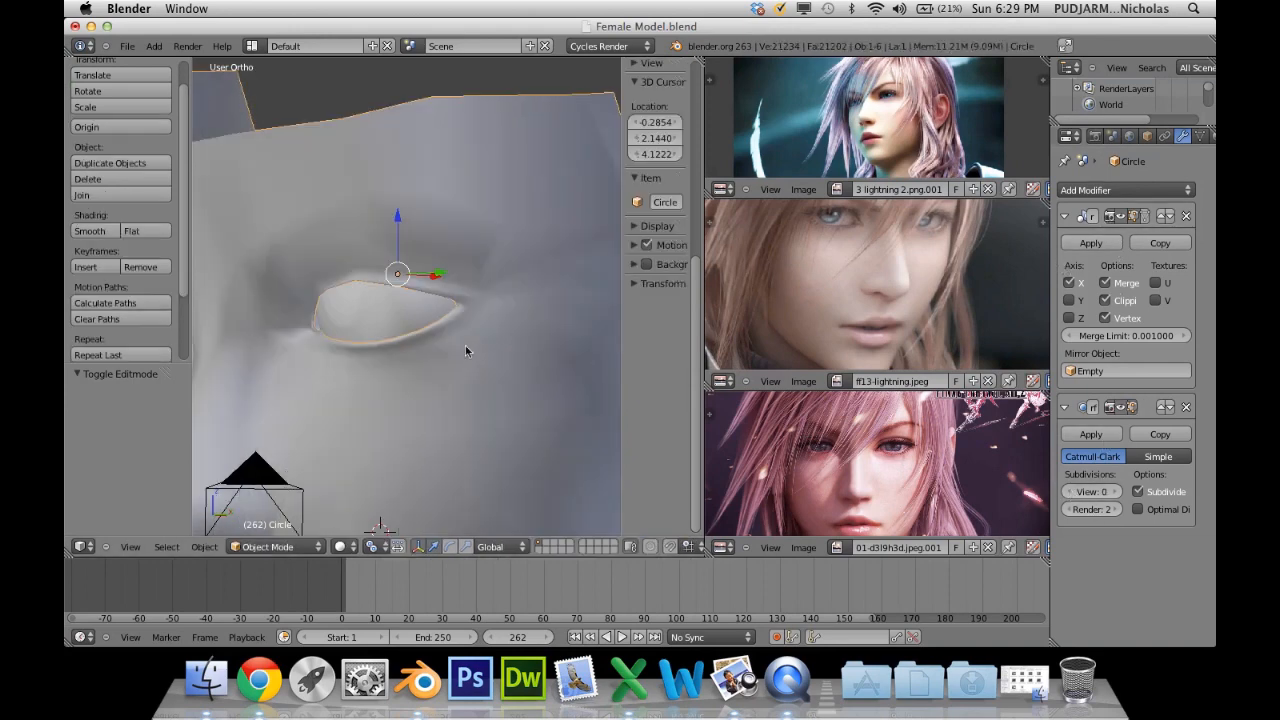
Apply flat shading to the face object.
key("a")
scroll(465, 350, "down", 3)
key("a")
left_click(143, 236)
middle_click_drag(405, 327, 365, 335)
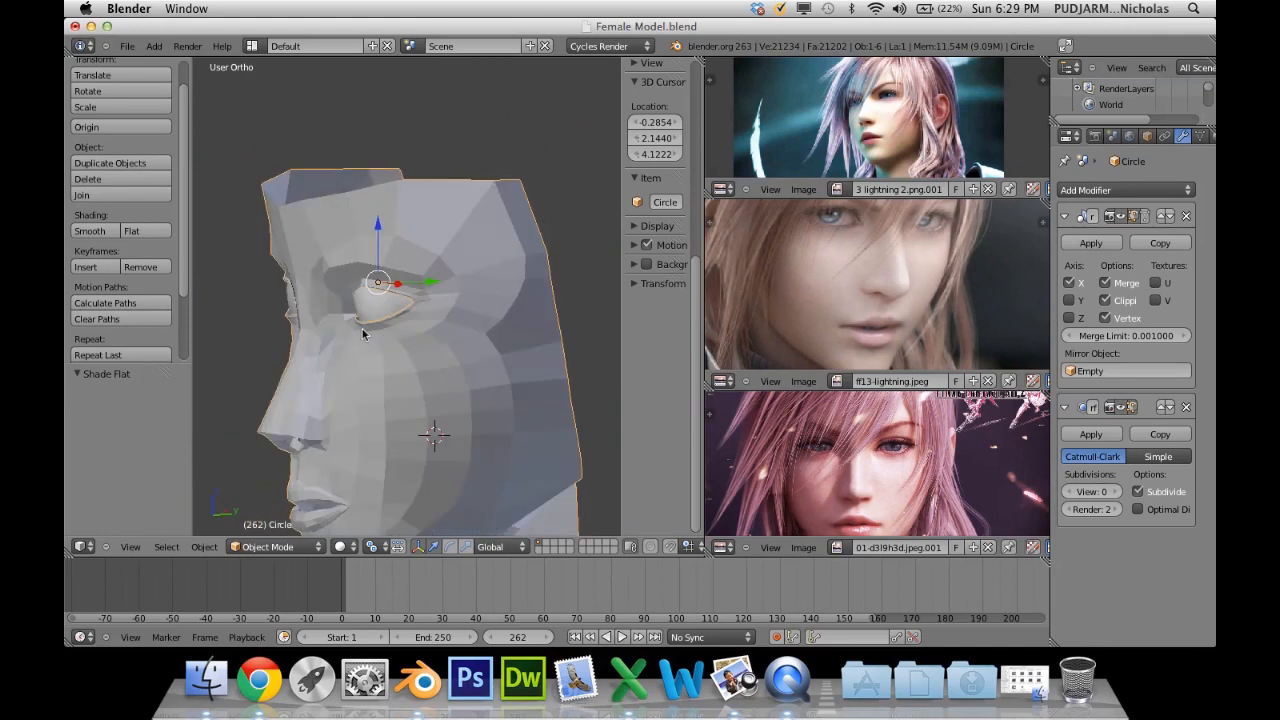
Set the face's Subdivision Surface viewport level to 2 and inspect the faceting at the eye corner.
left_click(1116, 492)
left_click(1116, 492)
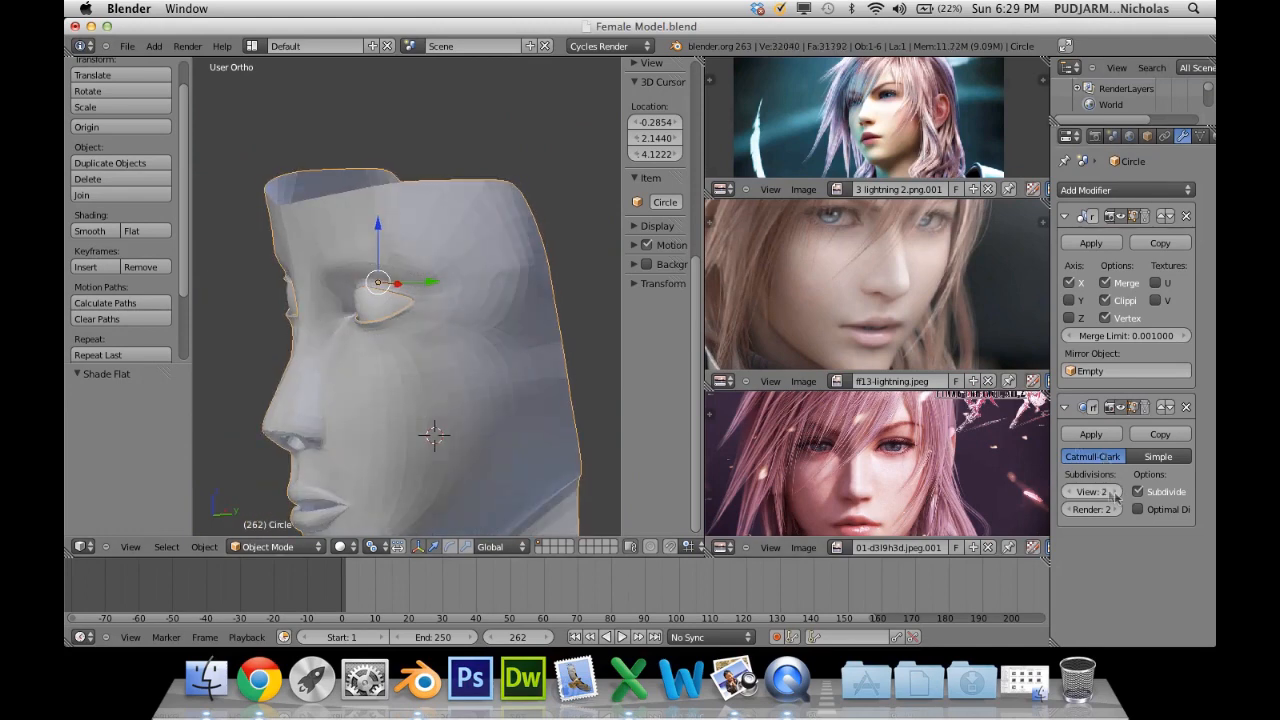
scroll(475, 325, "up", 3)
middle_click_drag(451, 322, 423, 313)
scroll(355, 308, "up", 3)
scroll(357, 316, "up", 3)
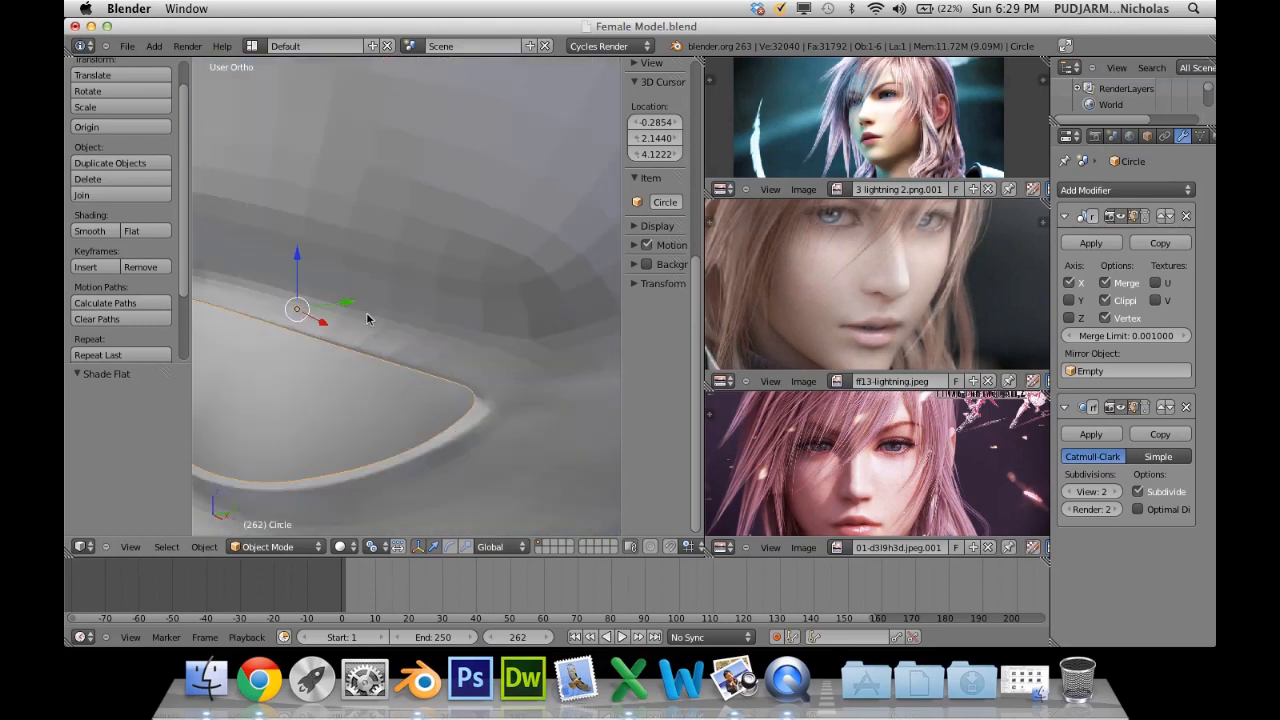
Apply smooth shading to the face object and deselect it.
left_click(90, 231)
scroll(418, 345, "down", 3)
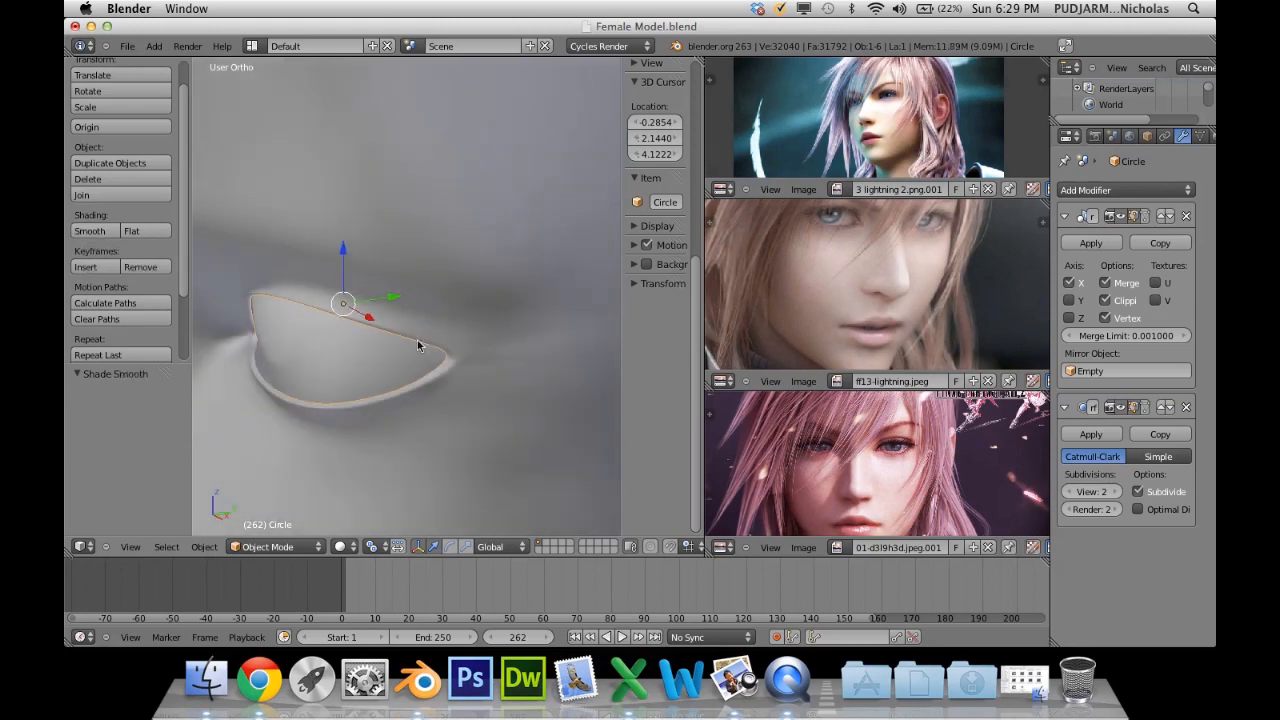
scroll(418, 345, "down", 6)
middle_click_drag(405, 364, 457, 335)
key("a")
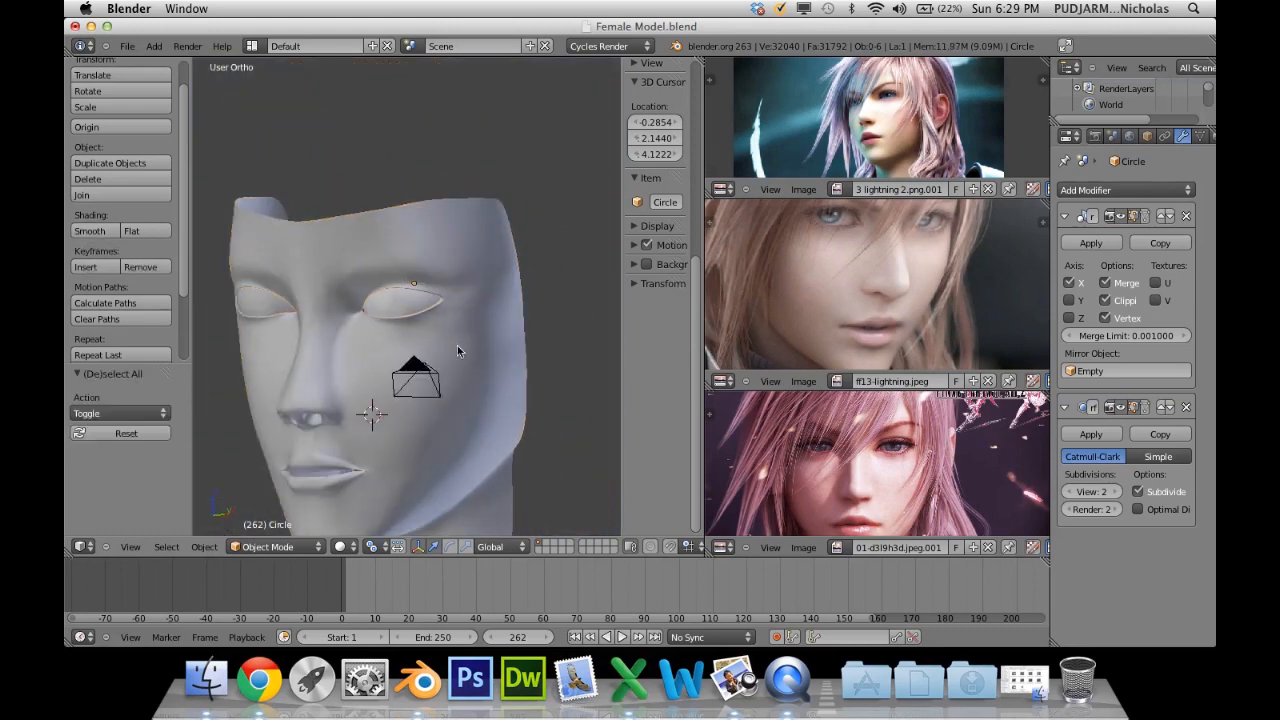
Turn the face's Mirror modifier display off in the viewport, view the half face, and turn it back on.
left_click(1122, 220)
middle_click_drag(550, 282, 430, 345)
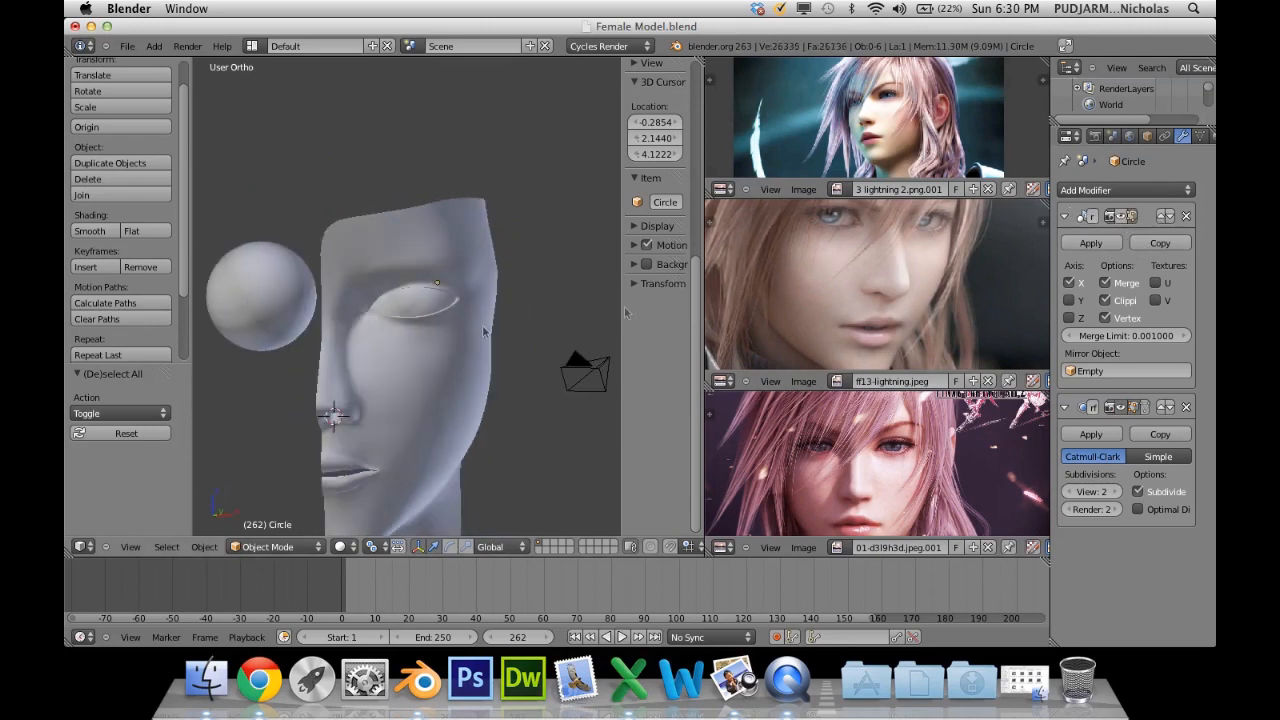
left_click(1122, 218)
middle_click_drag(483, 270, 522, 305)
Select the eyeball sphere, toggle wireframe display on and off, and reselect the face.
scroll(450, 305, "up", 5)
right_click(477, 325)
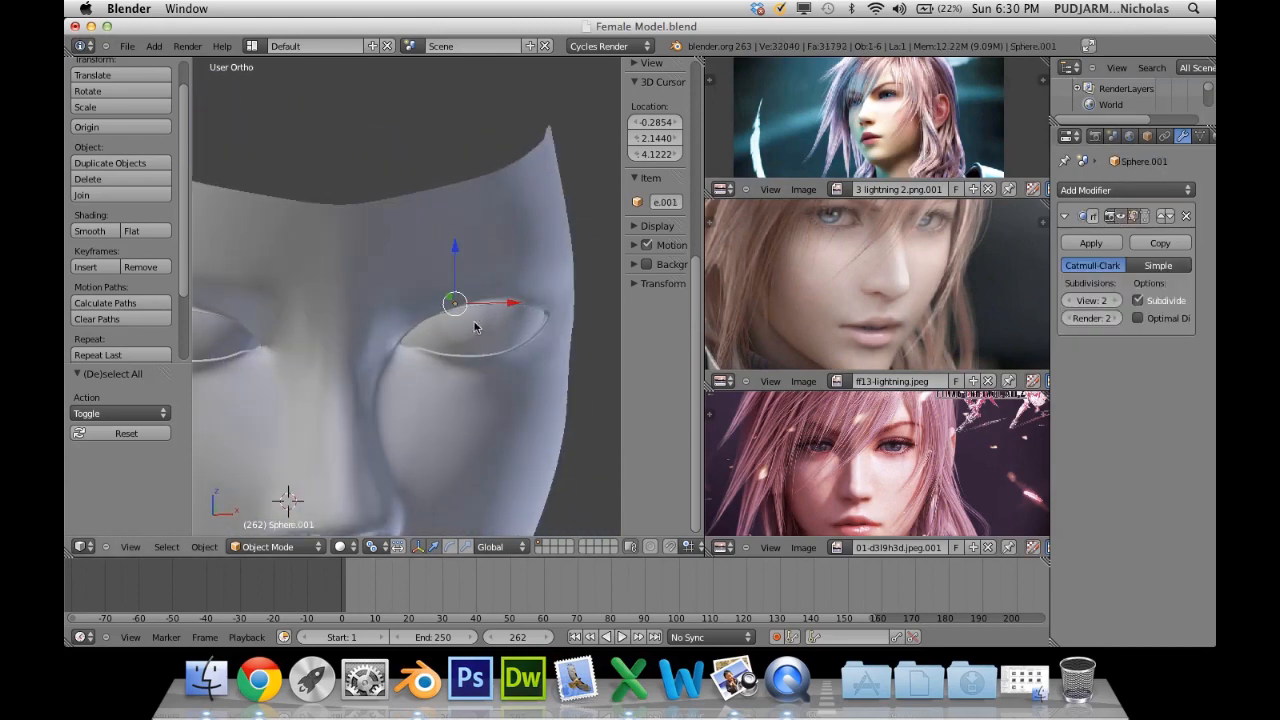
key("z")
key("z")
right_click(498, 260)
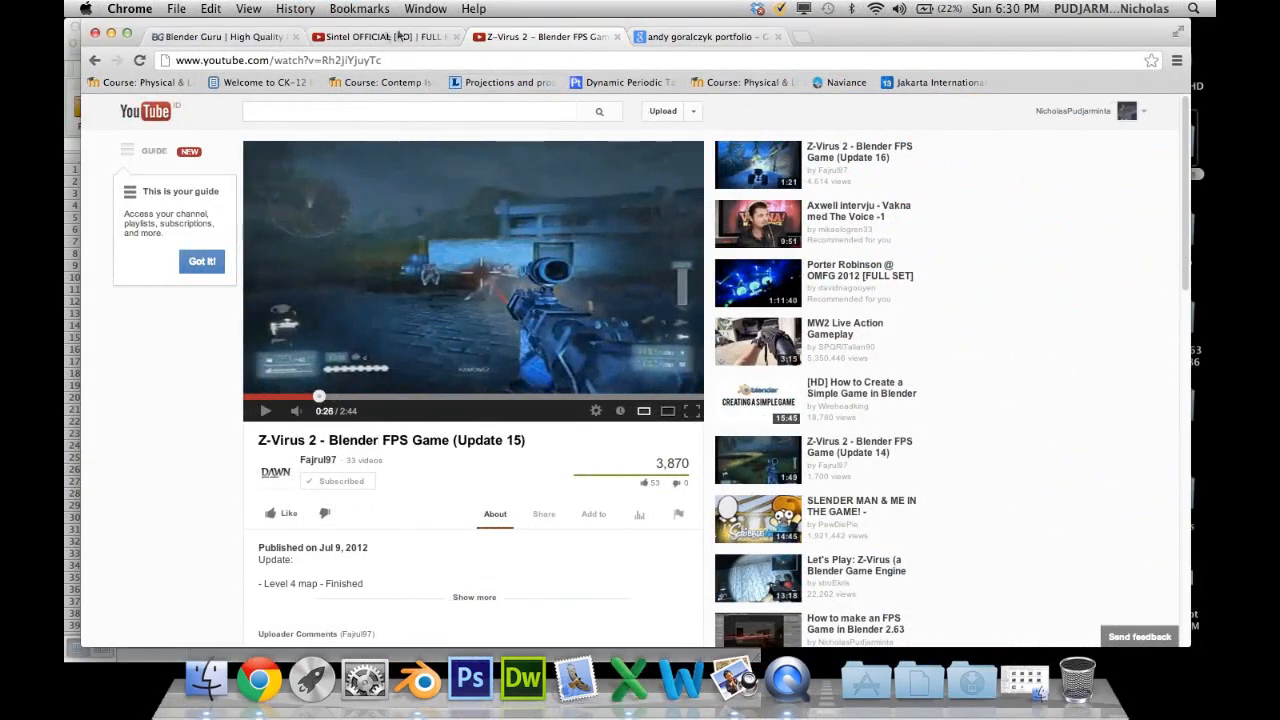
In Chrome, look at the Sintel video page and the artist portfolio image results, and return to Blender.
left_click(376, 37)
left_click(670, 40)
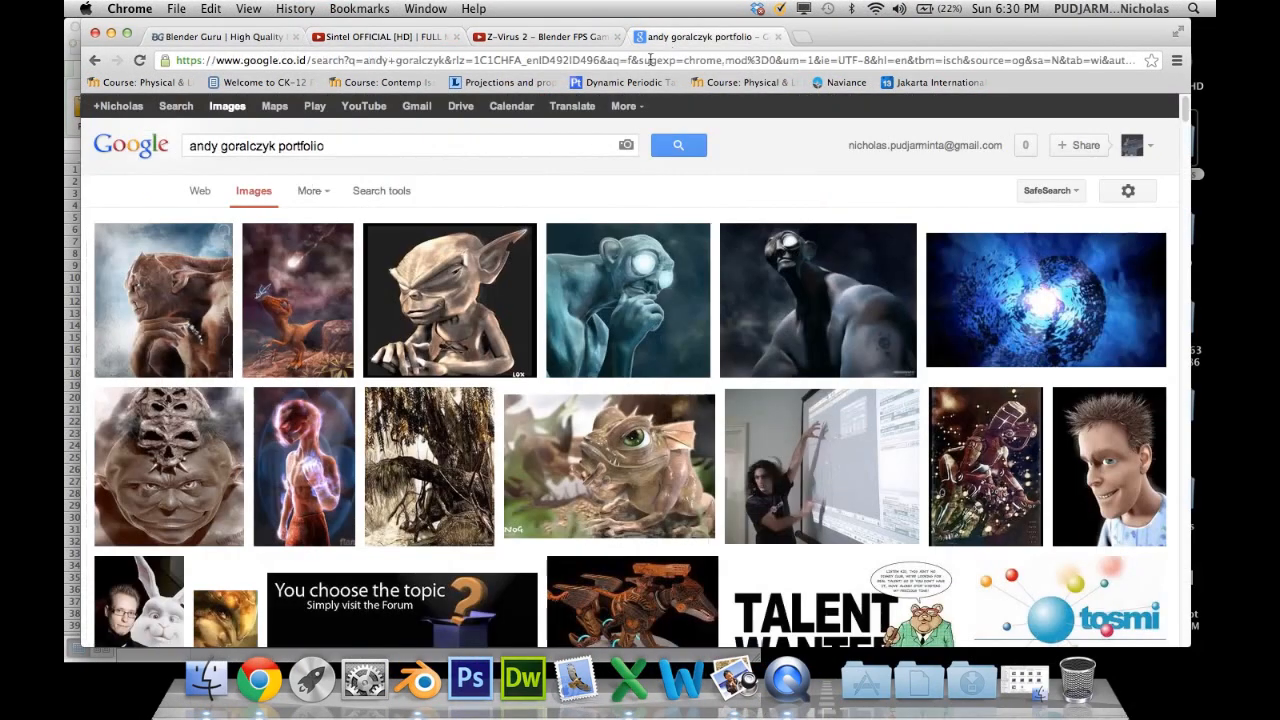
scroll(680, 222, "down", 1)
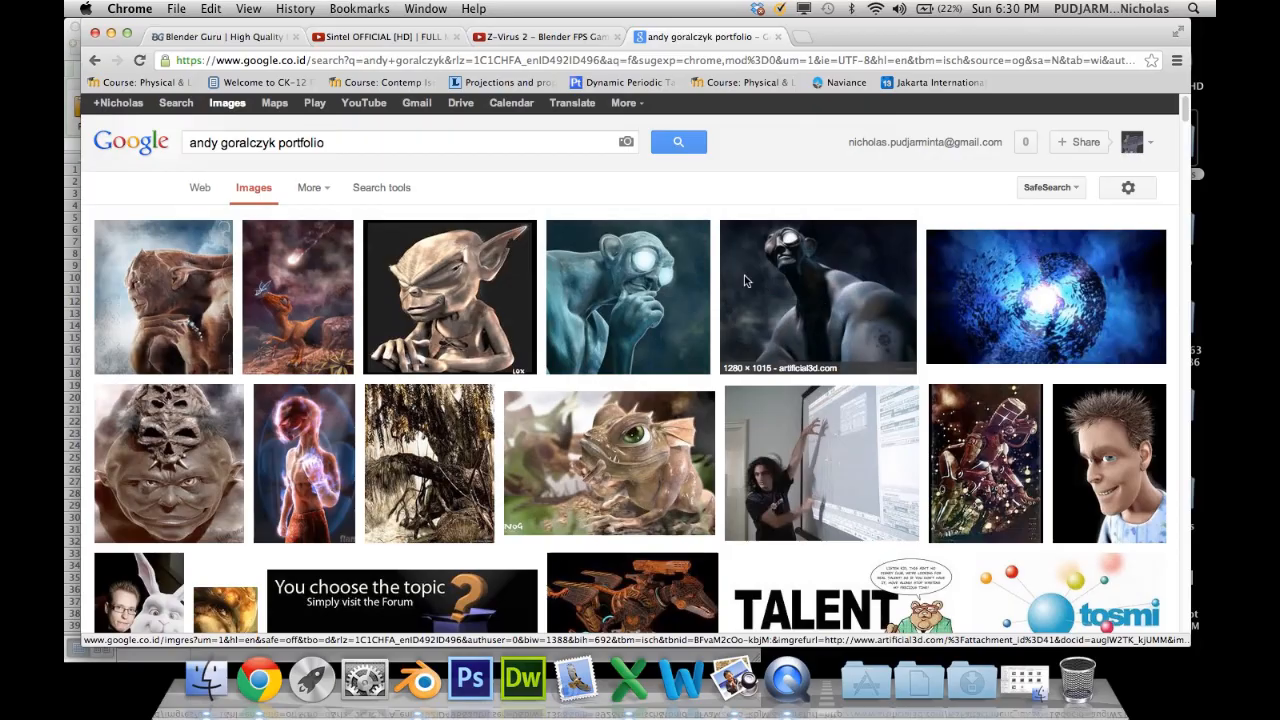
key("ctrl+Left")
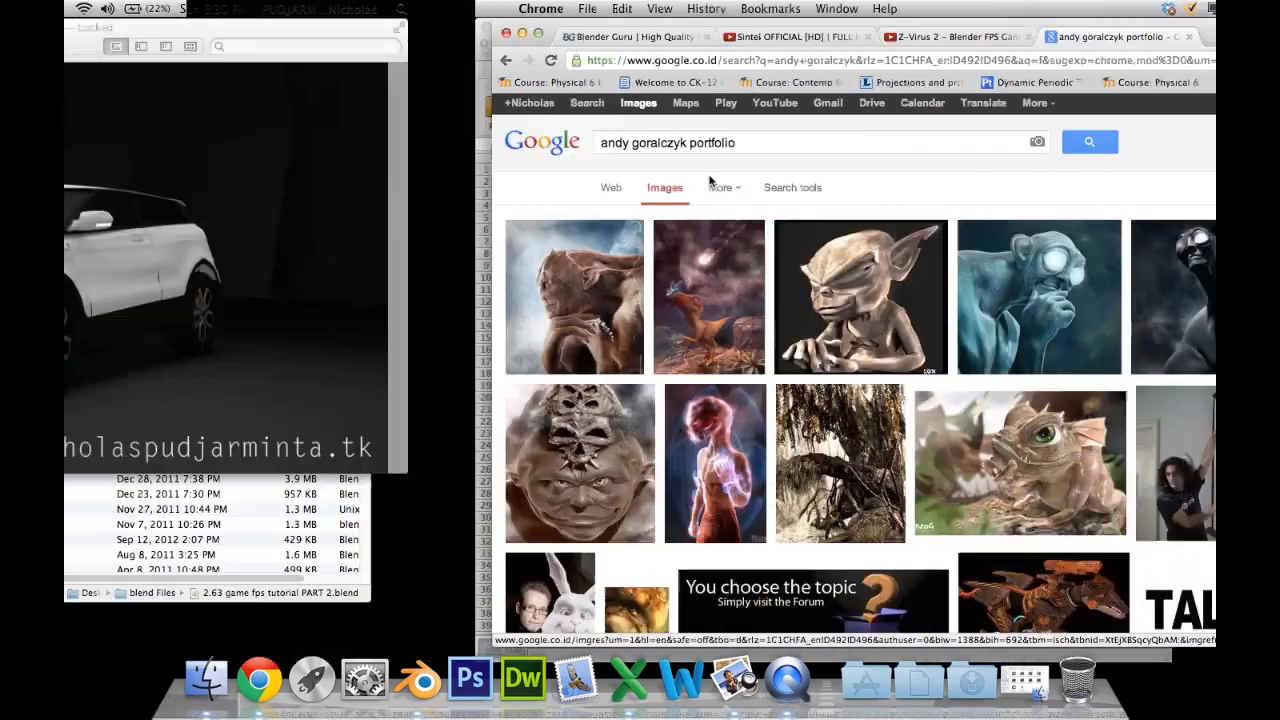
key("ctrl+Left")
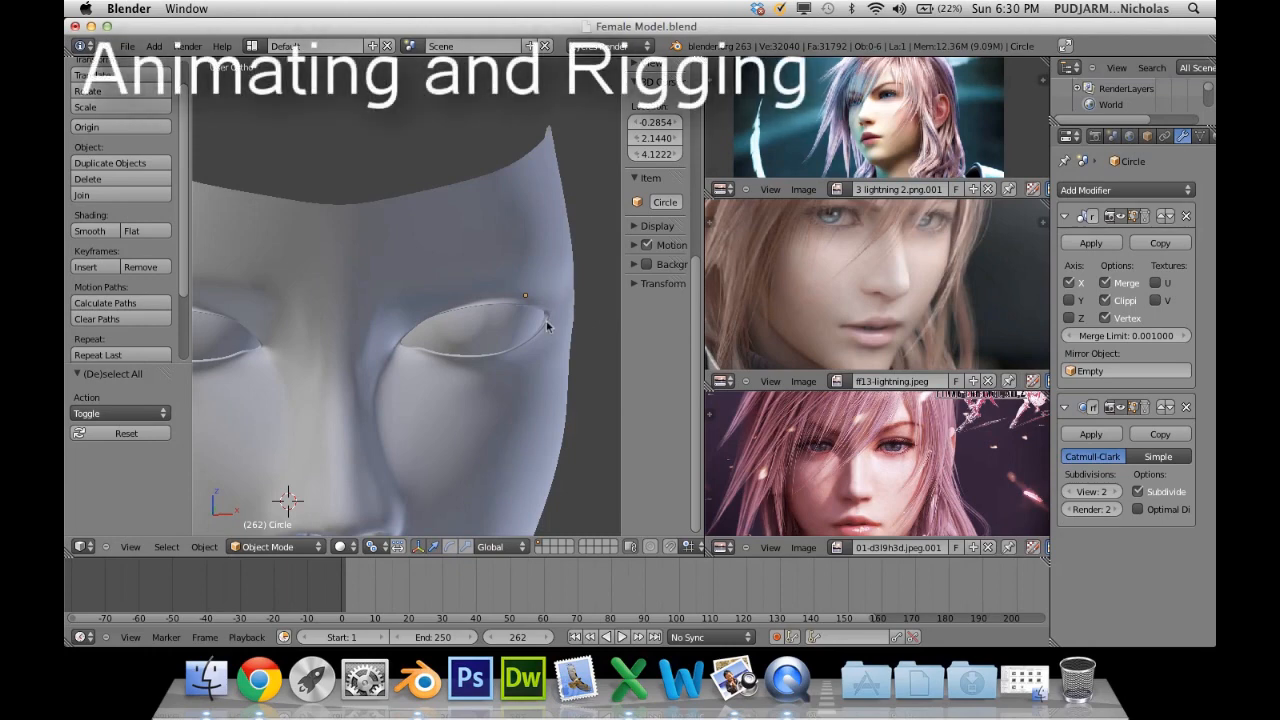
In a new Finder window, open Lorenaki Soldier 3 cycles.blend from the Blender folder in Dropbox.
right_click(206, 680)
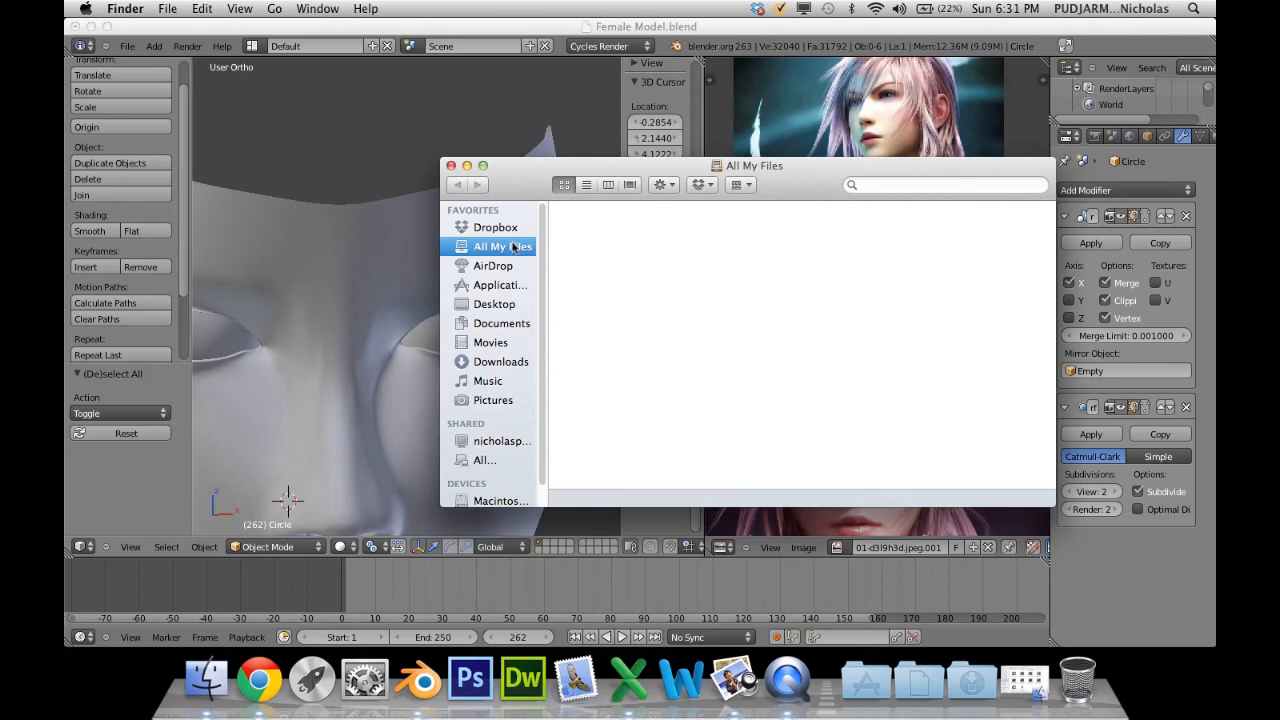
left_click(495, 228)
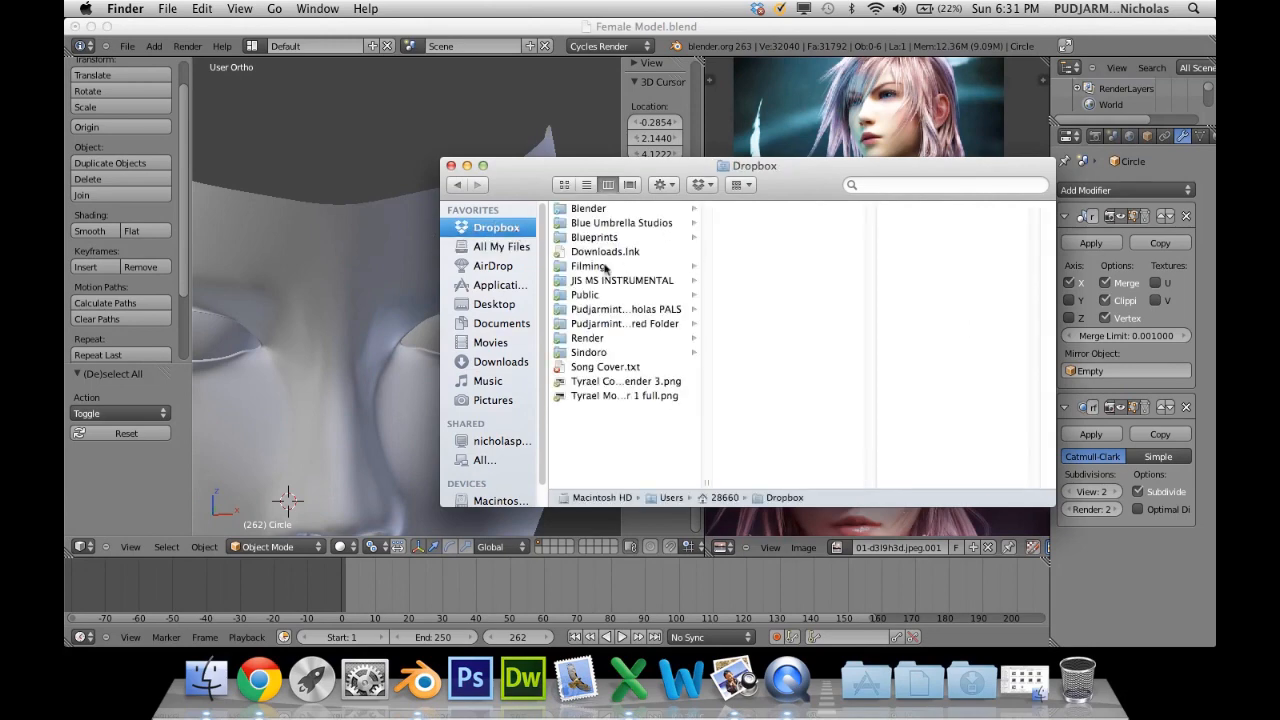
left_click(599, 211)
scroll(785, 350, "down", 2)
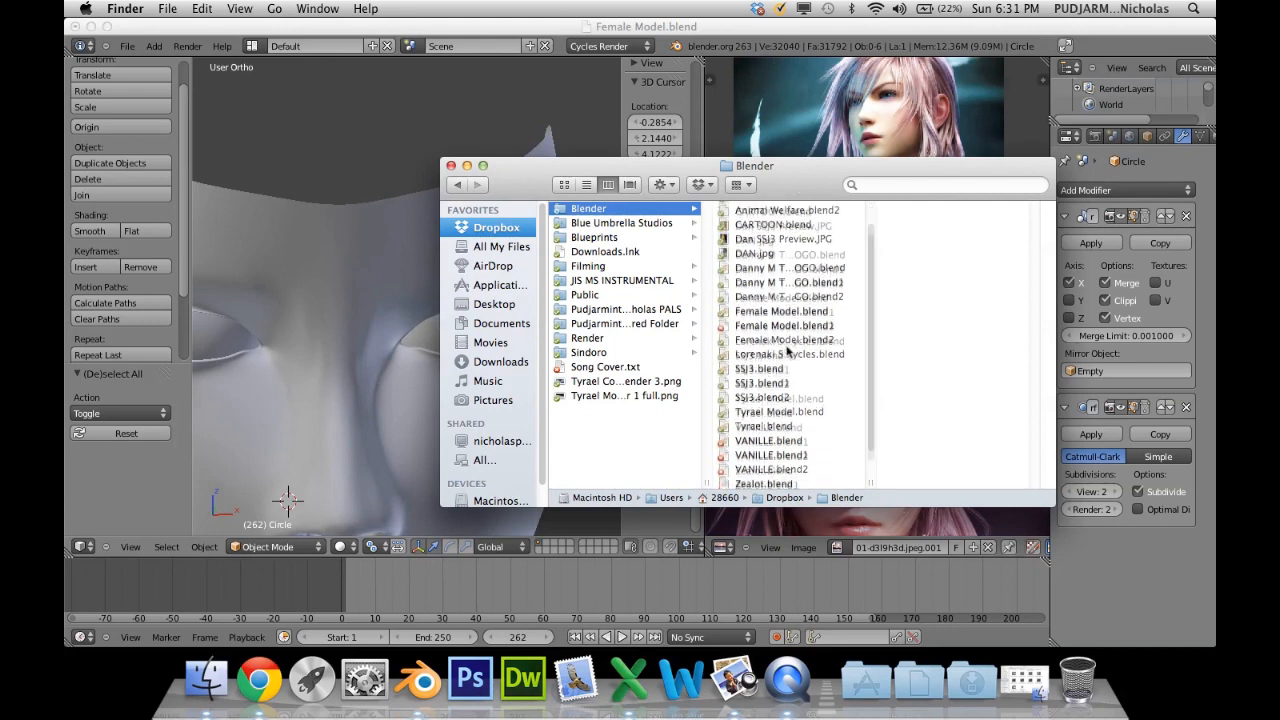
double_click(776, 324)
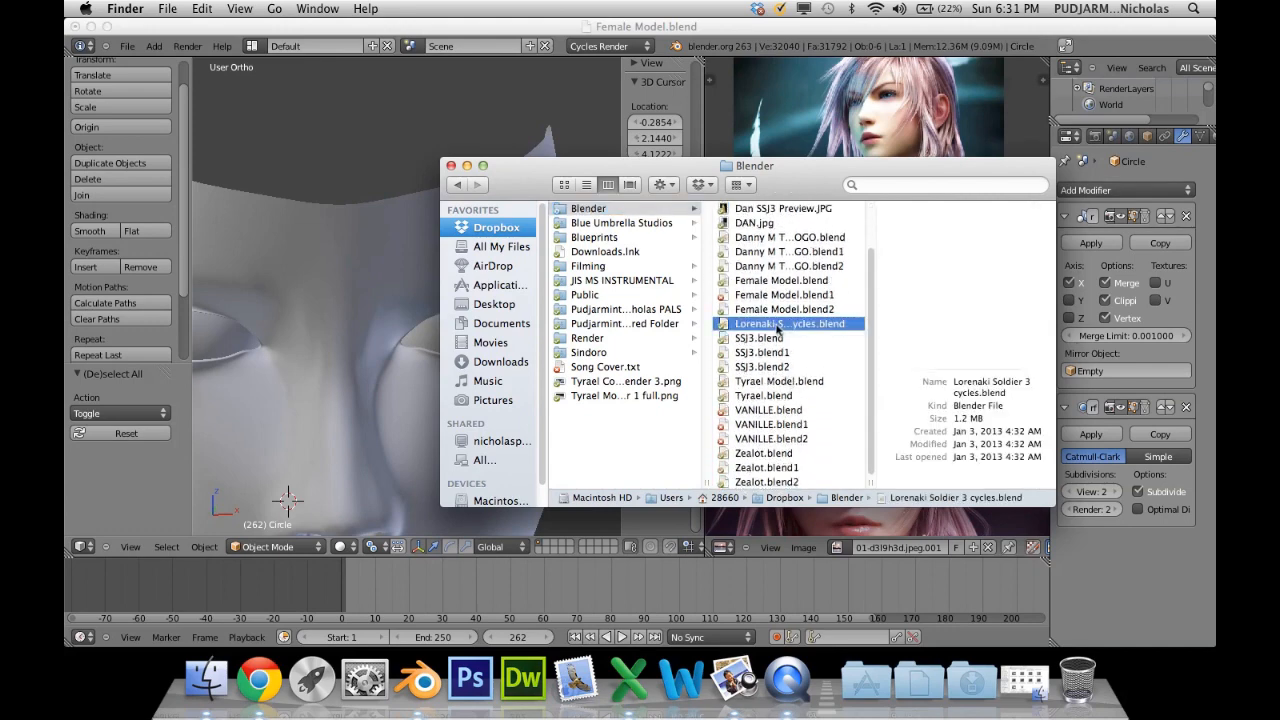
left_click(681, 243)
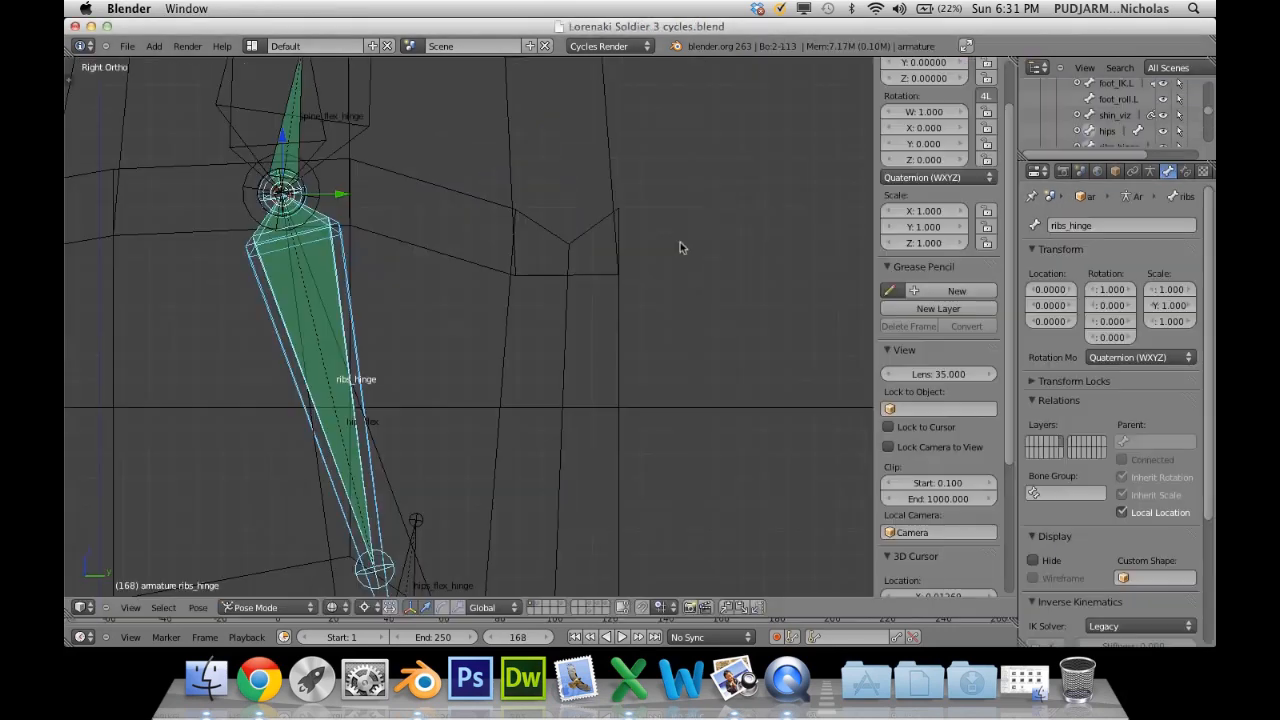
Show the whole soldier model in solid shading and select the ribs_flex bone of its armature.
scroll(405, 372, "down", 4)
scroll(405, 372, "down", 3)
middle_click_drag(405, 372, 535, 371)
key("z")
scroll(492, 367, "down", 2)
right_click(489, 250)
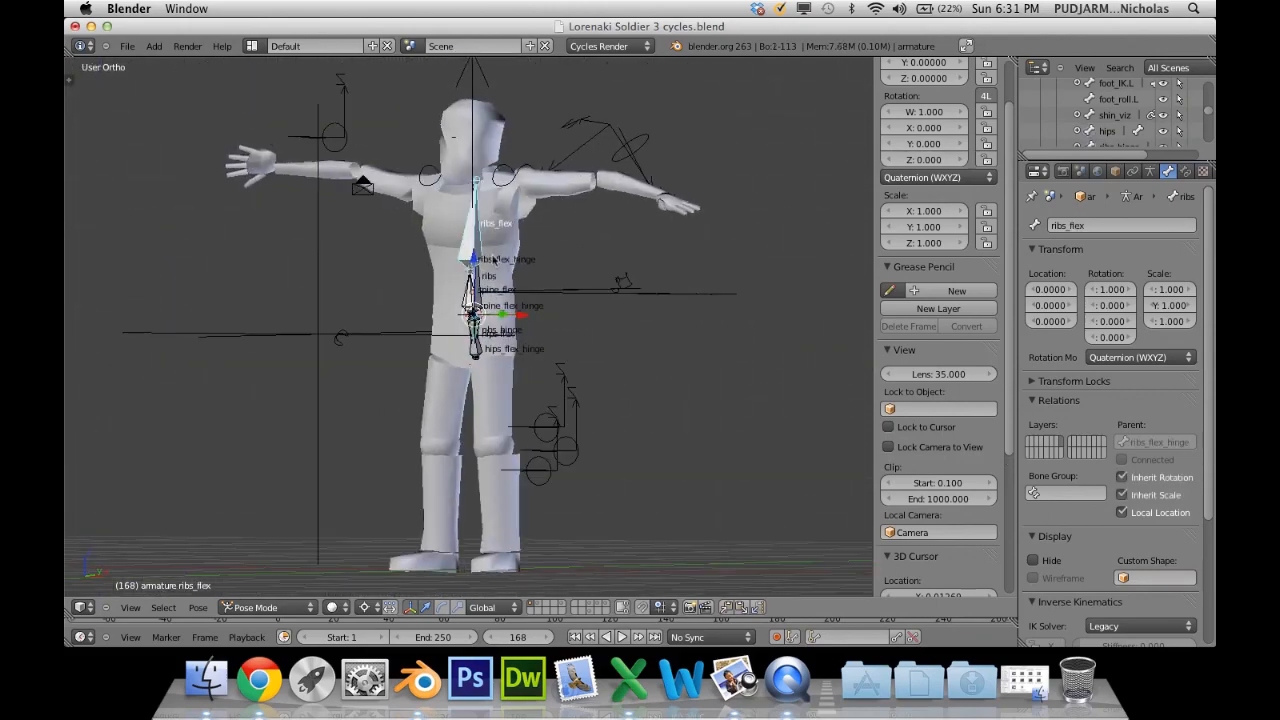
scroll(503, 244, "down", 3)
scroll(525, 248, "up", 4)
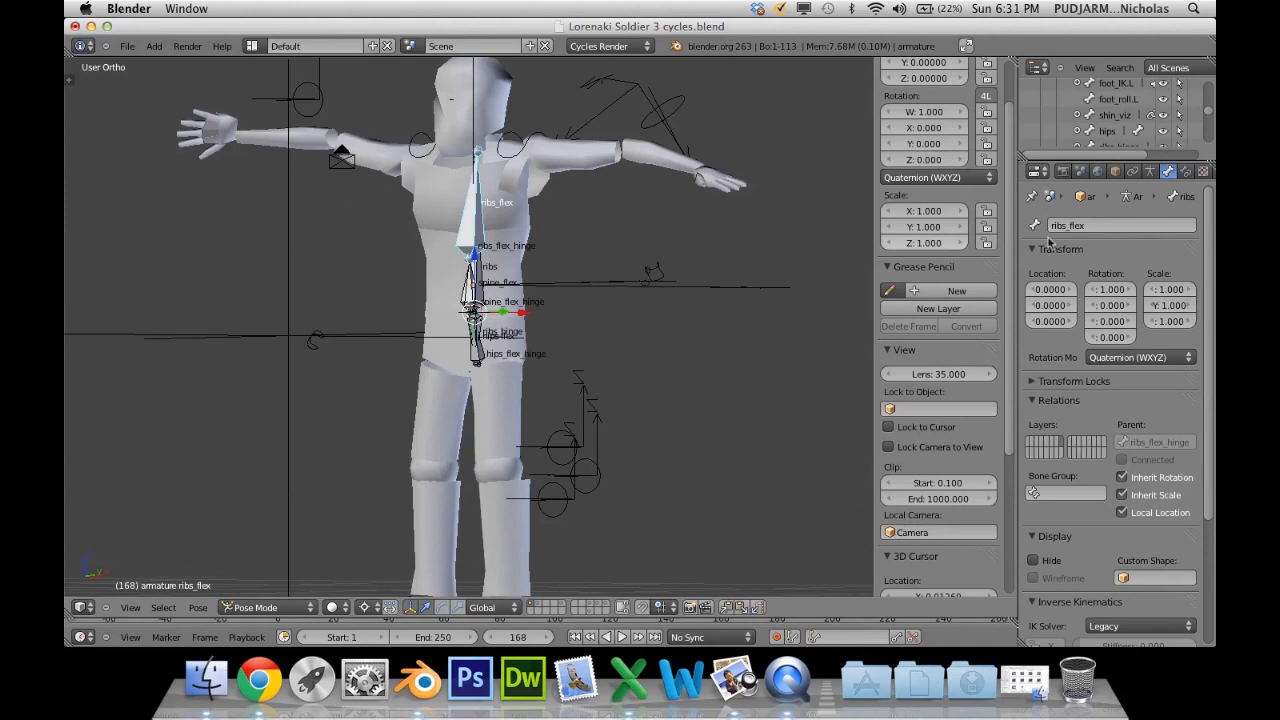
In the armature data, make all bone layers that contain bones visible together with the currently shown layer.
left_click(1150, 171)
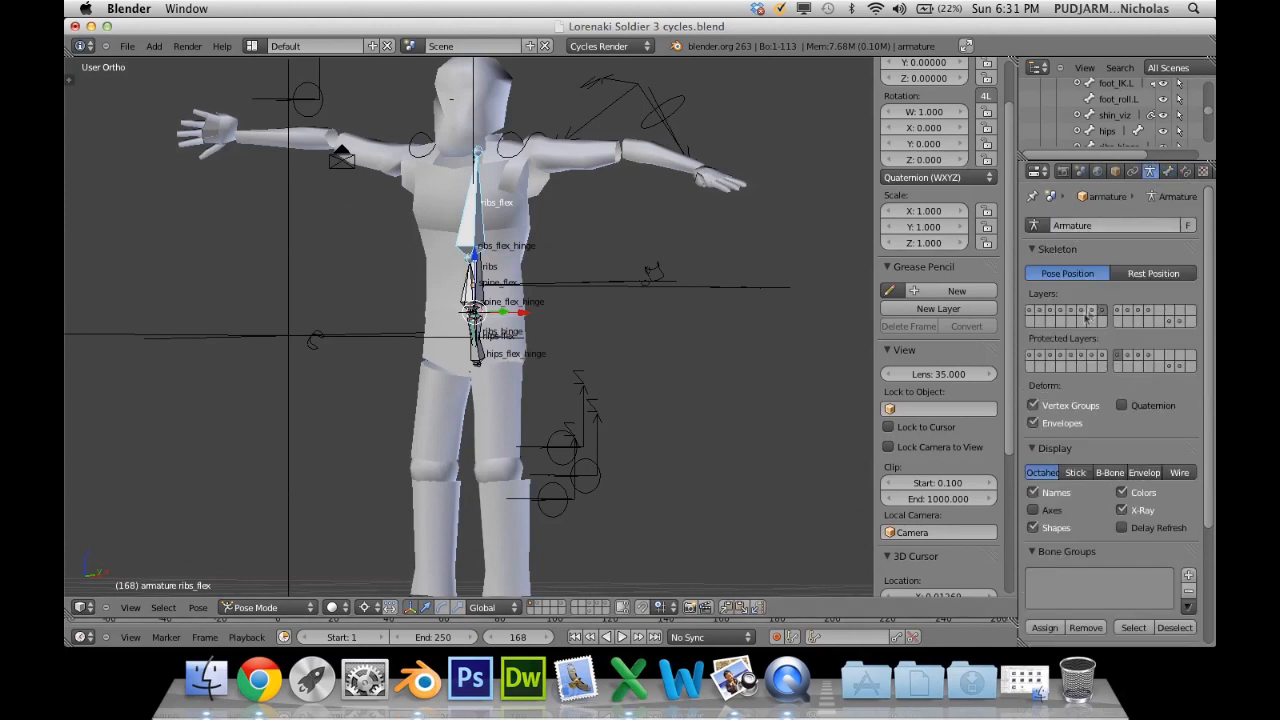
left_click(1092, 311, "shift")
left_click(1081, 311, "shift")
left_click(1072, 311, "shift")
left_click(1062, 311, "shift")
left_click(1054, 310, "shift")
left_click(1046, 311, "shift")
left_click(1038, 311, "shift")
left_click(1029, 311, "shift")
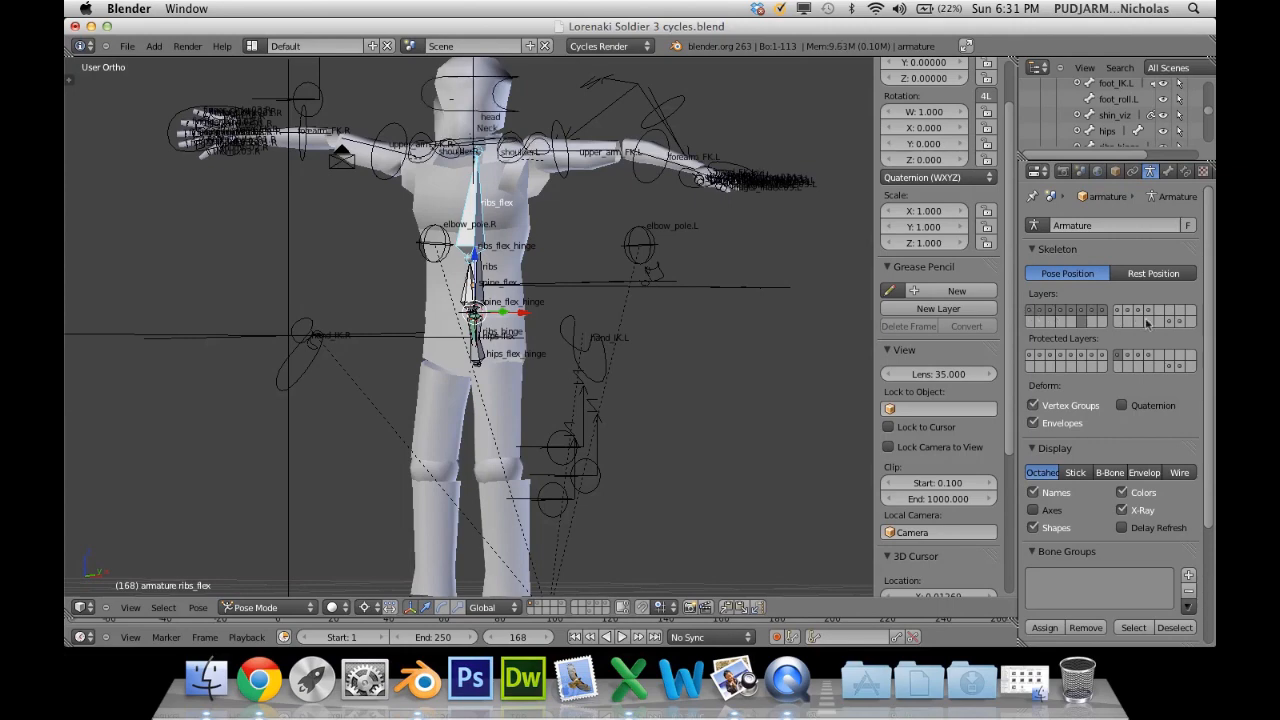
left_click(1124, 311, "shift")
left_click(1134, 311, "shift")
left_click(1130, 313, "shift")
left_click(1149, 312, "shift")
left_click(1168, 323, "shift")
left_click(1180, 323, "shift")
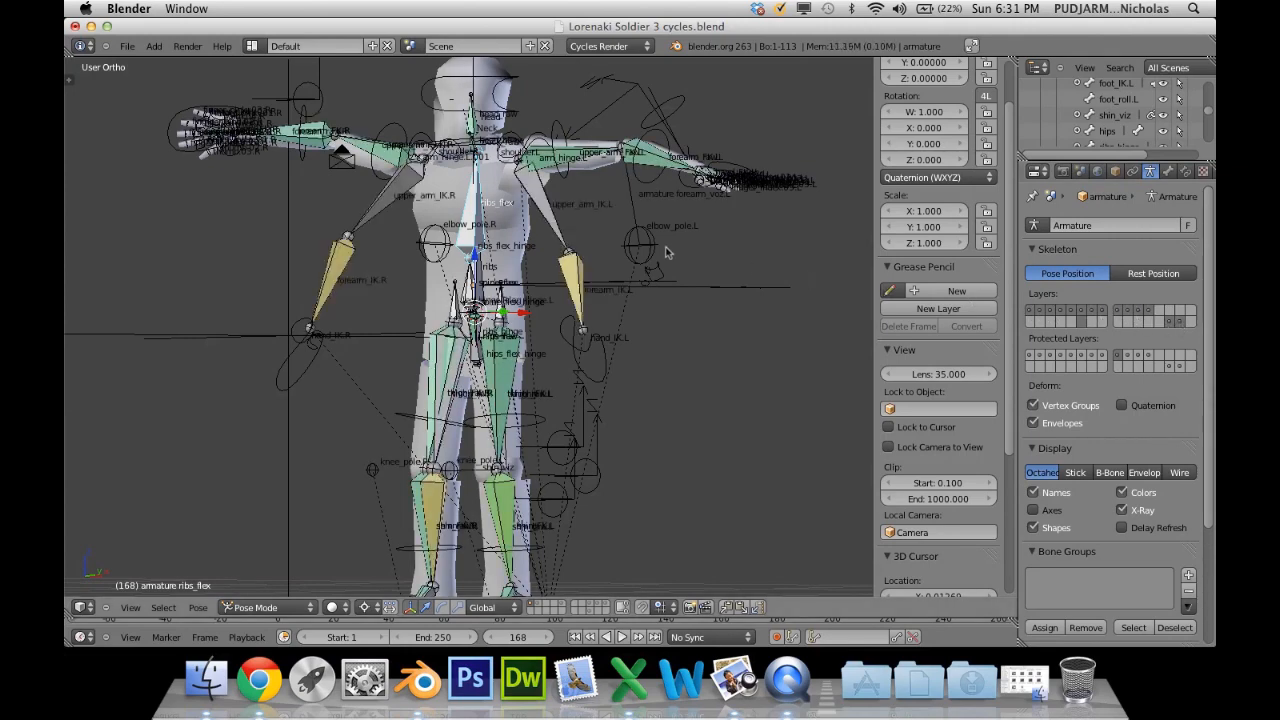
Select the upper_arm_IK.L bone and the hand_IK.L control to show the left arm's IK chain up close.
scroll(588, 266, "right", 5)
right_click(563, 257)
scroll(563, 257, "up", 6)
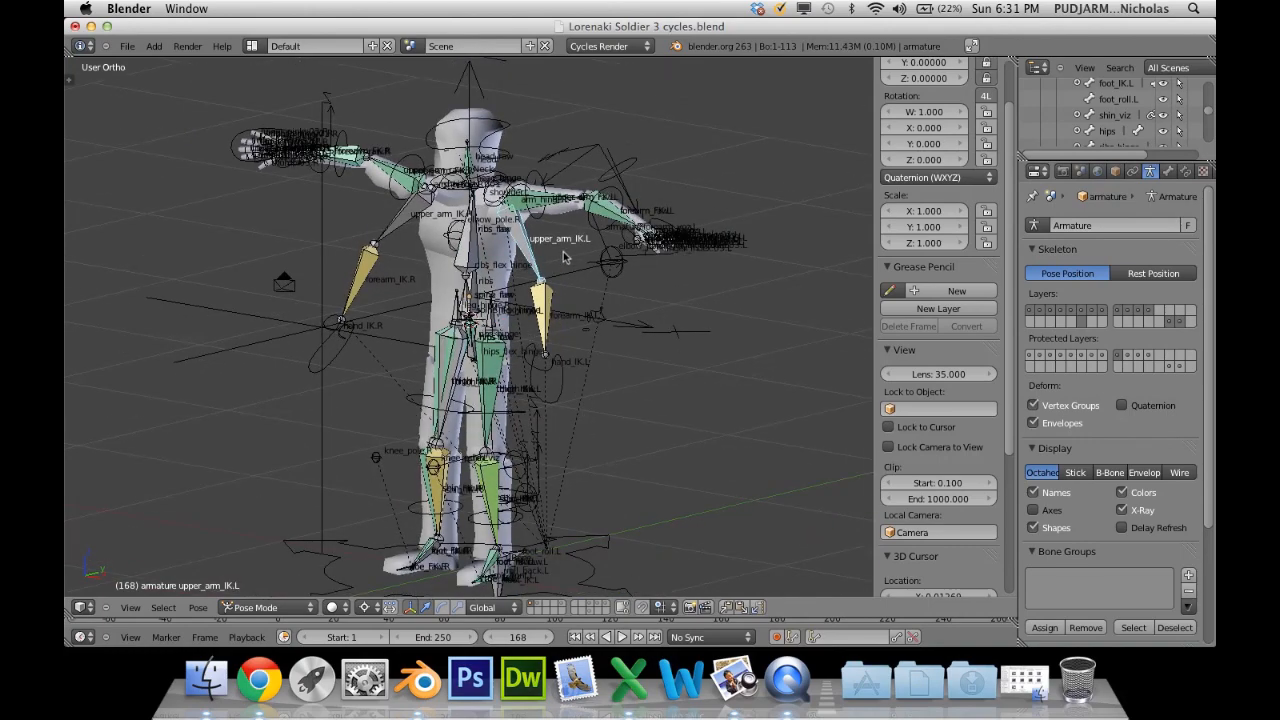
mouse_move(615, 338)
middle_mouse_down()
mouse_move(563, 318)
mouse_move(617, 323)
middle_mouse_up()
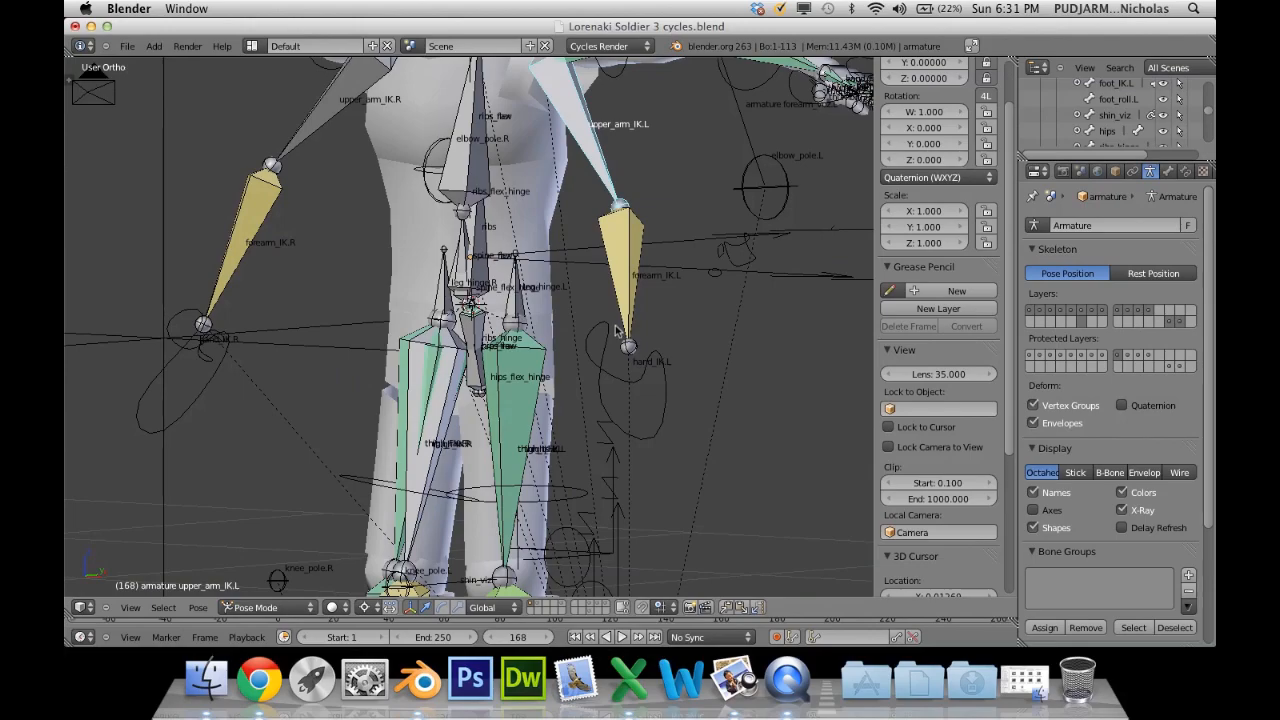
right_click(609, 341)
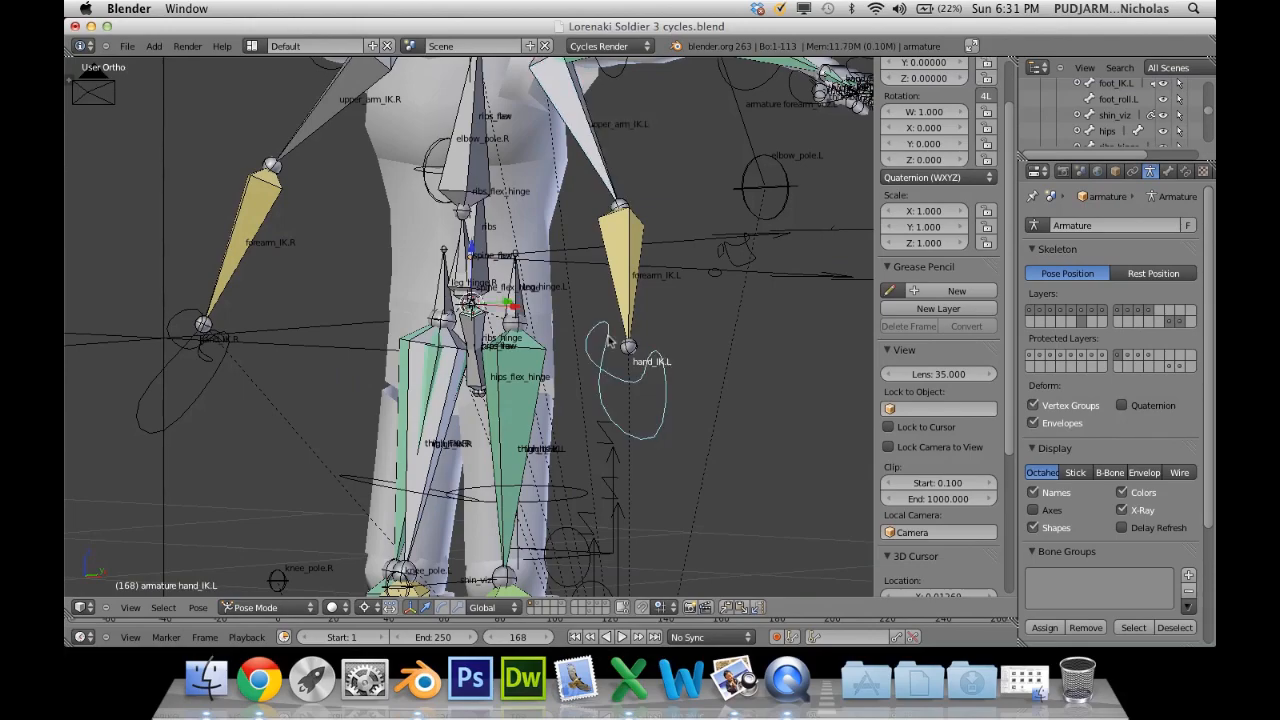
middle_click_drag(612, 373, 551, 348)
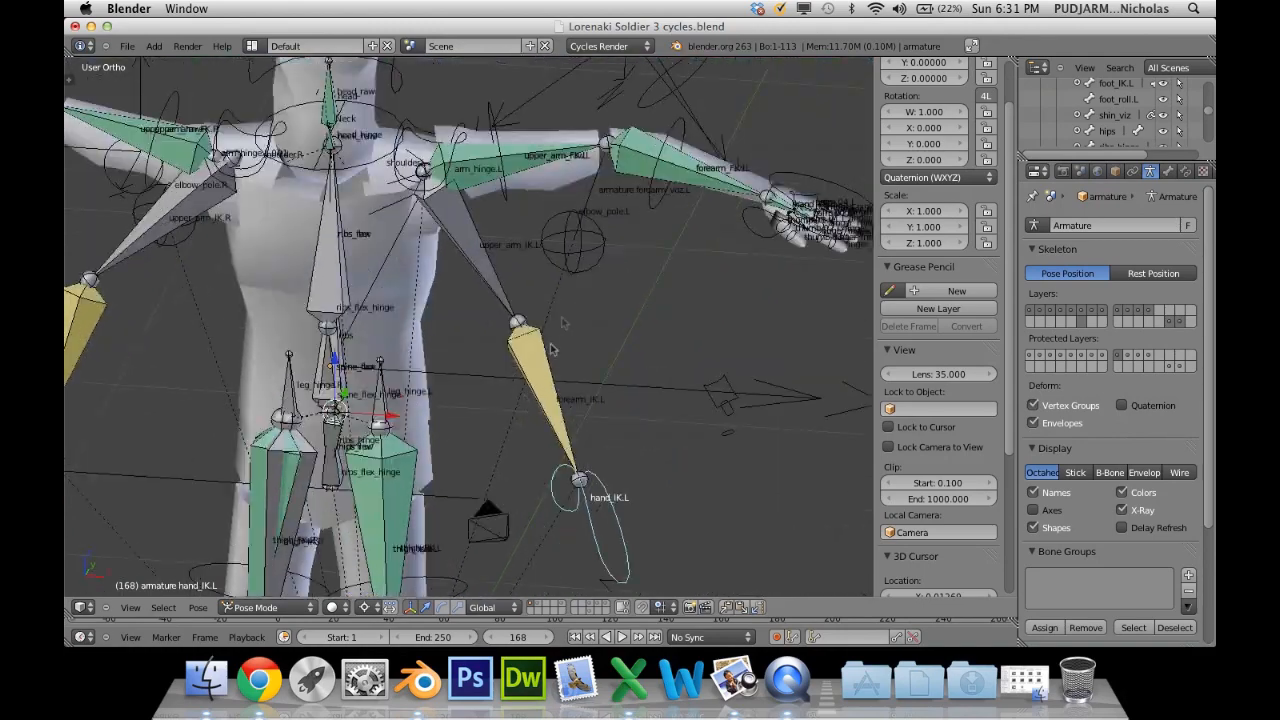
Select the upper_arm_raw.L bone and the upper_arm_FK.L control to show the left arm's deform and FK bones.
right_click(549, 164)
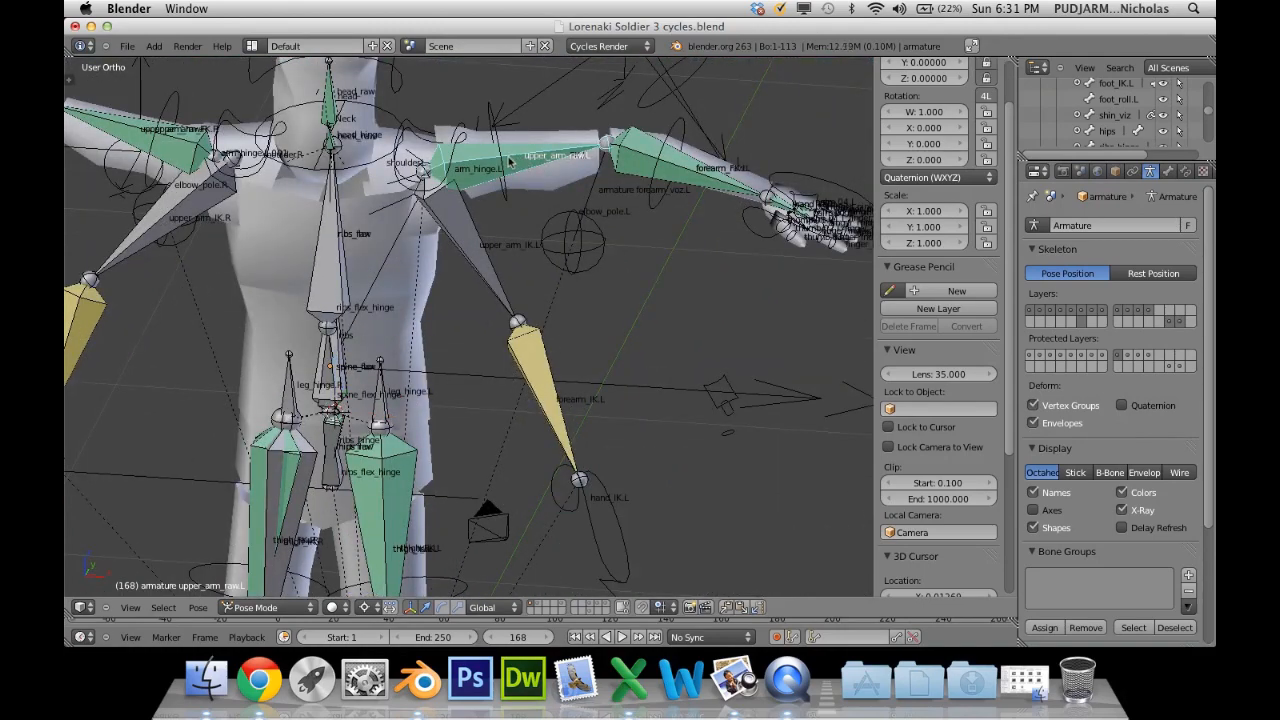
right_click(503, 162)
middle_click_drag(508, 171, 496, 226)
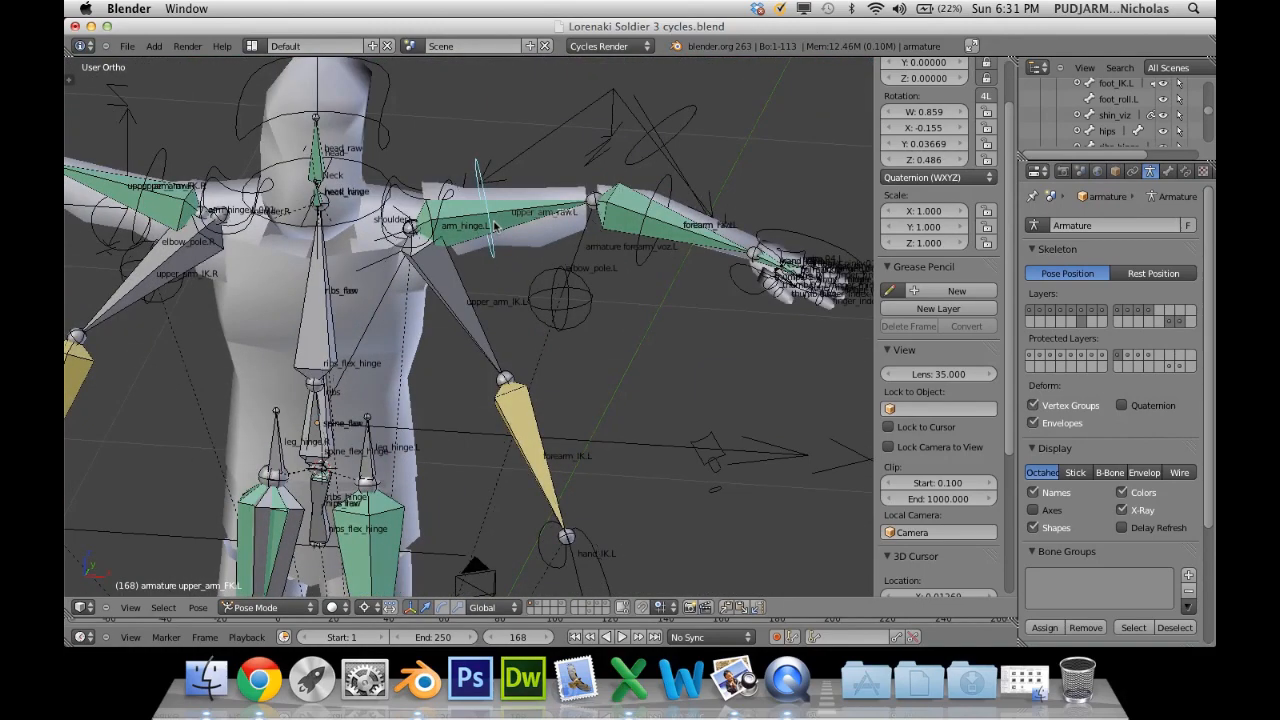
middle_click_drag(541, 284, 541, 286)
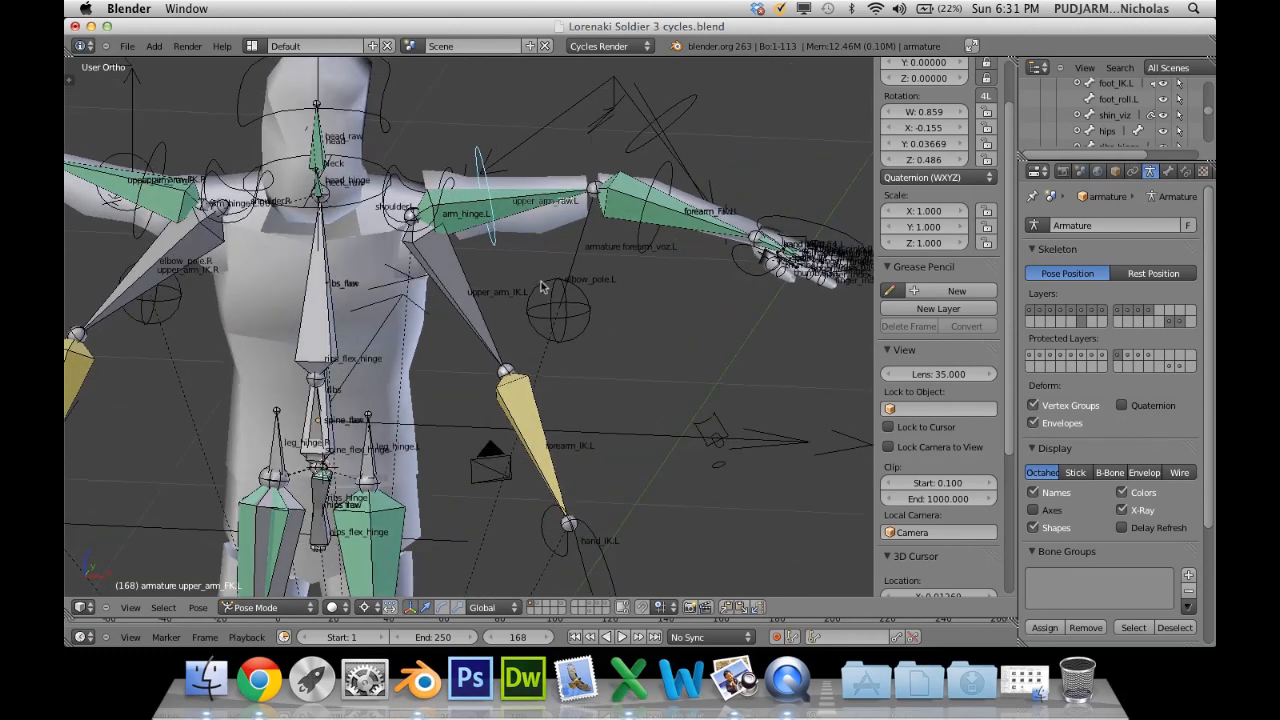
middle_click_drag(527, 280, 582, 261)
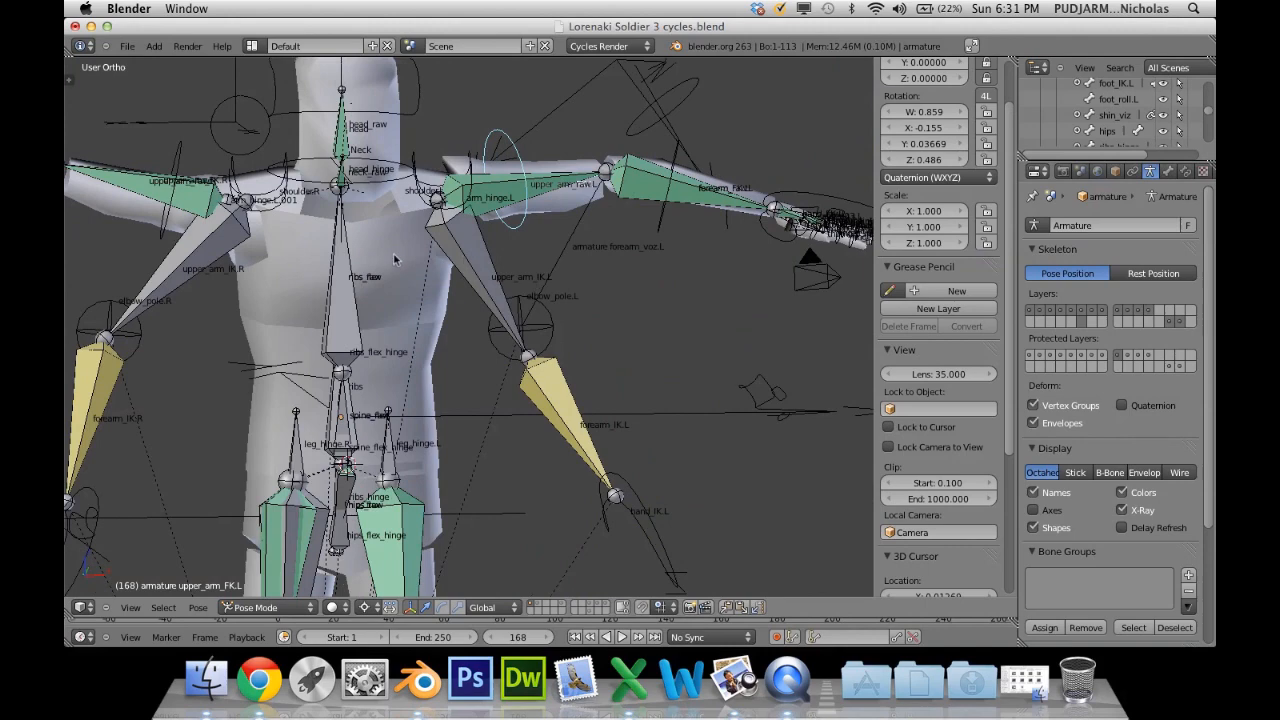
Select the soldier's body mesh and examine how it sits around the armature from several angles.
right_click(394, 260)
middle_click_drag(394, 260, 515, 383, "shift")
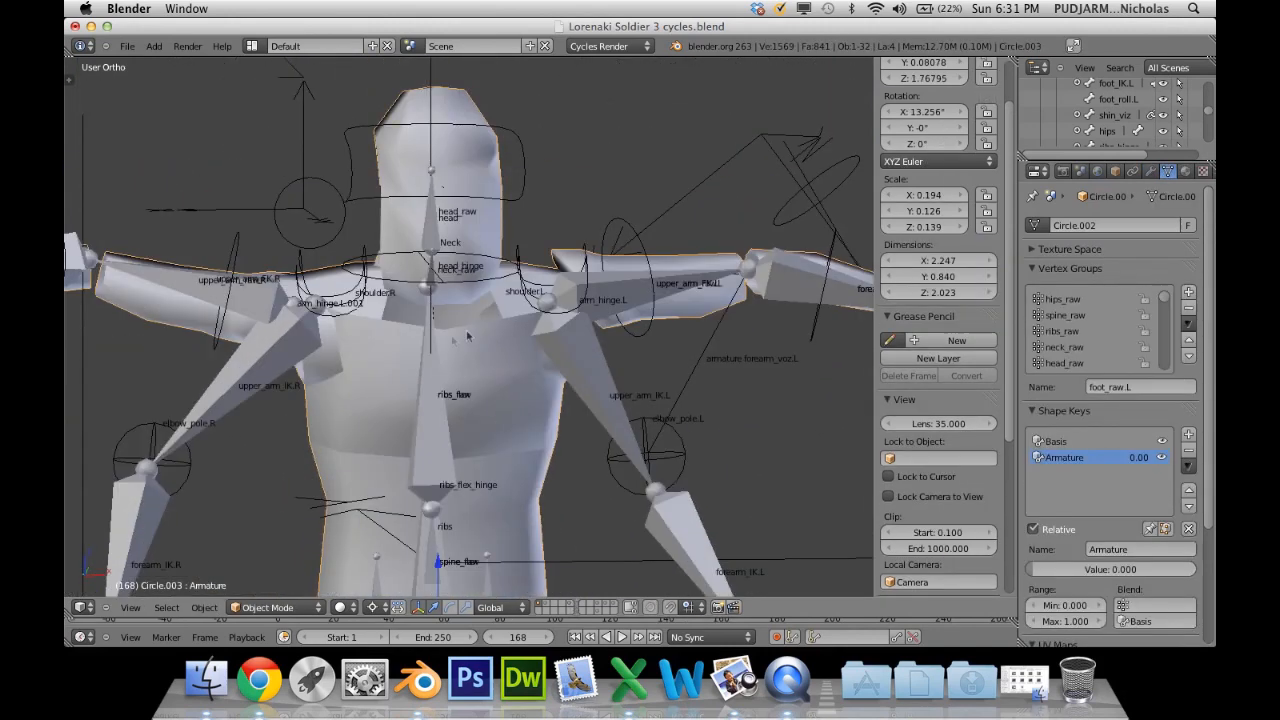
middle_click_drag(522, 363, 553, 360)
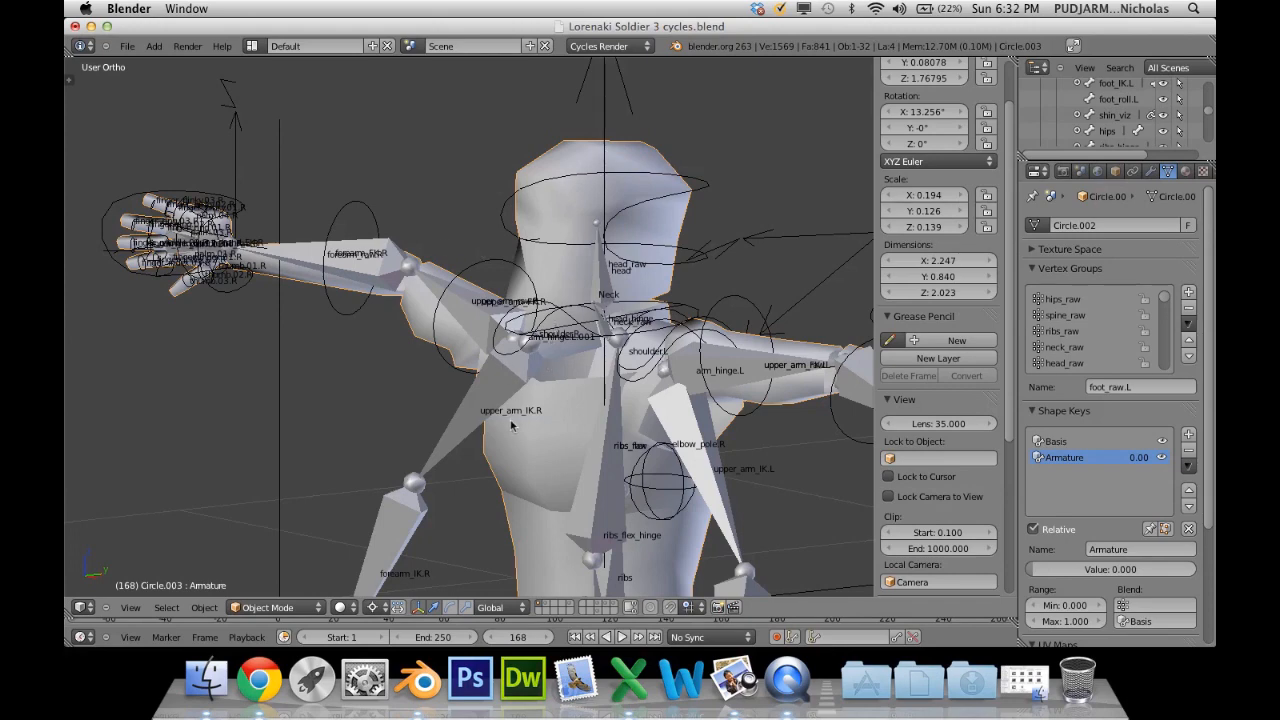
middle_click_drag(511, 423, 526, 435)
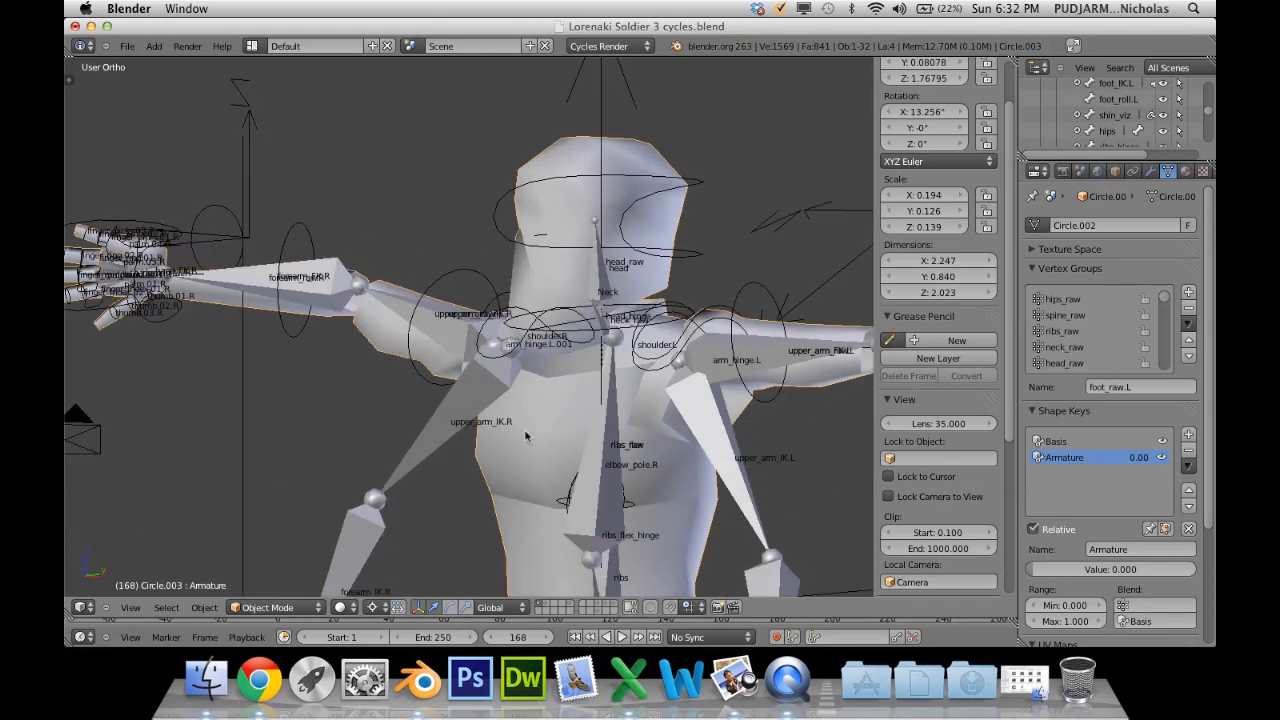
Display the scene layer with the clothed soldier and select its outfit mesh, Cylinder.002.
left_click(572, 607)
scroll(584, 460, "up", 3)
scroll(580, 461, "down", 6)
middle_click_drag(572, 460, 523, 404)
right_click(567, 391)
scroll(564, 389, "down", 2)
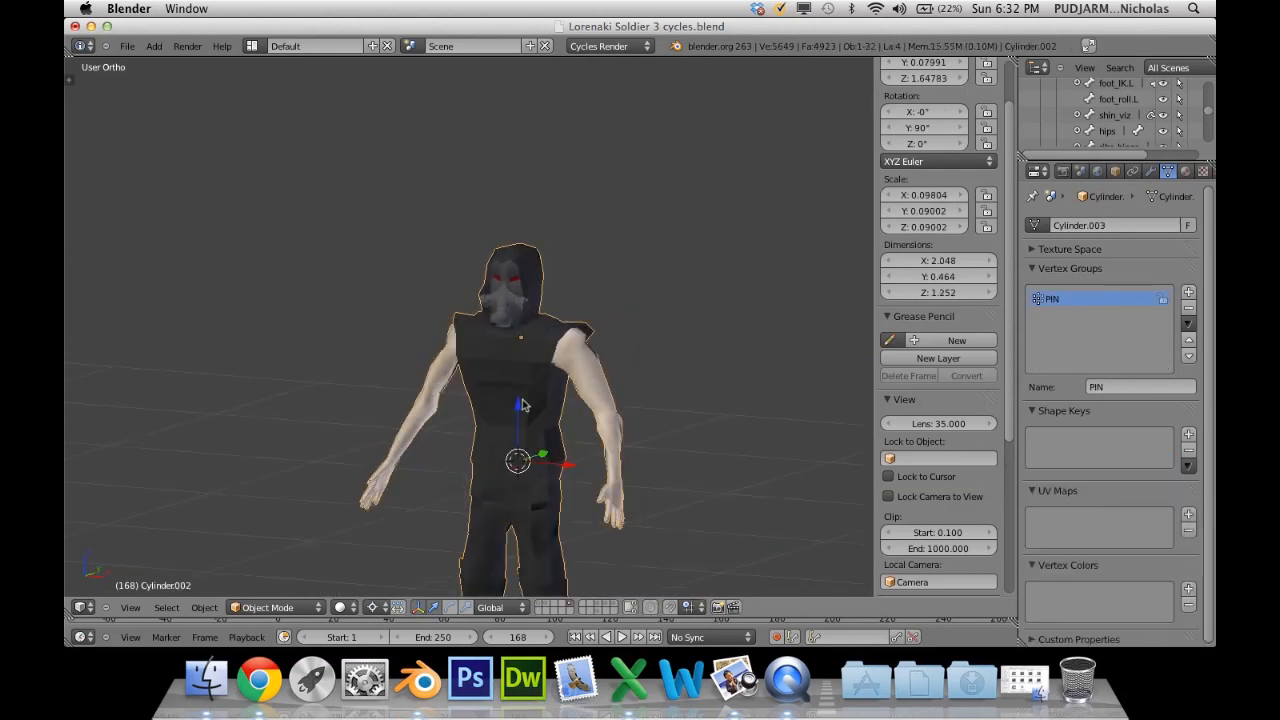
Apply a level 2 subdivision surface to the selected outfit and inspect the hood, mask and torso.
key("ctrl+2")
scroll(475, 394, "down", 3)
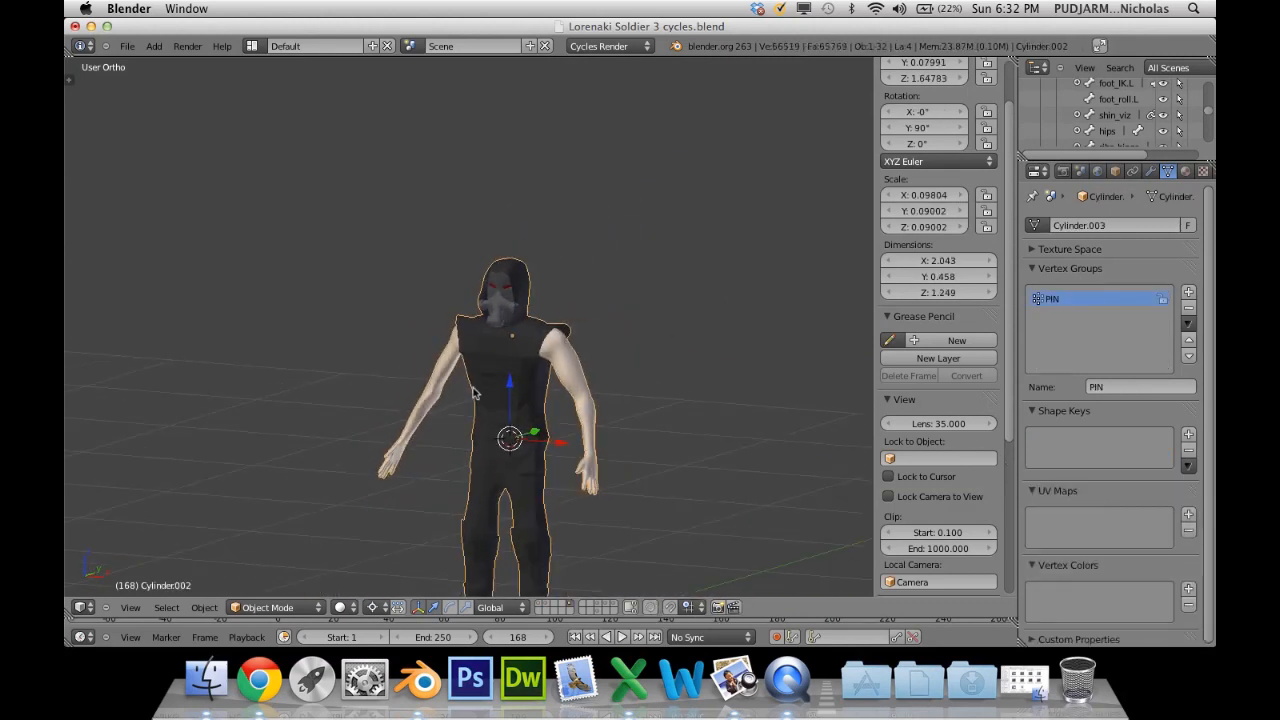
scroll(491, 396, "up", 9)
scroll(491, 391, "up", 4)
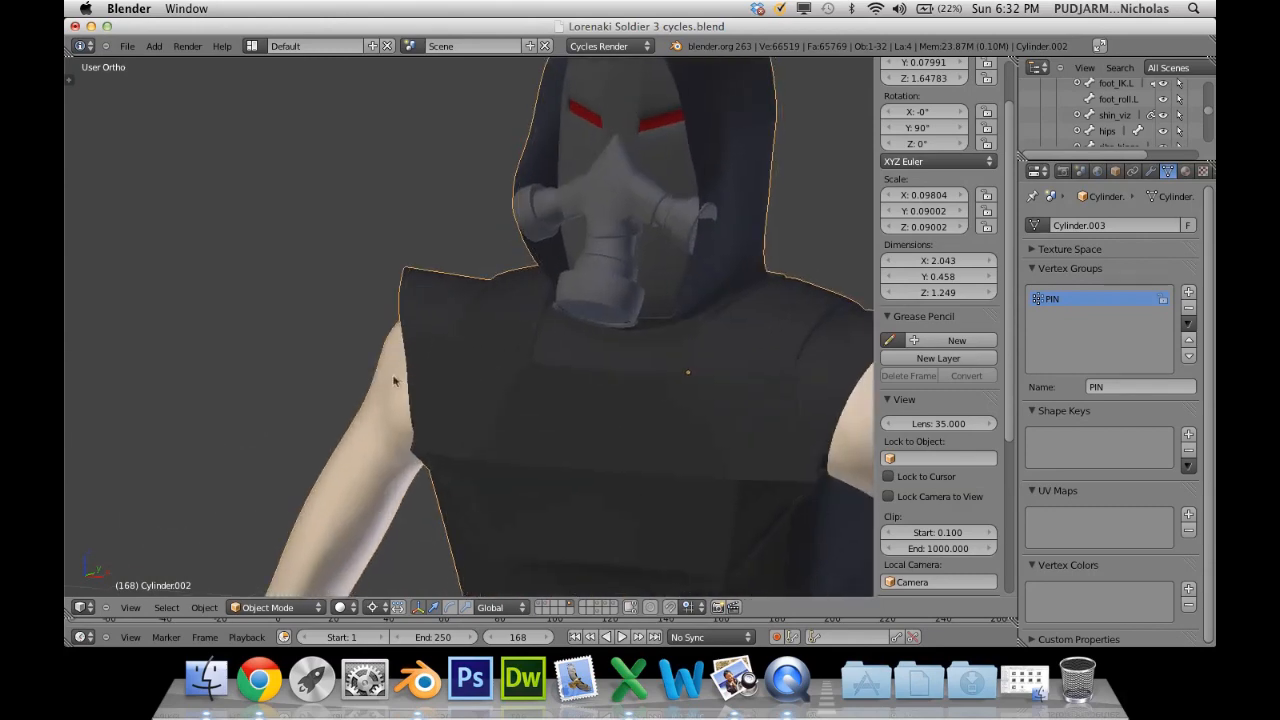
scroll(462, 406, "down", 4)
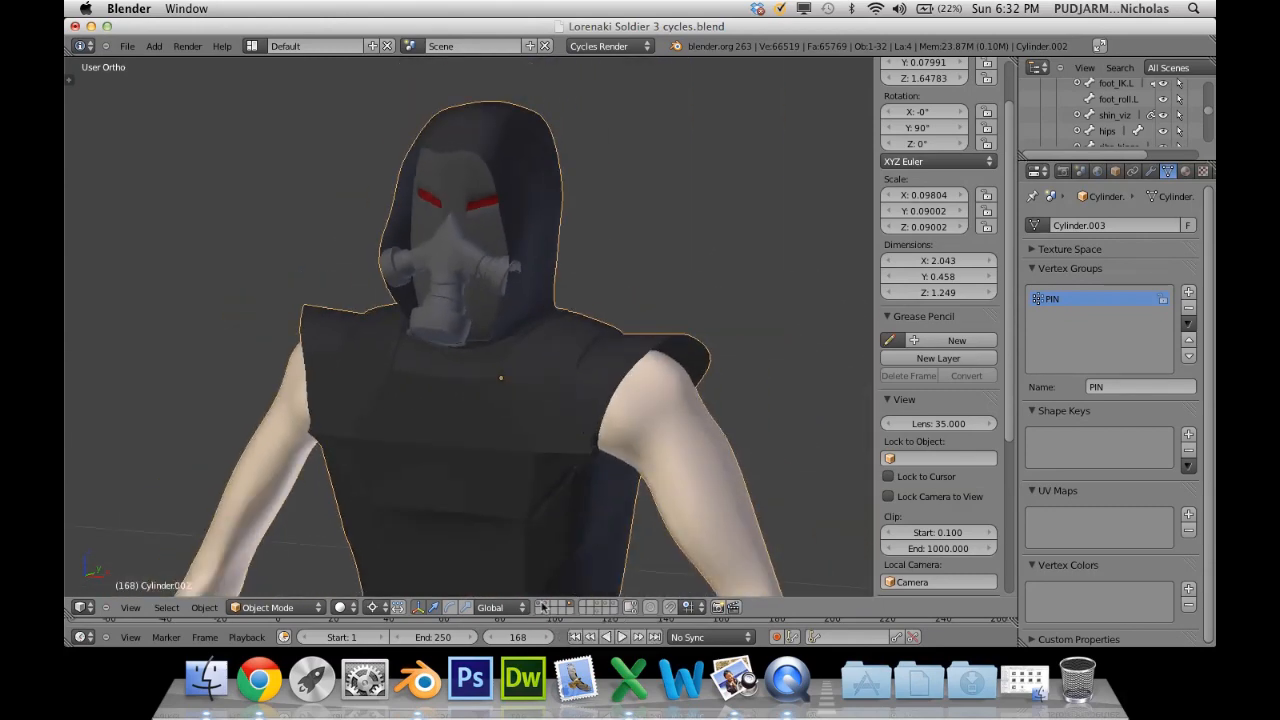
Display the scene layer with the body and armature again and select the soldier's body mesh.
left_click(541, 606)
scroll(495, 471, "down", 2)
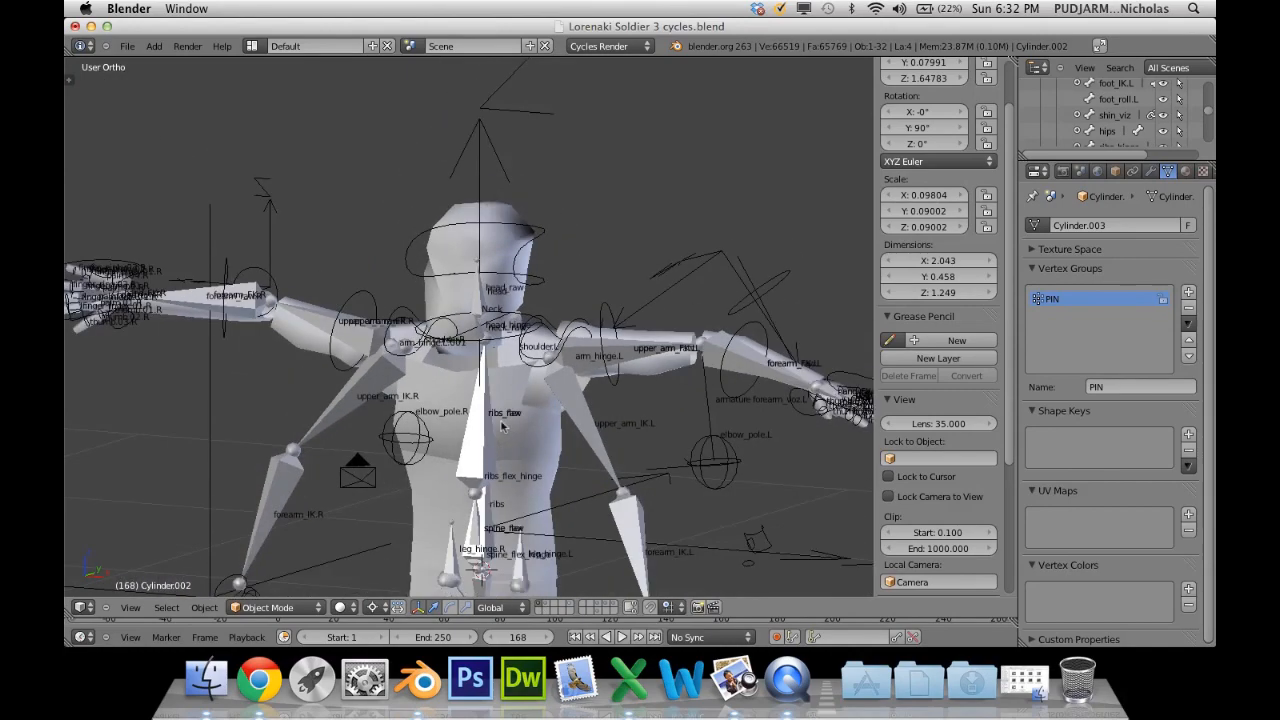
right_click(495, 261)
scroll(496, 262, "up", 1)
scroll(505, 262, "down", 2)
middle_click_drag(505, 262, 568, 442)
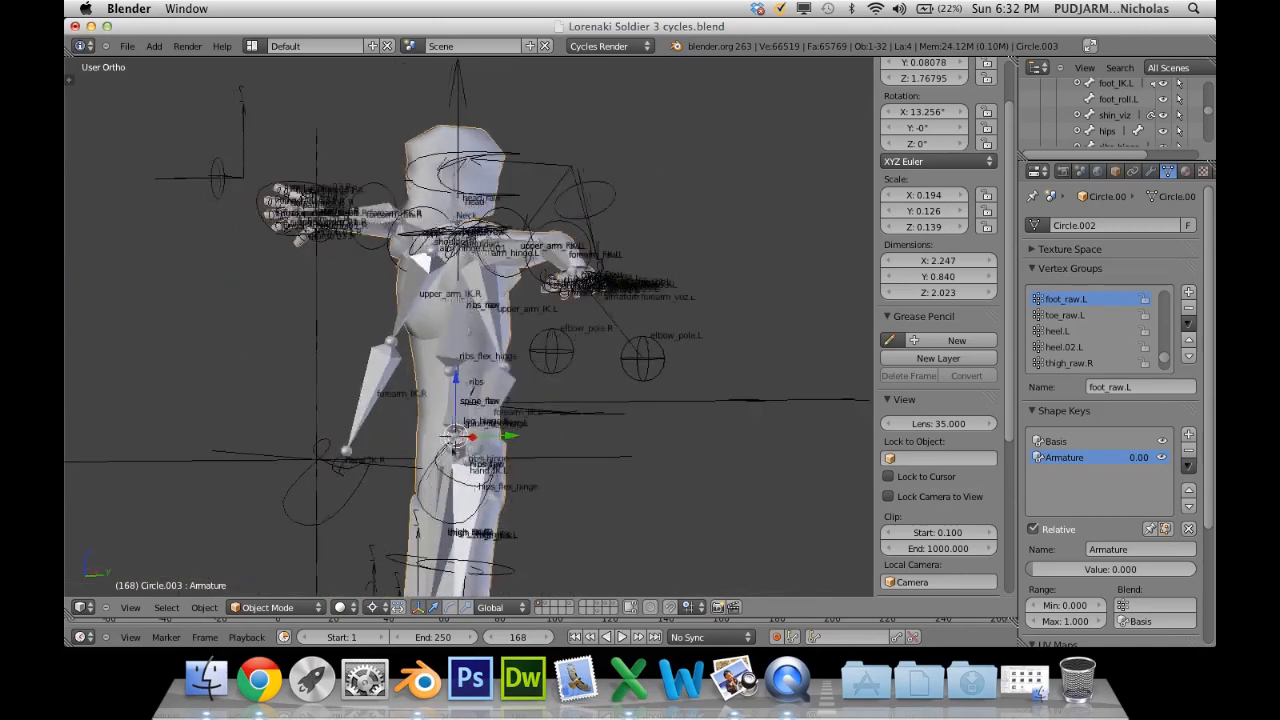
Select the upper_arm_FK.L control of the armature and rotate it so the left arm points lower.
middle_click_drag(456, 450, 546, 407)
right_click(498, 226)
right_click(503, 236)
middle_click_drag(625, 360, 685, 307)
key("r")
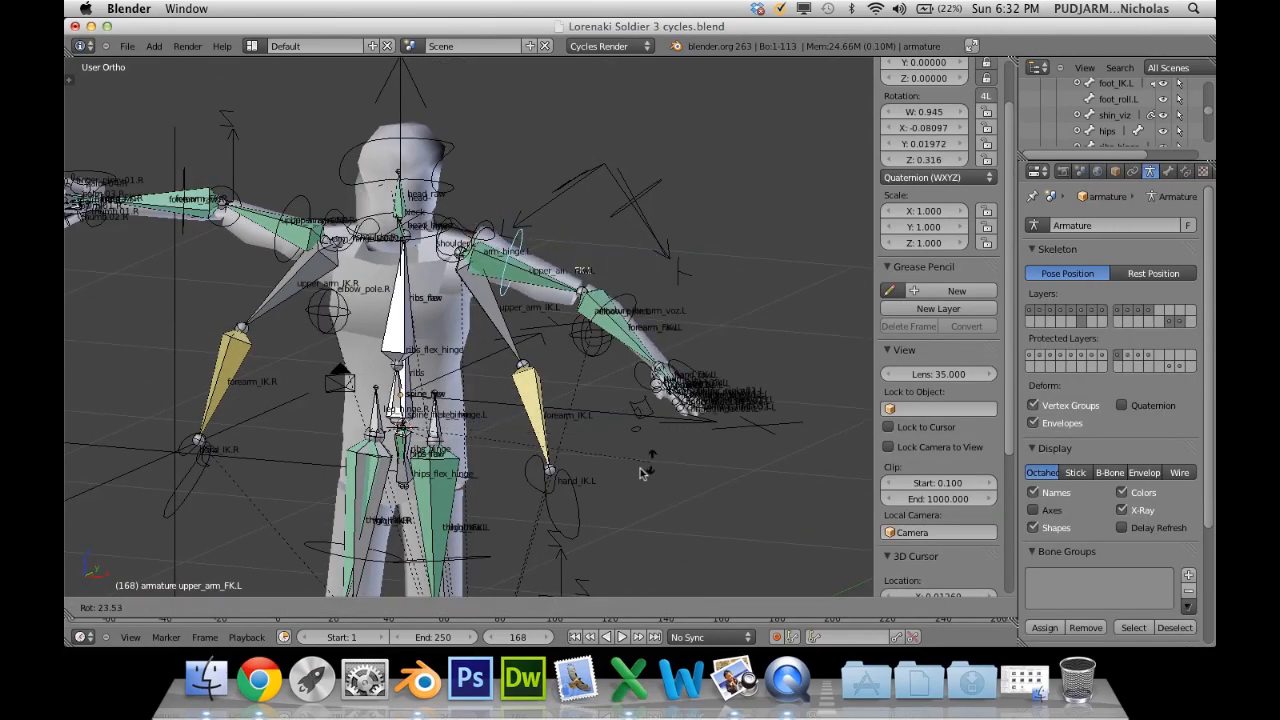
left_click(622, 482)
Select the hand_IK.L control and move it towards the hips to bend the left IK arm.
right_click(565, 487)
middle_click_drag(541, 421, 543, 507)
key("g")
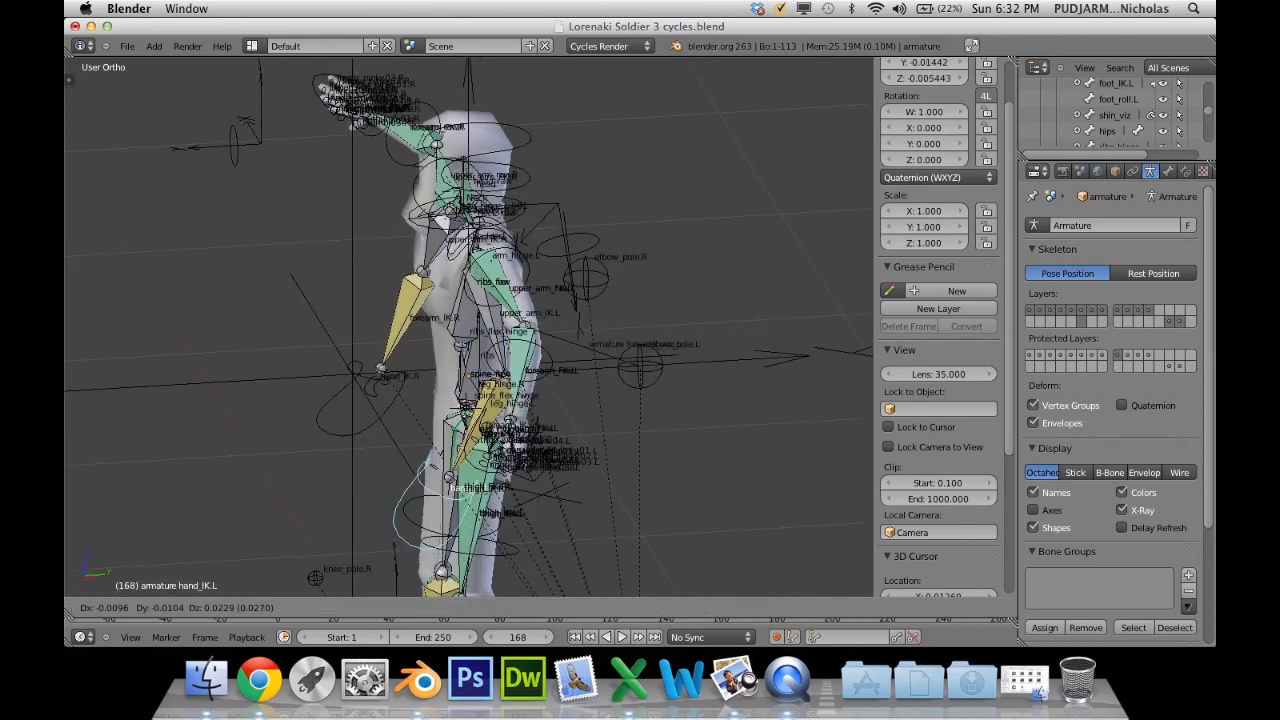
left_click(430, 405)
middle_click_drag(430, 405, 555, 410)
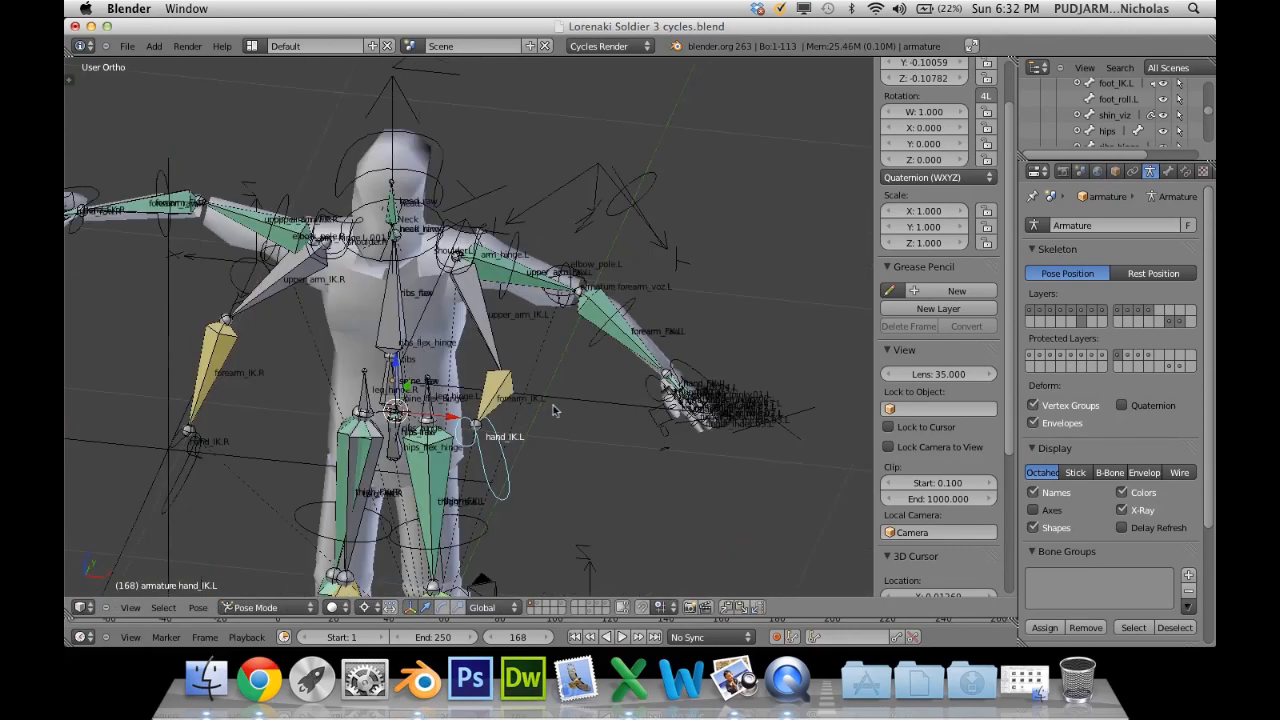
On upper_arm_raw.L, set the Copy Rotation constraint influence to 0 for upper_arm_FK.L and 1 for upper_arm_IK.L.
right_click(525, 284)
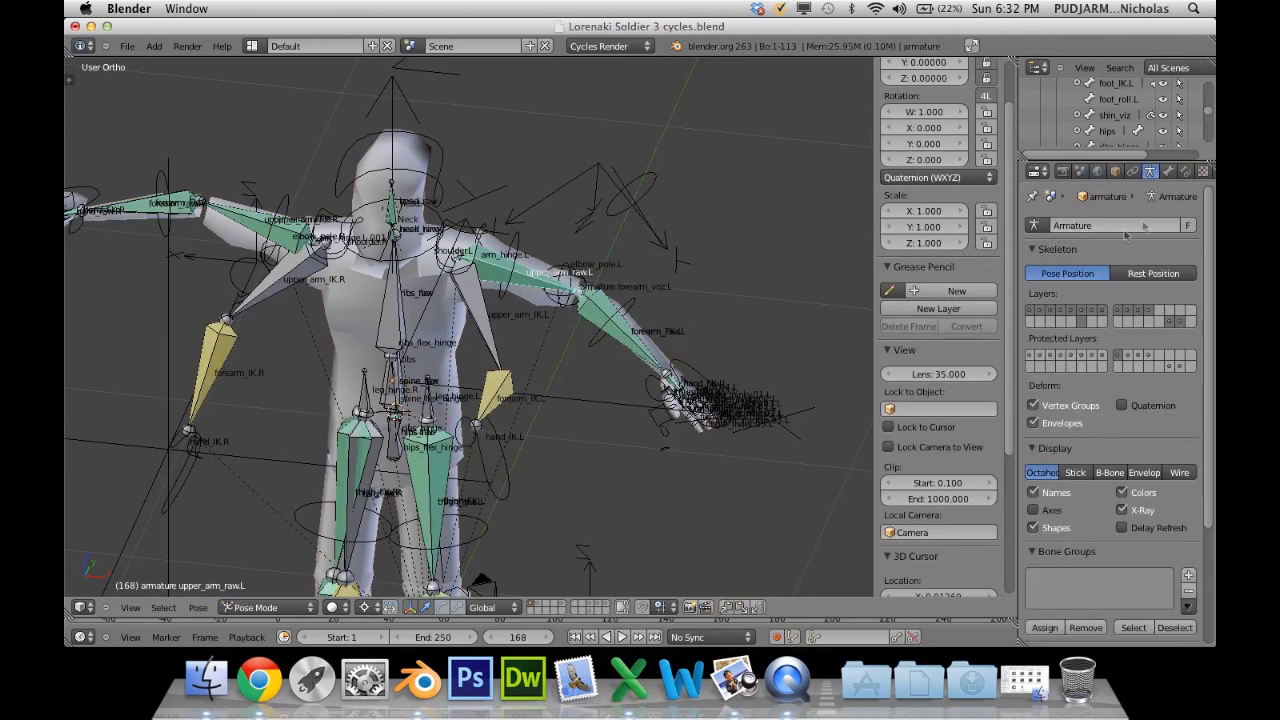
left_click(1184, 172)
left_click_drag(1160, 416, 1030, 416)
left_click_drag(1045, 607, 1215, 622)
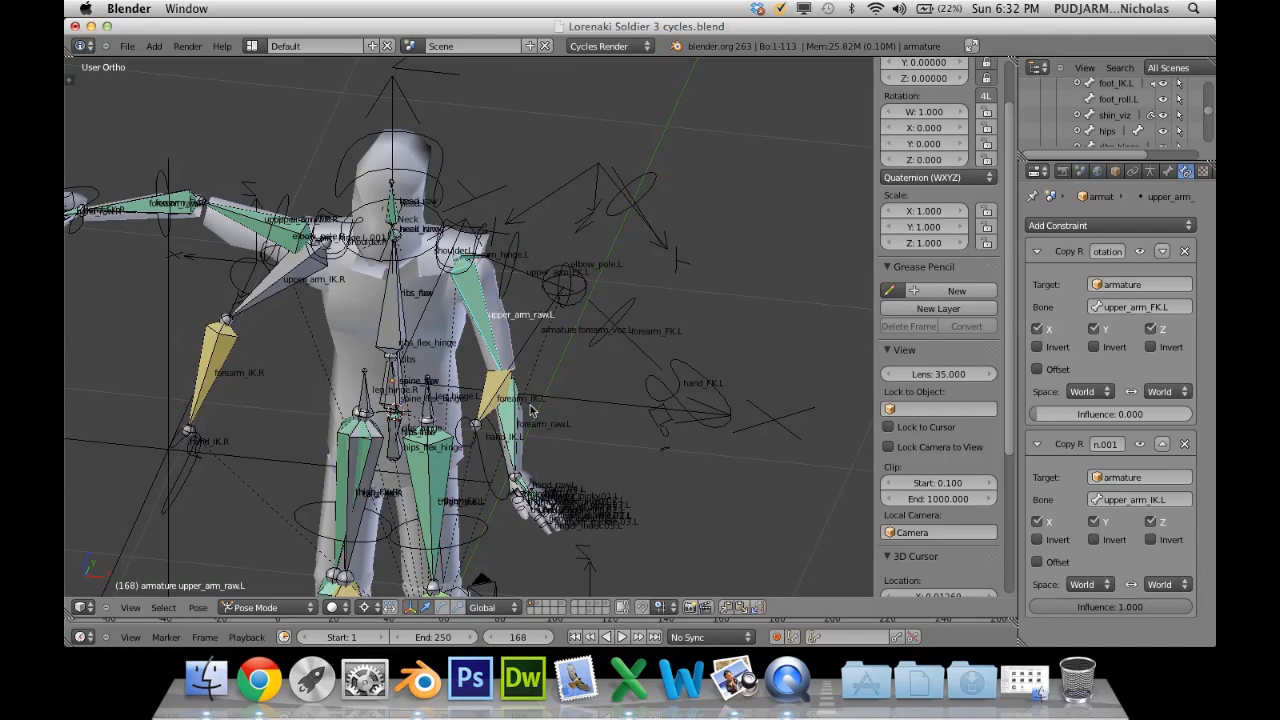
mouse_move(490, 371)
middle_mouse_down()
mouse_move(476, 353)
mouse_move(487, 356)
middle_mouse_up()
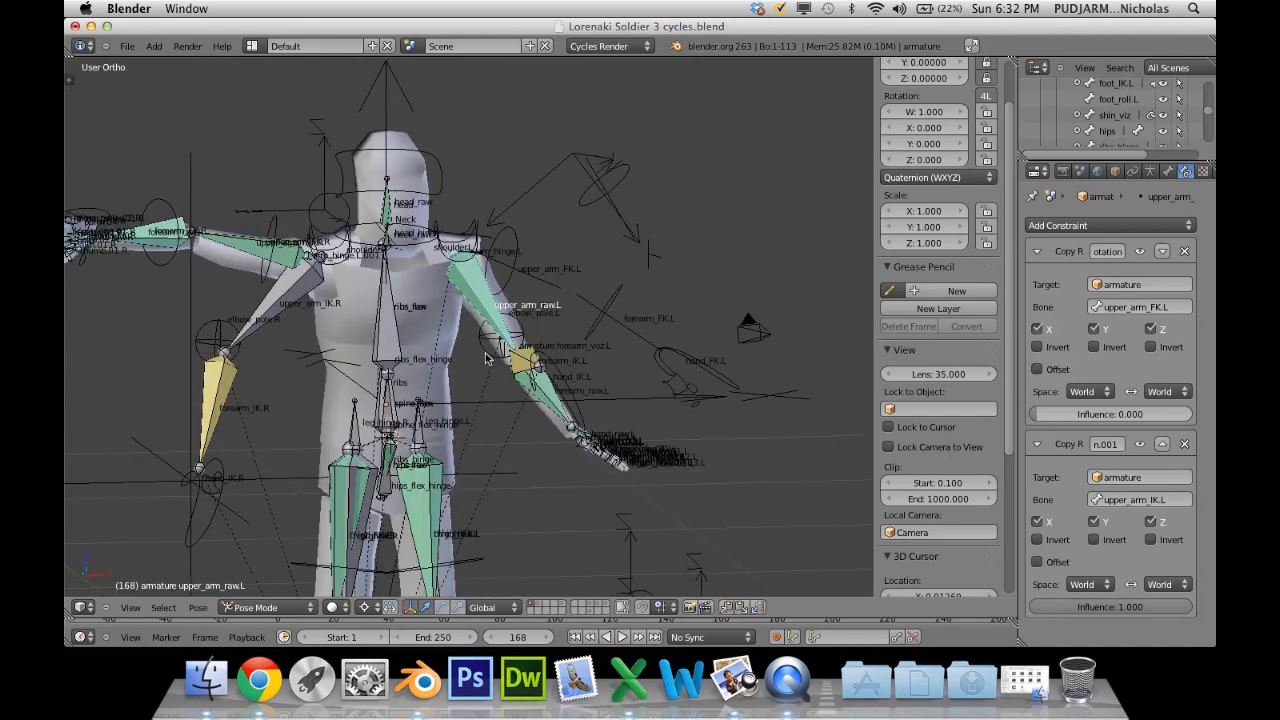
scroll(486, 357, "down", 2)
scroll(487, 357, "up", 4)
scroll(510, 386, "down", 3)
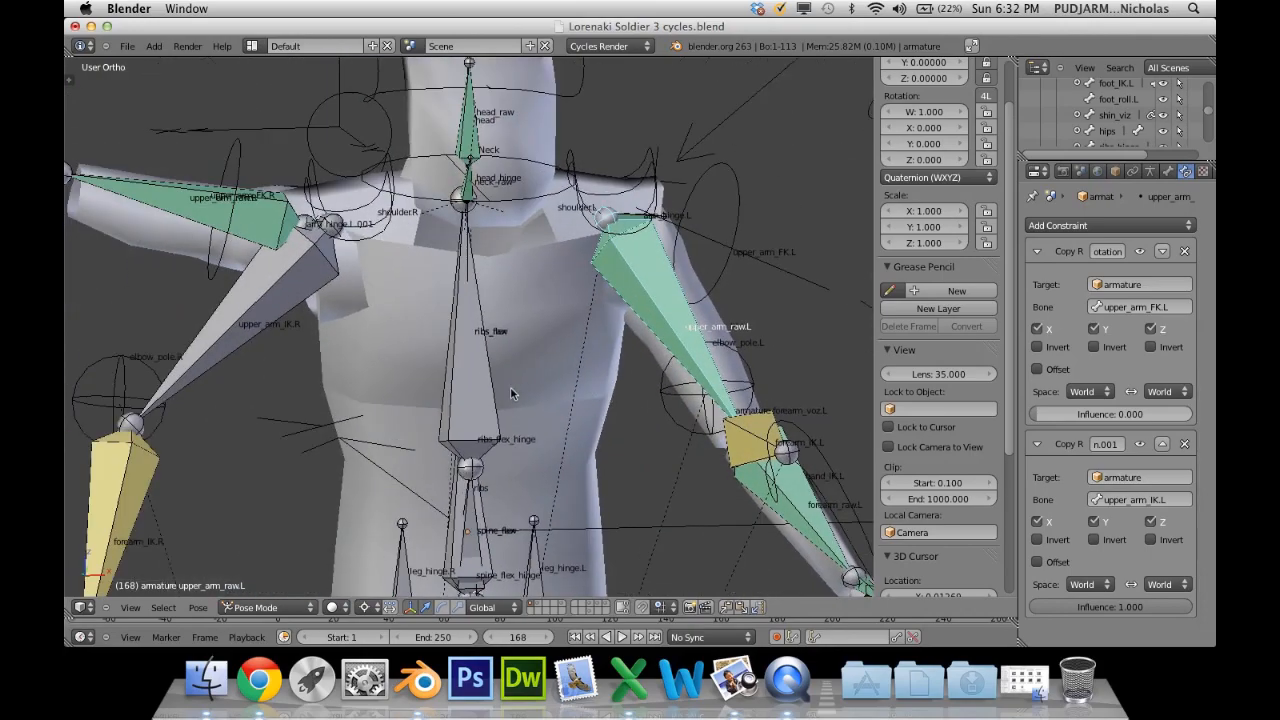
middle_click_drag(512, 393, 470, 408)
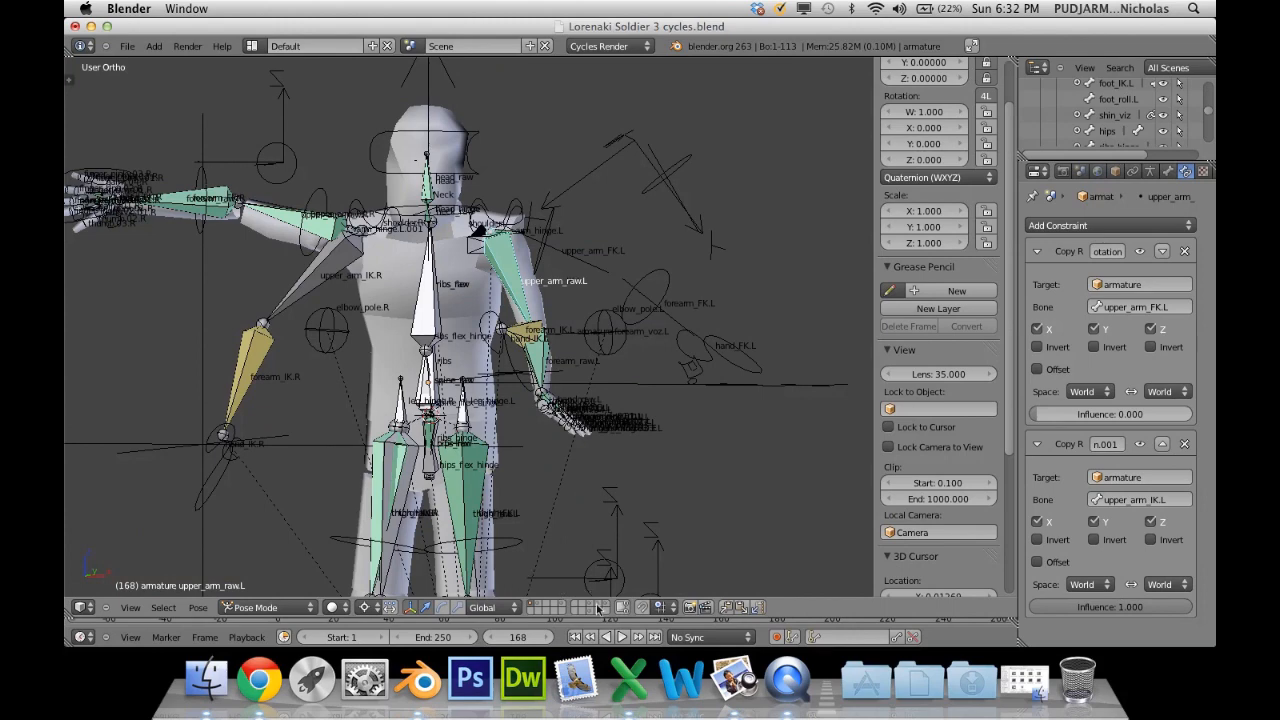
Enlarge the timeline and insert a LocRotScale keyframe for the upper_arm_raw.L bone at frame 0.
left_click_drag(596, 617, 625, 568)
left_click(245, 586)
middle_click_drag(350, 525, 460, 402)
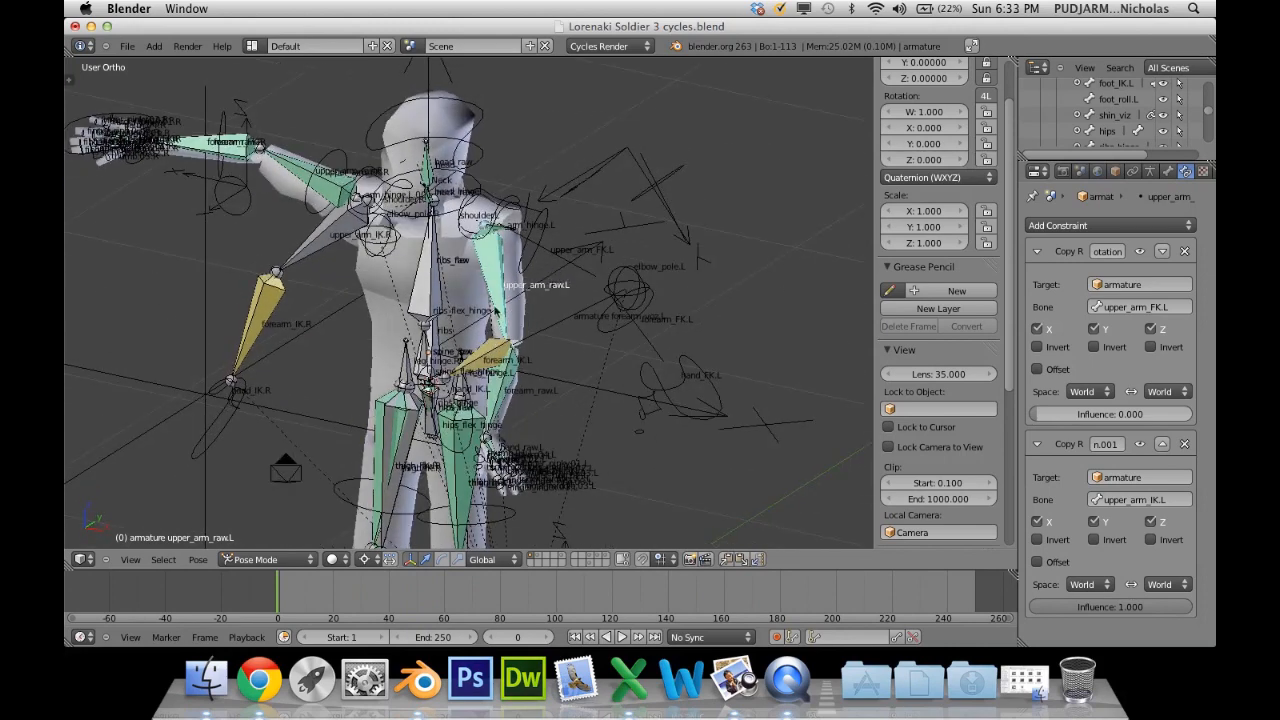
key("i")
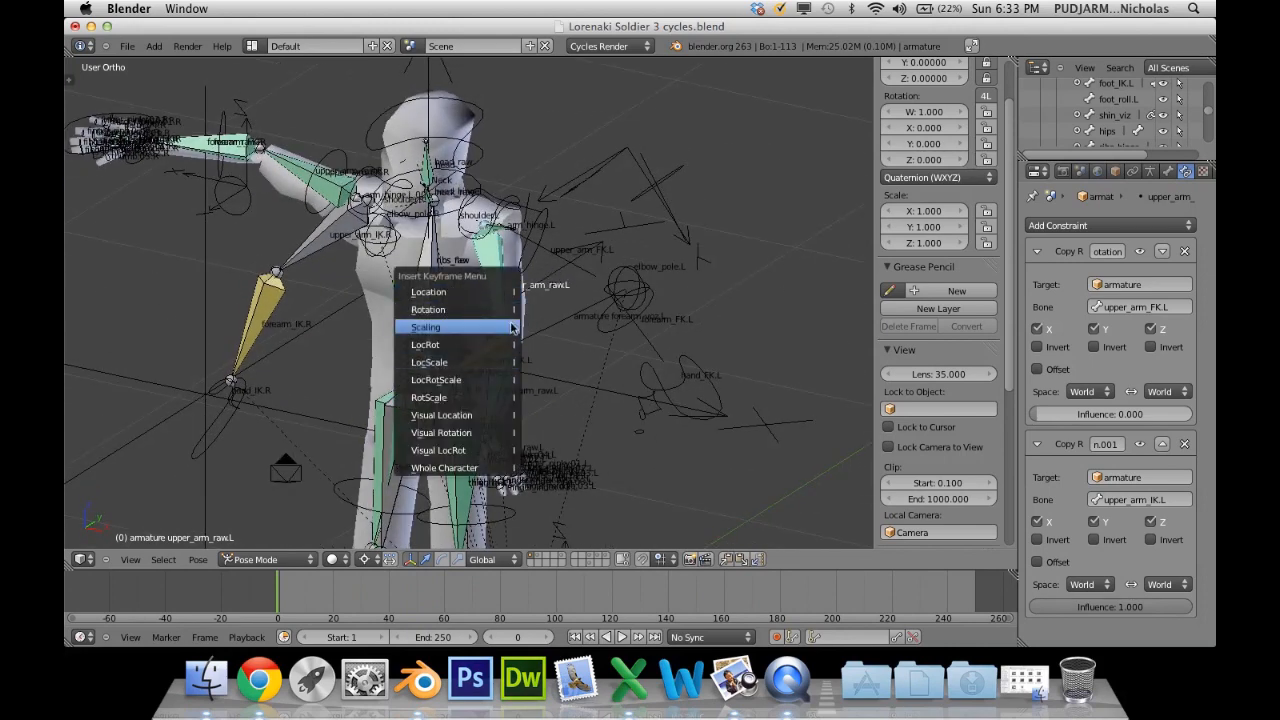
left_click(458, 380)
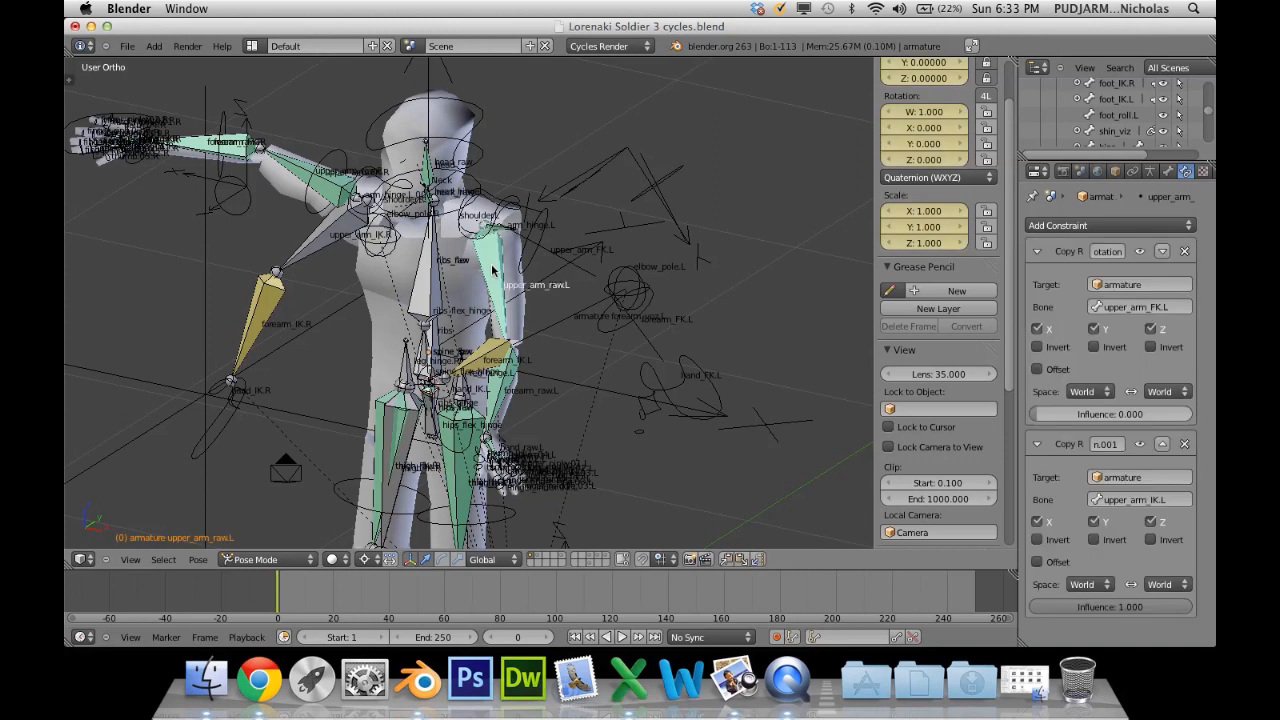
Go to frame 20 and try to rotate the upper_arm_raw.L bone.
left_click(336, 598)
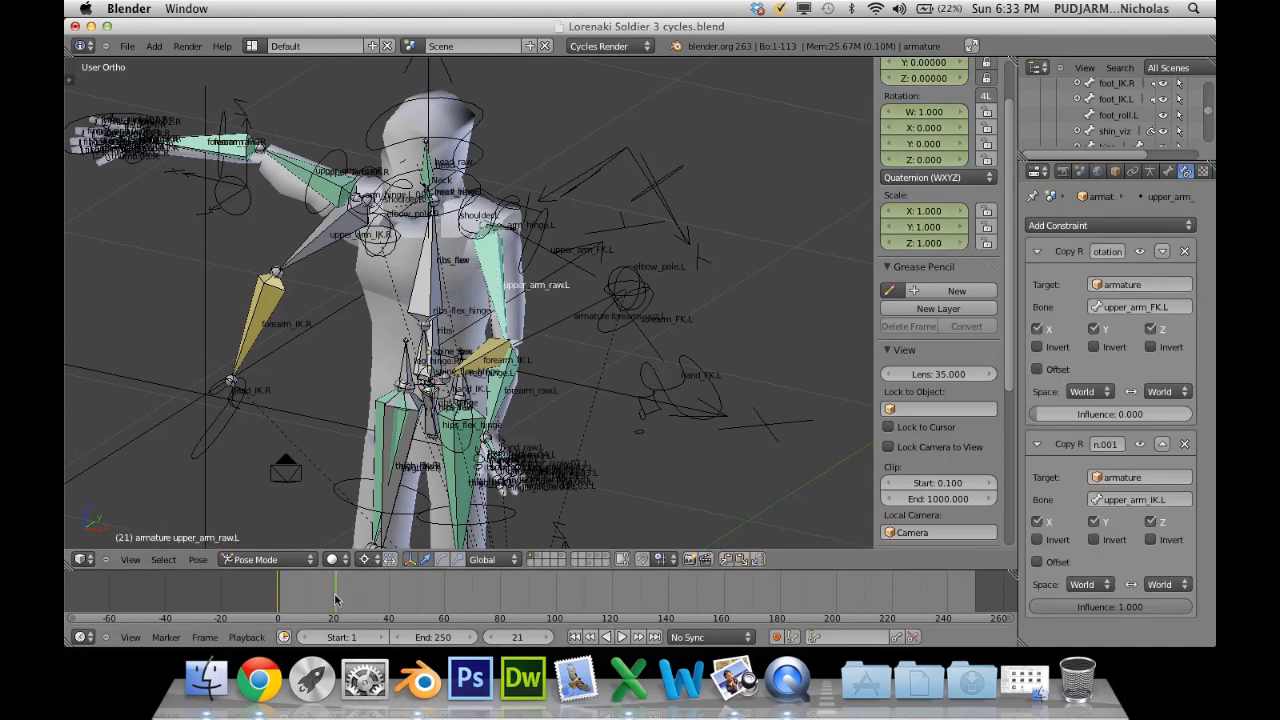
left_click(334, 592)
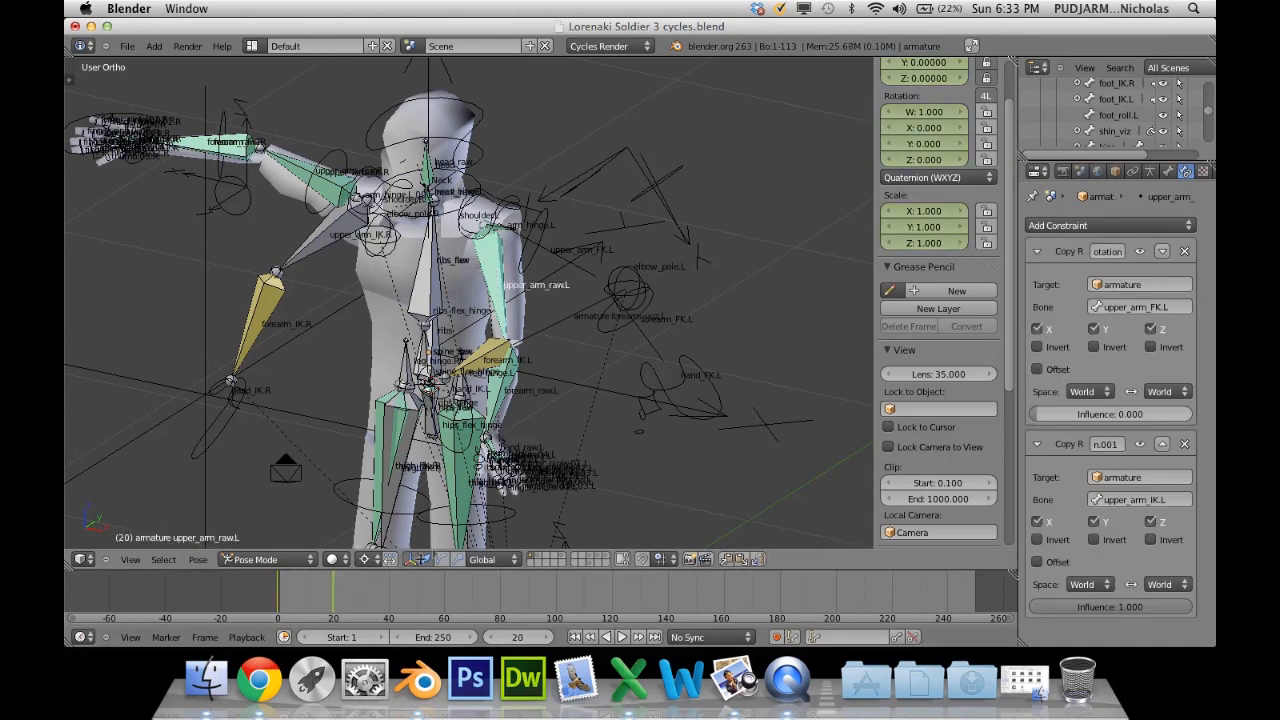
key("r")
right_click(699, 287)
middle_click_drag(545, 325, 597, 351)
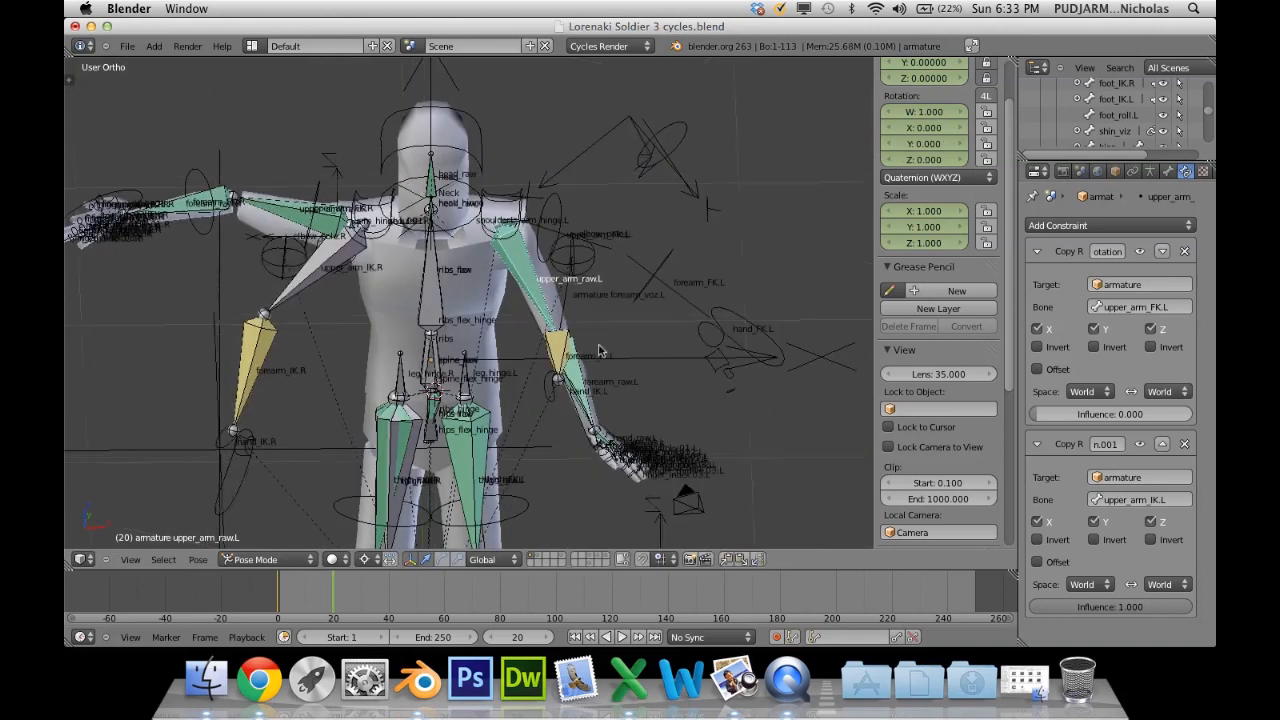
Change the pivot point and try again to rotate the upper_arm_raw.L bone.
left_click(367, 560)
left_click(370, 544)
key("r")
right_click(690, 284)
key("r")
right_click(645, 277)
middle_click_drag(643, 280, 550, 458)
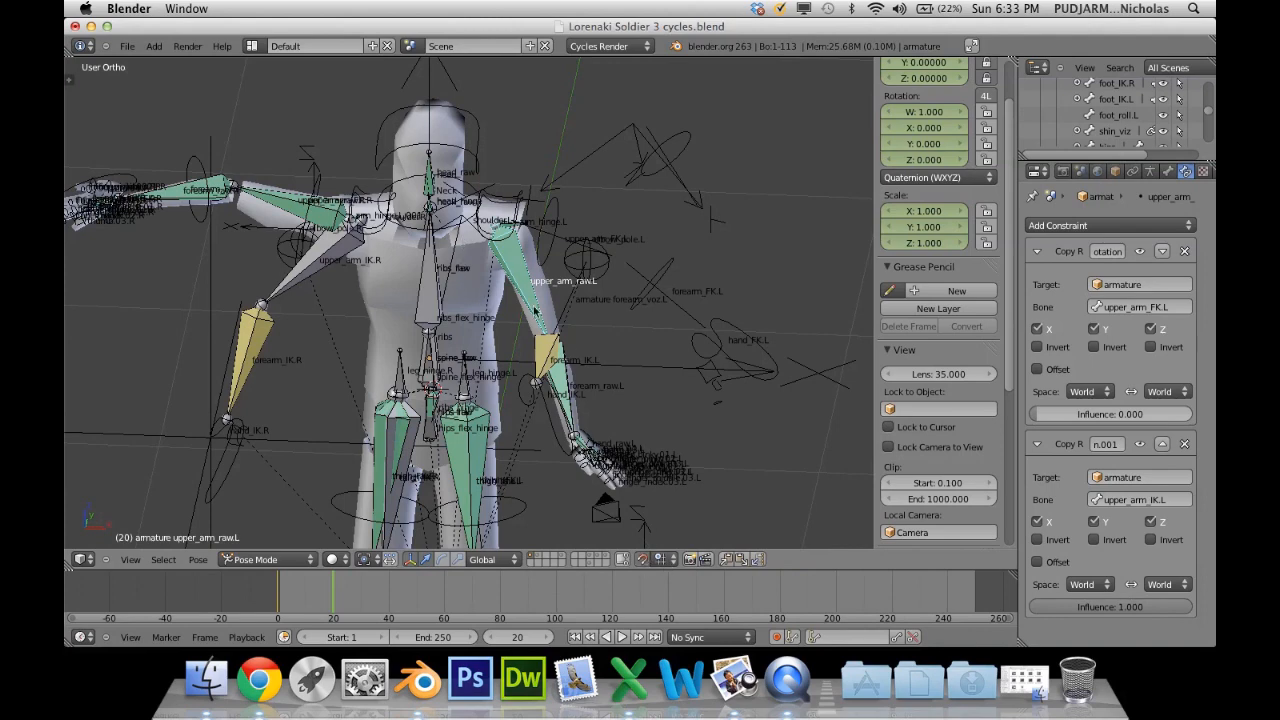
Try to rotate the upper_arm_raw.L and forearm_raw.L bones in turn.
middle_click_drag(560, 334, 507, 343)
key("r")
left_click(578, 316)
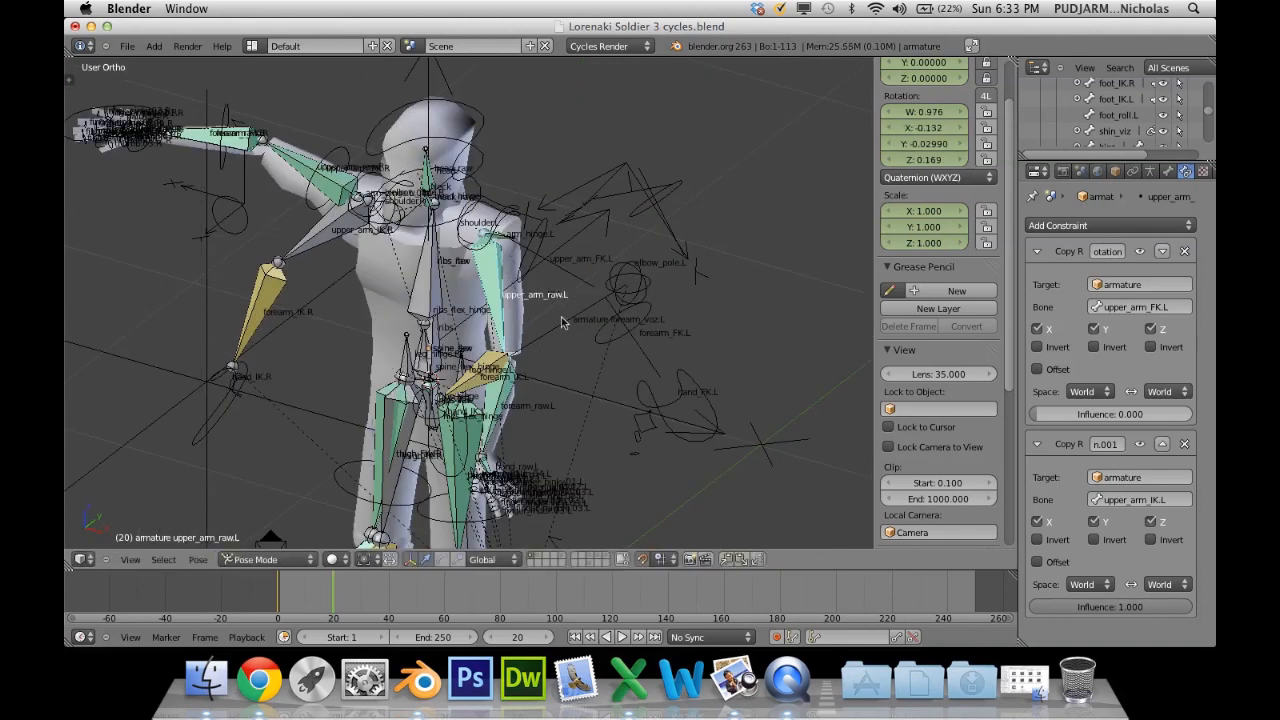
right_click(516, 378)
key("r")
right_click(637, 366)
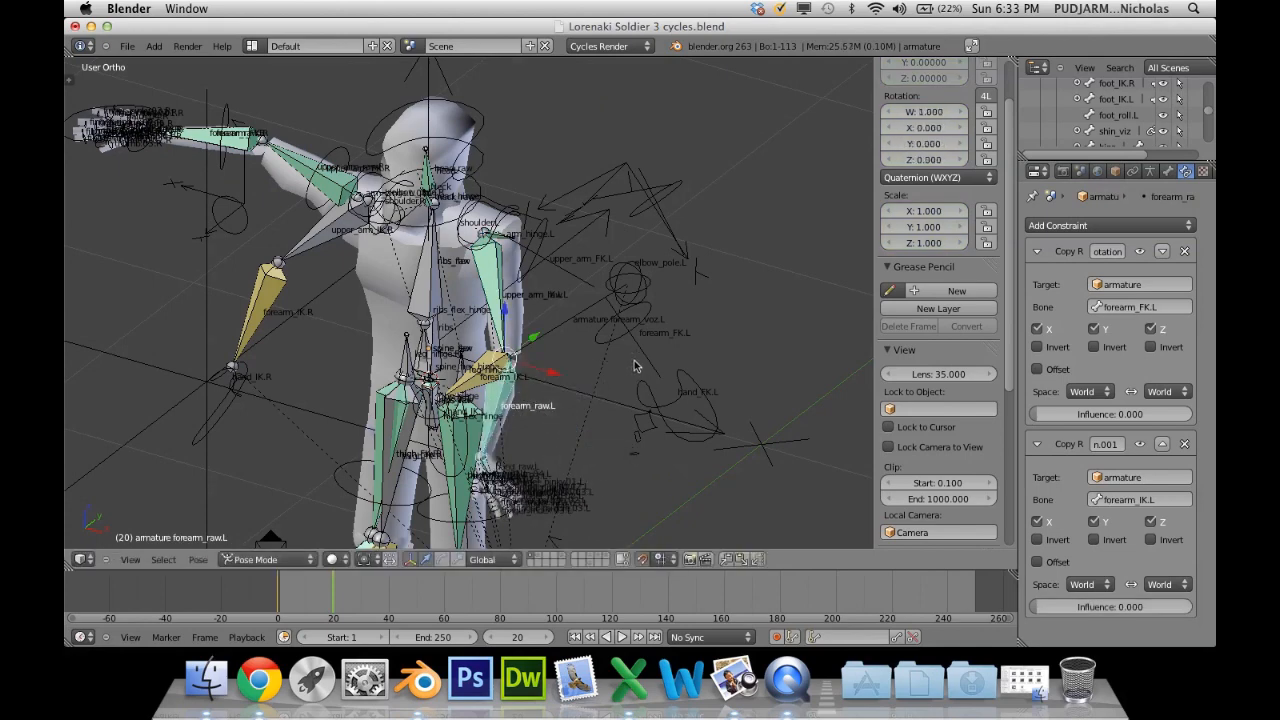
Try to rotate the overlapping bones of the left upper arm, including upper_arm_IK.L.
right_click(501, 293)
key("r")
right_click(530, 290)
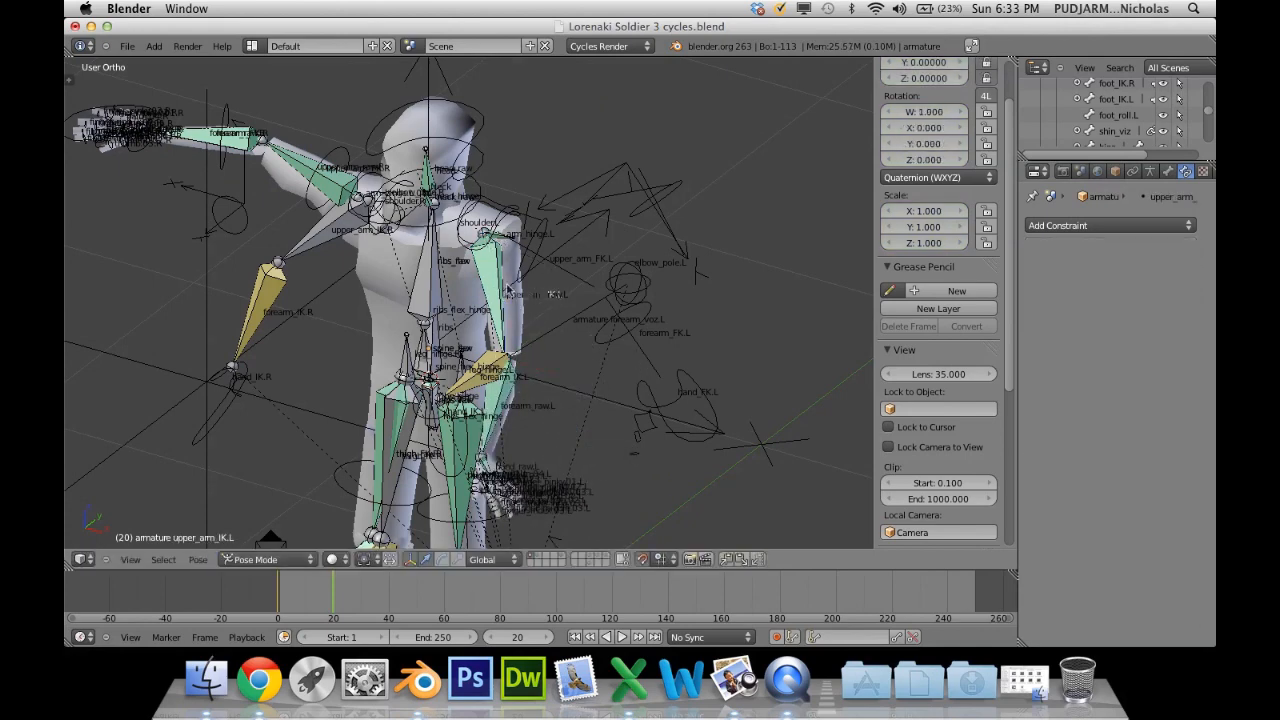
right_click(507, 288)
key("r")
left_click(636, 266)
In object mode, clear the selection and add a cube mesh at the 3D cursor.
middle_click_drag(578, 336, 527, 283)
right_click(485, 291)
key("a")
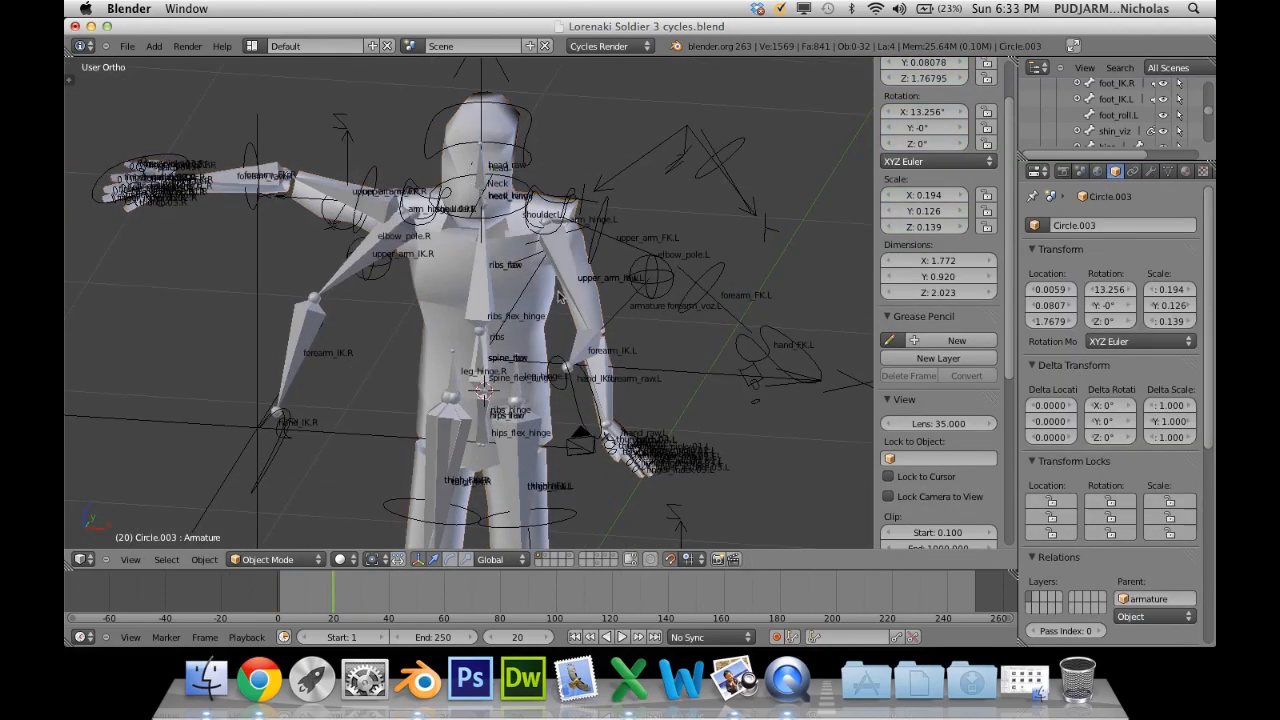
key("shift+a")
mouse_move(545, 272)
left_click(663, 289)
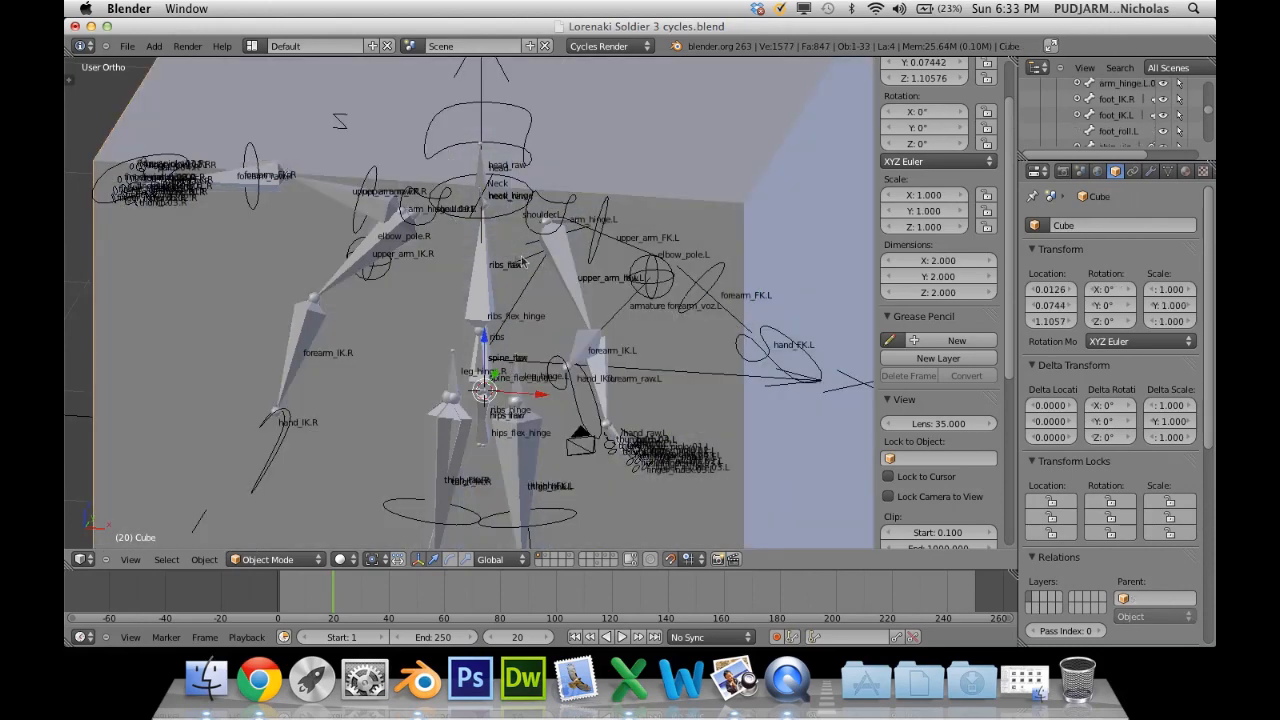
Scale the cube down to about 0.078 and move it about 1 unit along X, beside the soldier.
key("s")
left_click(592, 320)
left_click_drag(534, 397, 862, 414)
middle_click_drag(724, 375, 322, 298, "shift")
key("s")
left_click(420, 334)
Insert a LocRotScale keyframe for the cube at frame 20 and advance to frame 40.
key("i")
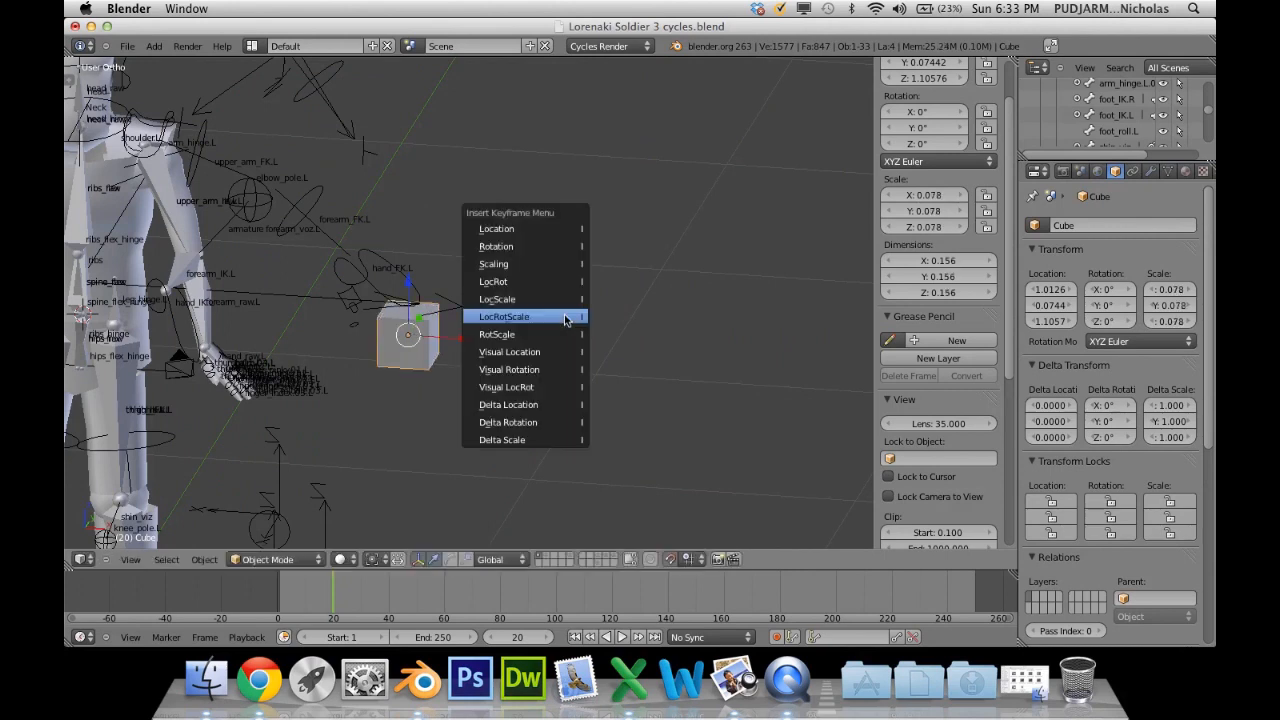
left_click(565, 319)
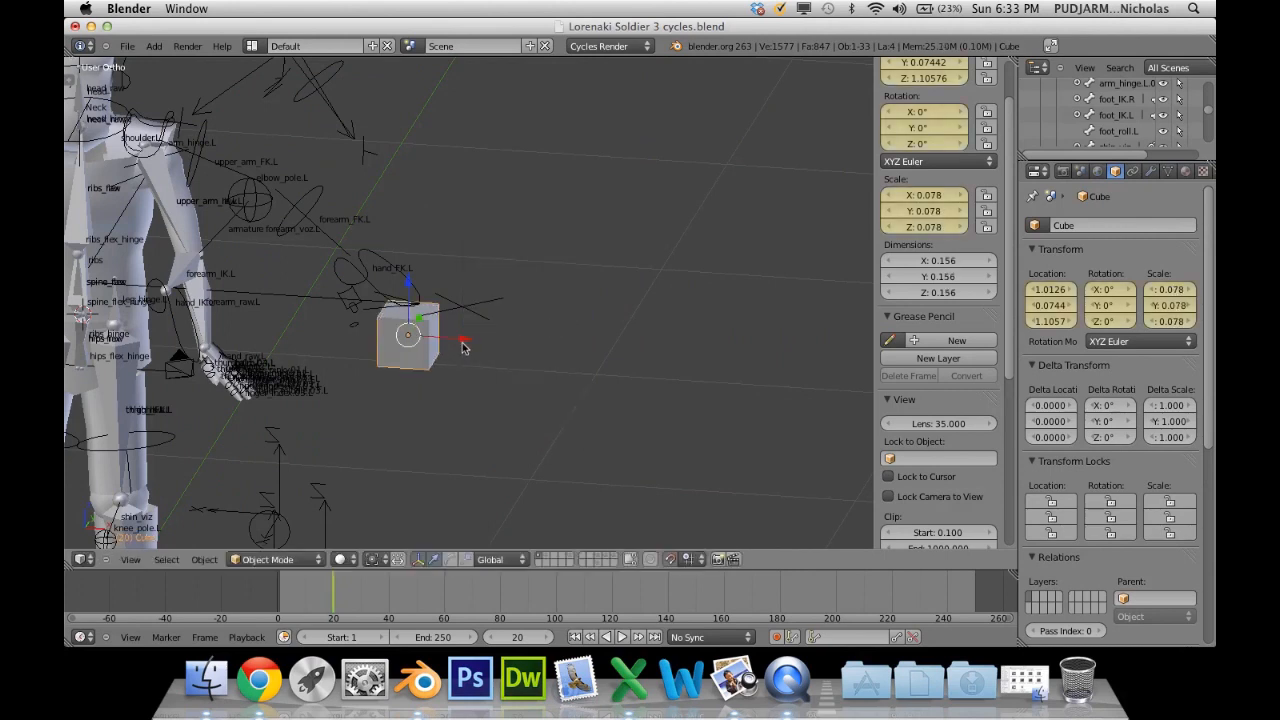
key("shift+Up")
key("shift+Up")
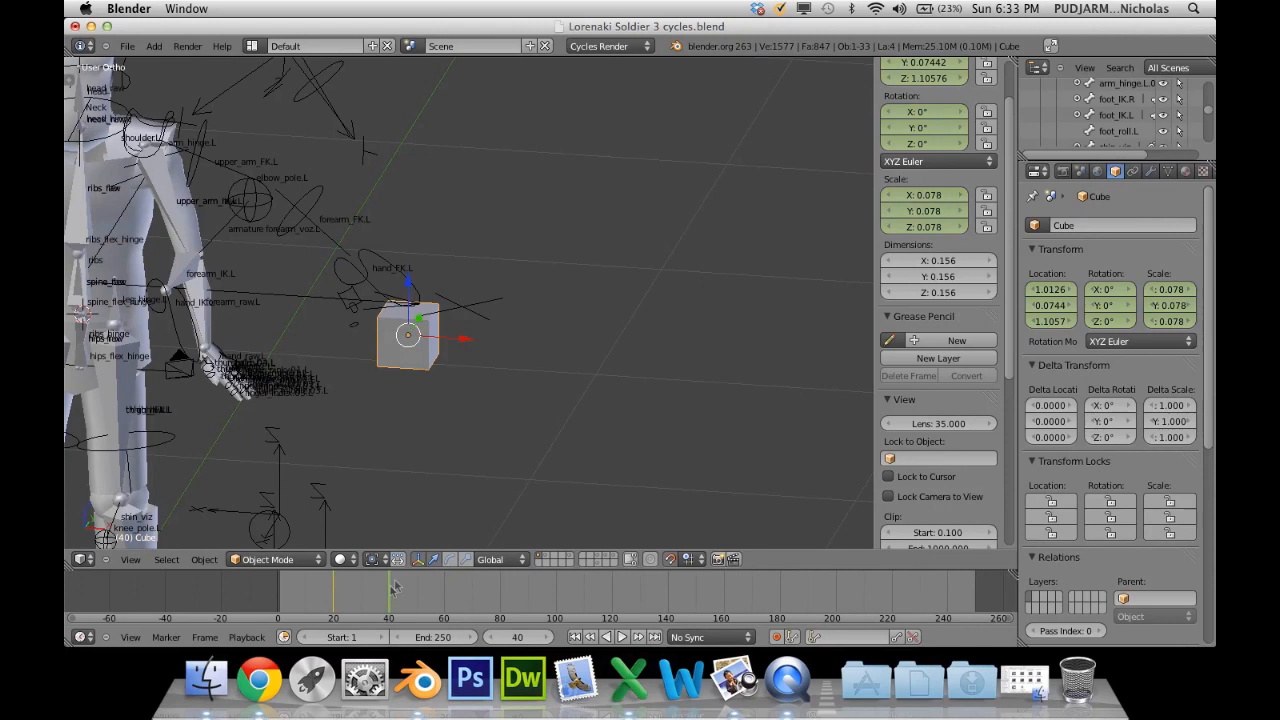
Move the cube 1 unit along X and insert a Location keyframe at frame 40.
key("g")
key("x")
key("1")
key("Return")
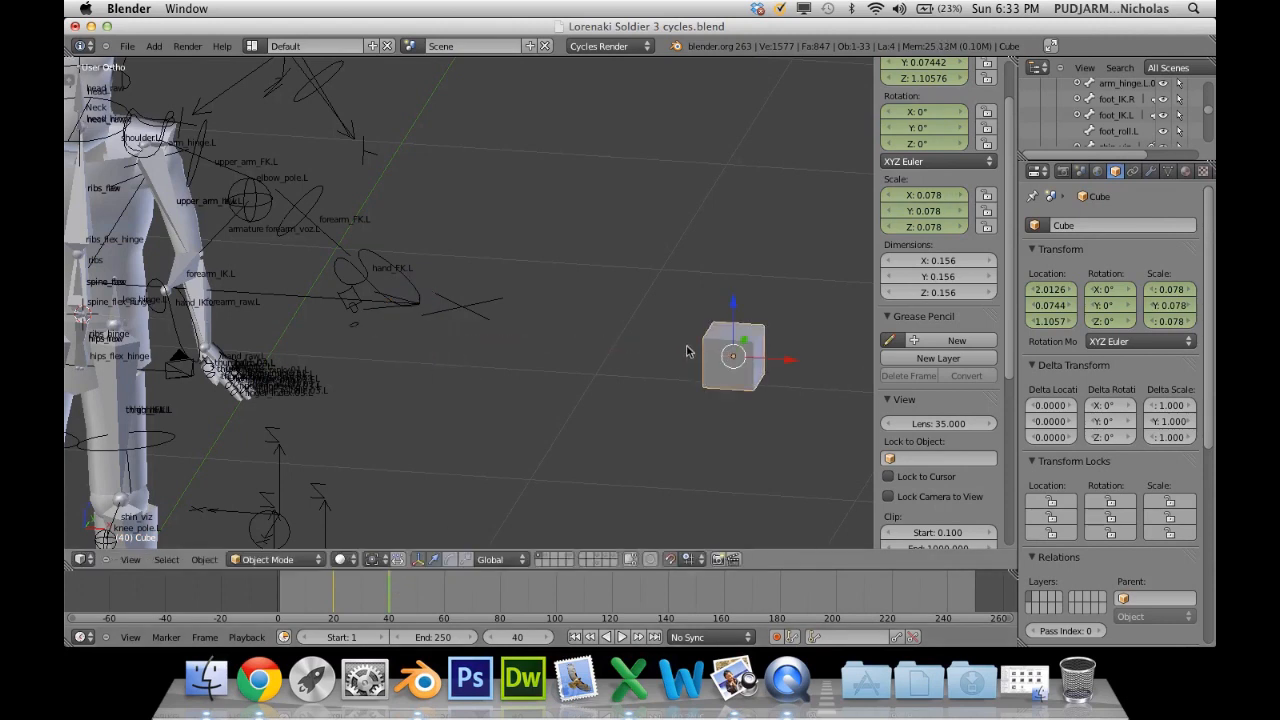
key("i")
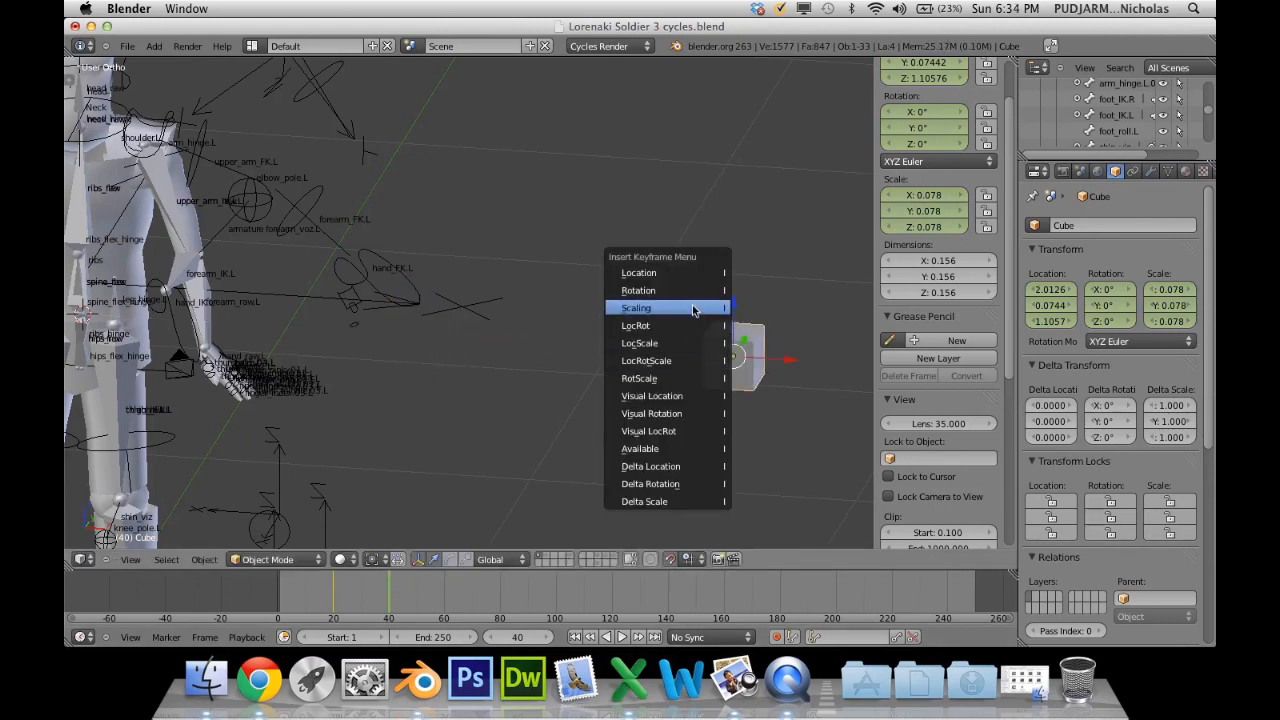
left_click(678, 274)
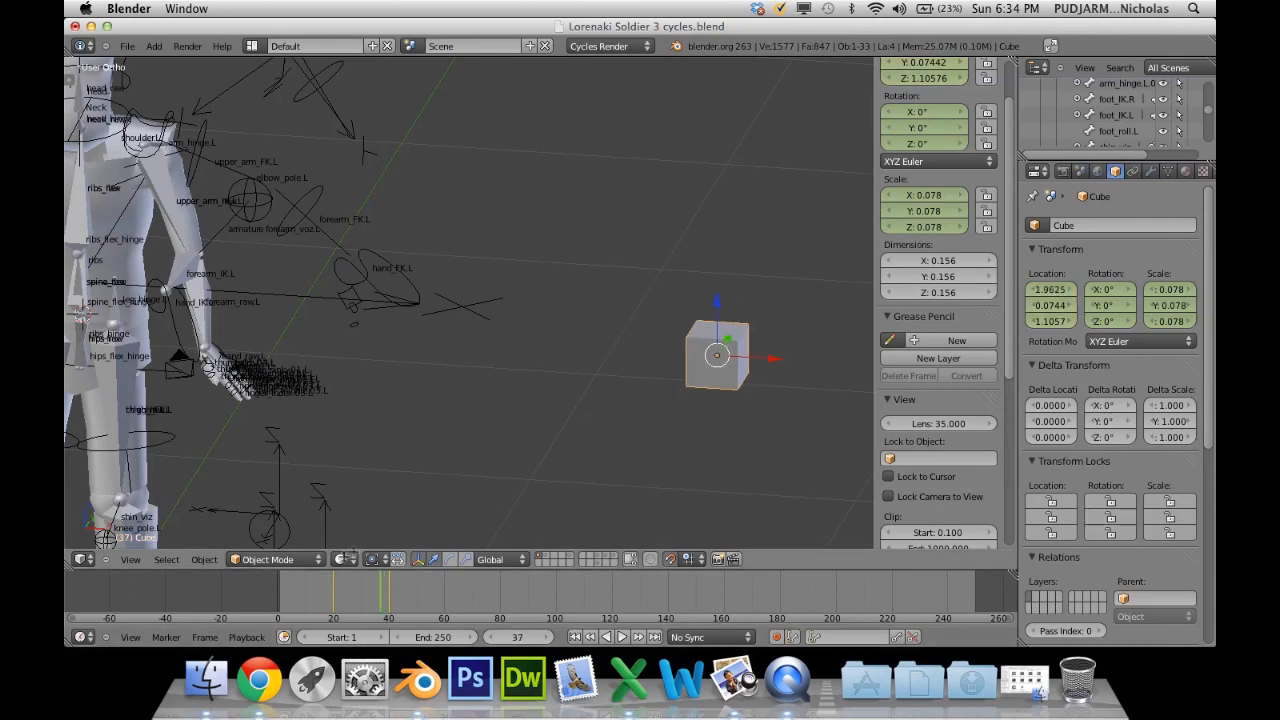
Scrub the timeline between frames 20 and 40 to preview the cube's motion.
left_click(340, 595)
left_click_drag(340, 595, 395, 595)
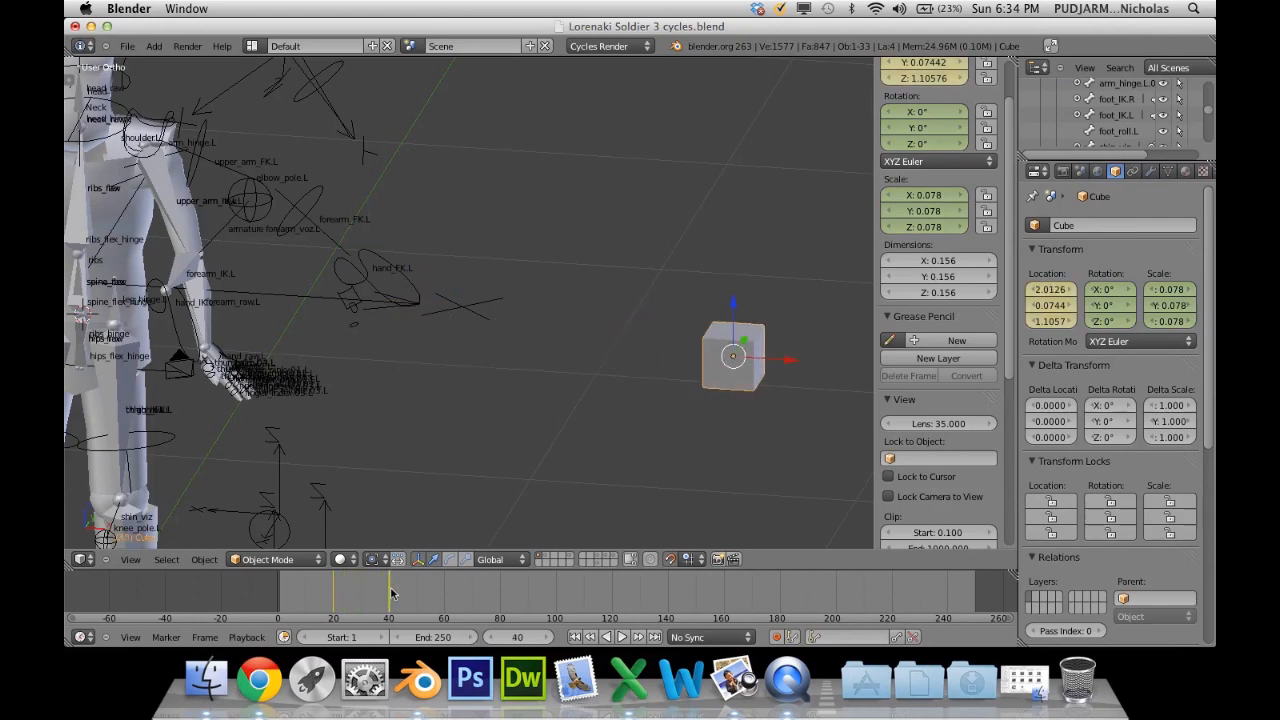
Scale the cube up to about 0.172 at frame 41 without keyframing it, and scrub back to frame 40.
scroll(586, 414, "down", 1)
middle_click_drag(586, 414, 472, 401, "shift")
scroll(506, 396, "up", 3)
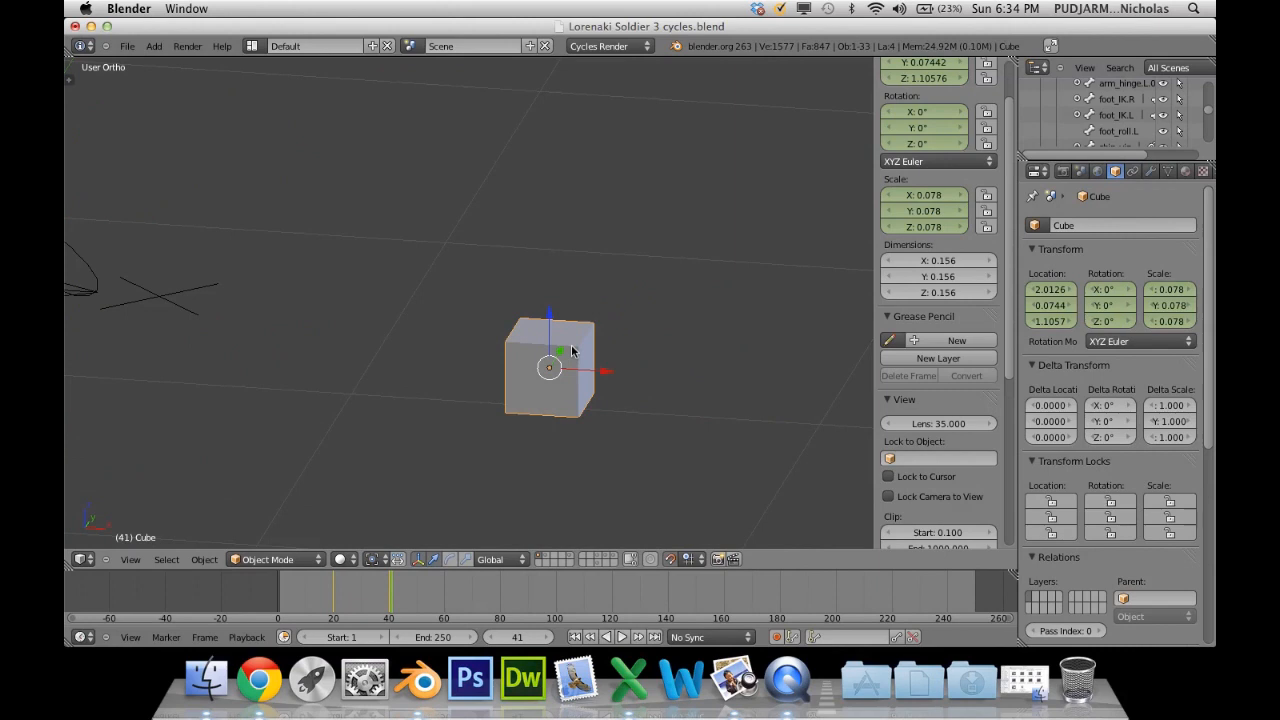
key("s")
left_click(678, 291)
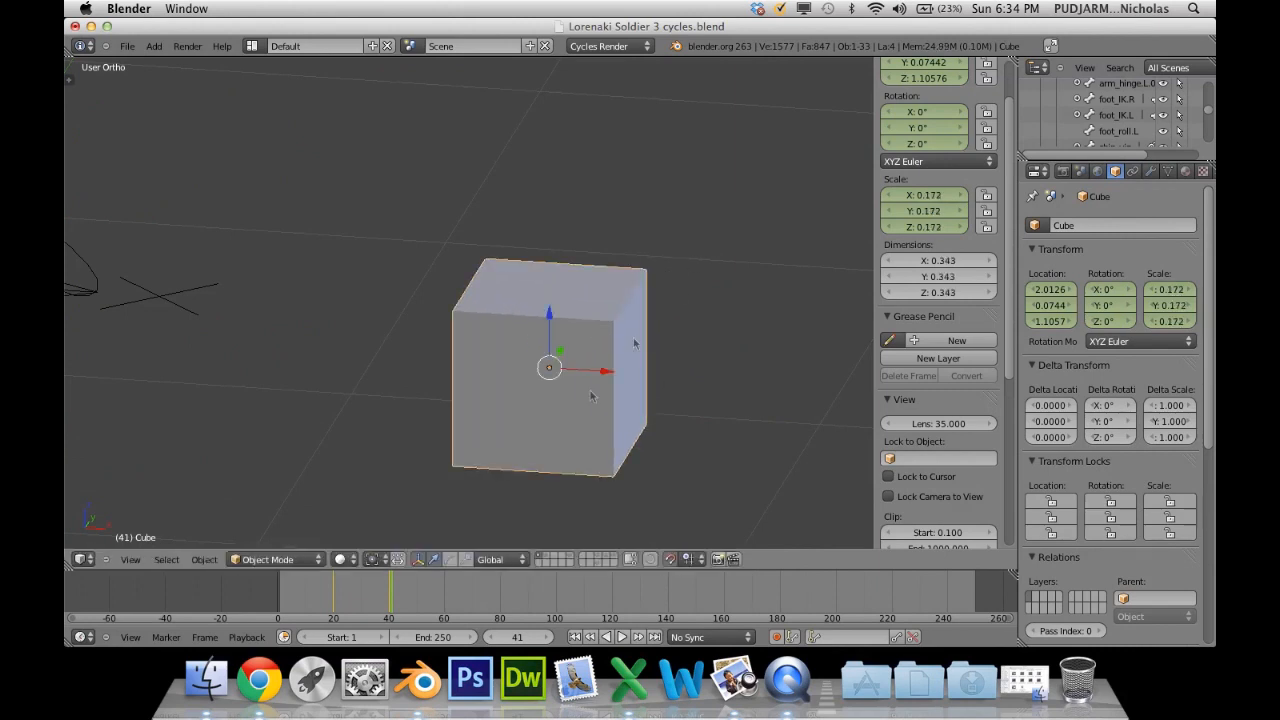
mouse_move(383, 609)
left_mouse_down()
mouse_move(342, 607)
mouse_move(388, 607)
left_mouse_up()
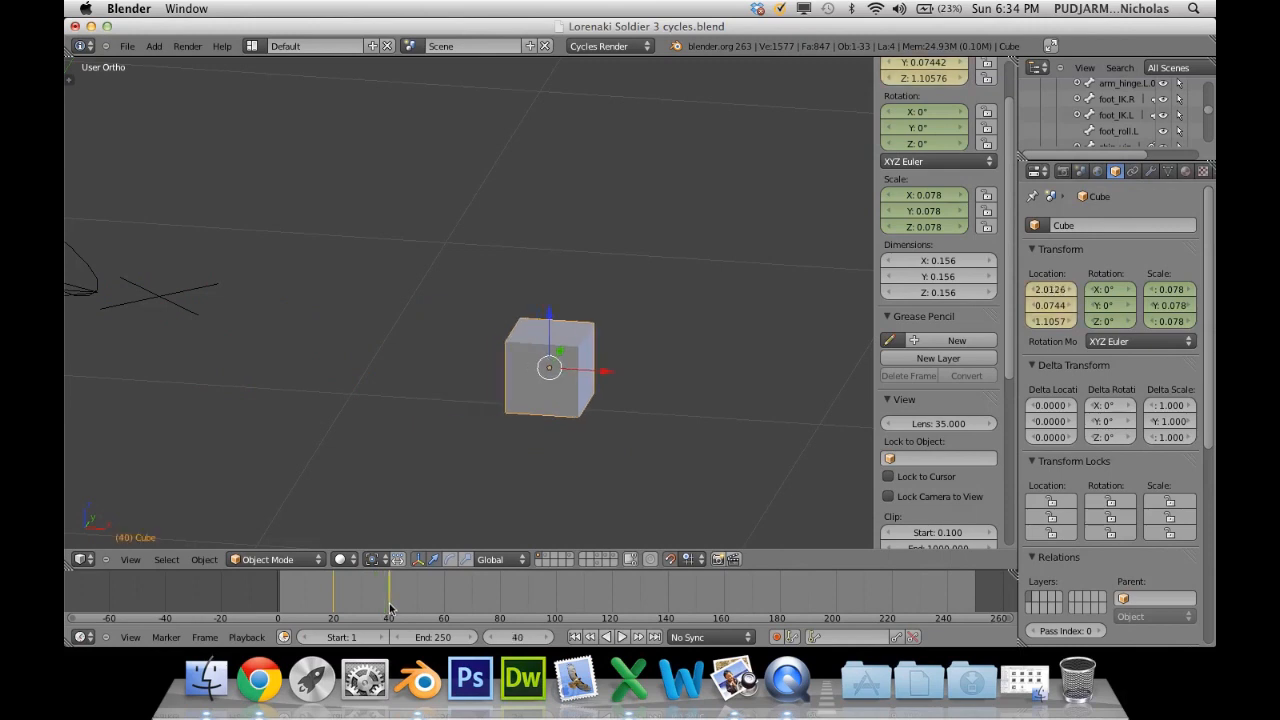
Scale the cube to about 0.125 at frame 40 without a keyframe, and scrub the timeline around that frame.
key("s")
left_click(683, 318)
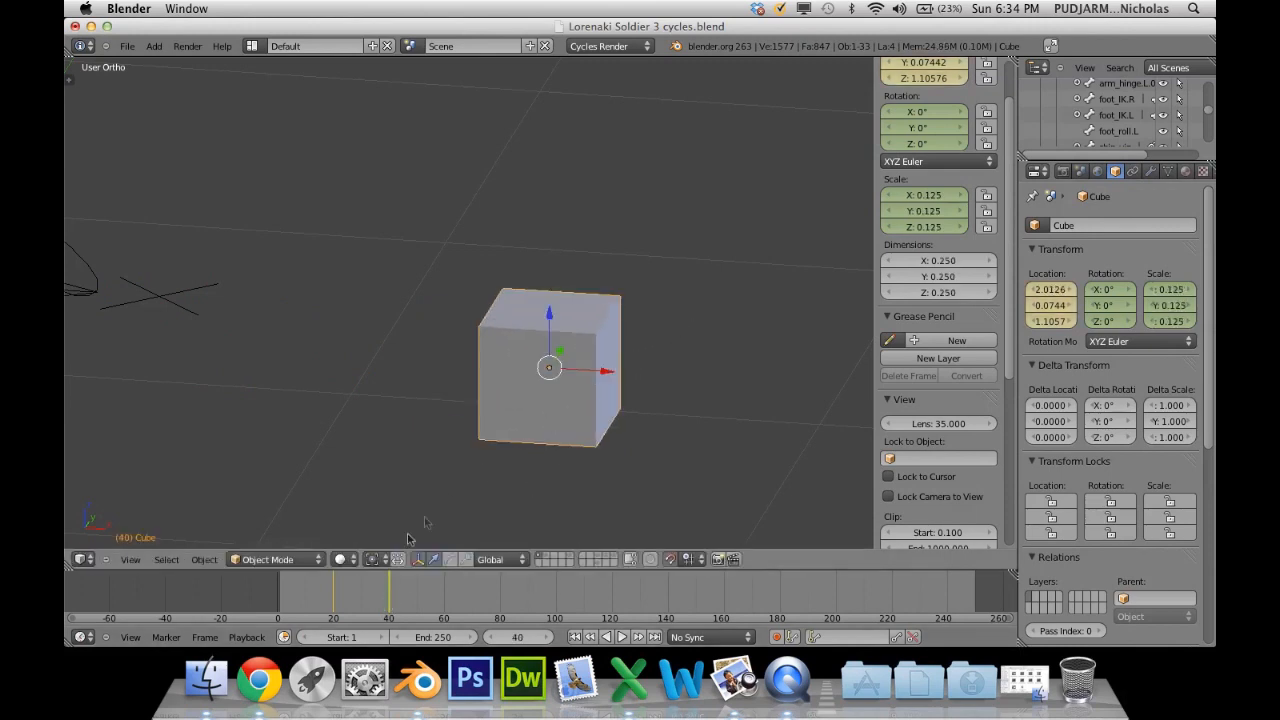
mouse_move(383, 609)
left_mouse_down()
mouse_move(363, 606)
mouse_move(392, 604)
left_mouse_up()
key("Left")
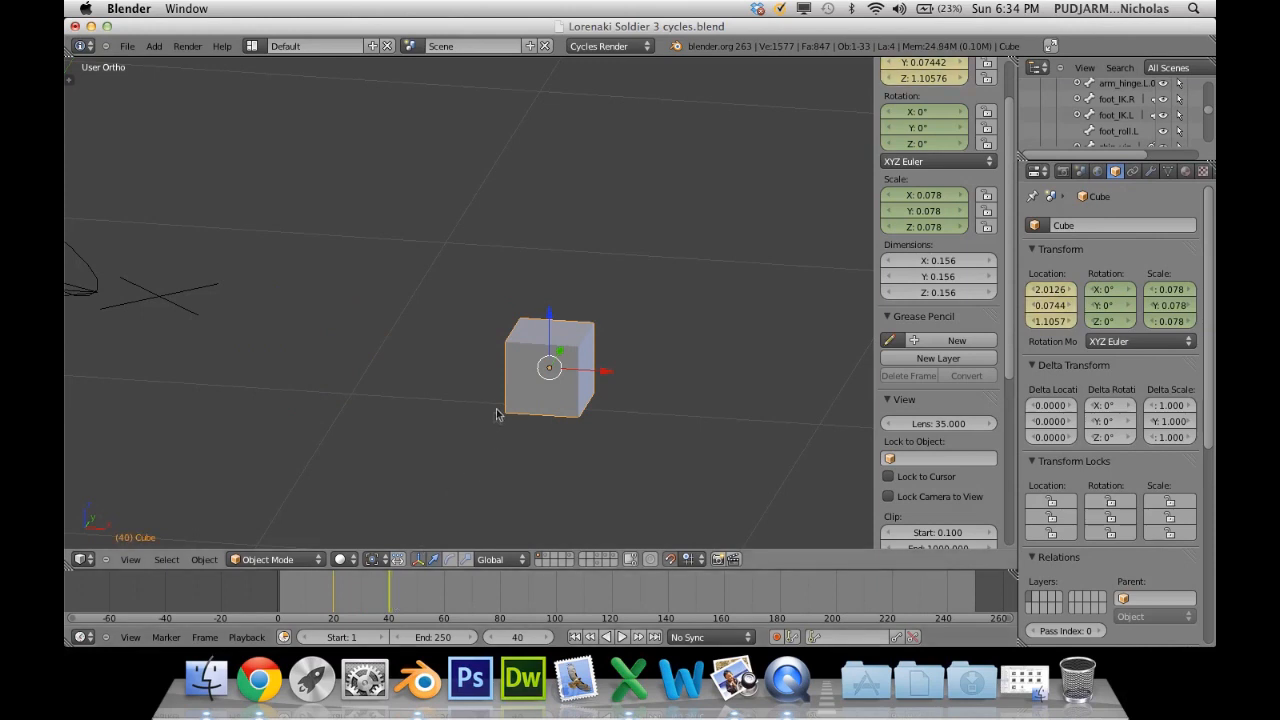
Show the keyframe types available for the cube and return to the soldier's upper body.
key("i")
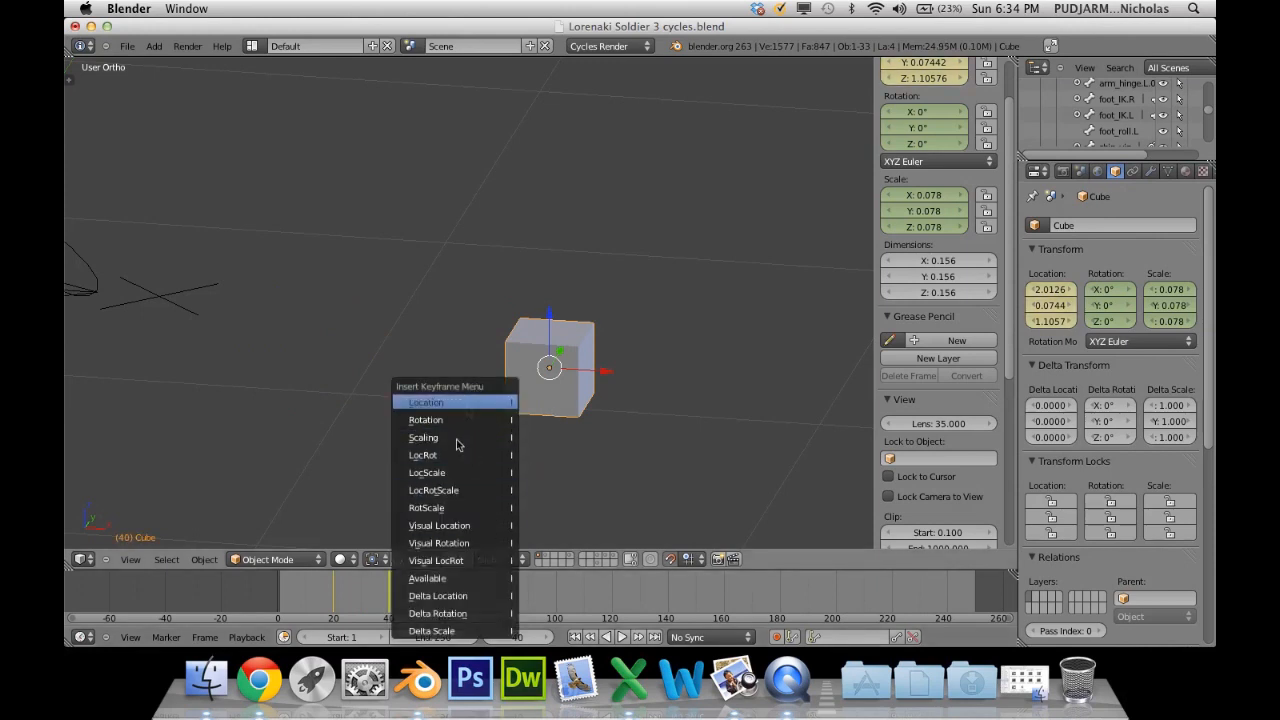
middle_click_drag(546, 404, 532, 326)
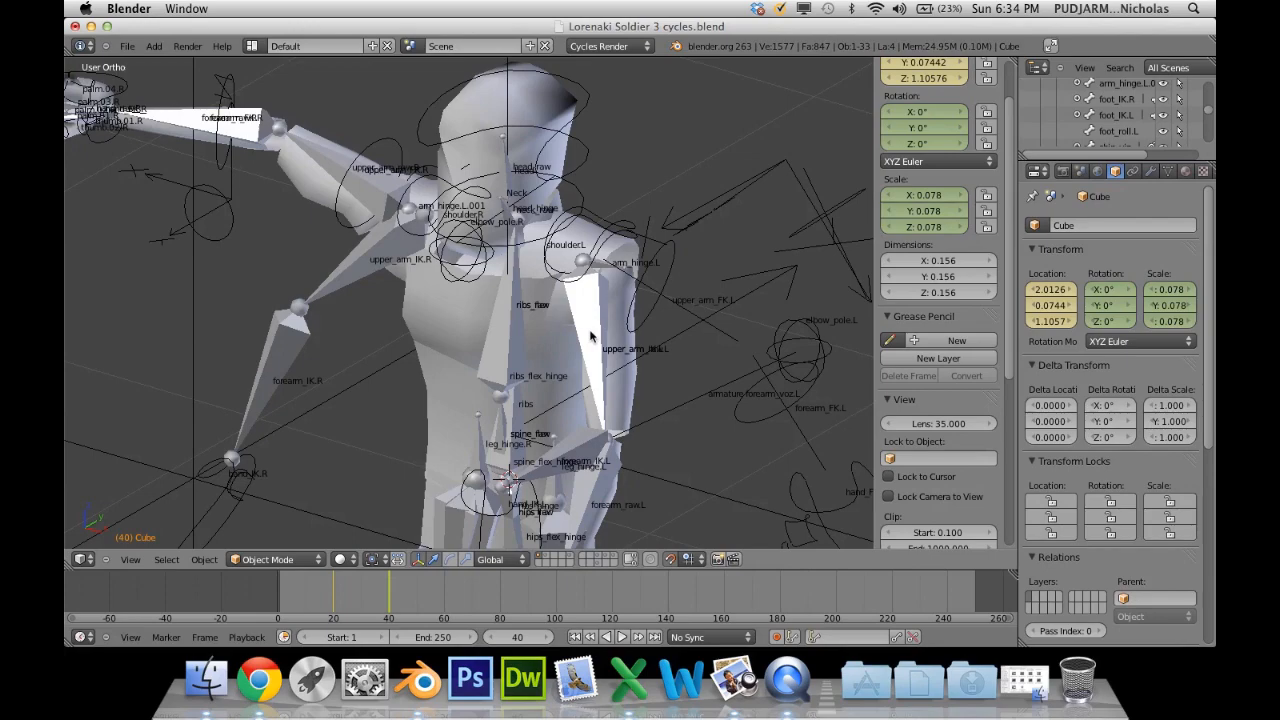
mouse_move(602, 319)
middle_mouse_down()
mouse_move(527, 377)
mouse_move(585, 330)
middle_mouse_up()
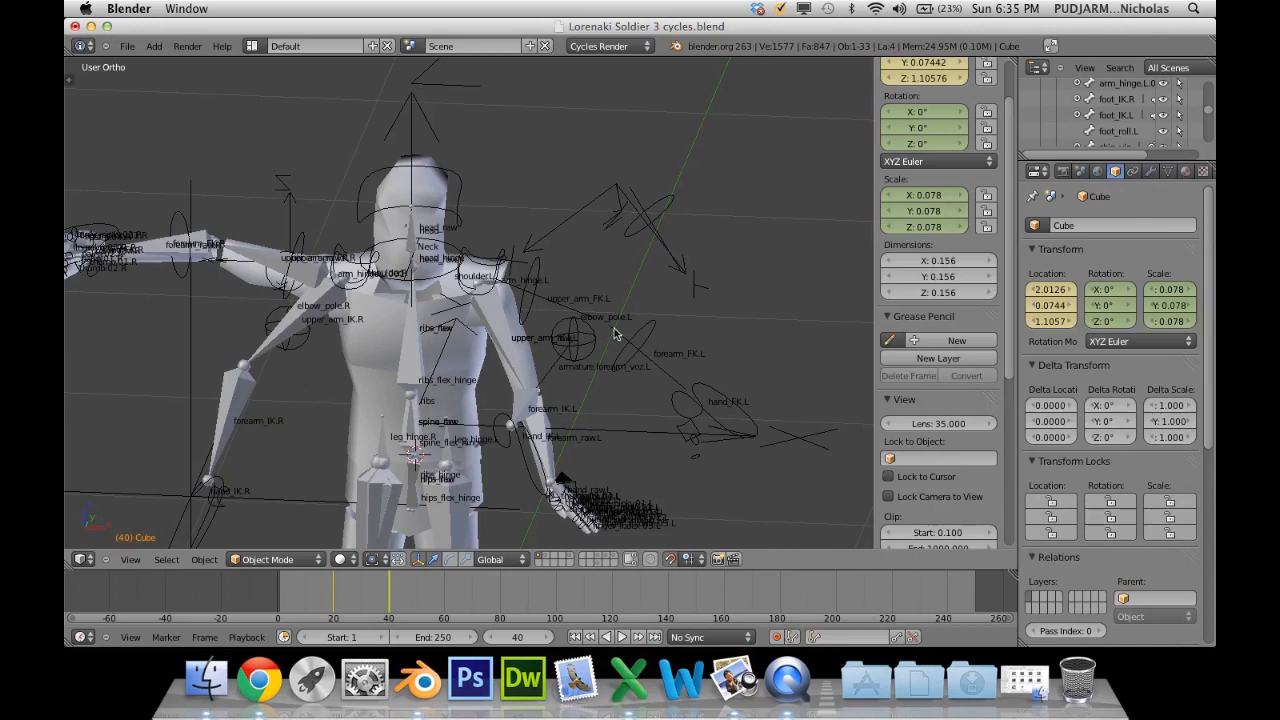
Switch to Finder, look through the portfolio folder and bring the open Range Rover Final.png render to the front.
key("ctrl+Right")
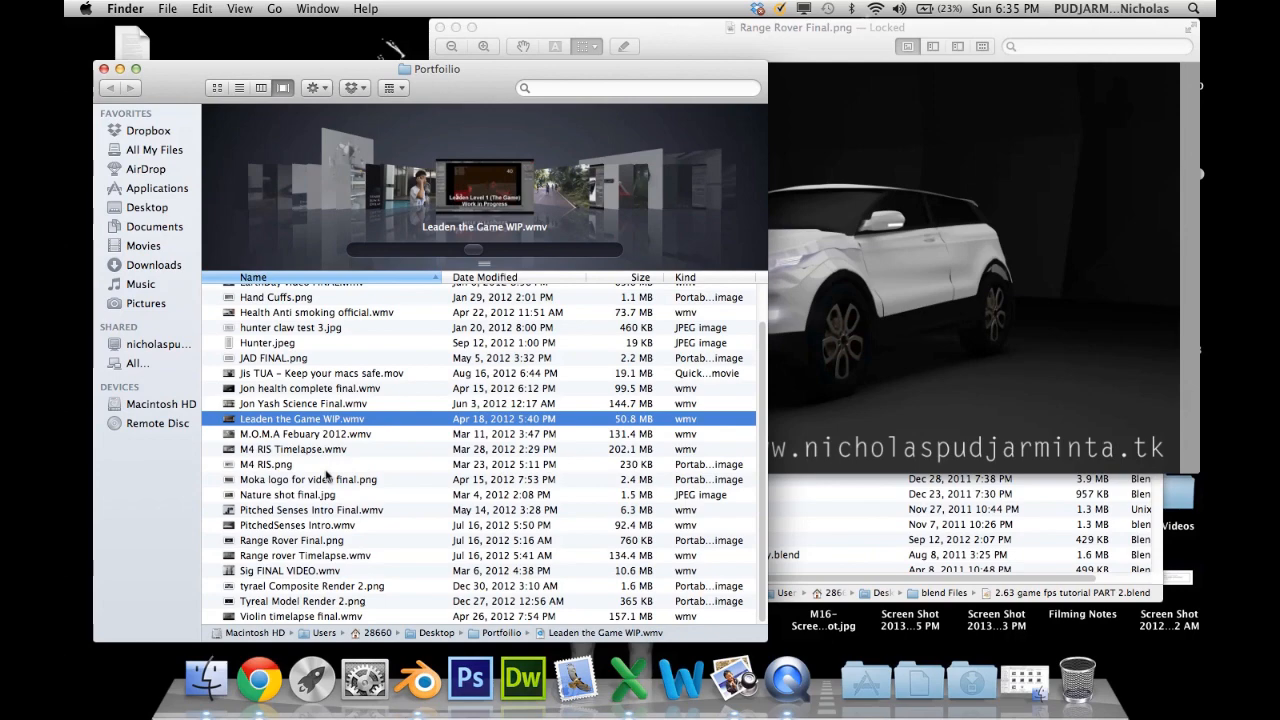
scroll(335, 455, "up", 2)
scroll(327, 476, "up", 2)
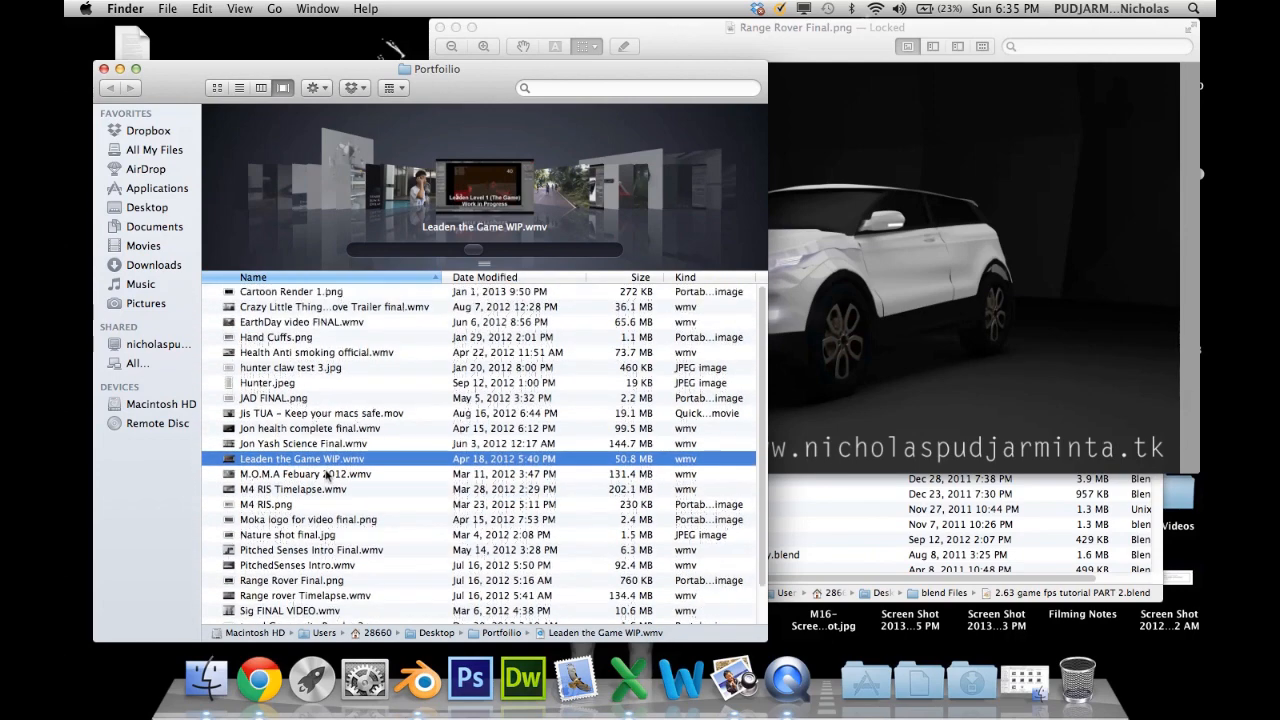
left_click(906, 295)
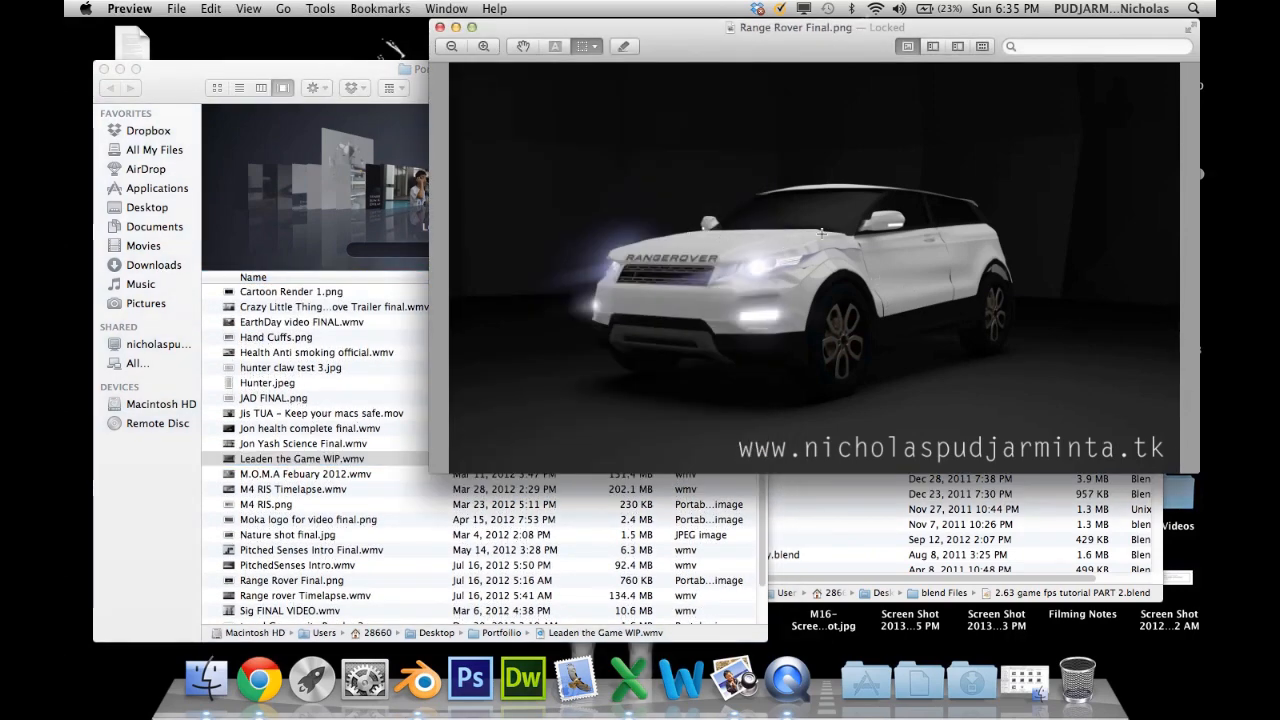
left_click_drag(438, 474, 348, 535)
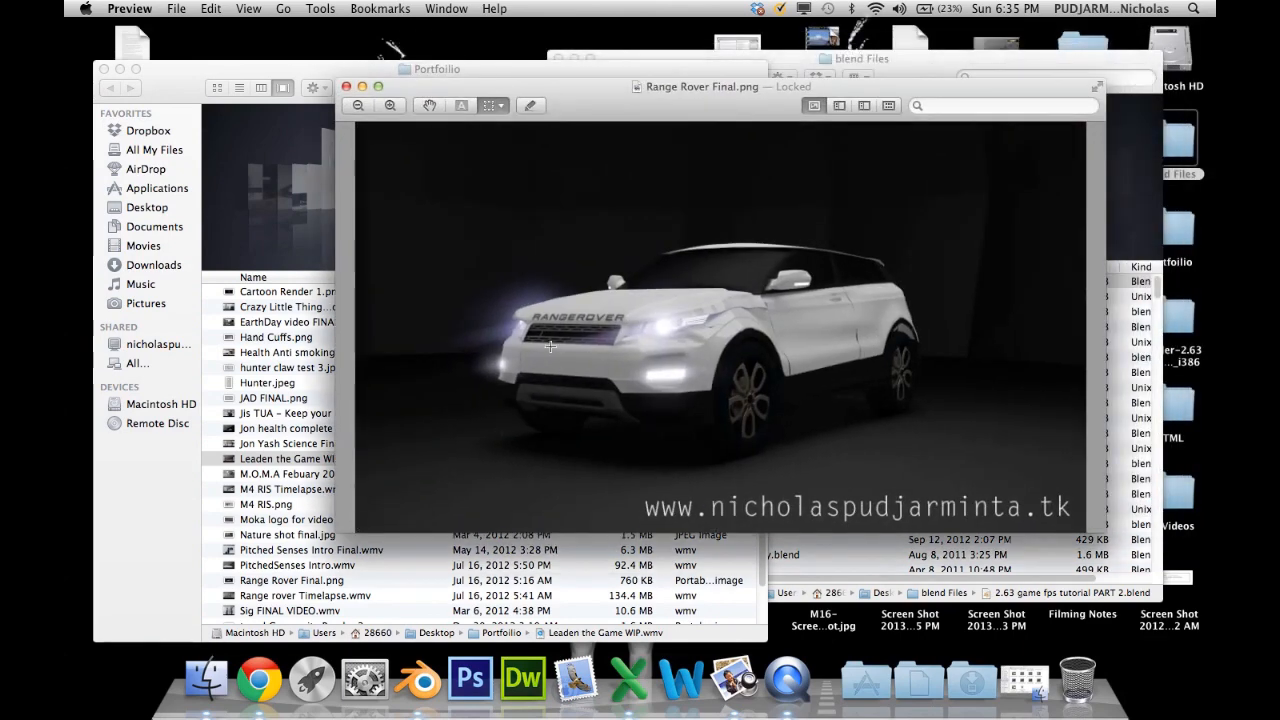
Examine the Range Rover render up close, including its headlights, grille and bodywork.
scroll(619, 356, "up", 10)
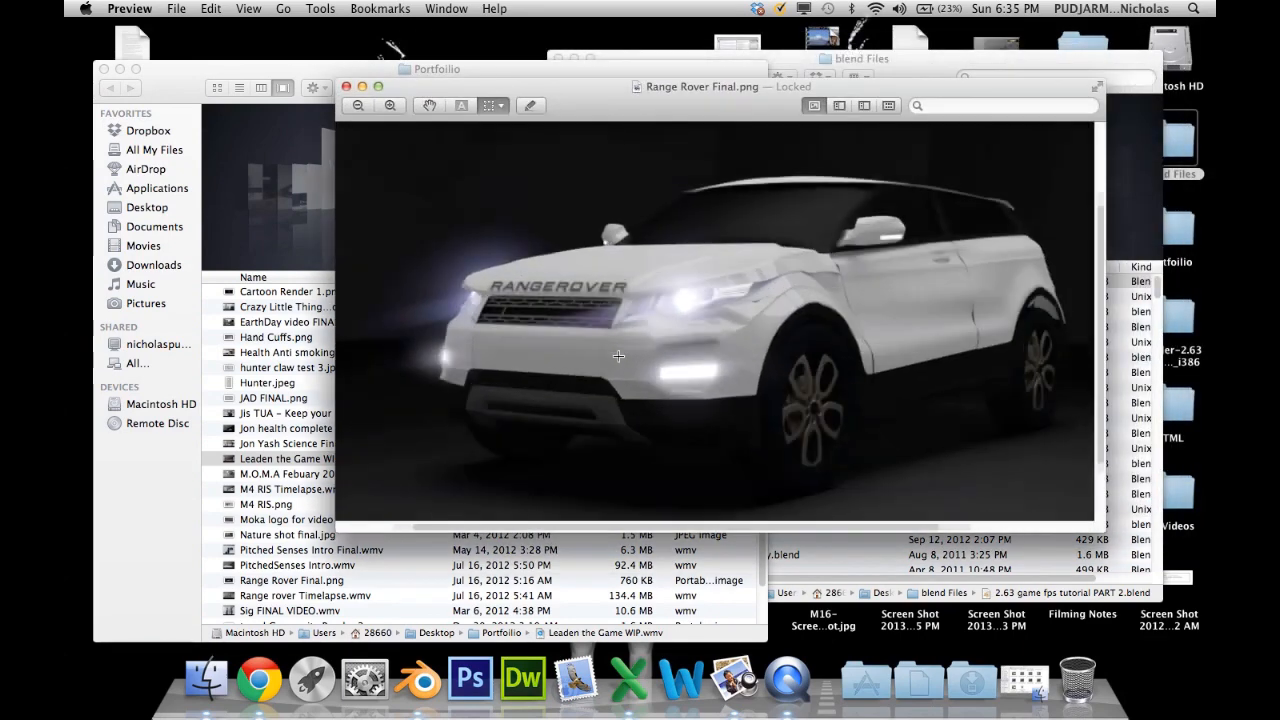
scroll(619, 356, "down", 3)
scroll(619, 356, "up", 5)
scroll(619, 356, "right", 5)
scroll(604, 385, "down", 2)
scroll(604, 385, "left", 2)
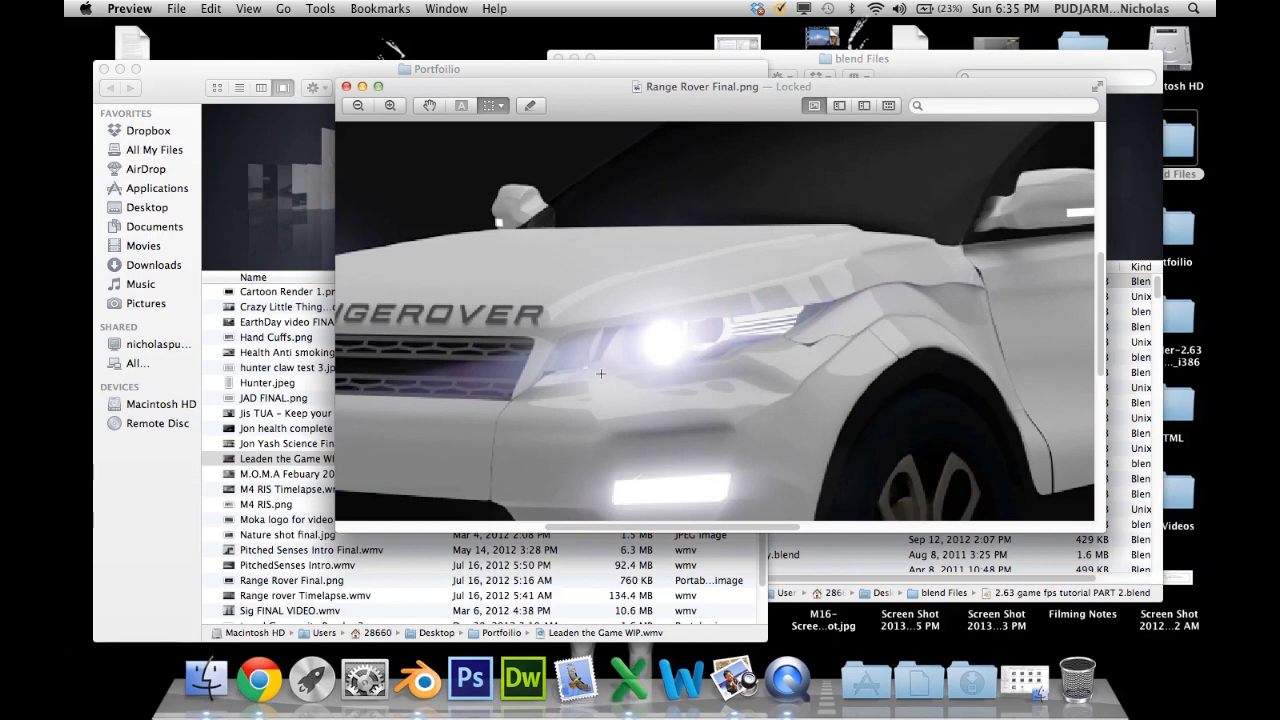
scroll(601, 374, "left", 10)
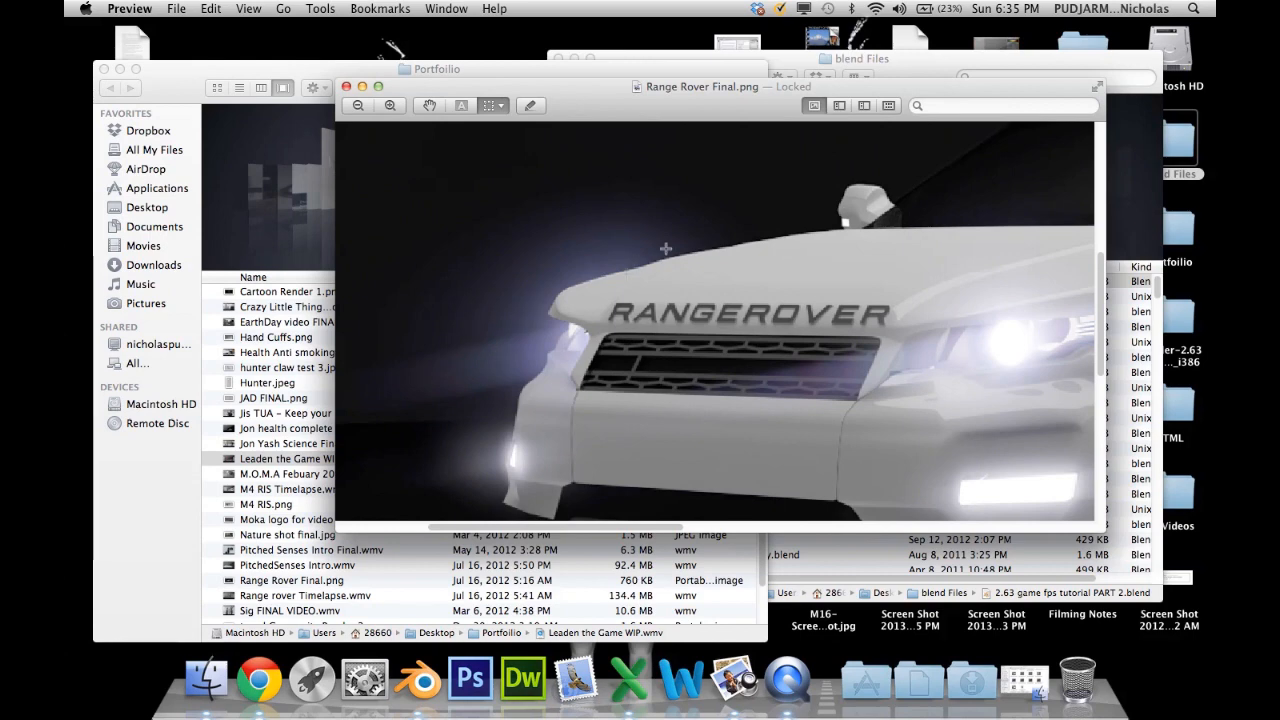
scroll(555, 337, "down", 10)
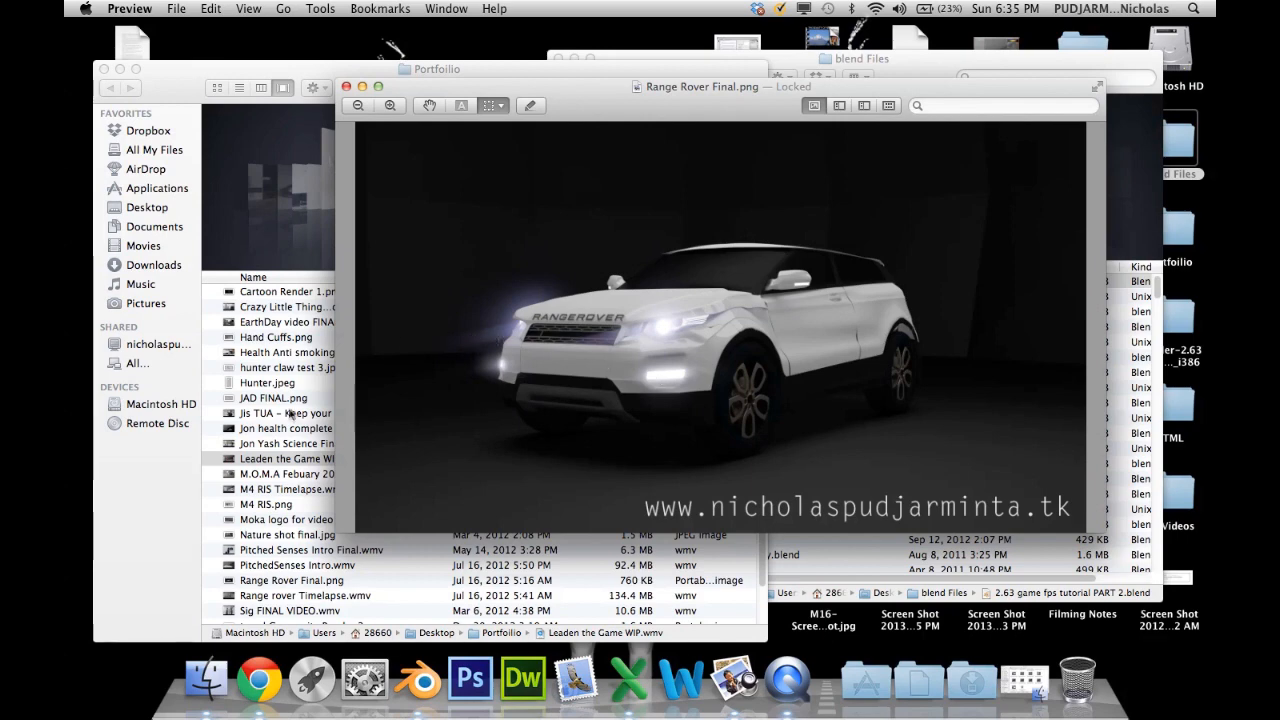
Bring the blend Files folder window to the front in Finder.
left_click(268, 436)
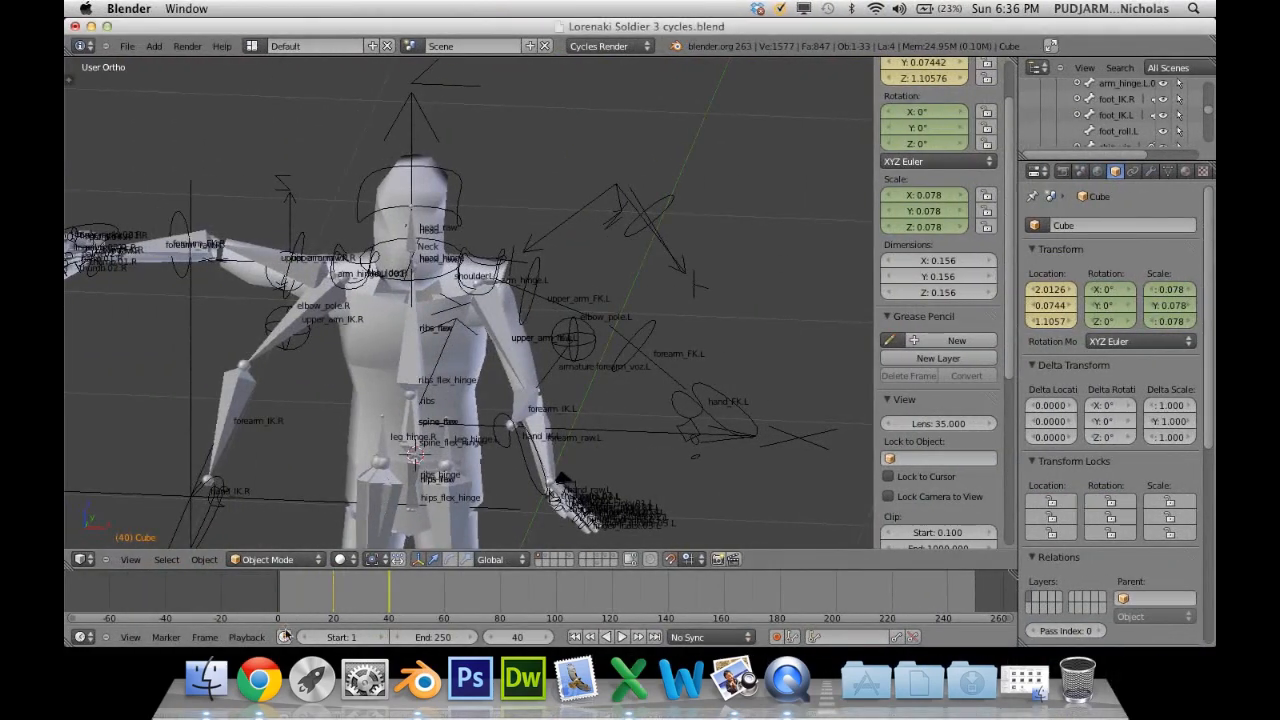
right_click(206, 680)
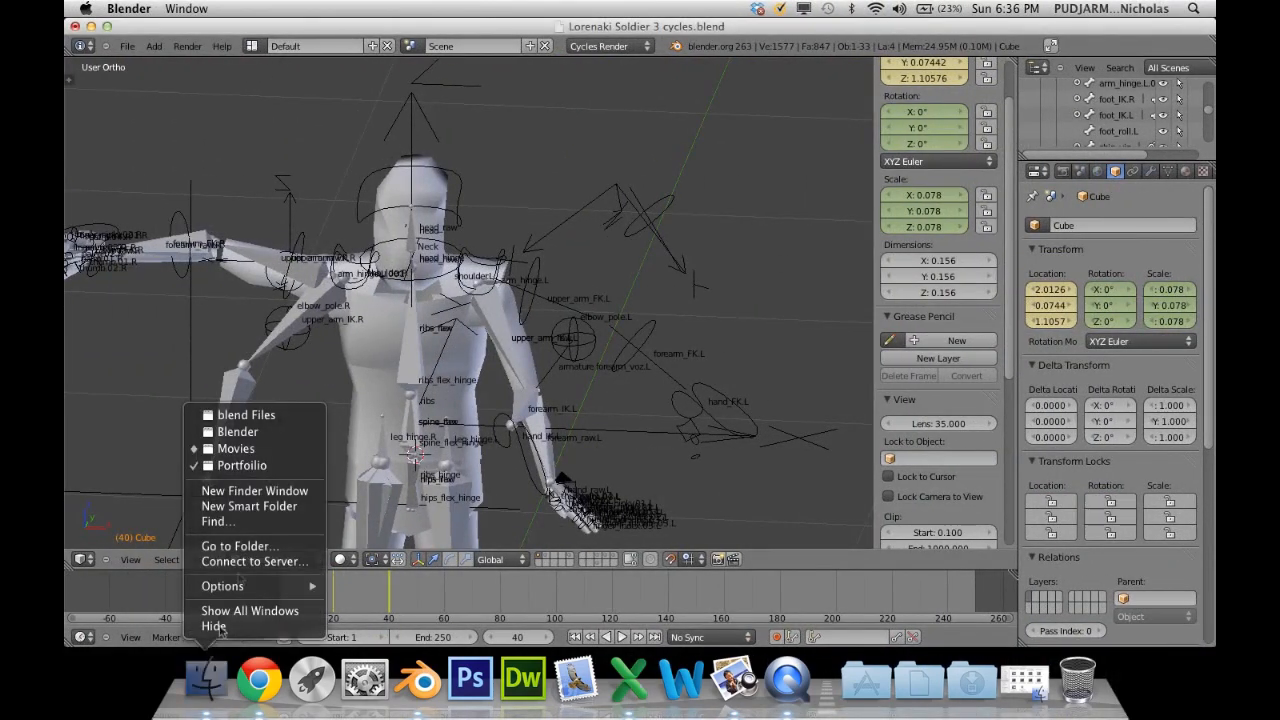
left_click(258, 415)
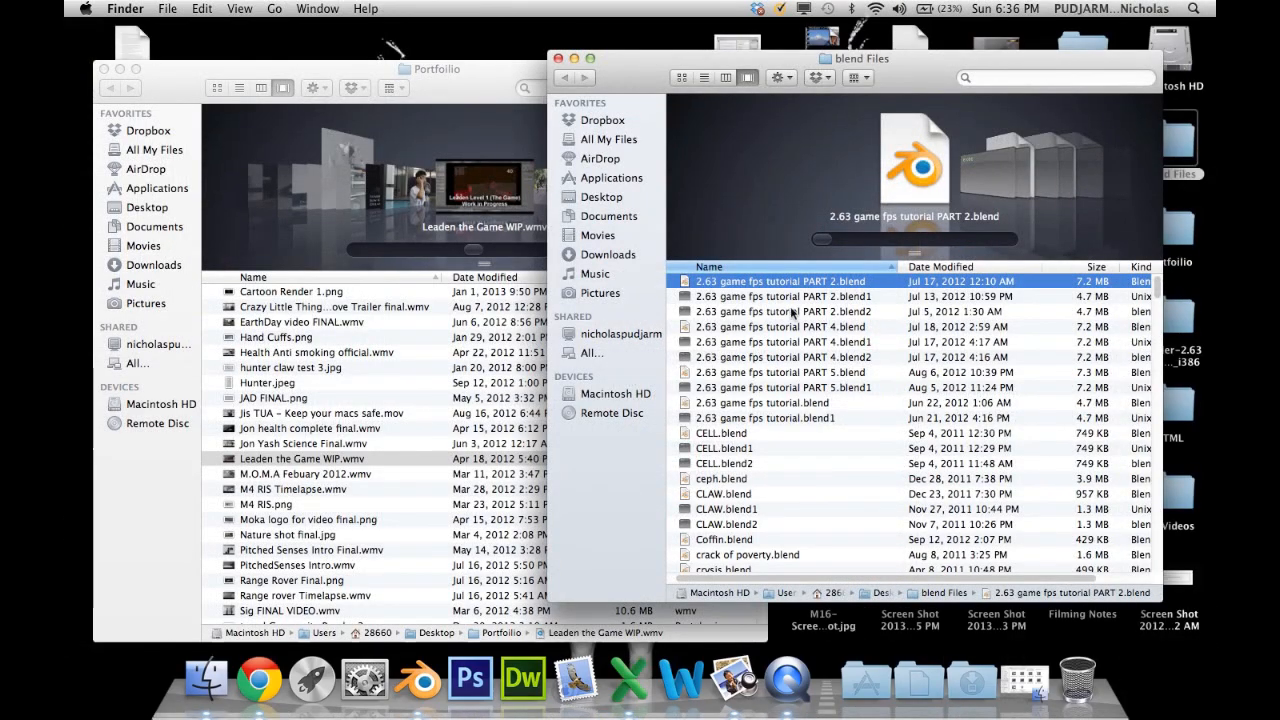
Find Range Rover.blend in the blend Files folder, open it and switch to Blender.
scroll(780, 360, "down", 15)
scroll(739, 422, "down", 15)
scroll(739, 509, "down", 15)
scroll(739, 509, "down", 15)
scroll(739, 509, "up", 2)
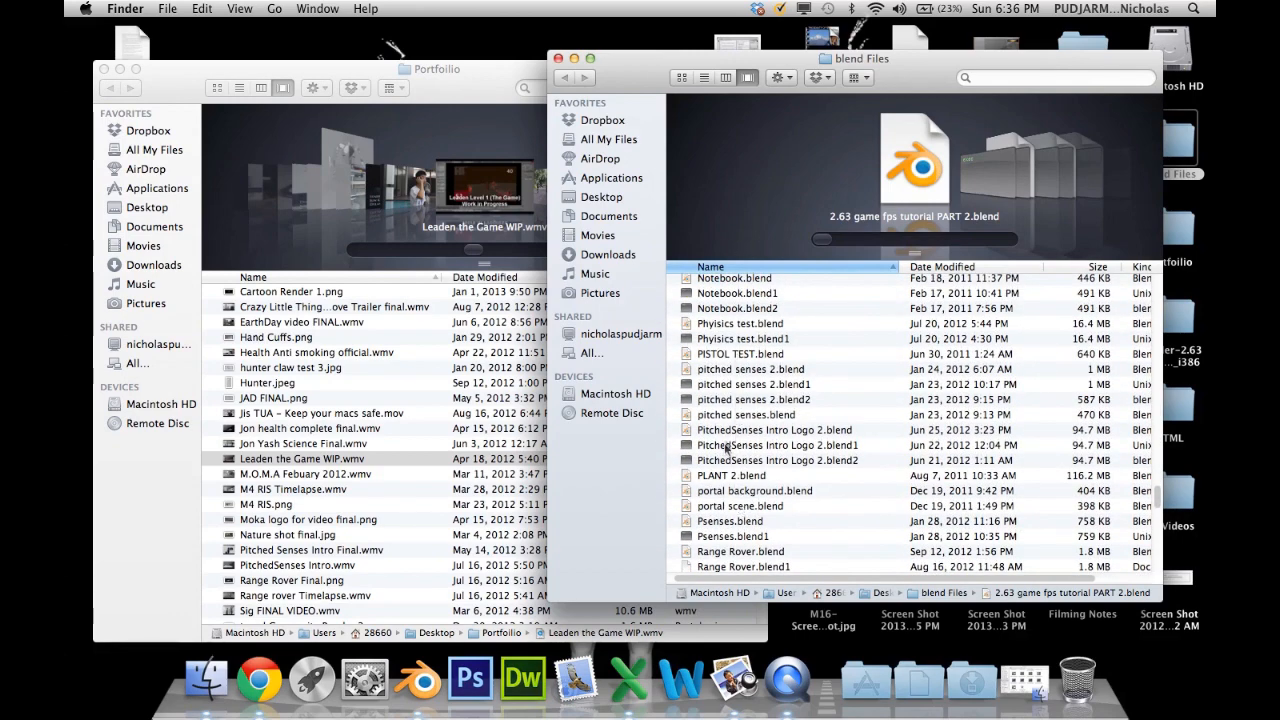
scroll(744, 440, "down", 5)
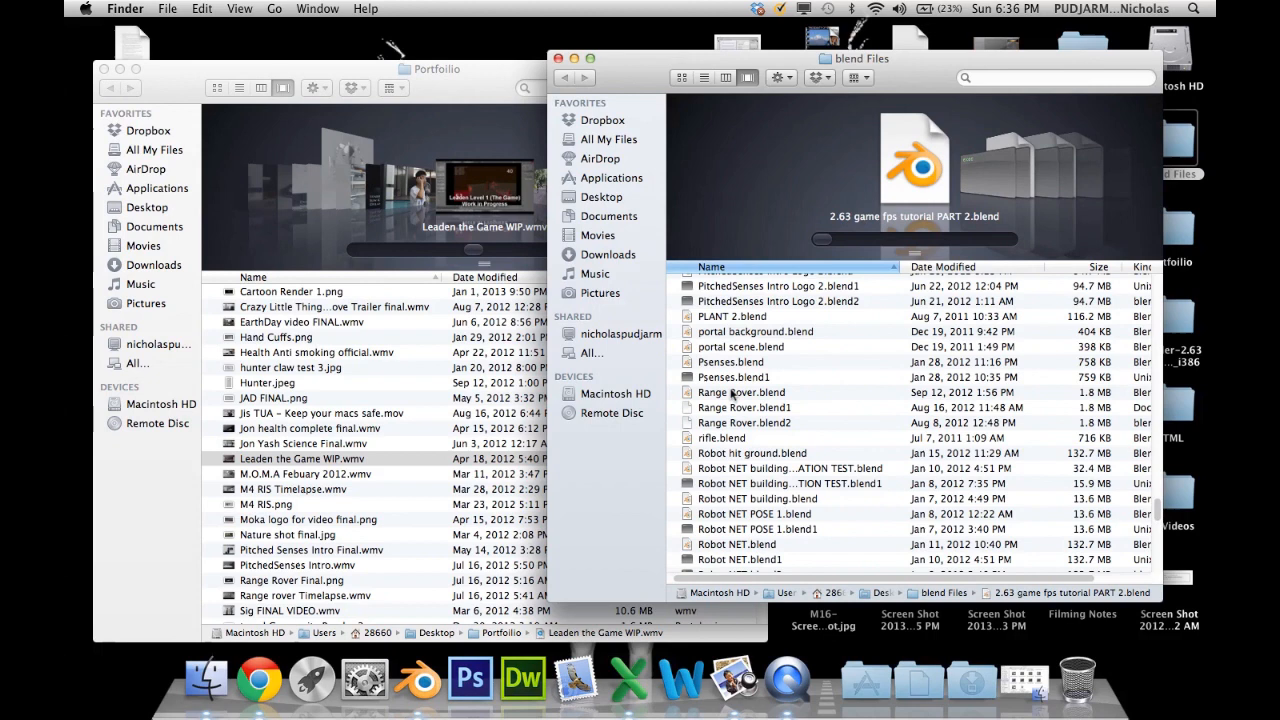
double_click(733, 393)
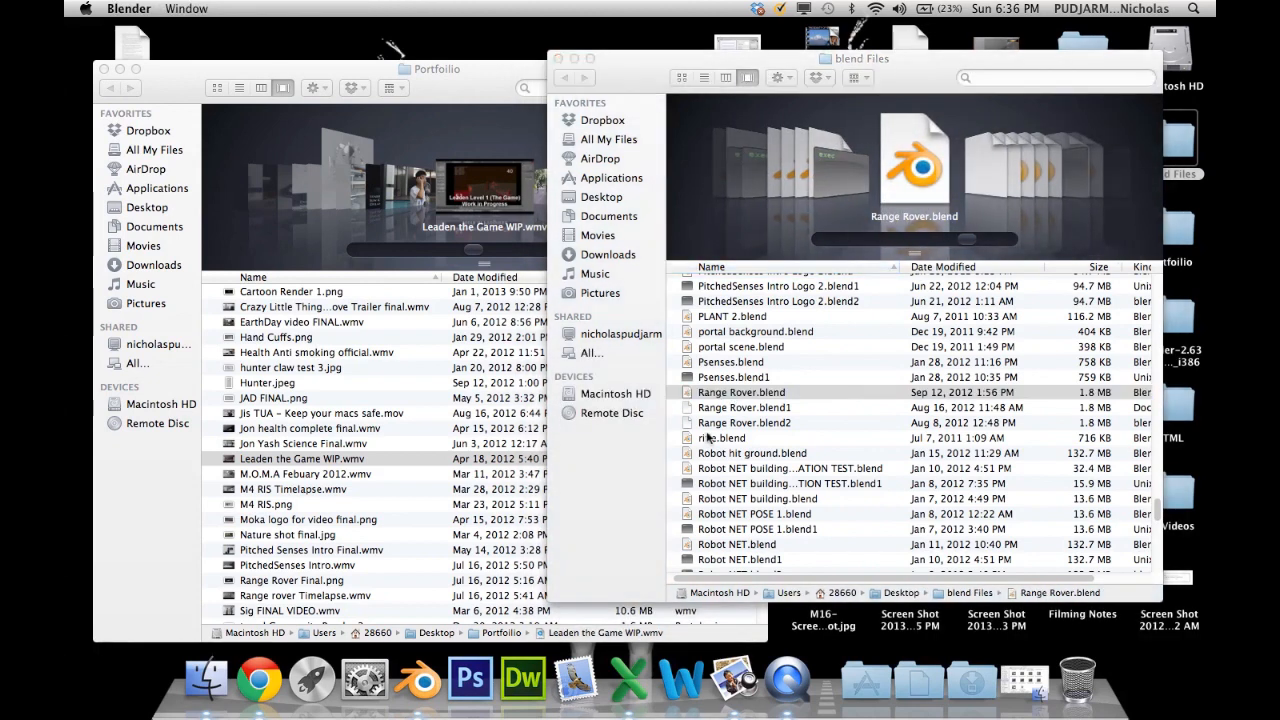
left_click(419, 680)
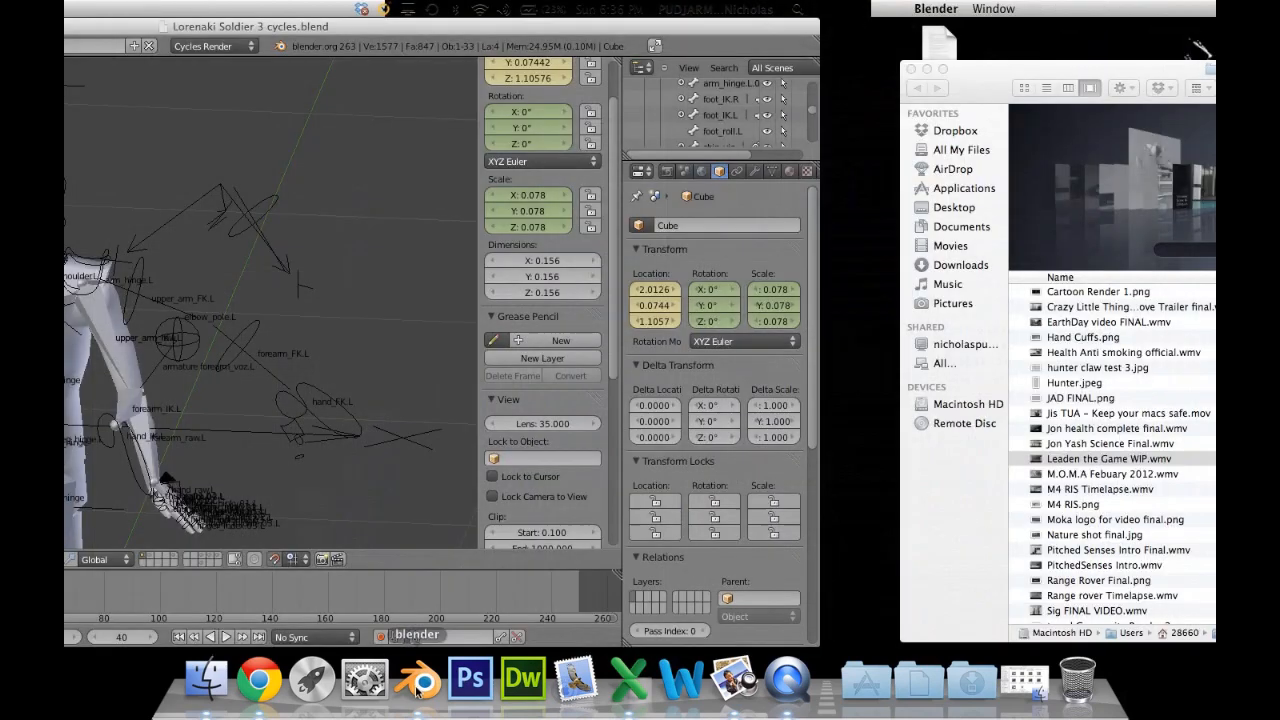
Quit Blender to close the Lorenaki Soldier 3 cycles.blend project.
right_click(537, 368)
key("super+q")
left_click(685, 247)
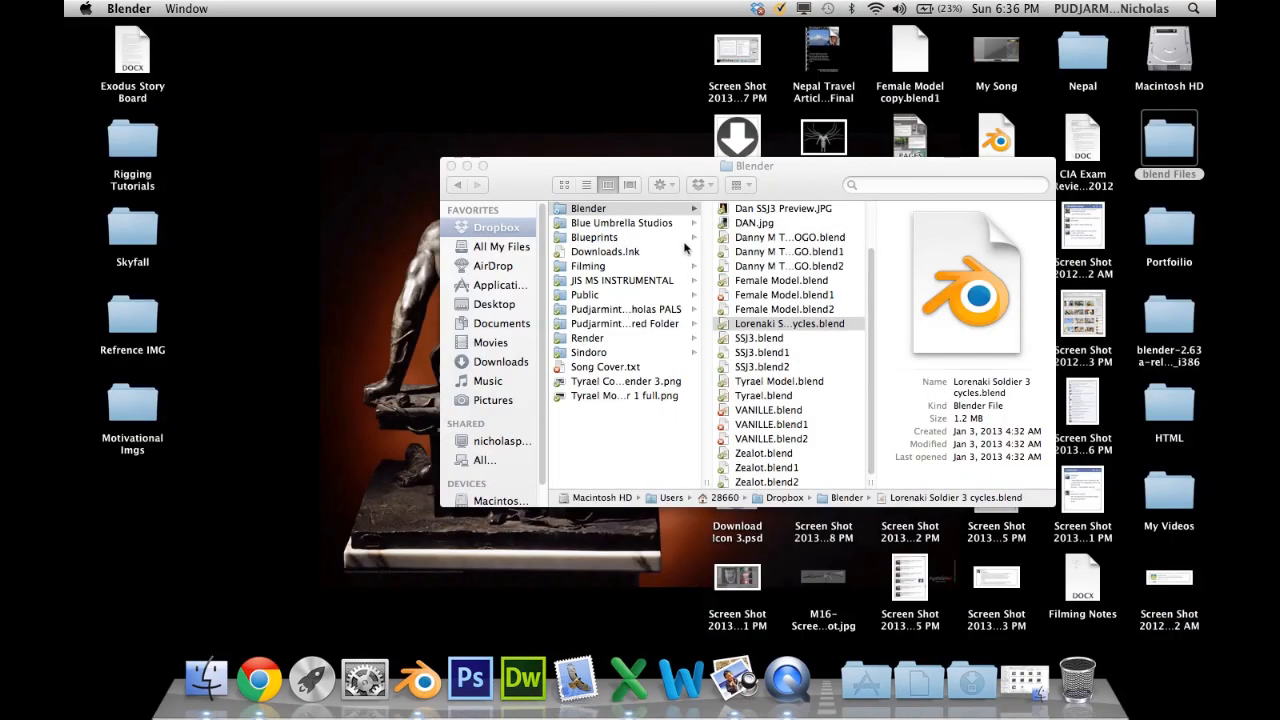
Switch to the blend Files folder in Finder and open Range Rover.blend.
left_click(764, 313)
key("ctrl+Right")
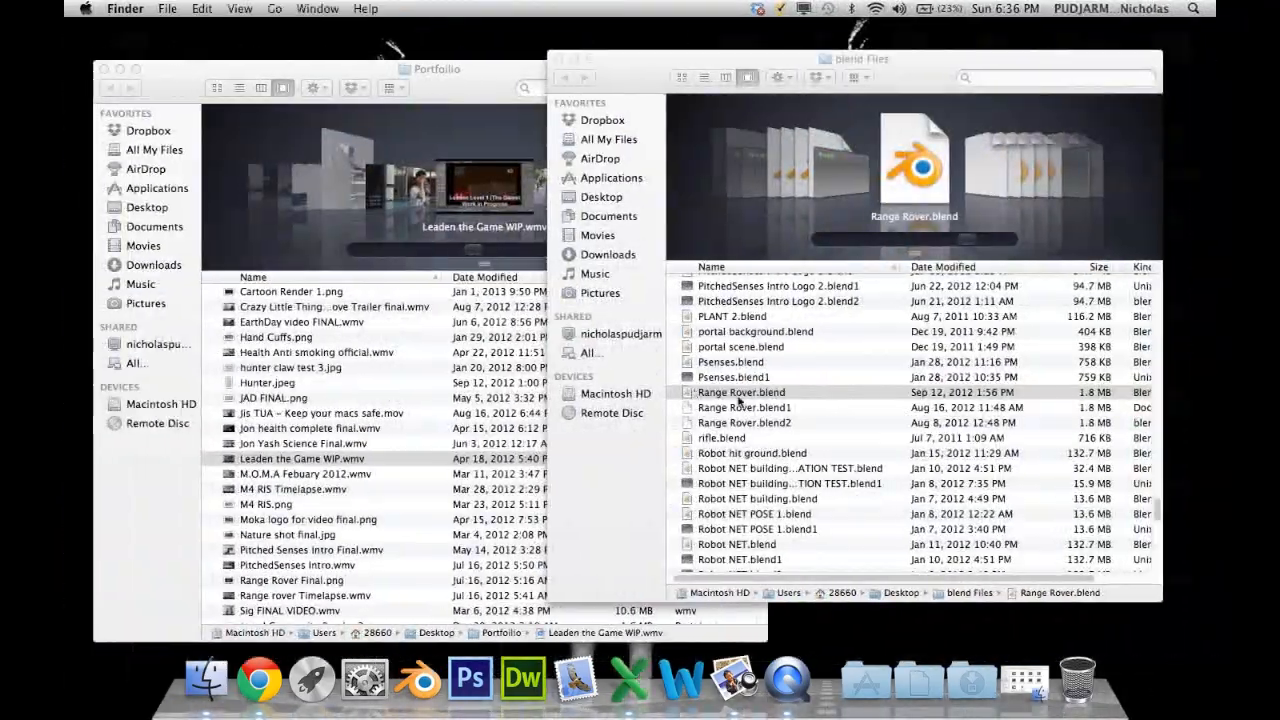
left_click(743, 393)
double_click(743, 393)
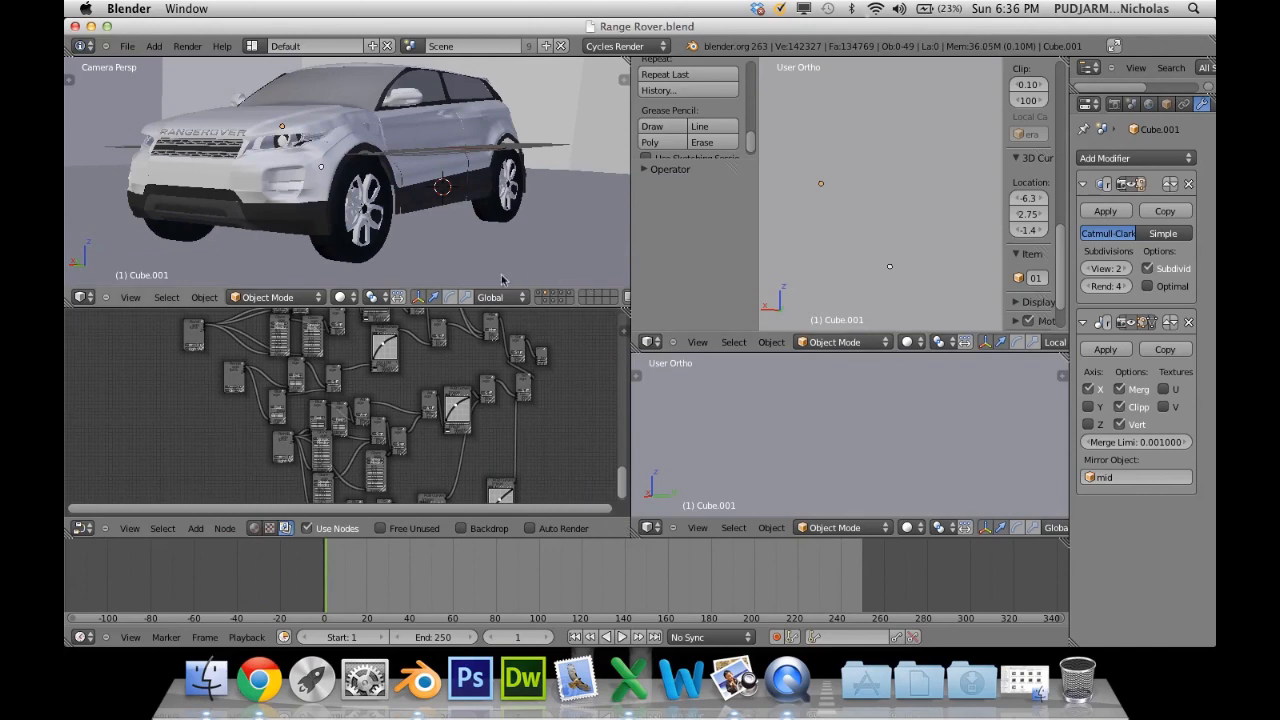
Deselect all objects in the Range Rover scene and look over the car model and its compositing nodes.
right_click(455, 190)
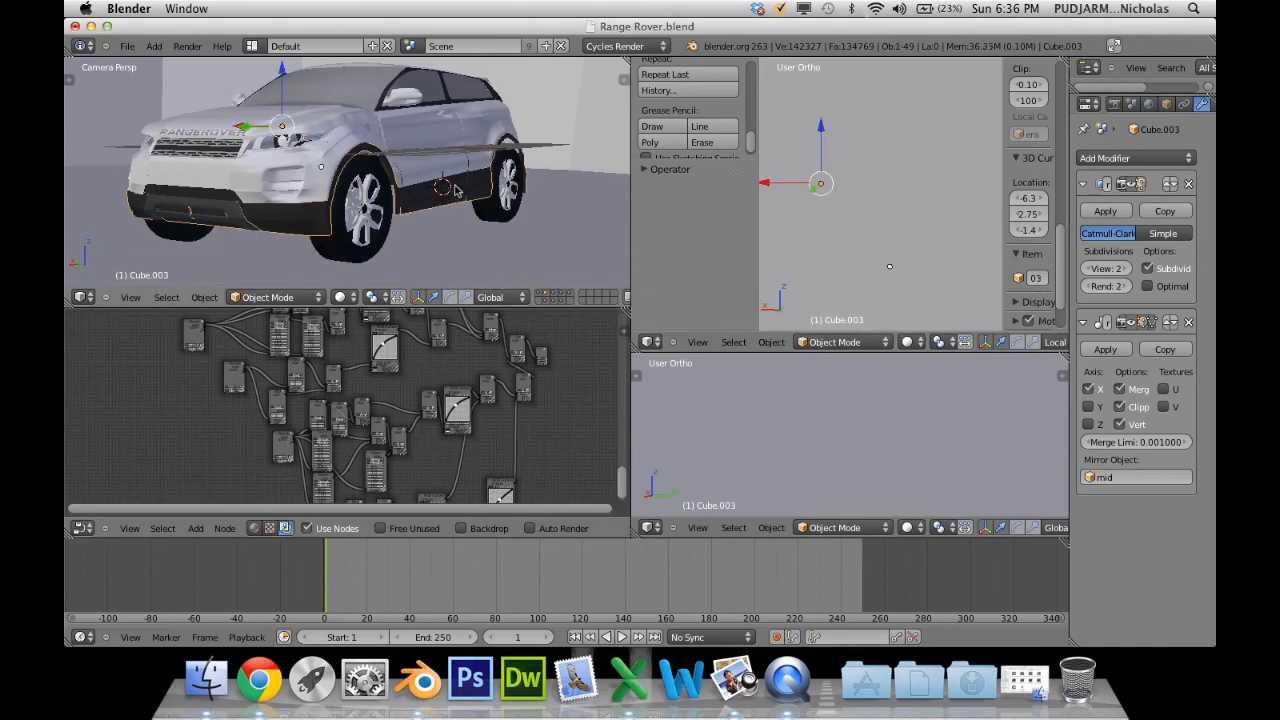
key("a")
scroll(452, 185, "up", 3)
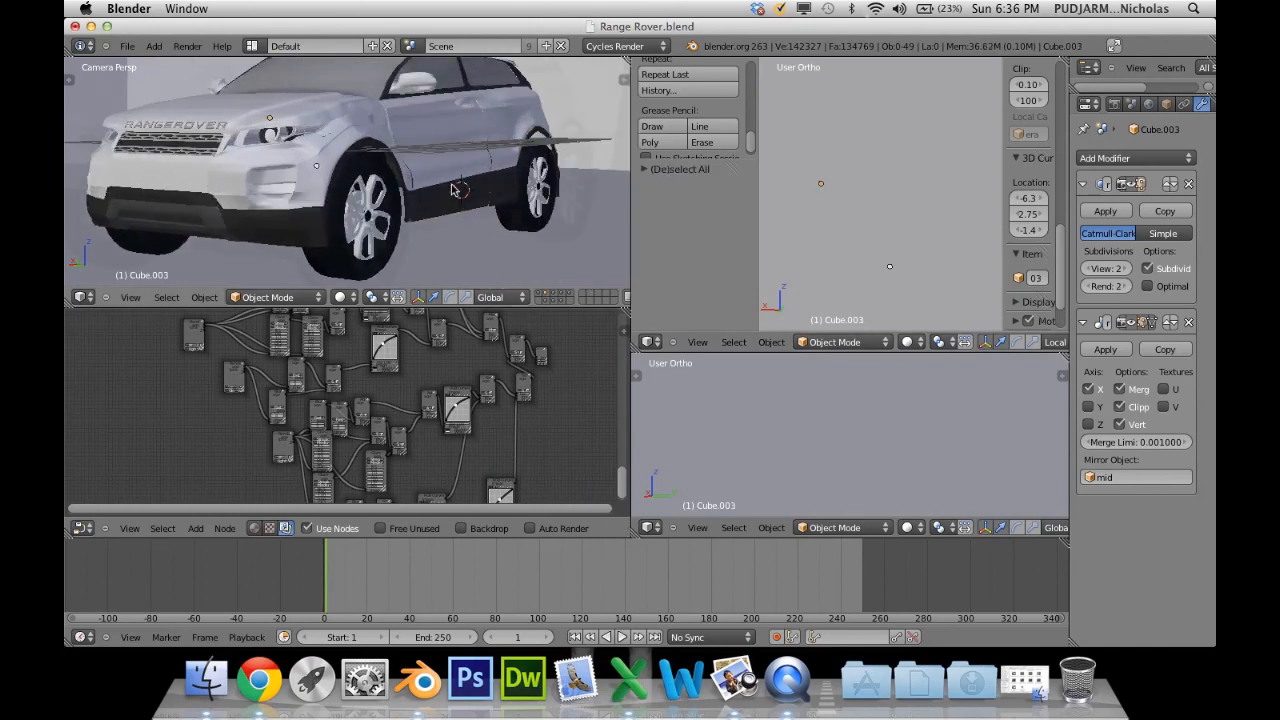
scroll(430, 160, "down", 4)
scroll(430, 161, "up", 3)
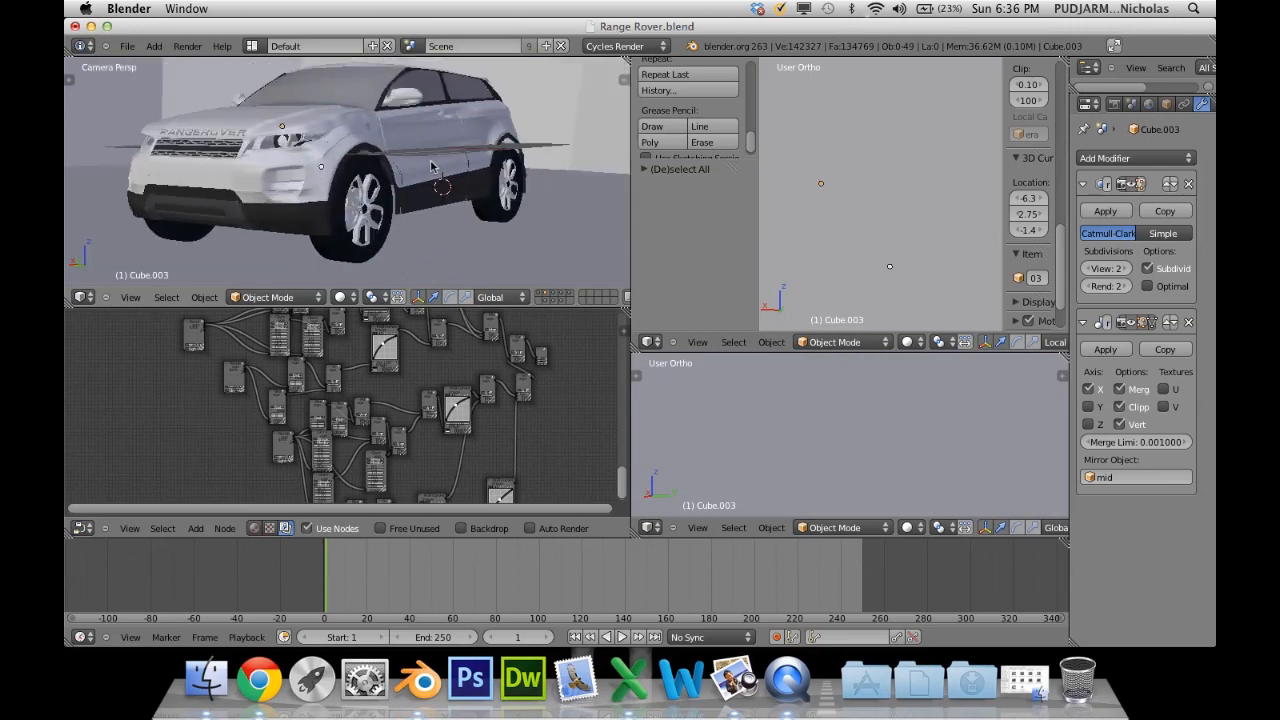
middle_click_drag(386, 415, 495, 440)
scroll(474, 430, "down", 3)
scroll(409, 413, "up", 2)
middle_click_drag(409, 412, 293, 396)
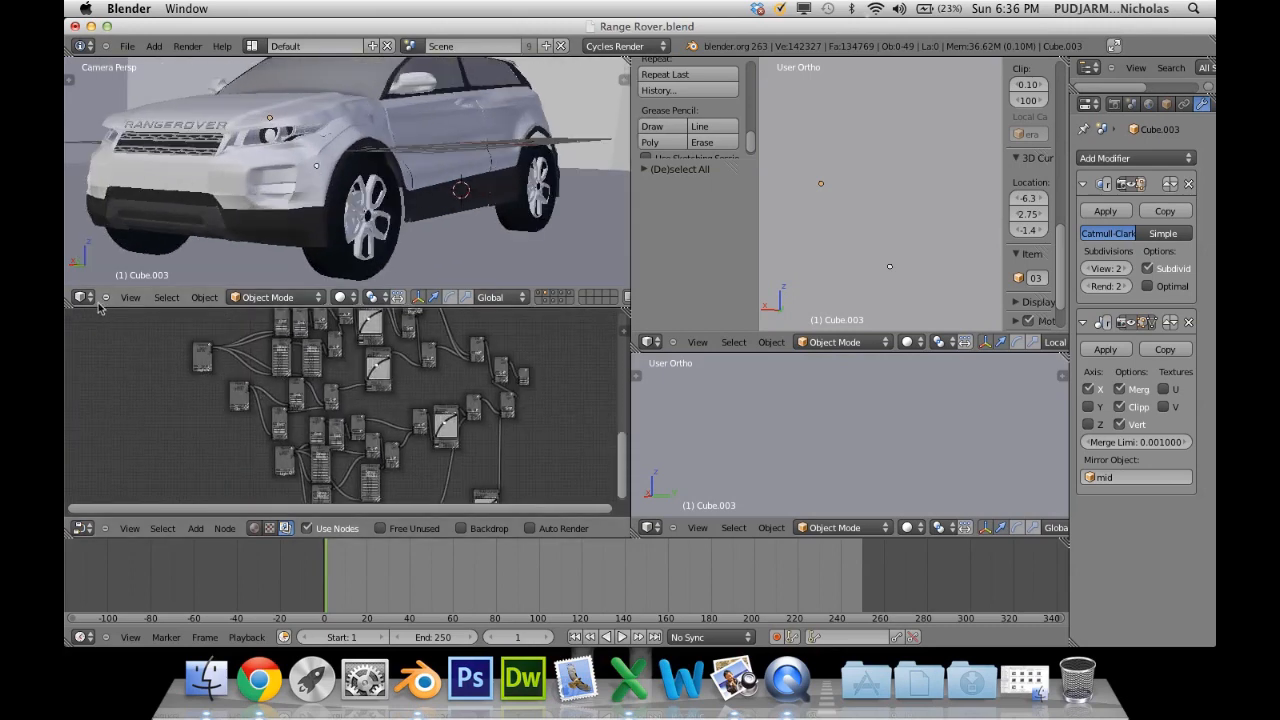
Split the User Ortho view with the tool shelf into two side-by-side areas and join them back into one.
left_click(84, 297)
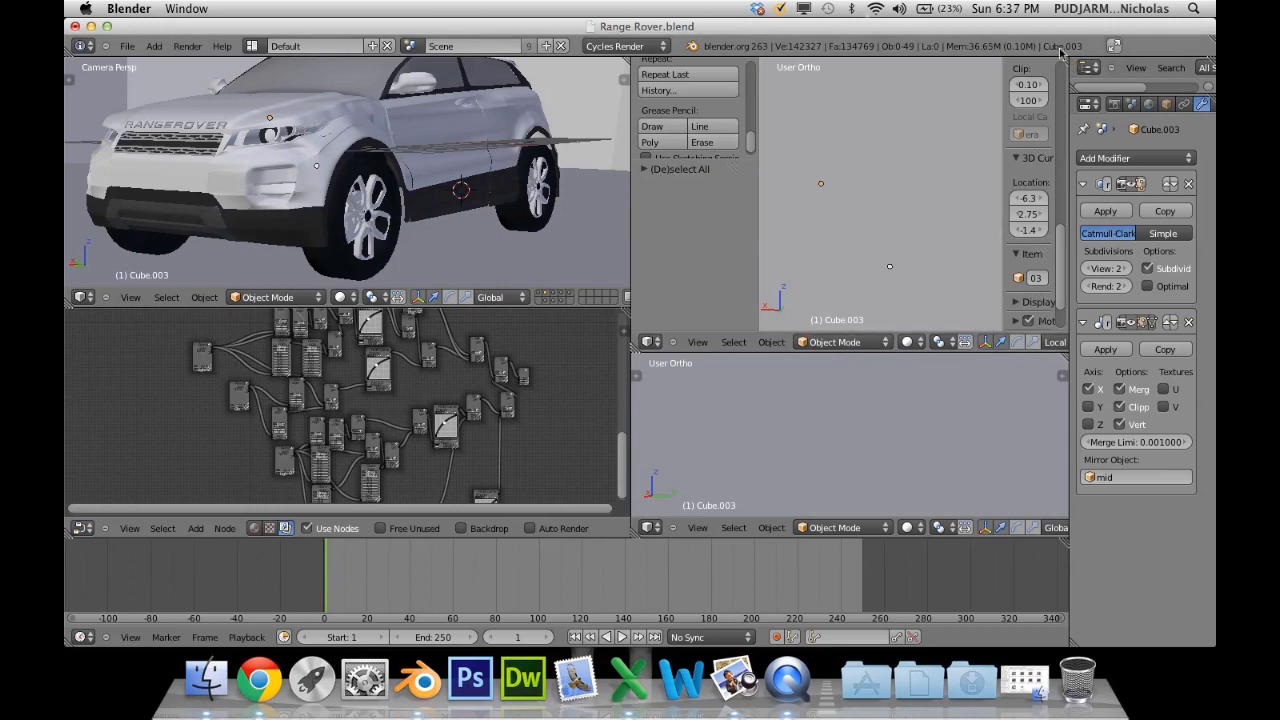
left_click_drag(1067, 57, 866, 104)
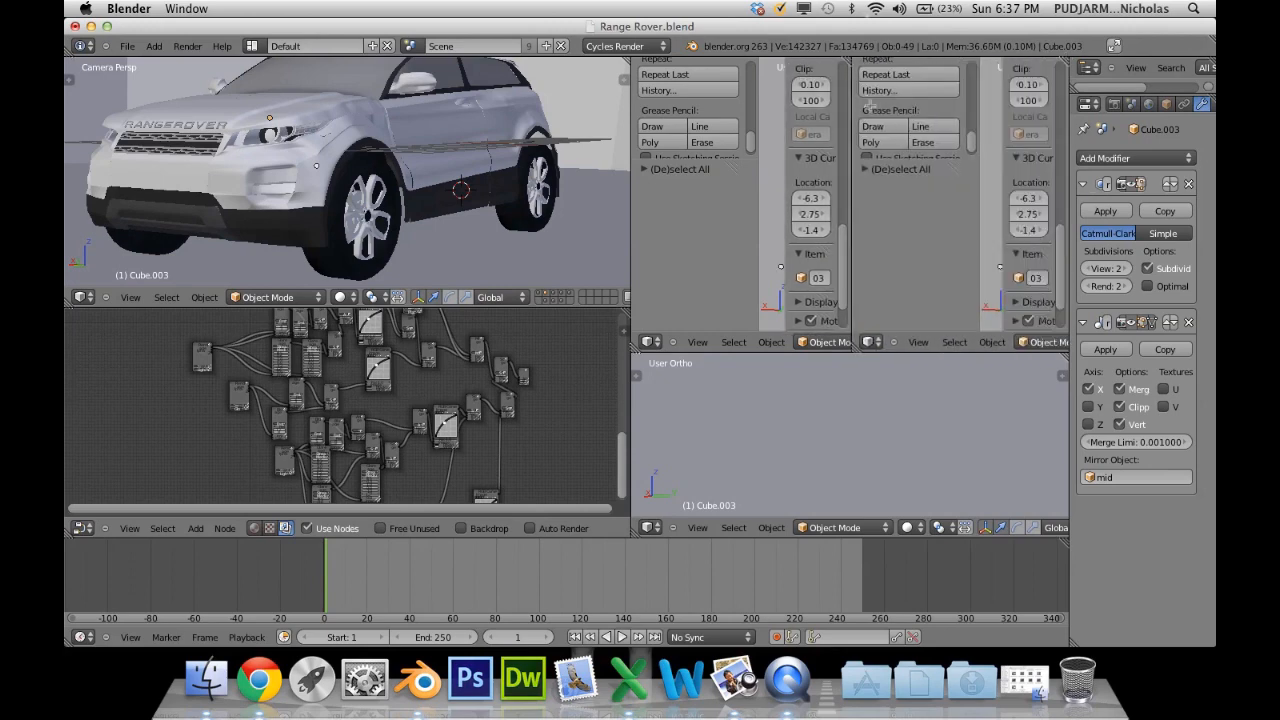
right_click(849, 107)
left_click(858, 126)
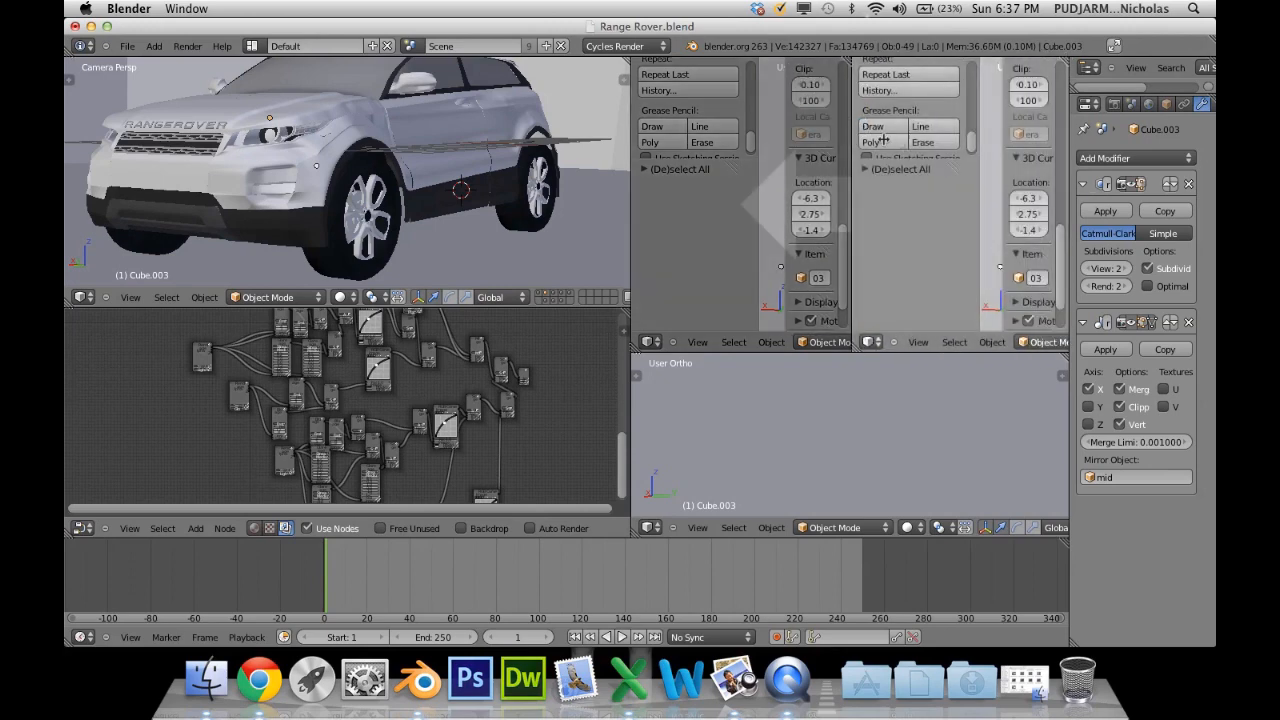
left_click(982, 212)
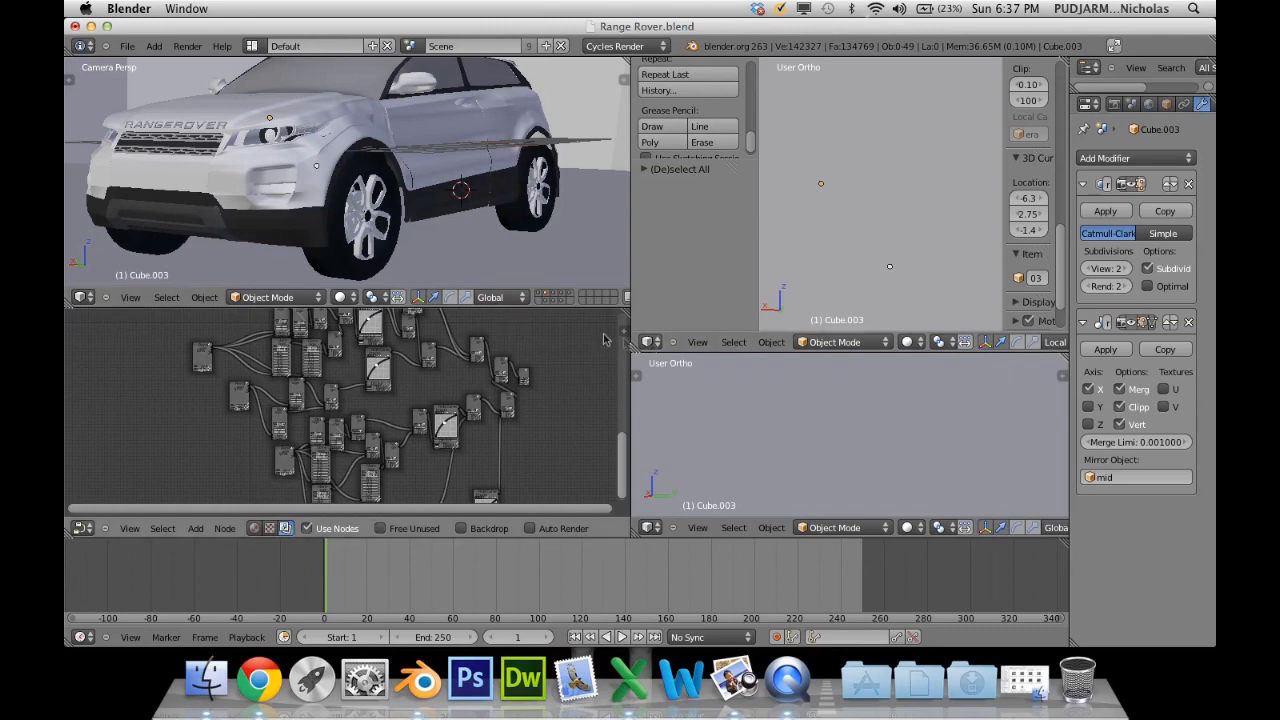
Look through the available editor types and examine the compositing nodes, including the render layer, Blur, Glare and curve nodes.
left_click(82, 297)
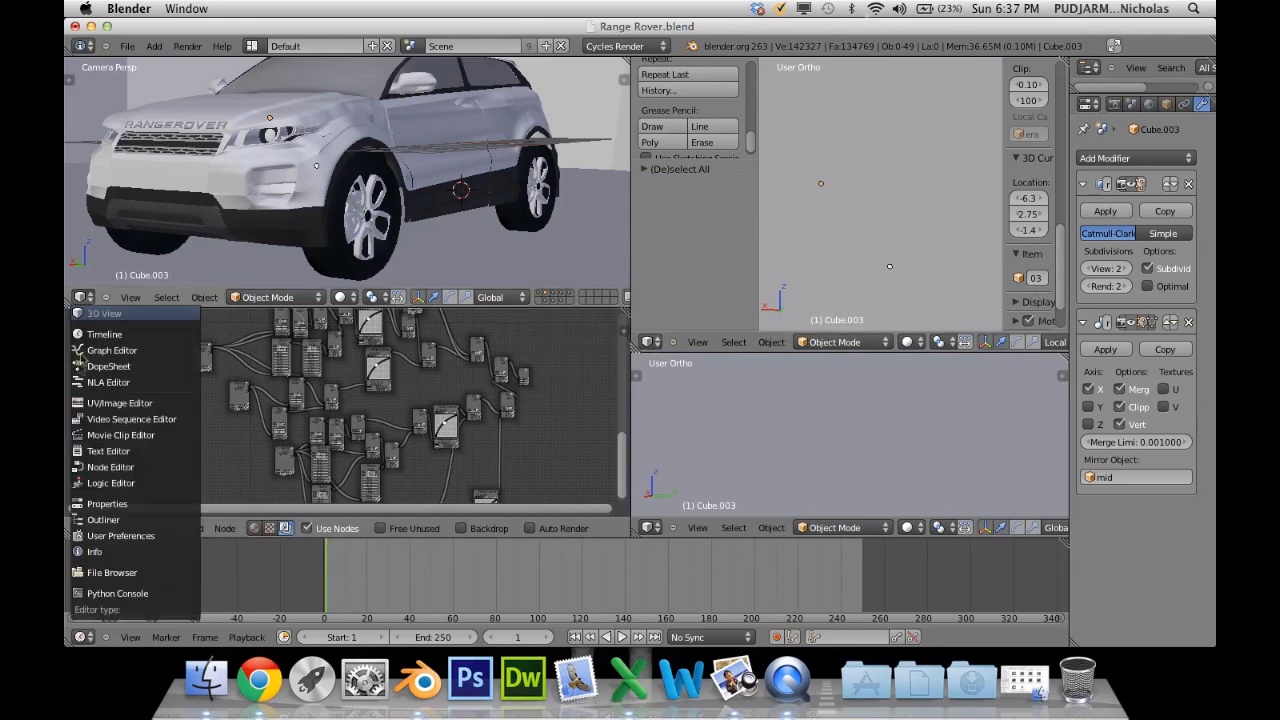
left_click(130, 467)
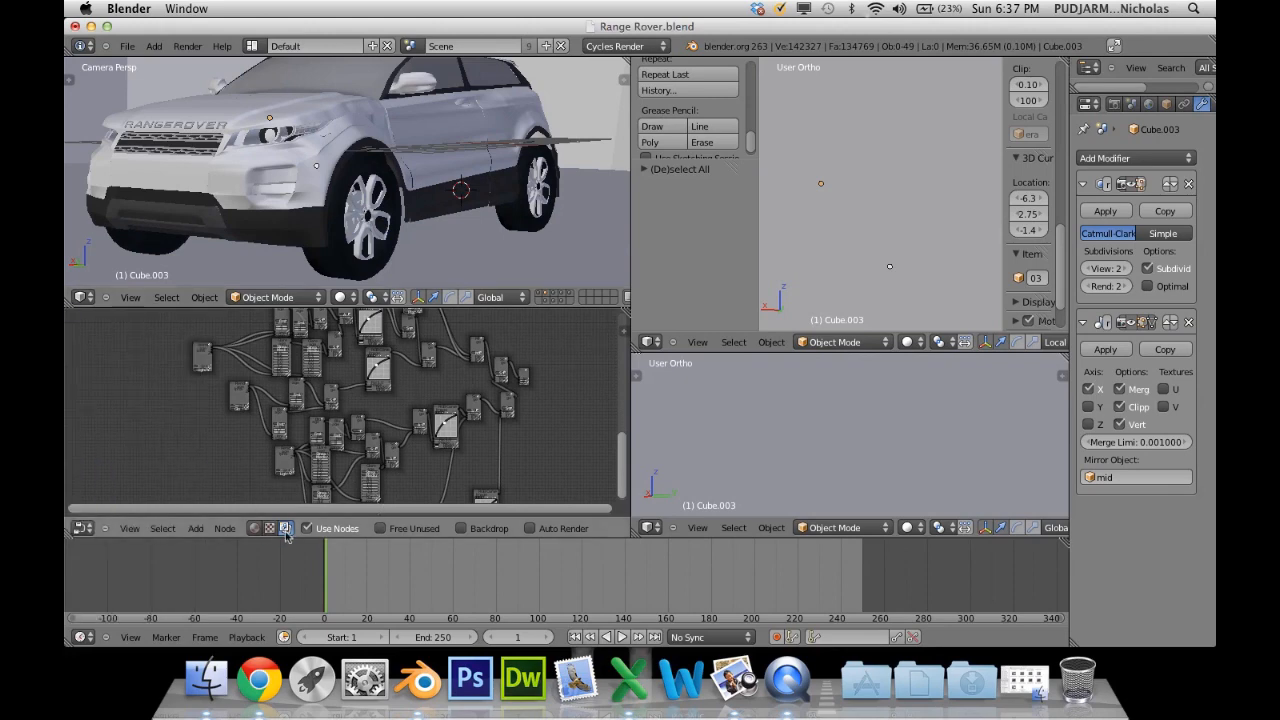
scroll(322, 459, "down", 1)
scroll(325, 460, "up", 4)
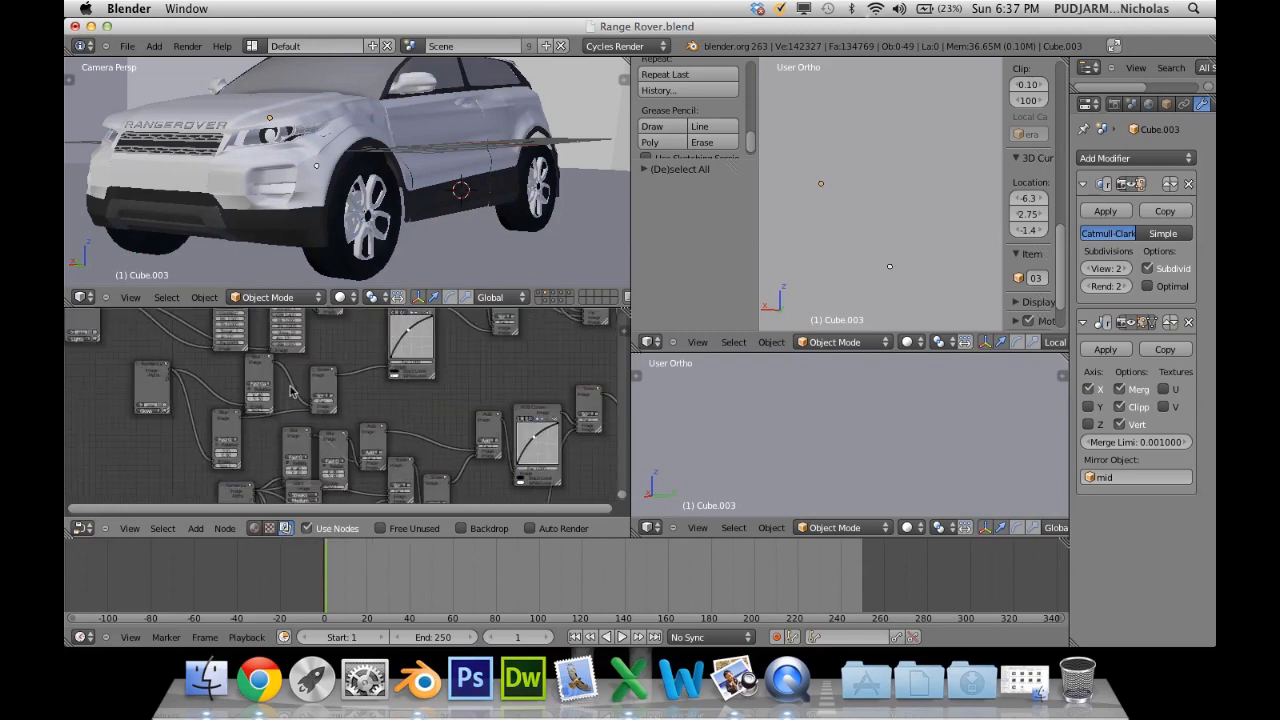
scroll(330, 463, "up", 4)
middle_click_drag(289, 395, 424, 452)
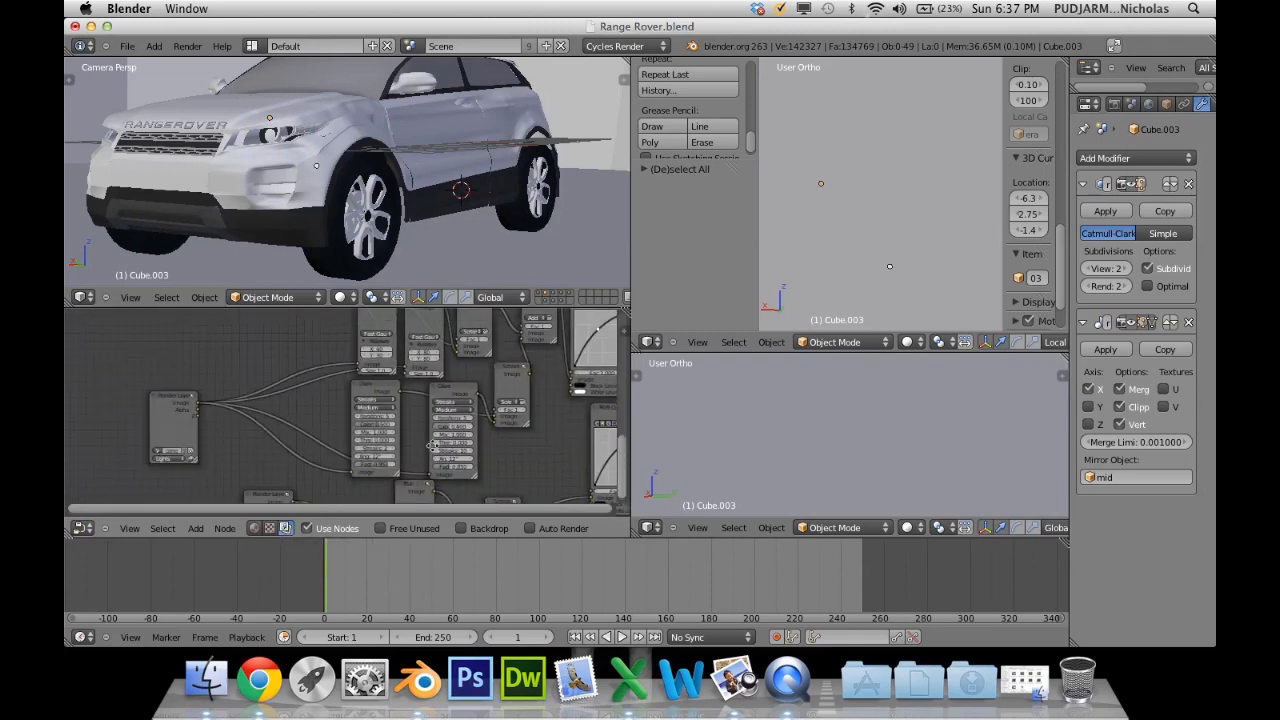
middle_click_drag(311, 437, 240, 470)
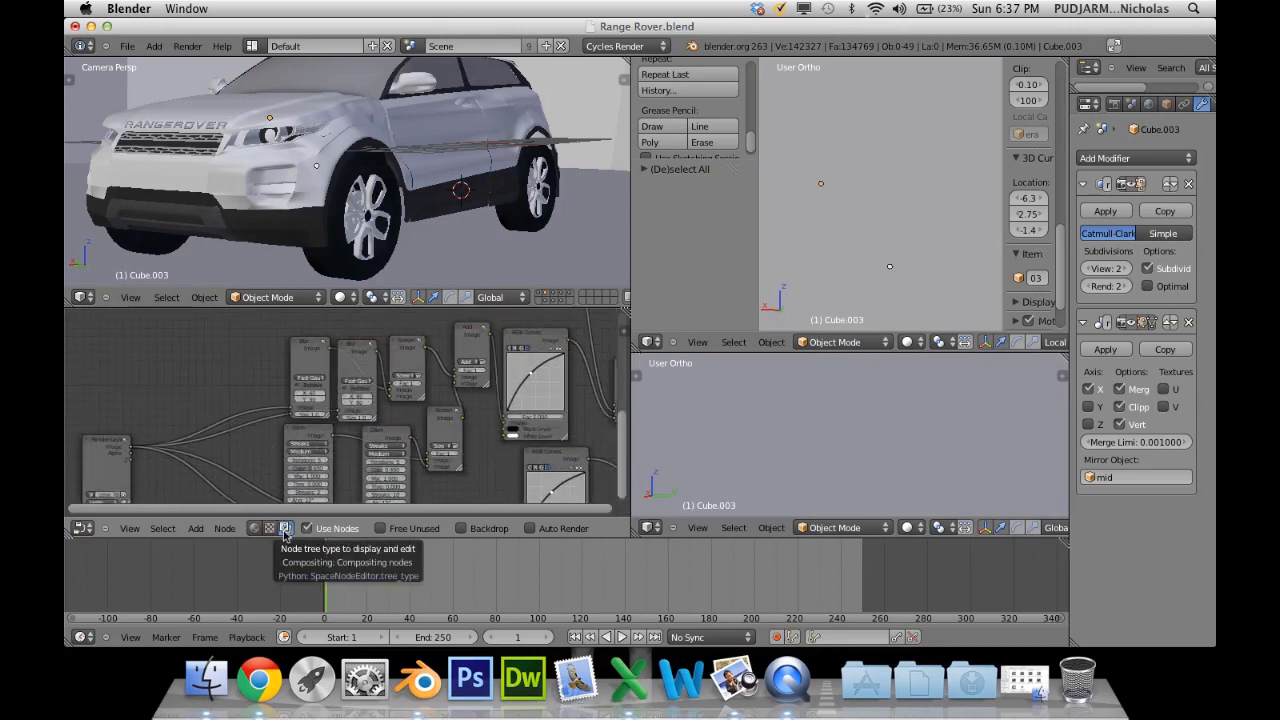
middle_click_drag(322, 432, 374, 413)
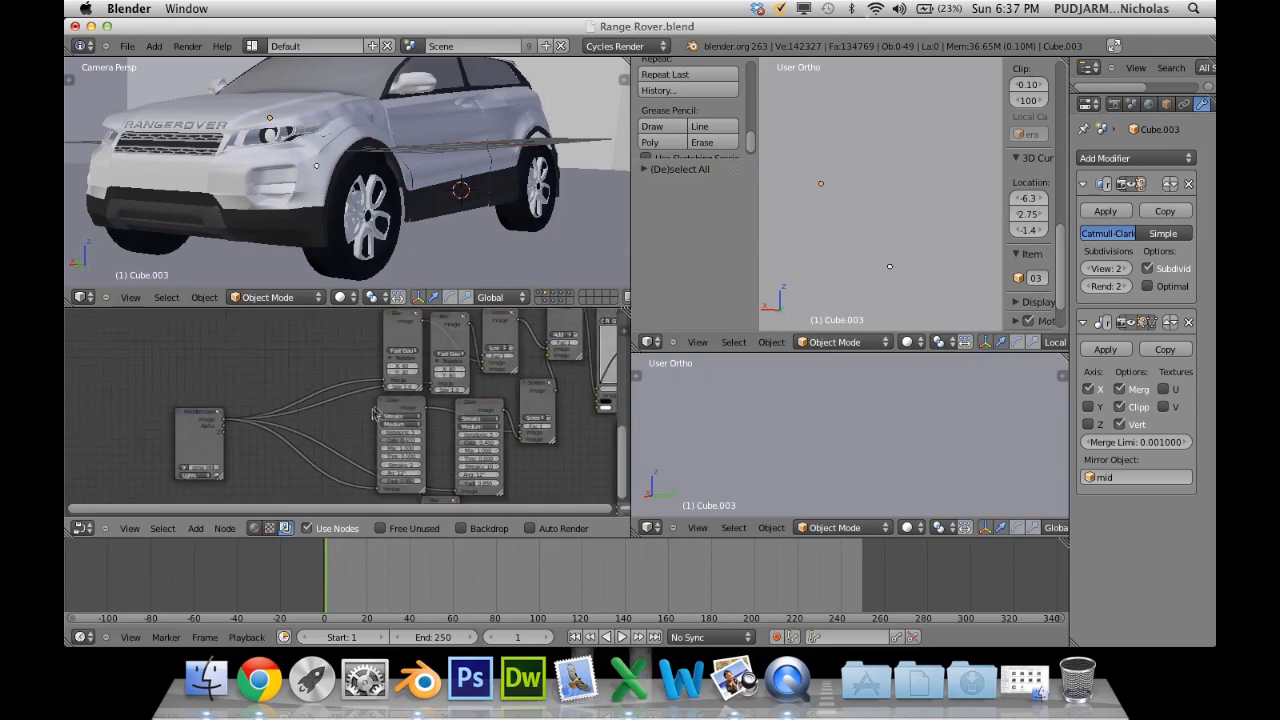
Enlarge the node editor by shrinking the camera view above it and examine the connections across the whole compositing tree.
left_click_drag(483, 307, 483, 231)
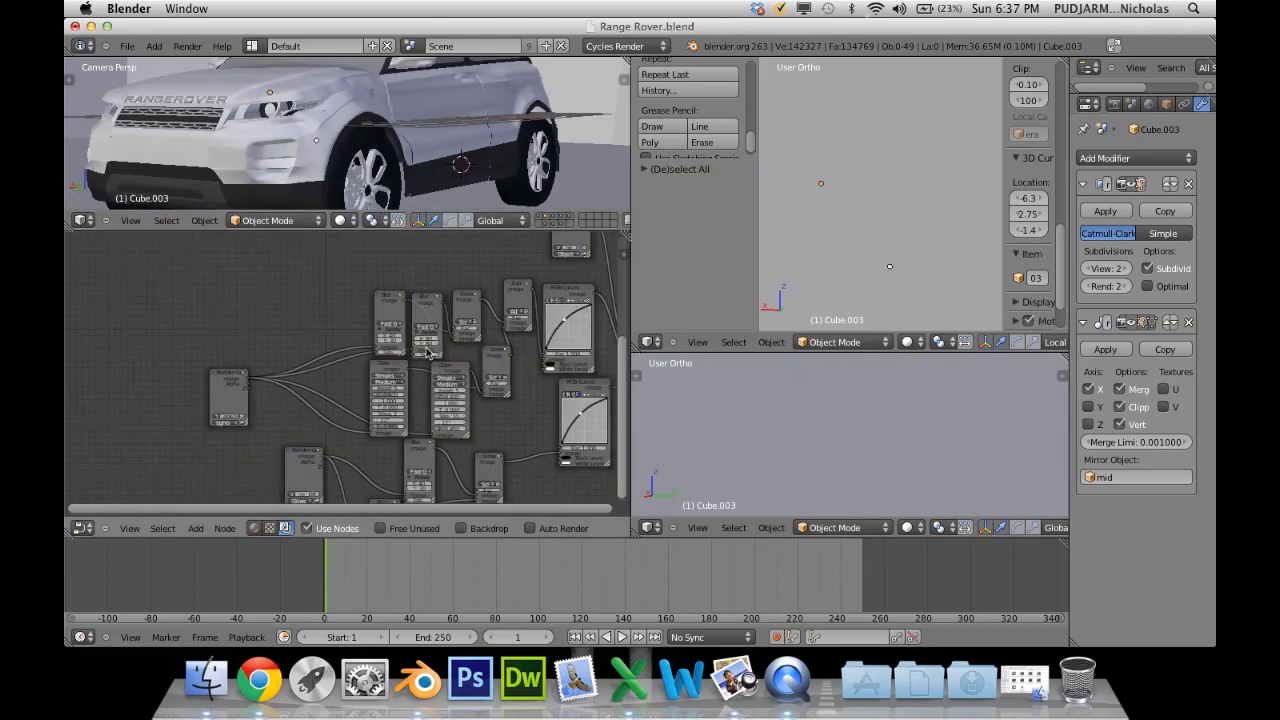
scroll(427, 352, "up", 8)
scroll(217, 443, "right", 10)
scroll(260, 386, "down", 3)
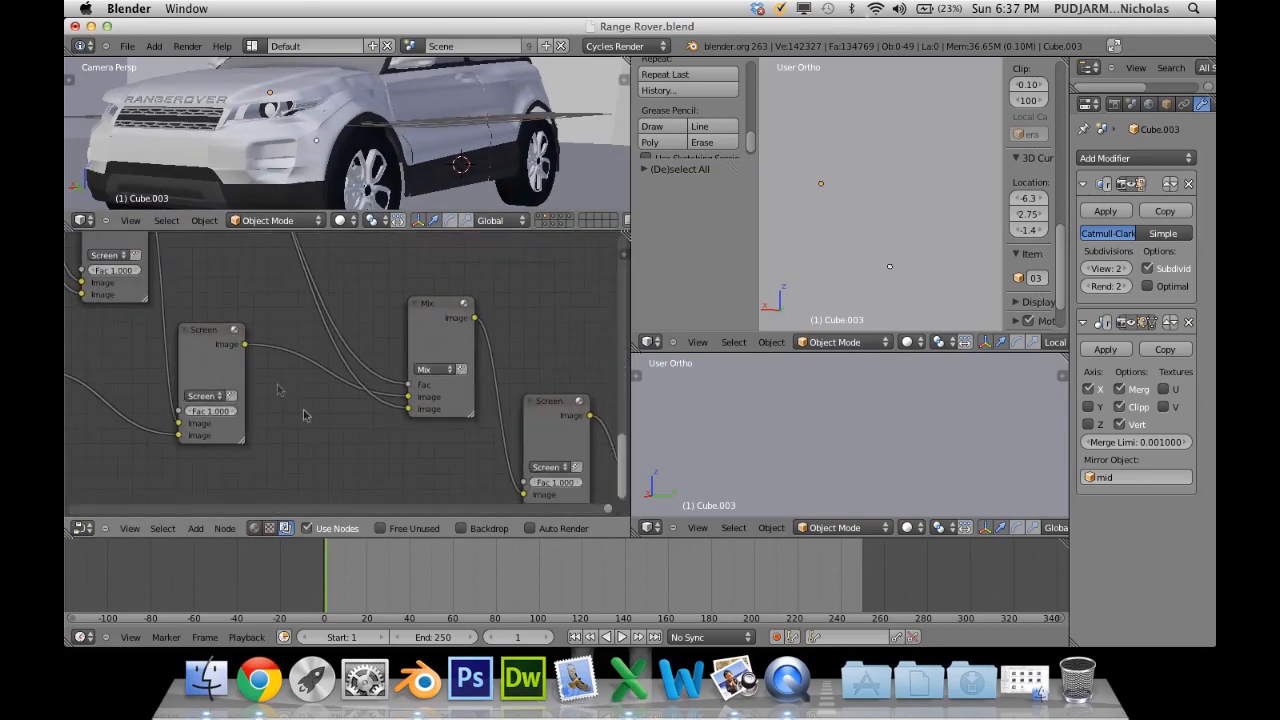
middle_click_drag(380, 496, 371, 386)
middle_click_drag(440, 460, 166, 337)
middle_click_drag(135, 460, 317, 377)
middle_click_drag(222, 470, 470, 318)
middle_click_drag(337, 424, 463, 323)
middle_click_drag(332, 390, 586, 374)
middle_click_drag(315, 295, 592, 481)
middle_click_drag(324, 389, 229, 431)
scroll(372, 356, "down", 4)
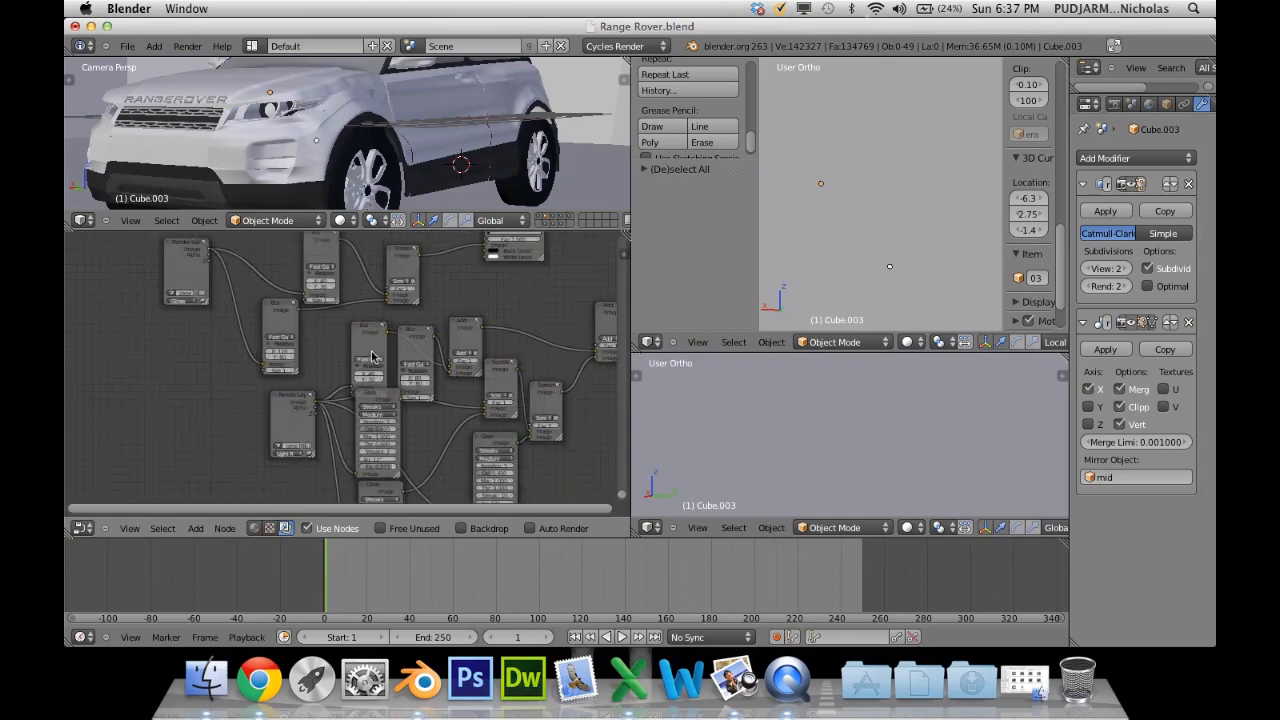
Examine the Glows render layer node and the Blur and Screen nodes connected to it.
scroll(371, 356, "down", 1)
middle_click_drag(369, 353, 350, 406)
scroll(316, 357, "up", 6)
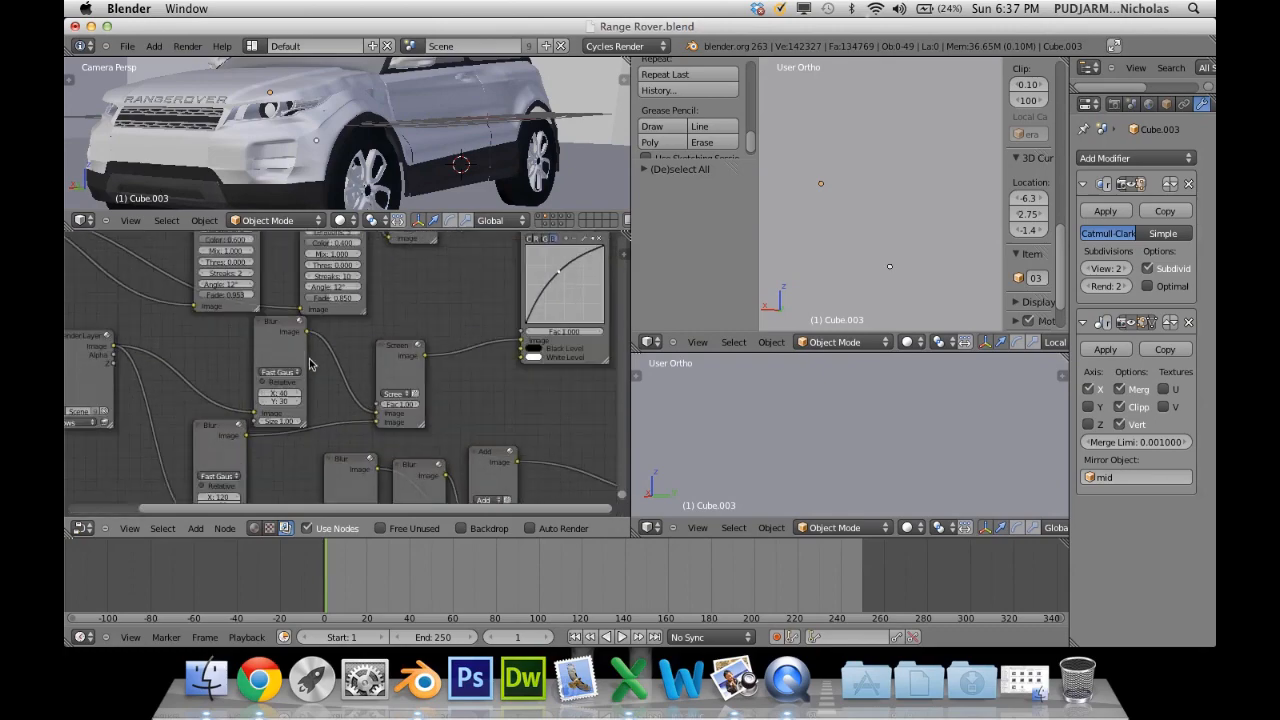
middle_click_drag(283, 357, 266, 362)
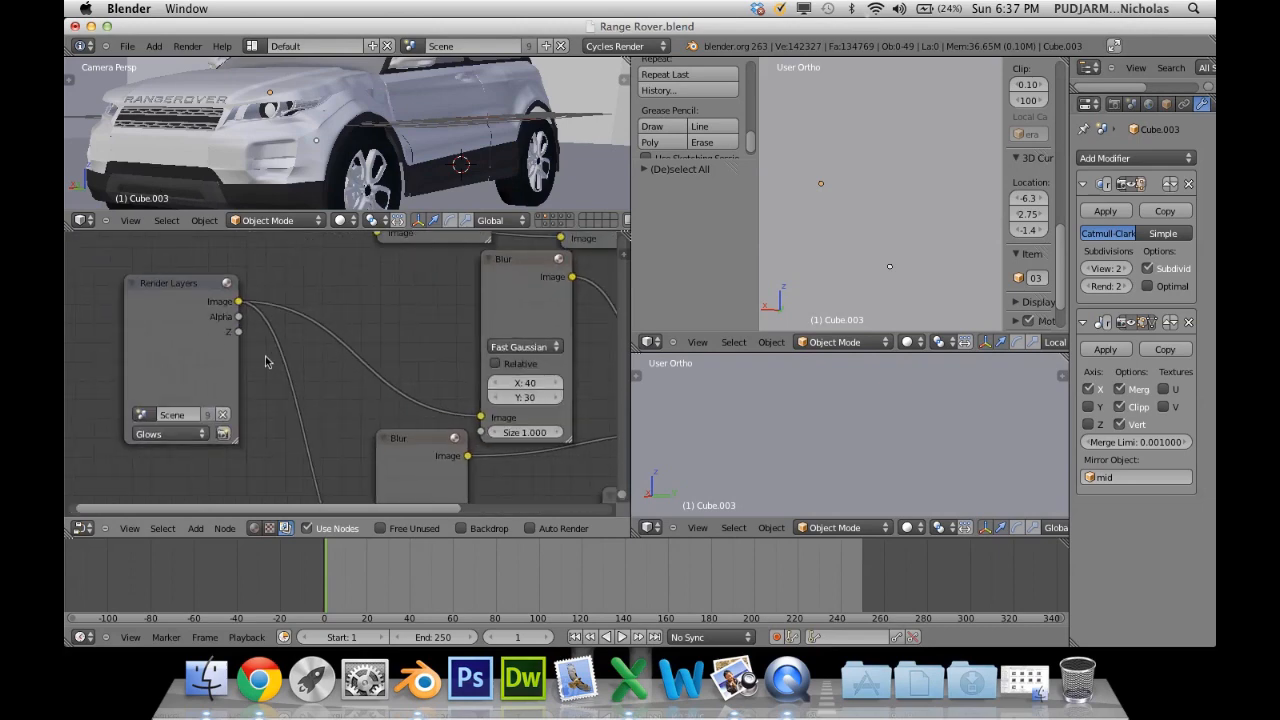
Show the scene's layers one at a time to inspect the backdrop, car body and front grille parts, and display all layers again.
left_click(540, 220)
scroll(522, 170, "down", 4)
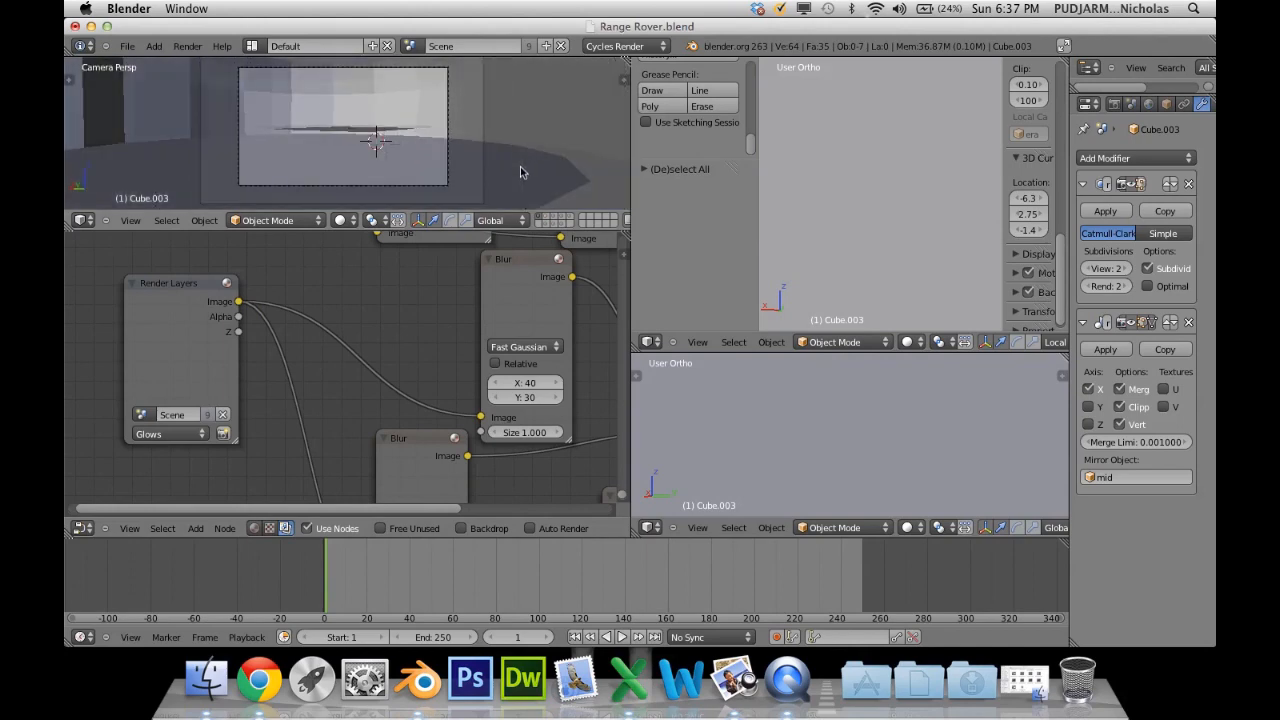
scroll(522, 172, "up", 2)
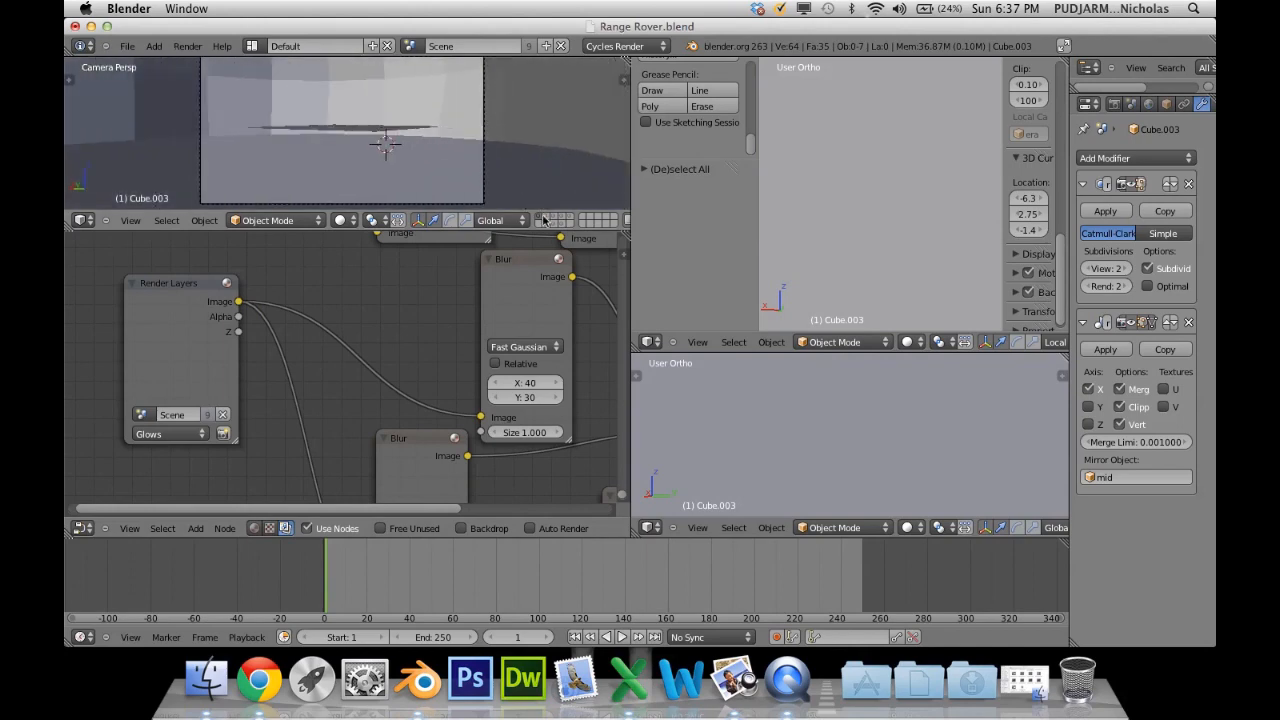
left_click(546, 220)
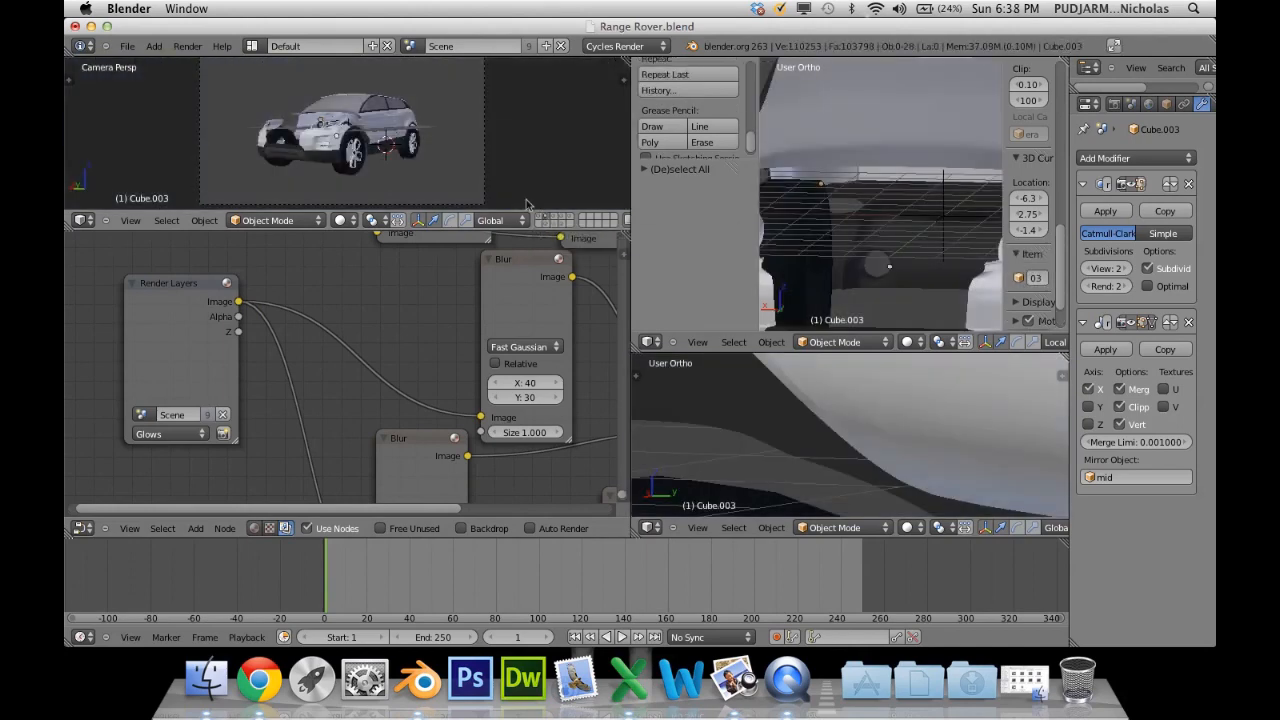
scroll(527, 205, "up", 3)
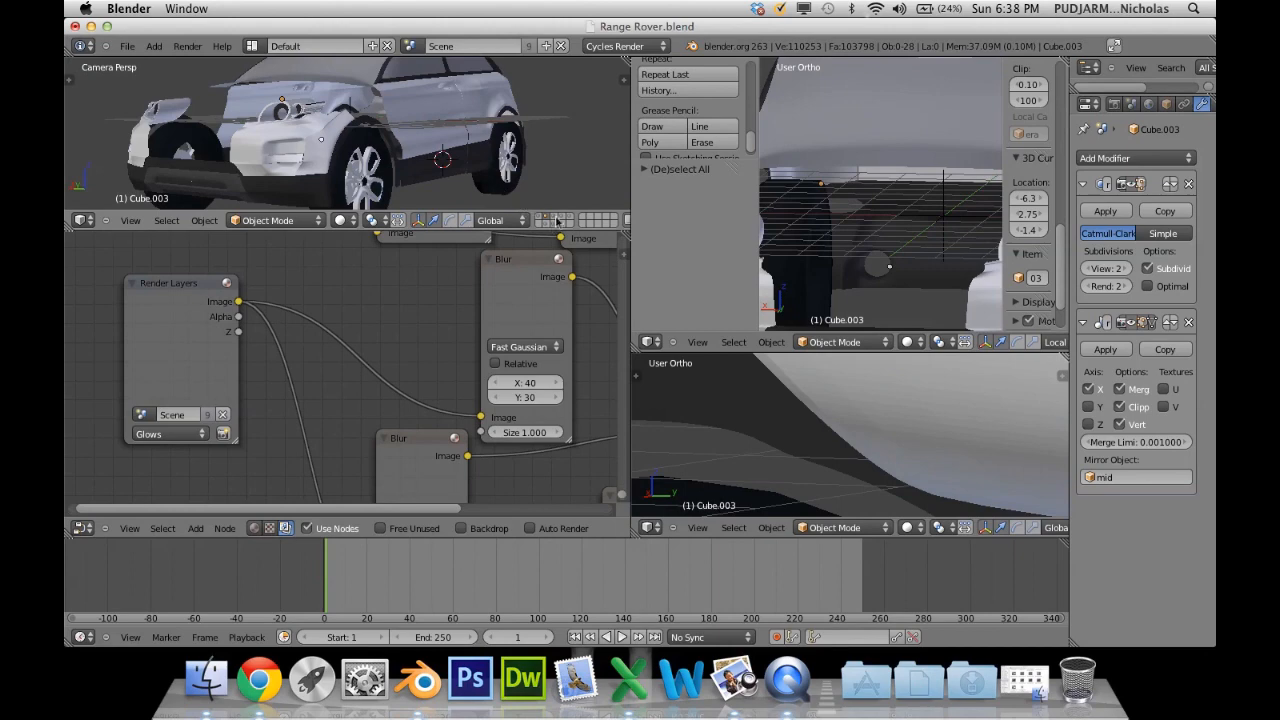
left_click(557, 220)
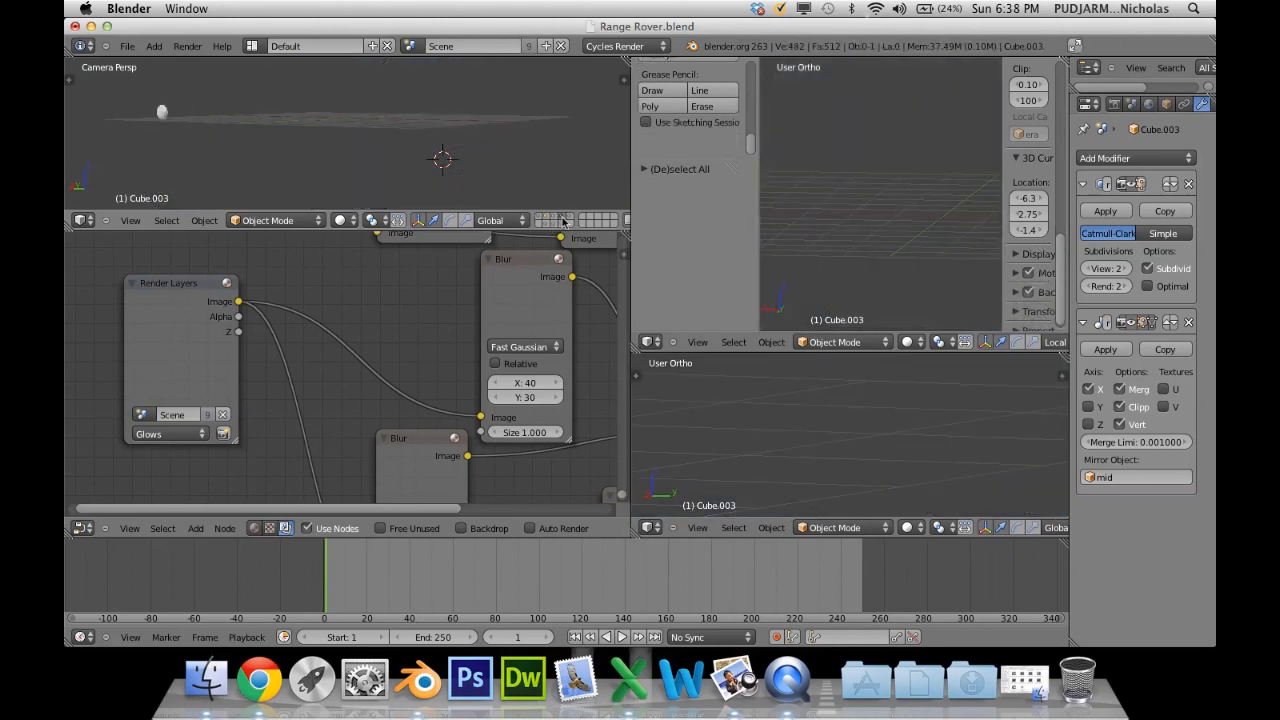
left_click(570, 221)
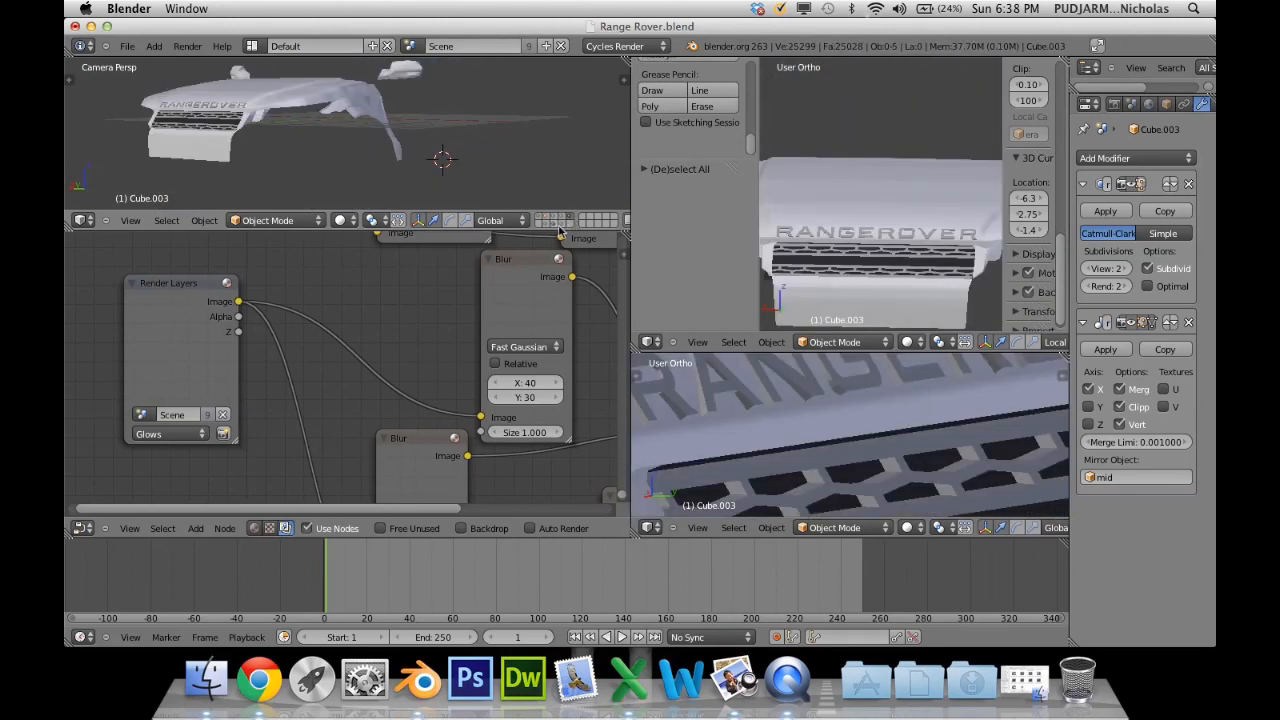
left_click(549, 226)
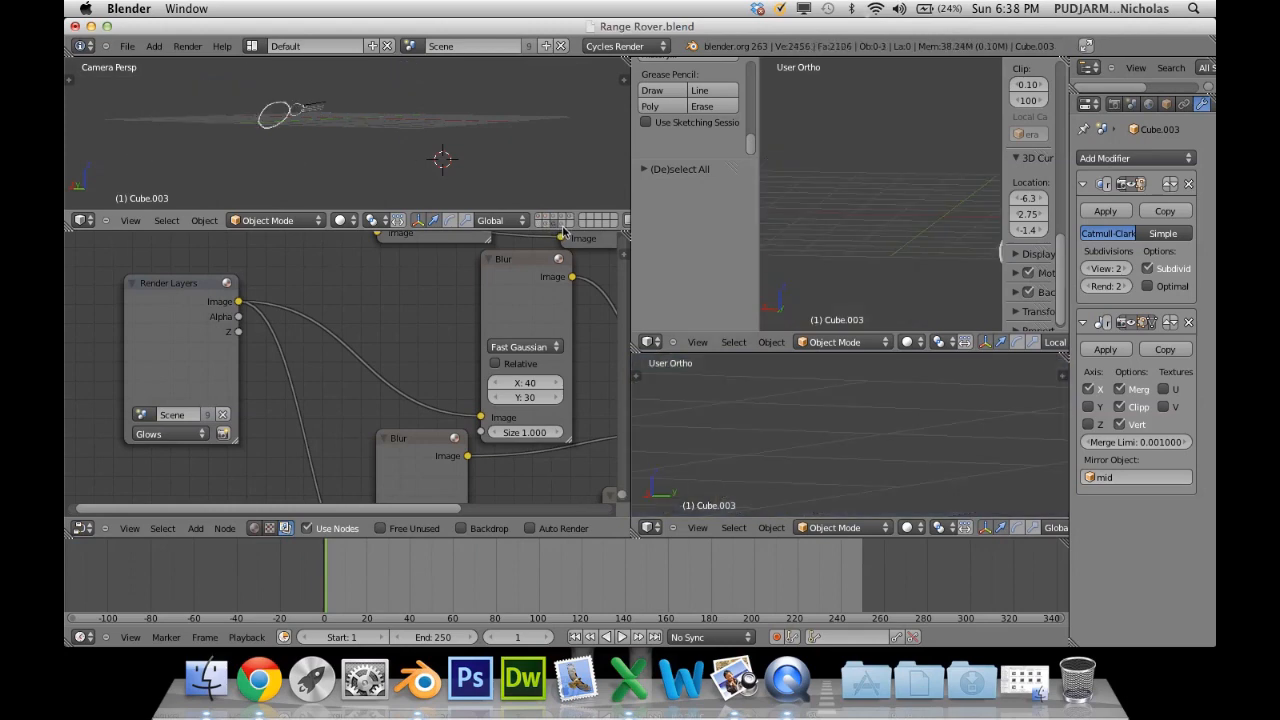
scroll(538, 141, "up", 3)
scroll(538, 141, "down", 3)
key("grave")
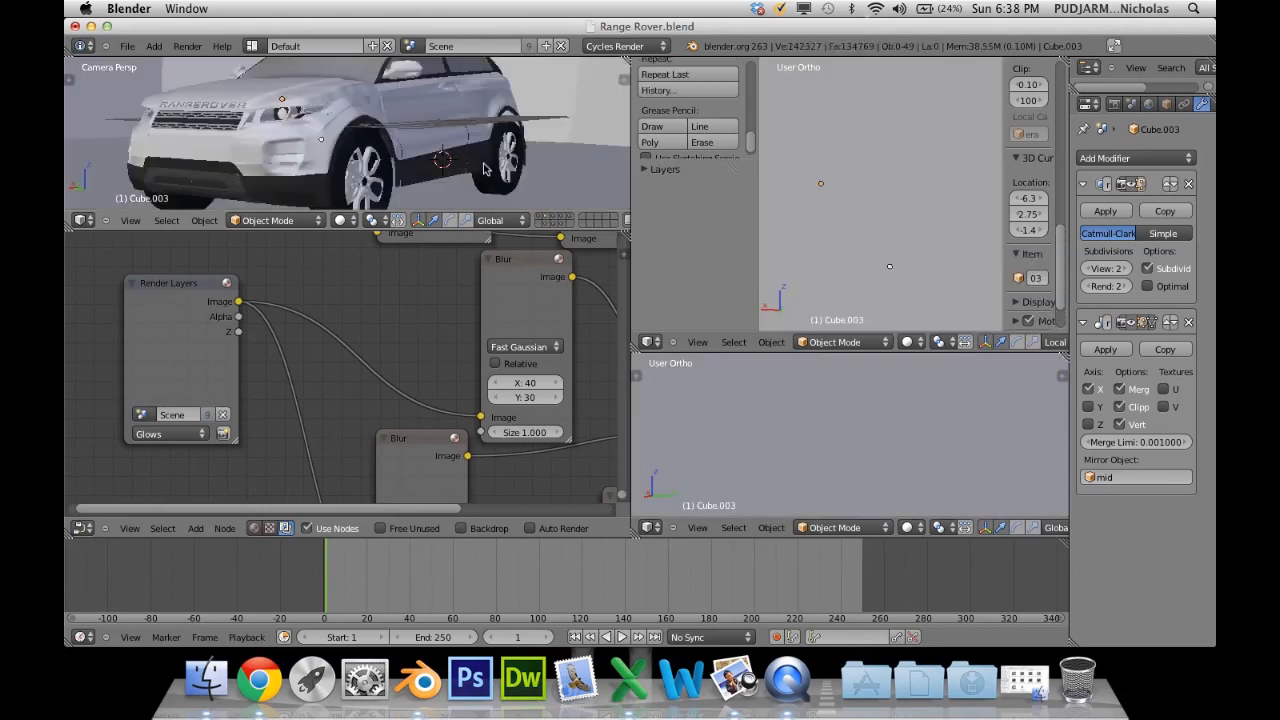
scroll(483, 168, "down", 2)
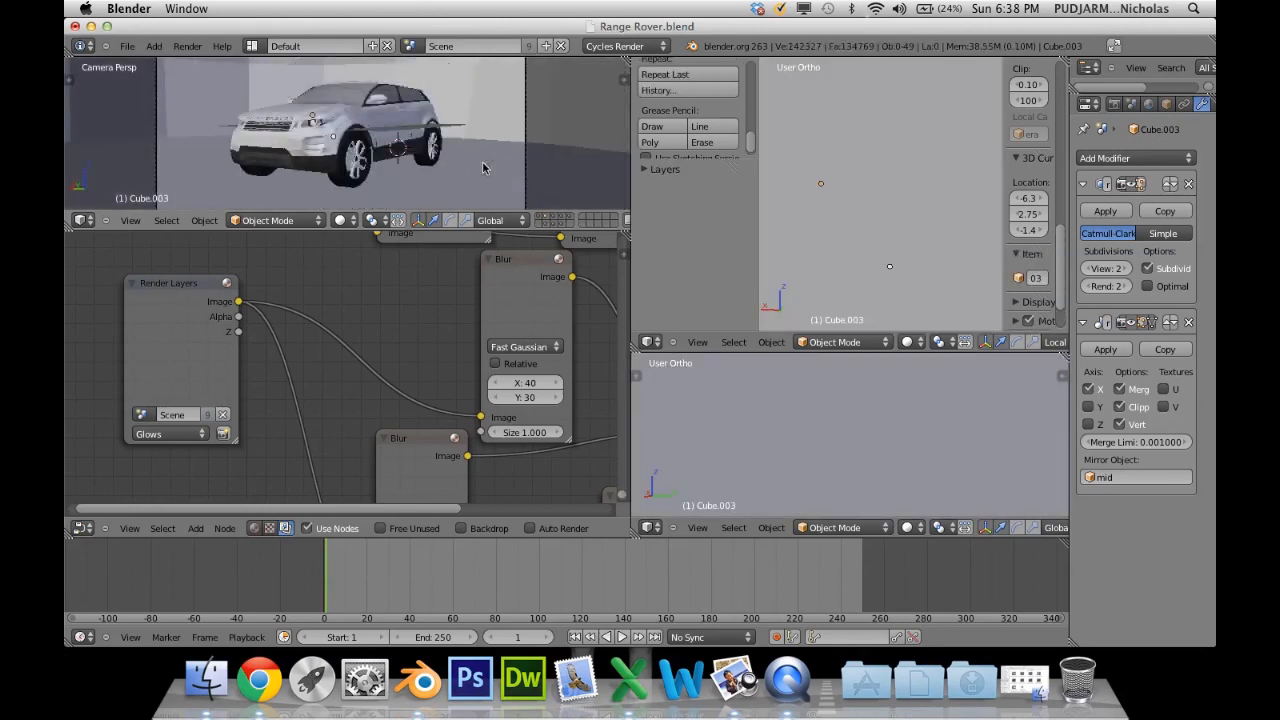
Examine the Blur nodes fed by the Glows render layer, view the whole camera frame and switch to Chrome.
middle_click_drag(235, 401, 283, 363)
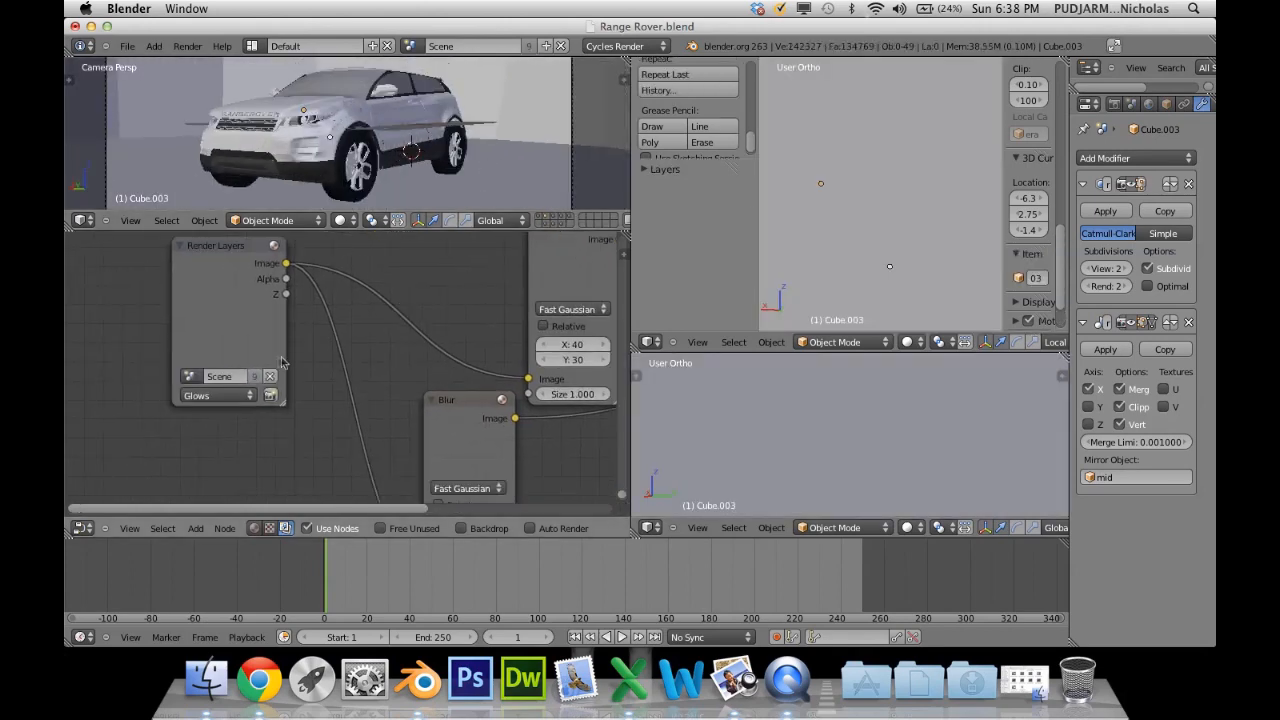
middle_click_drag(332, 398, 296, 333)
middle_click_drag(352, 381, 252, 352)
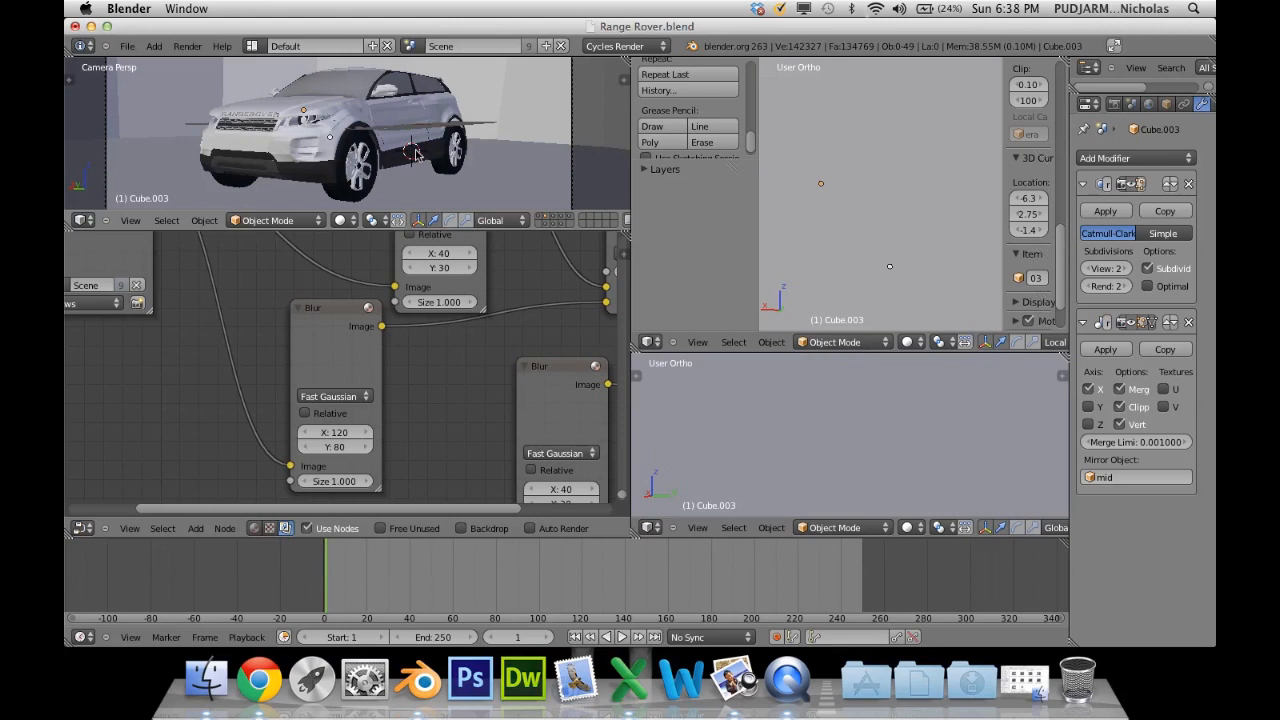
scroll(414, 152, "down", 4)
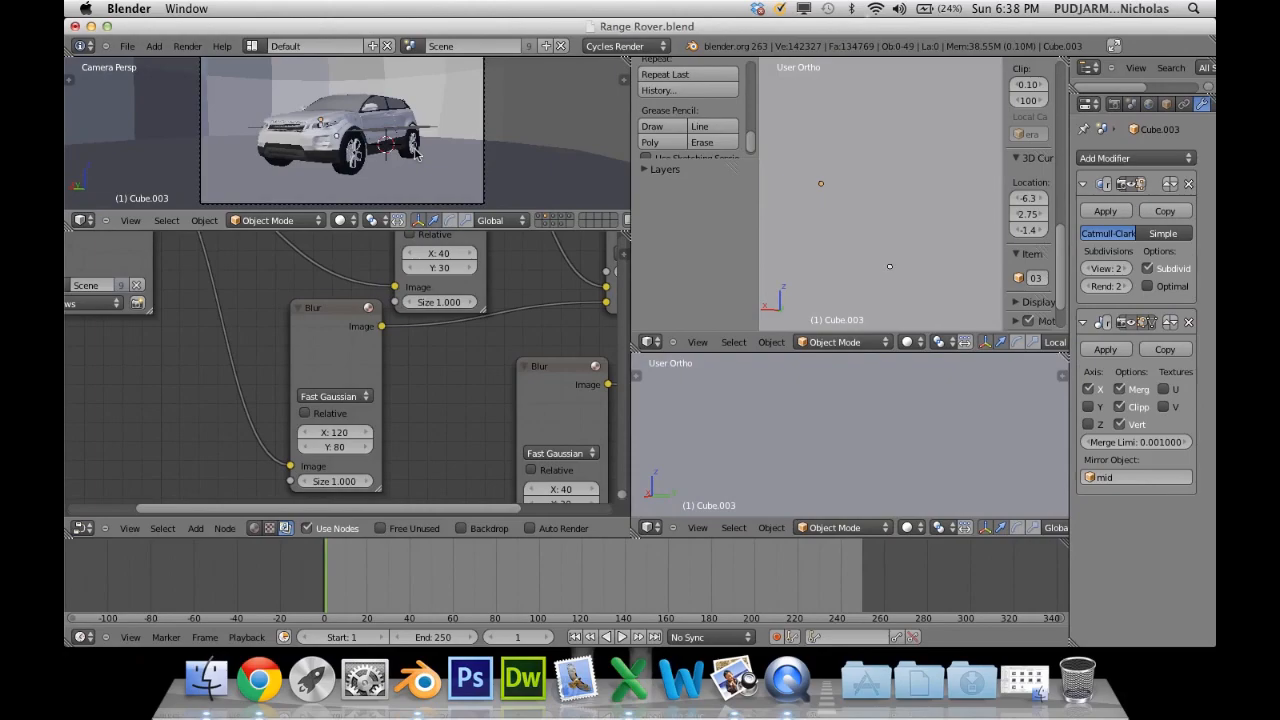
key("ctrl+Right")
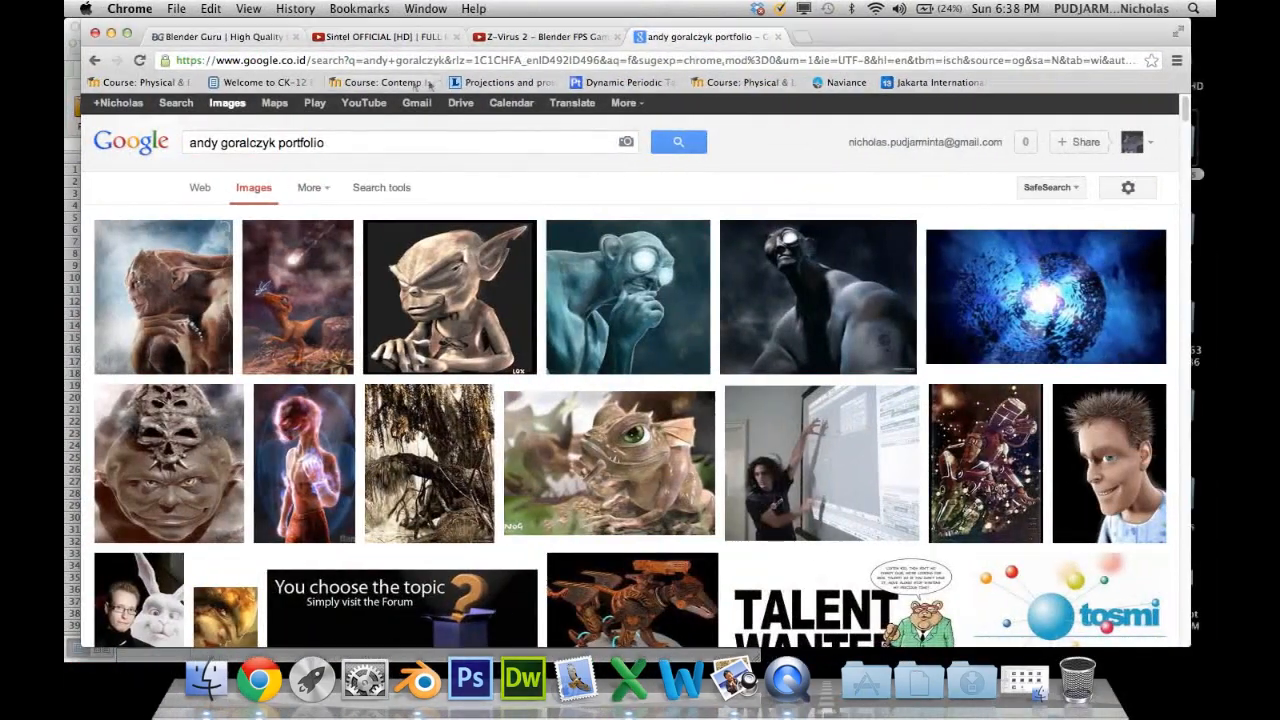
Play the Z-Virus 2 Blender FPS game video for a short stretch and pause it.
left_click(505, 35)
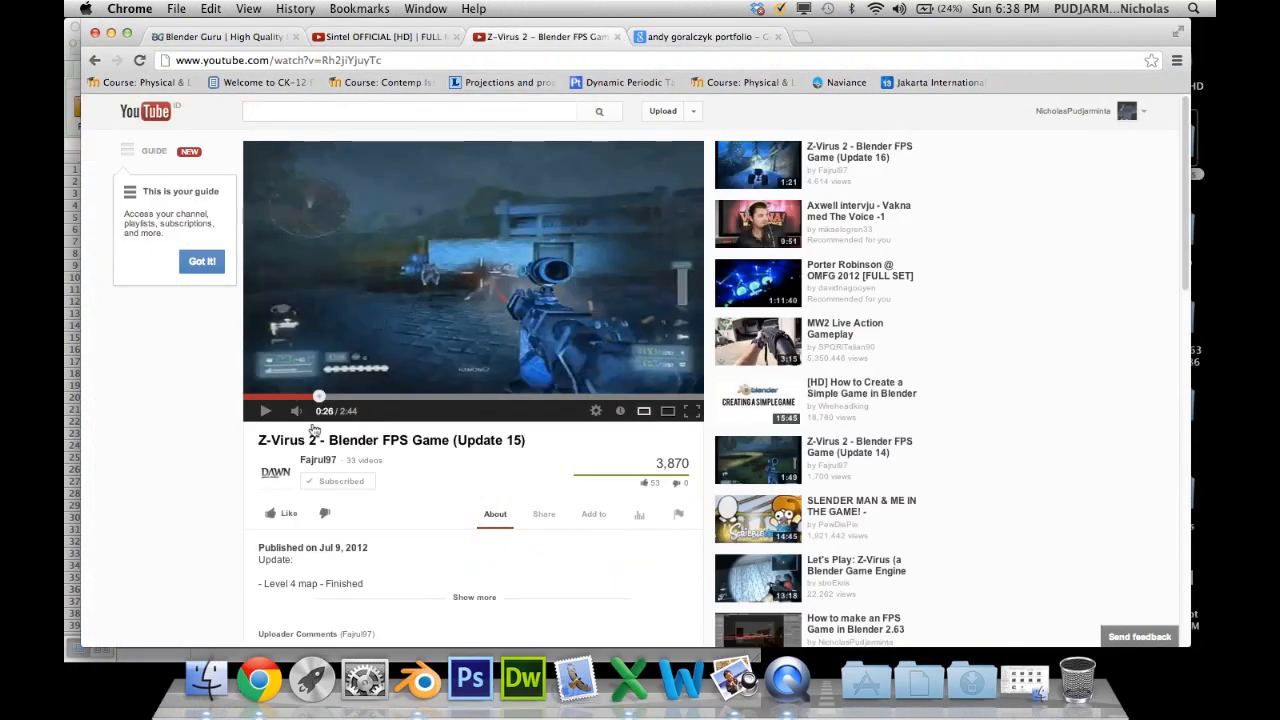
left_click(309, 341)
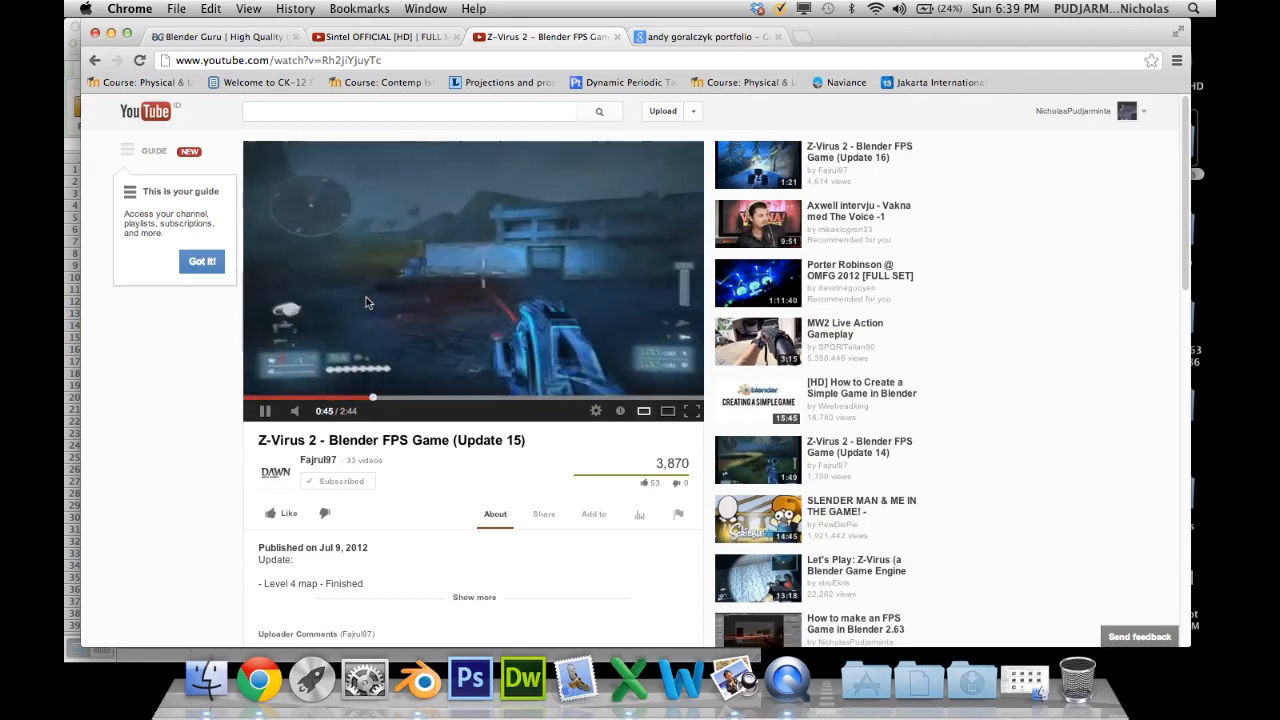
left_click(493, 260)
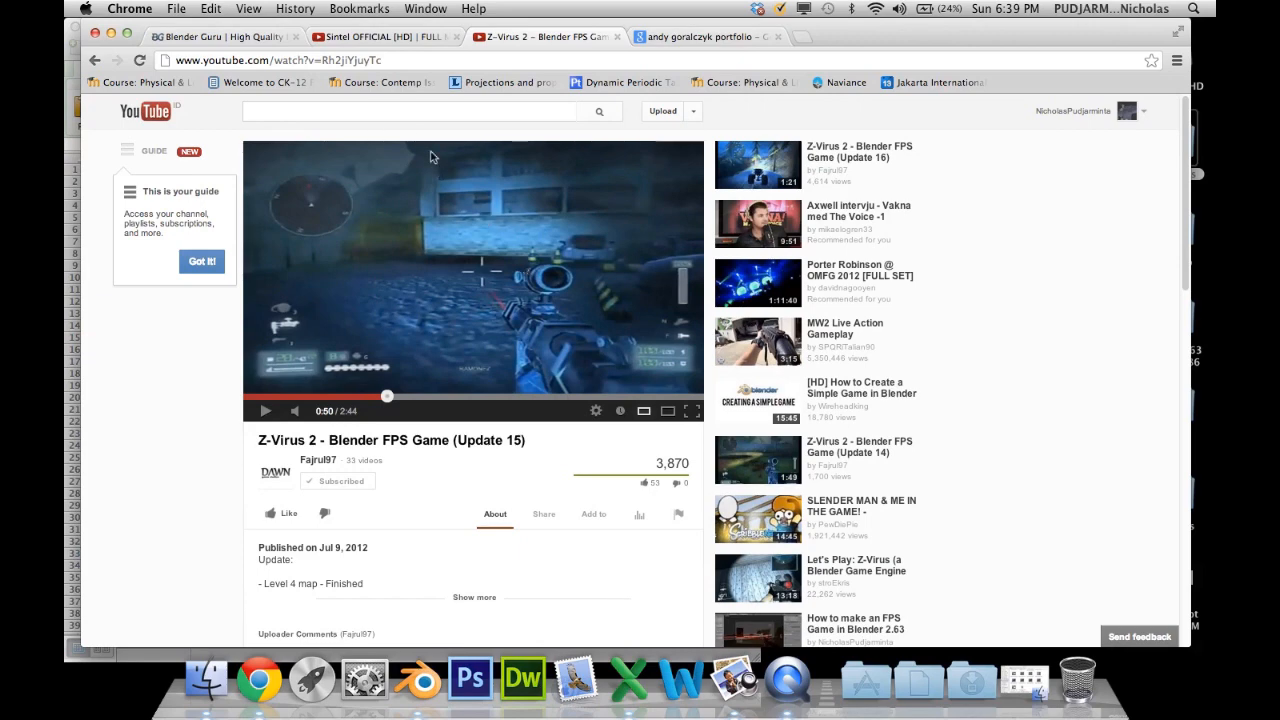
Play a short stretch of the Sintel open movie video and pause it.
left_click(374, 40)
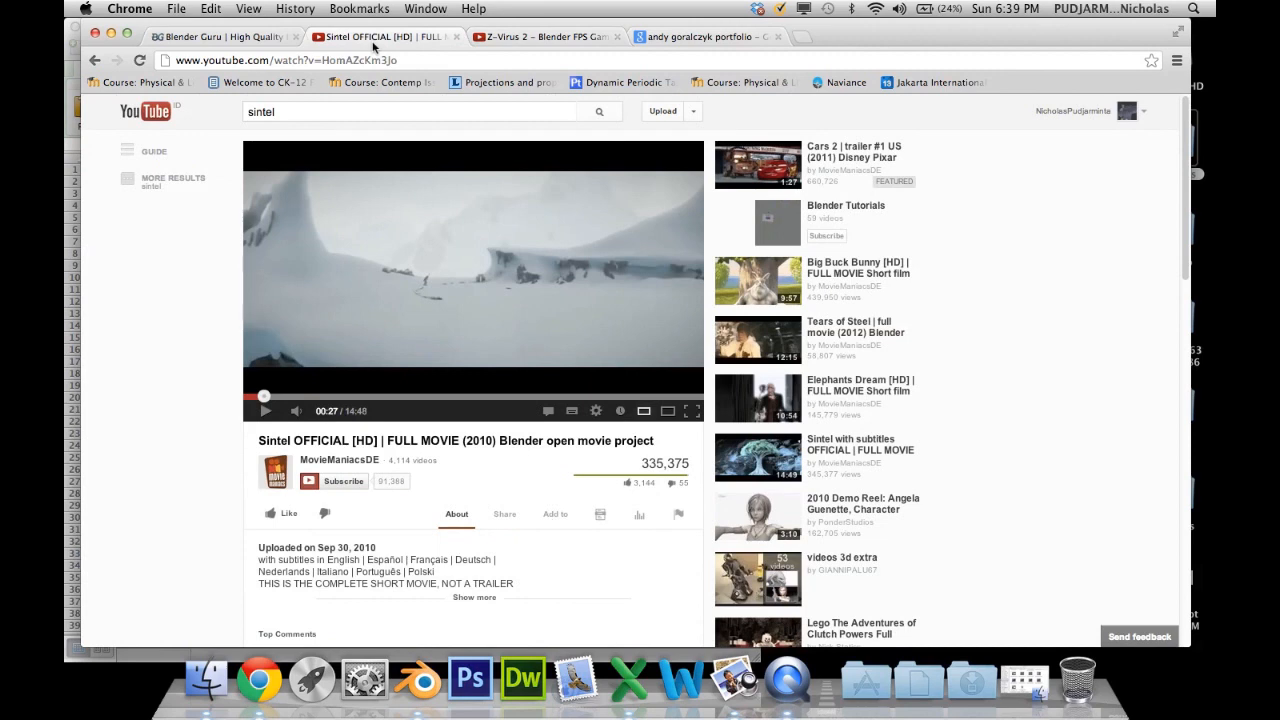
left_click(389, 293)
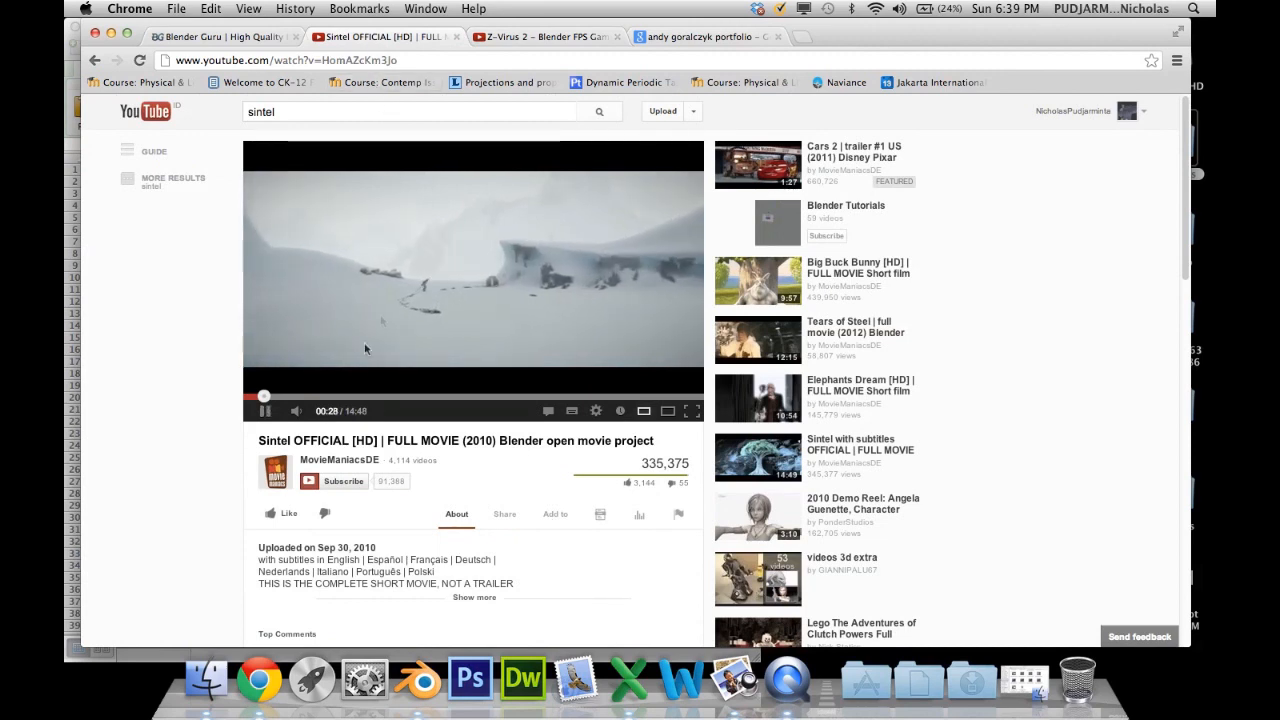
left_click(327, 412)
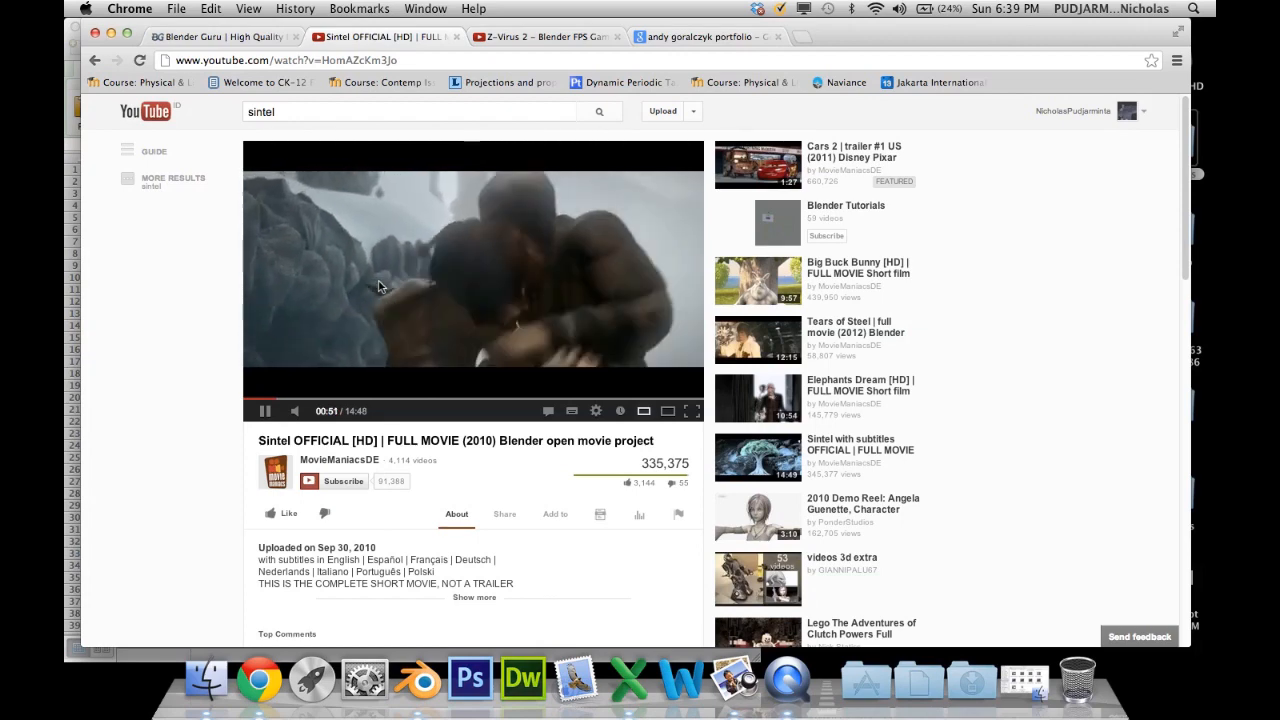
left_click(266, 411)
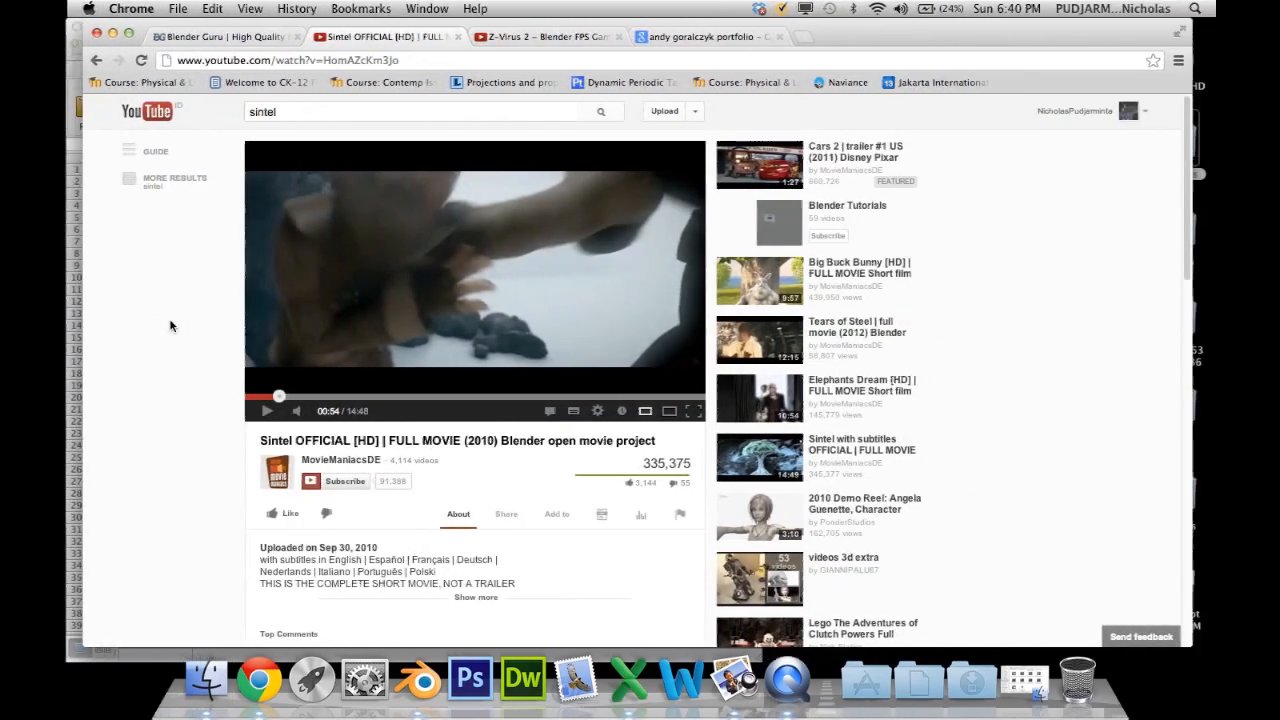
Switch back to Blender and look through the available editor types and render engines.
key("ctrl+Left")
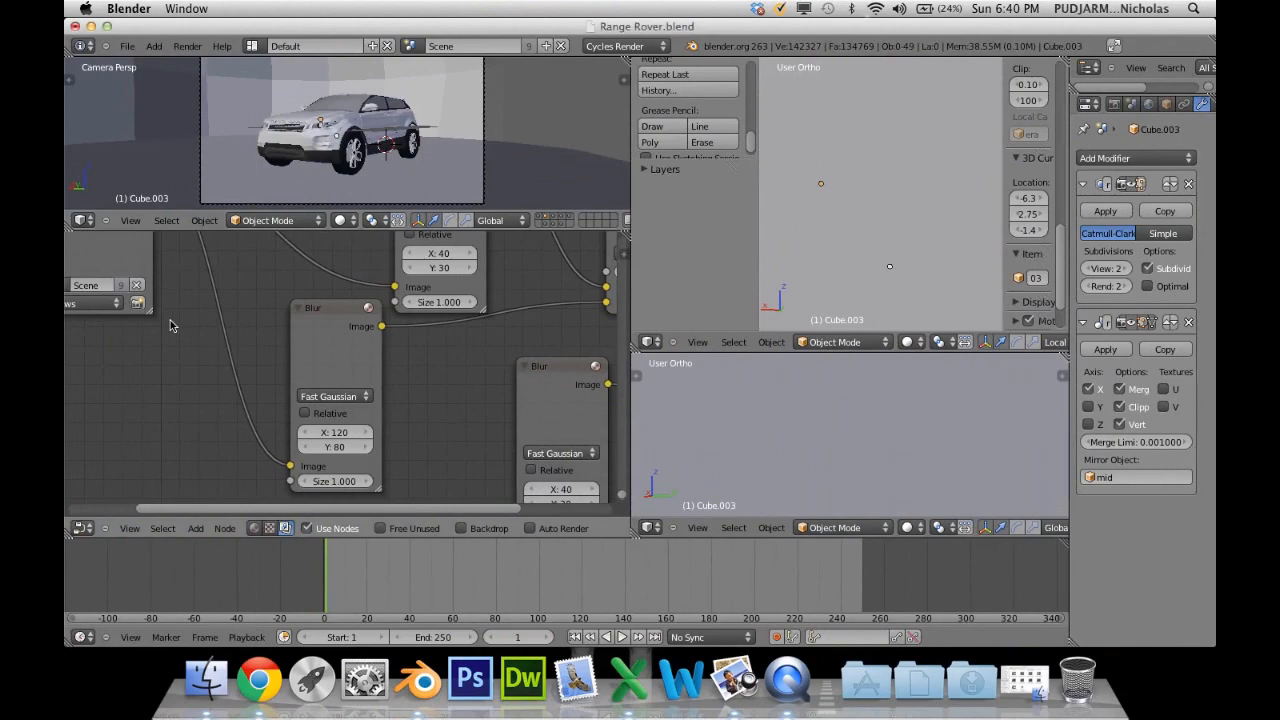
key("ctrl+Left")
key("ctrl+Right")
left_click(84, 529)
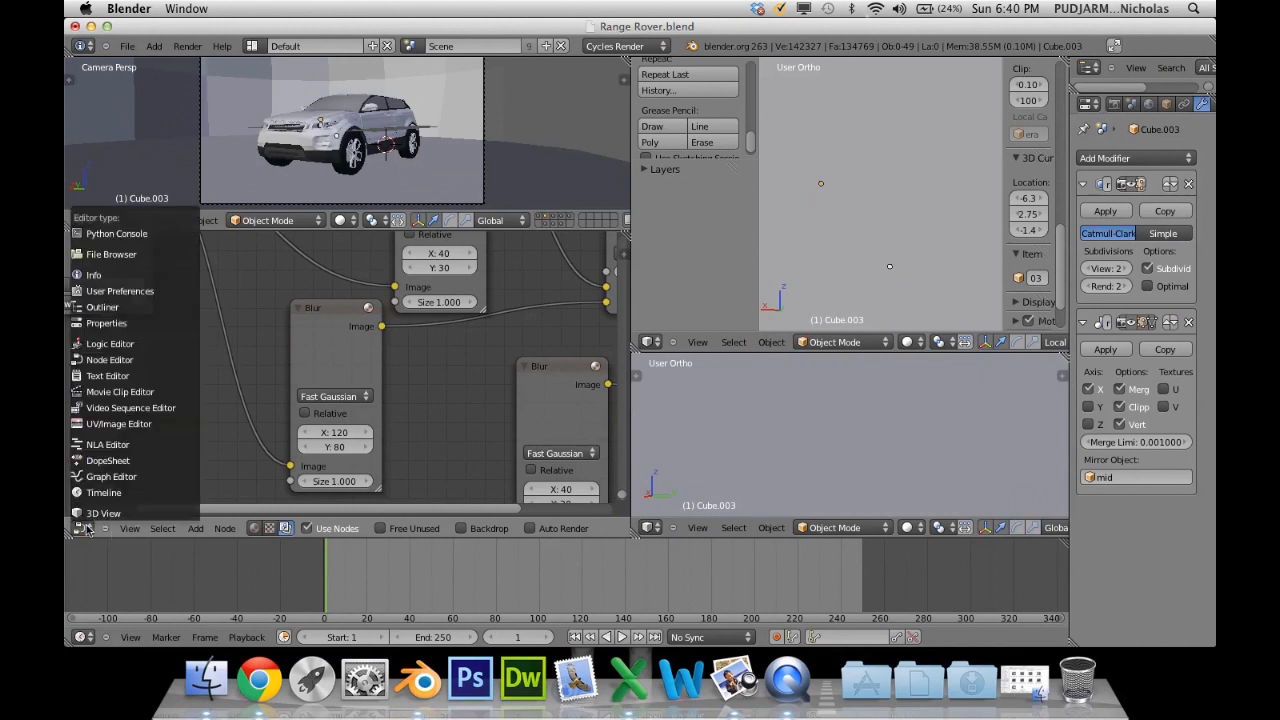
left_click(628, 44)
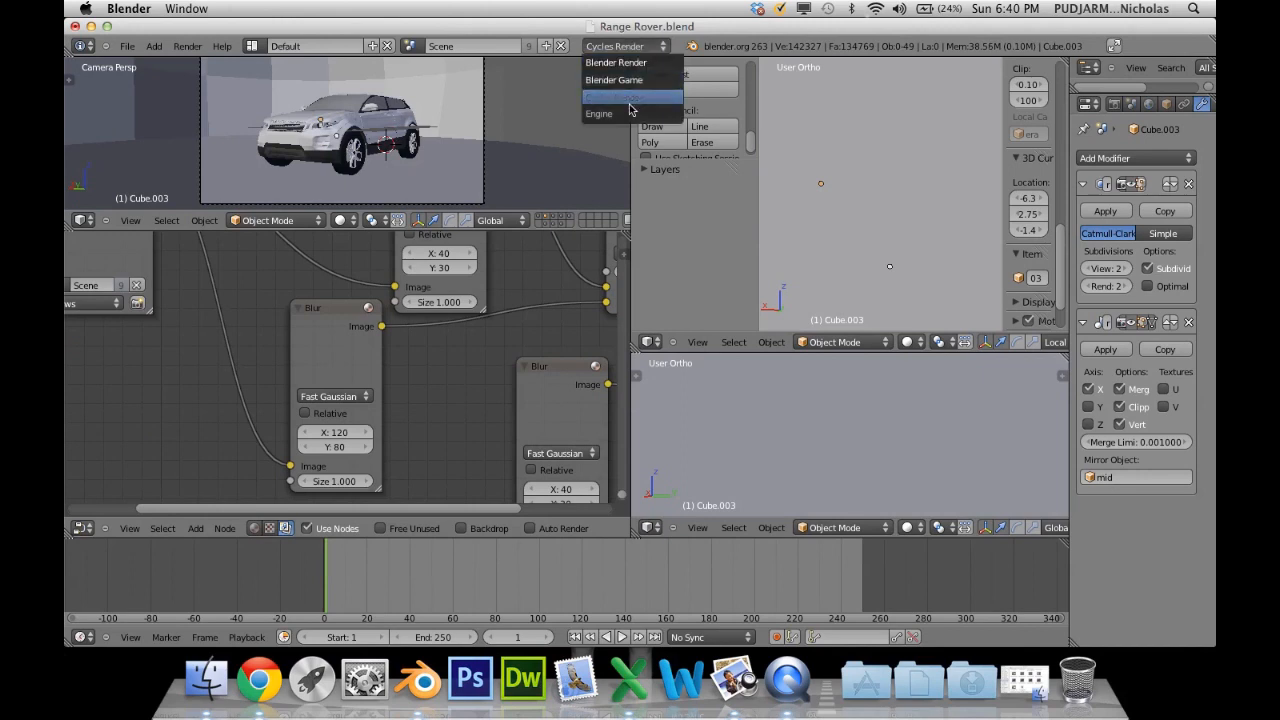
left_click(85, 528)
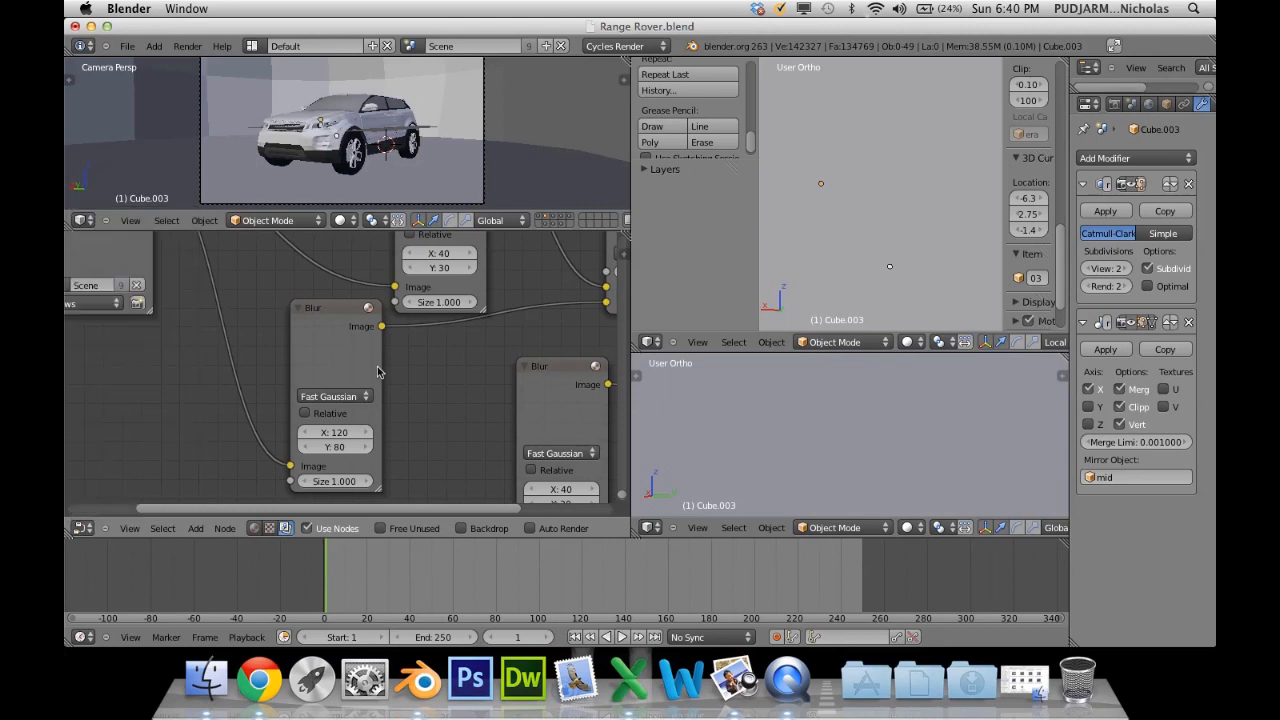
Start a new file by reloading the default start-up scene.
left_click(127, 46)
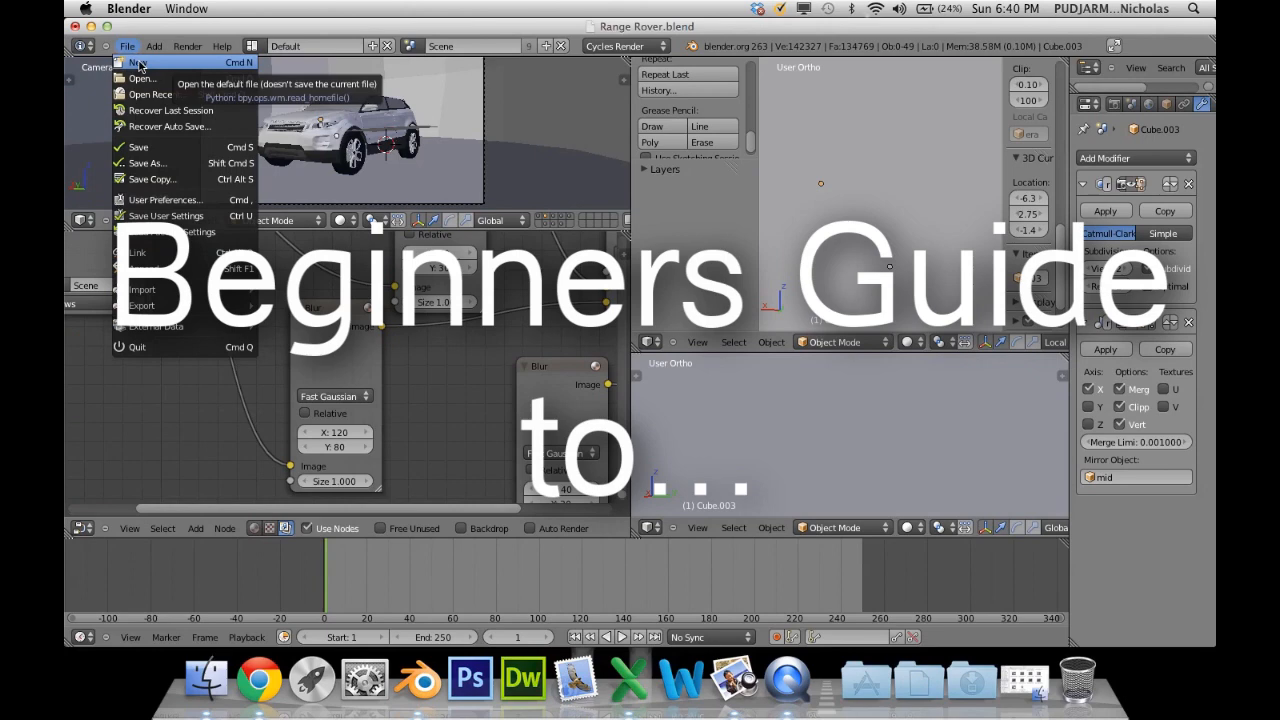
left_click(139, 66)
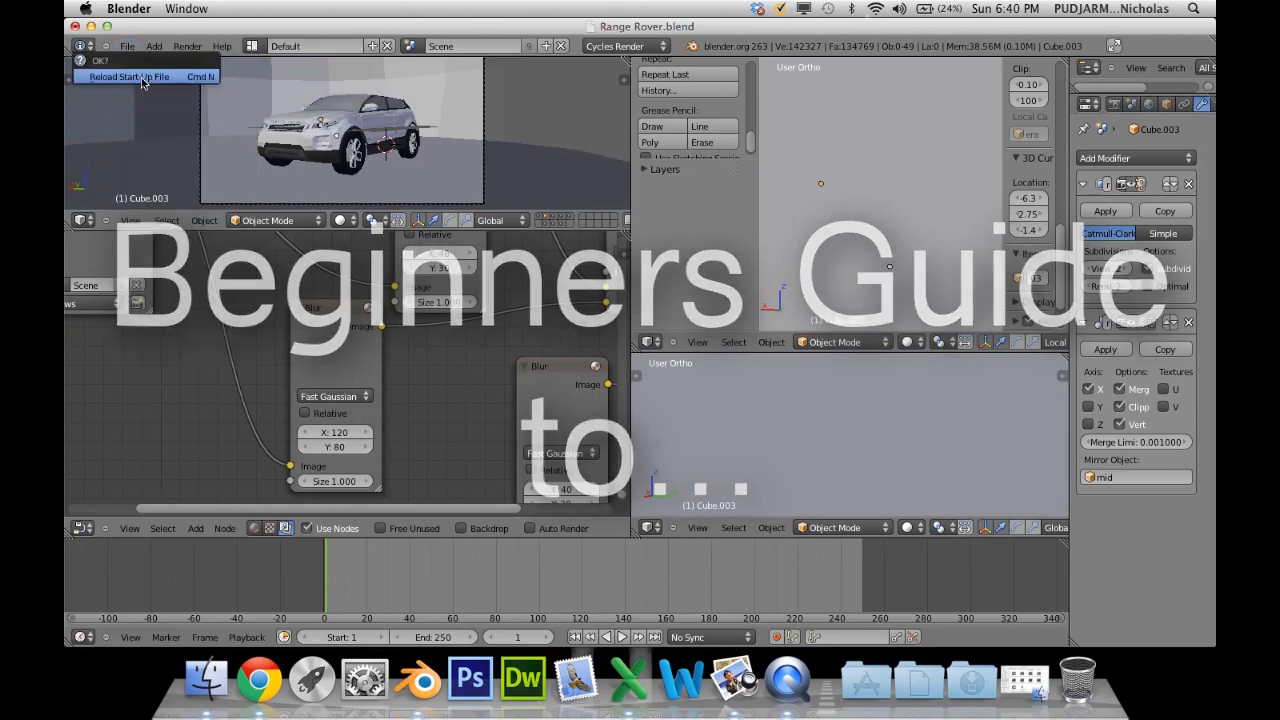
left_click(141, 77)
Orbit around the default cube and zoom in and out to examine it from several angles.
scroll(678, 261, "up", 3)
scroll(636, 270, "down", 5)
scroll(629, 272, "up", 3)
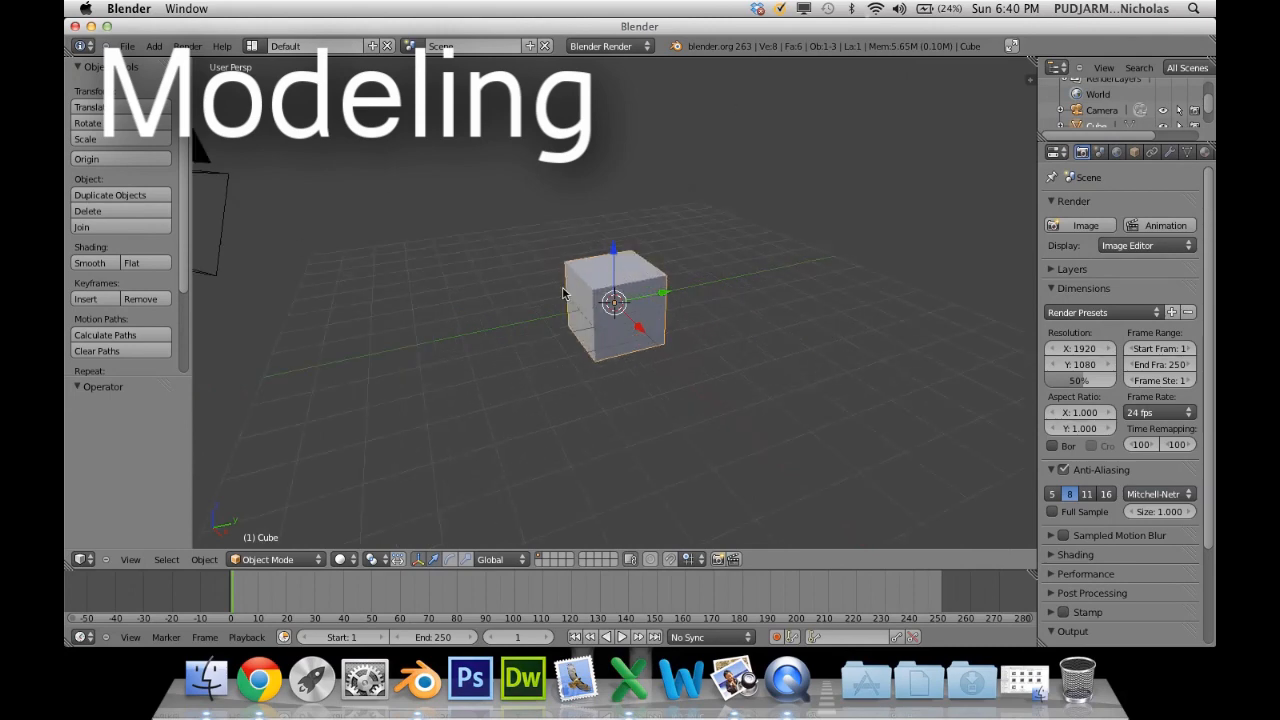
middle_click_drag(563, 293, 523, 274)
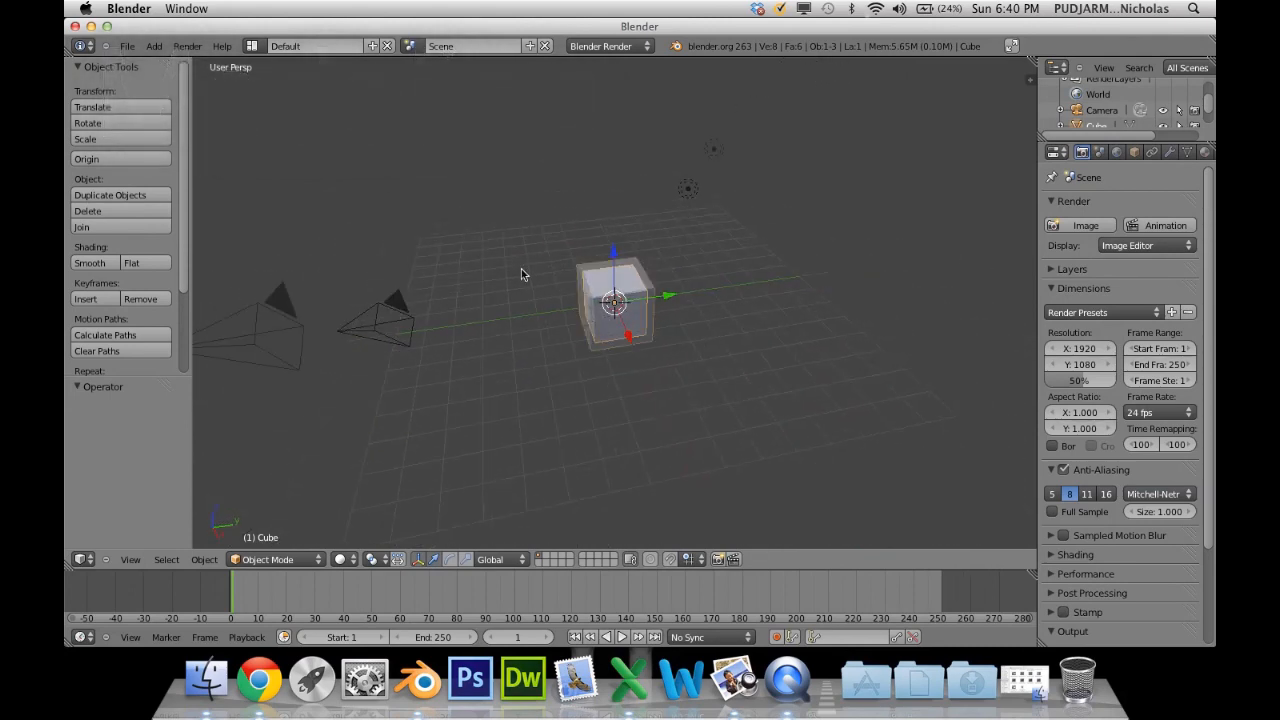
scroll(523, 290, "up", 5)
scroll(523, 298, "down", 8)
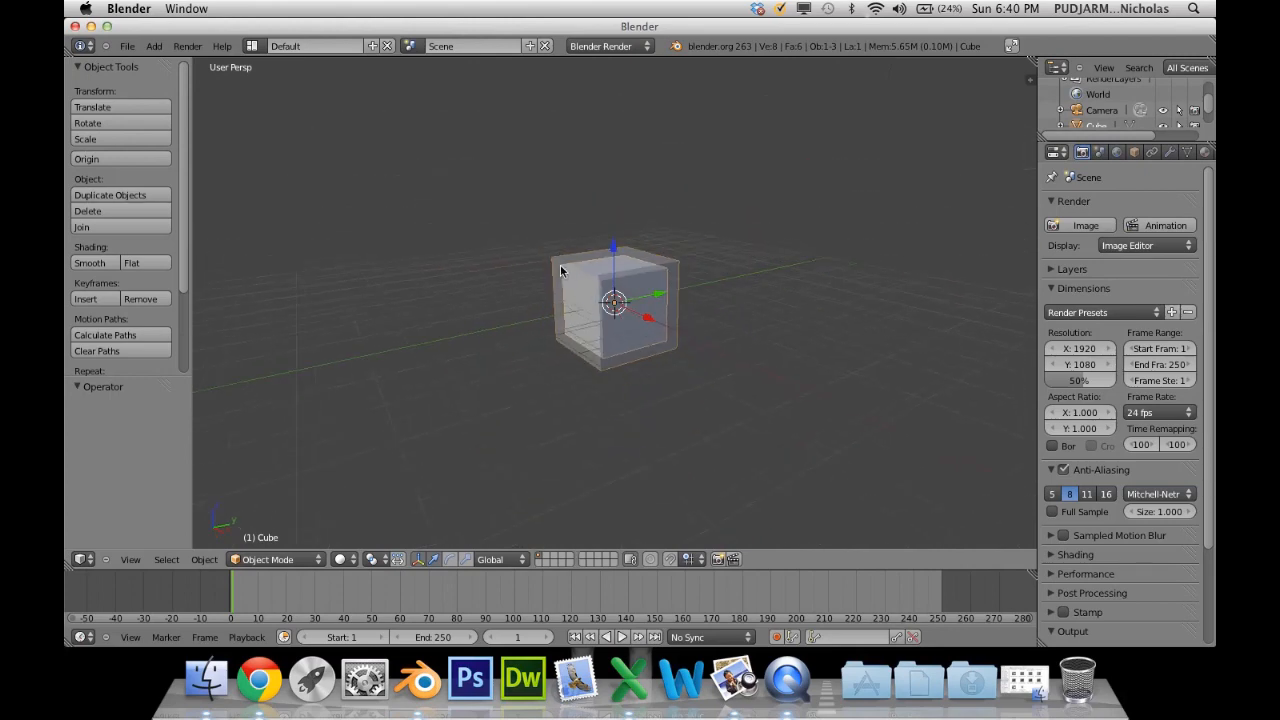
middle_click_drag(613, 289, 574, 319)
scroll(645, 300, "up", 4)
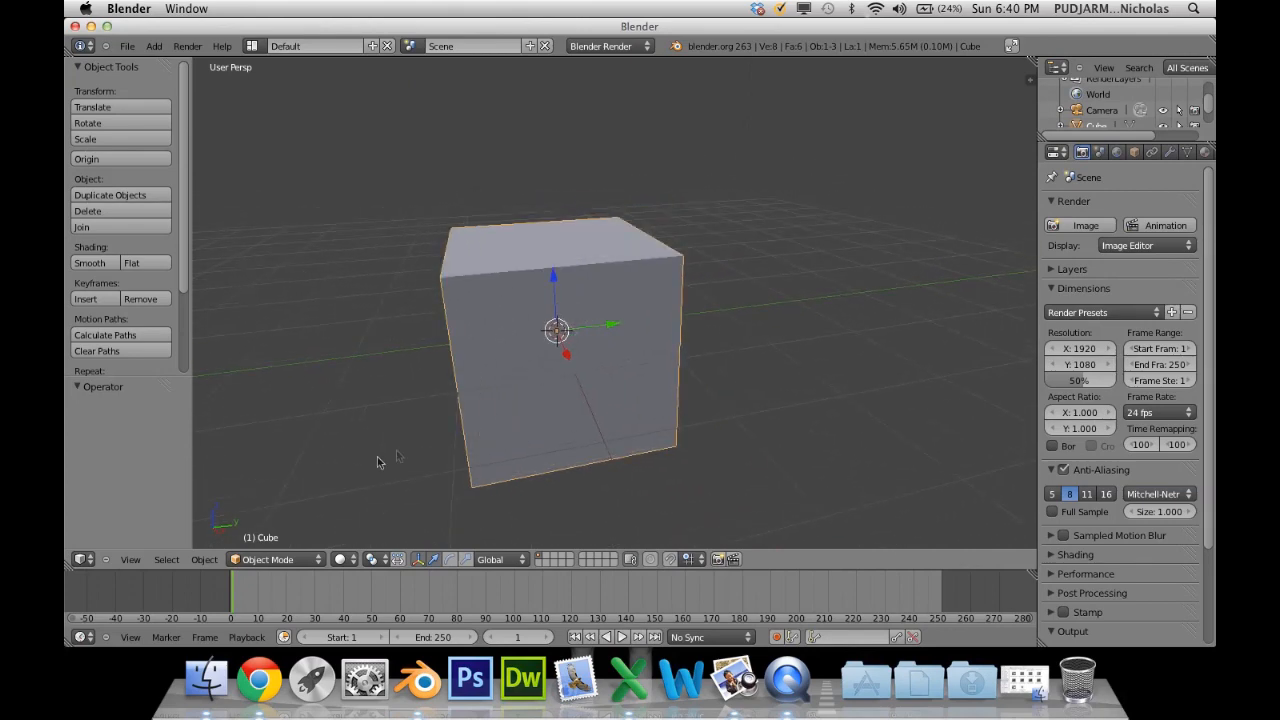
Show the cube's mesh in Edit Mode from several sides and return to Object Mode.
left_click(285, 562)
key("Tab")
middle_click_drag(557, 331, 484, 371)
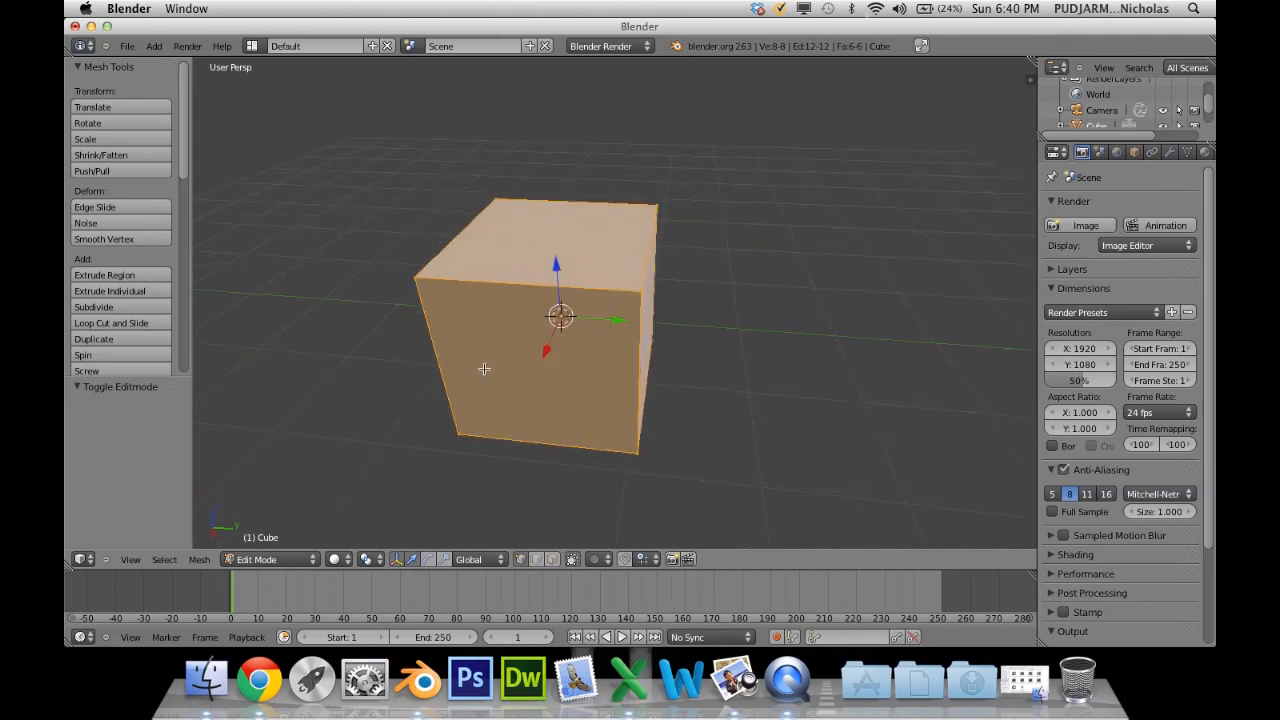
middle_click_drag(516, 308, 607, 305)
scroll(560, 319, "down", 2)
scroll(560, 317, "up", 5)
key("Tab")
key("a")
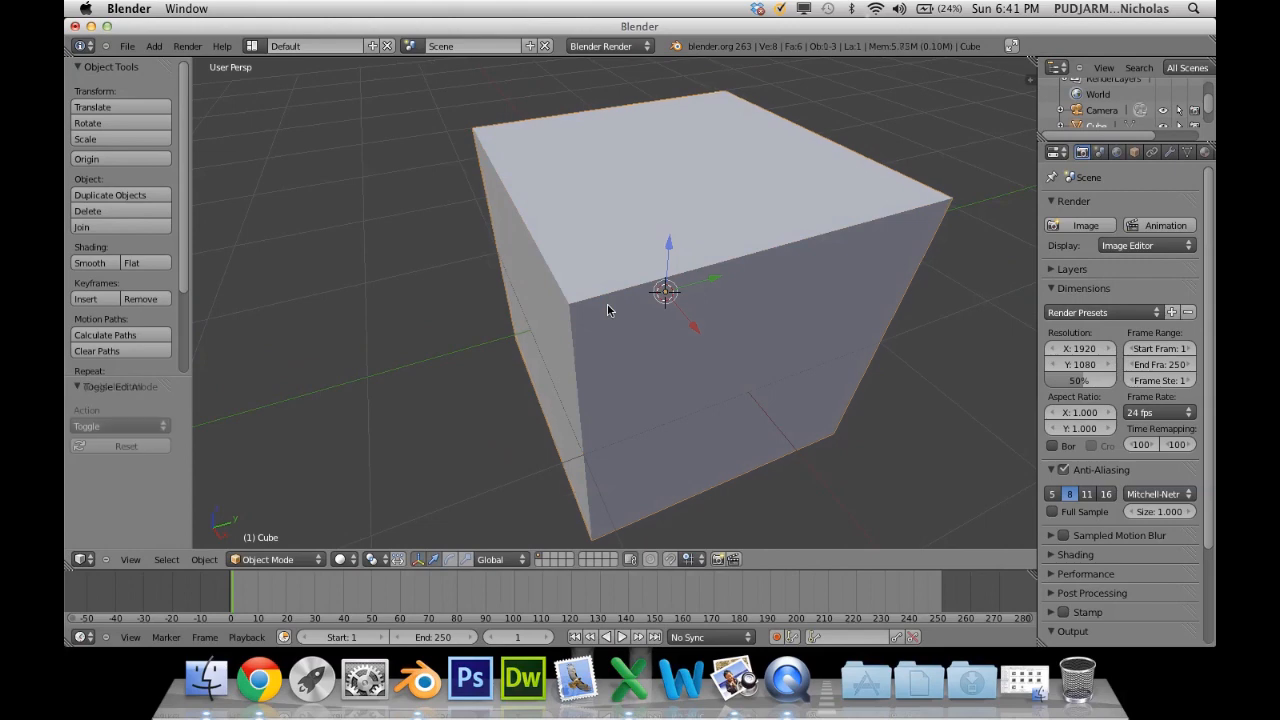
Frame the view on the selected cube and examine it from different distances and angles.
scroll(564, 304, "down", 4)
middle_click_drag(564, 304, 463, 277)
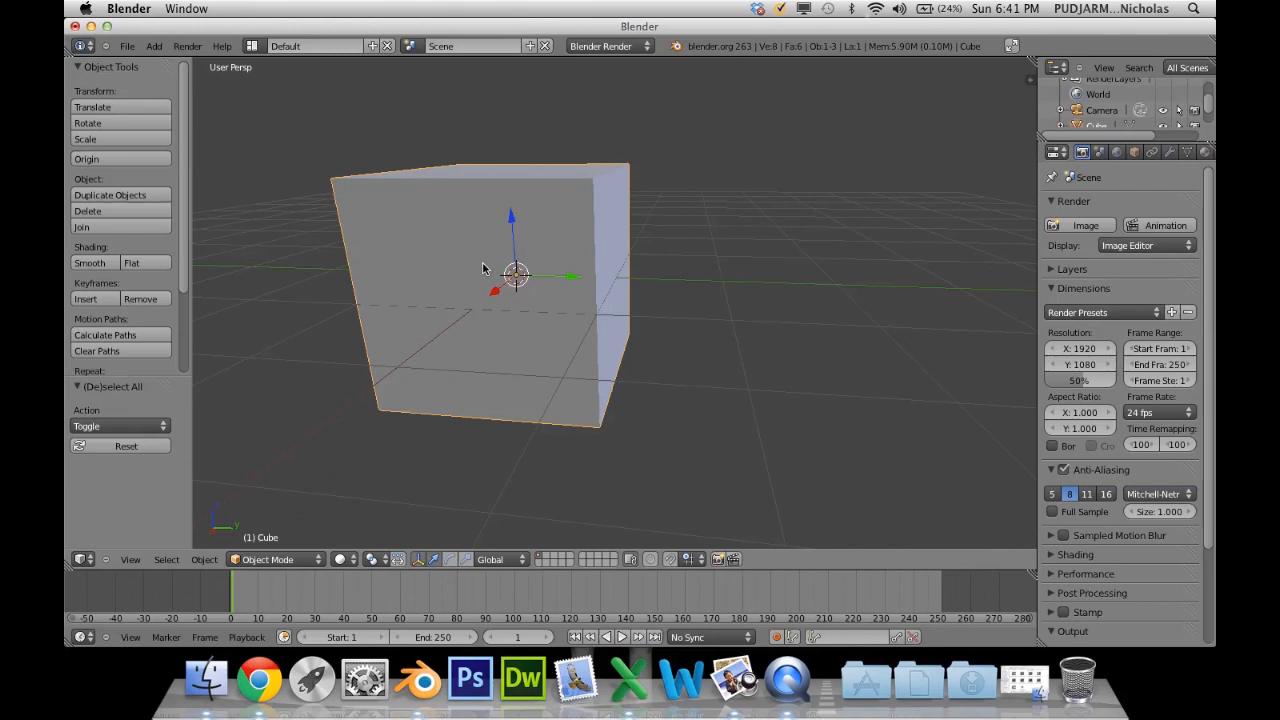
key("KP_Decimal")
middle_click_drag(492, 272, 537, 305)
scroll(537, 305, "down", 4)
middle_click_drag(628, 320, 490, 292)
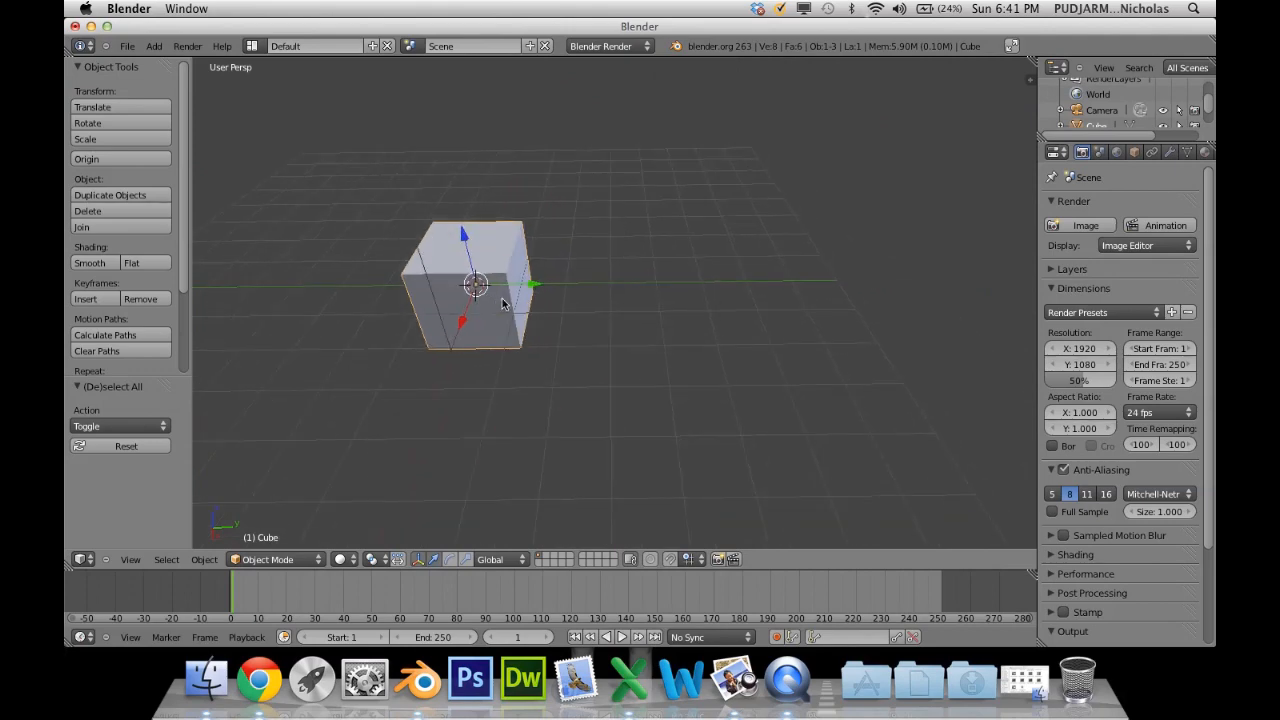
key("KP_Decimal")
middle_click_drag(507, 297, 340, 297)
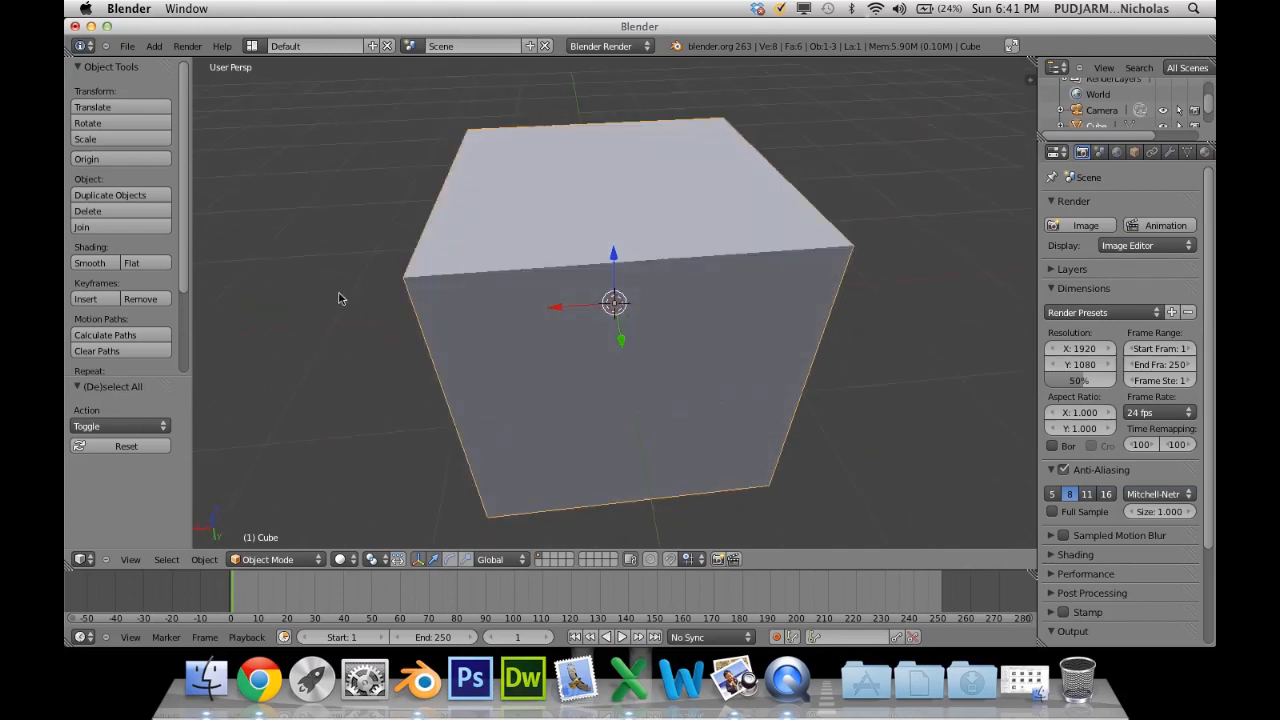
scroll(563, 331, "down", 4)
scroll(563, 331, "down", 2)
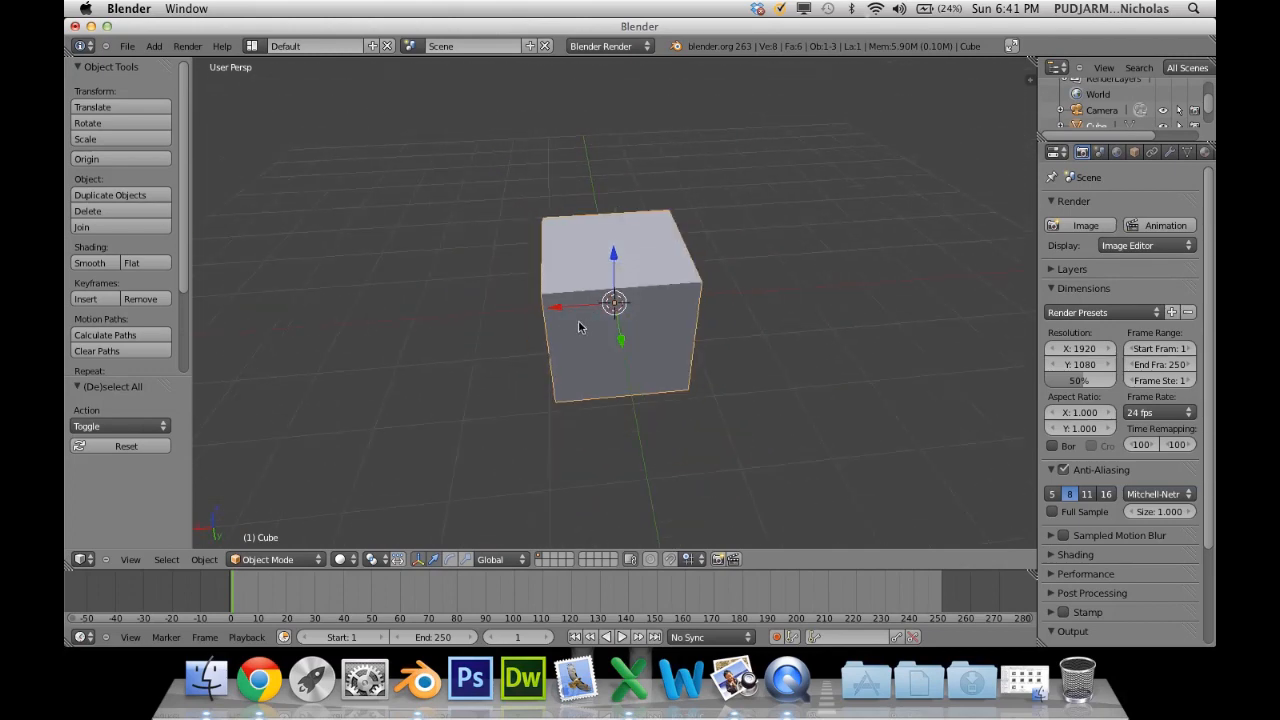
key("KP_0")
mouse_move(574, 323)
middle_mouse_down()
mouse_move(607, 302)
mouse_move(556, 309)
middle_mouse_up()
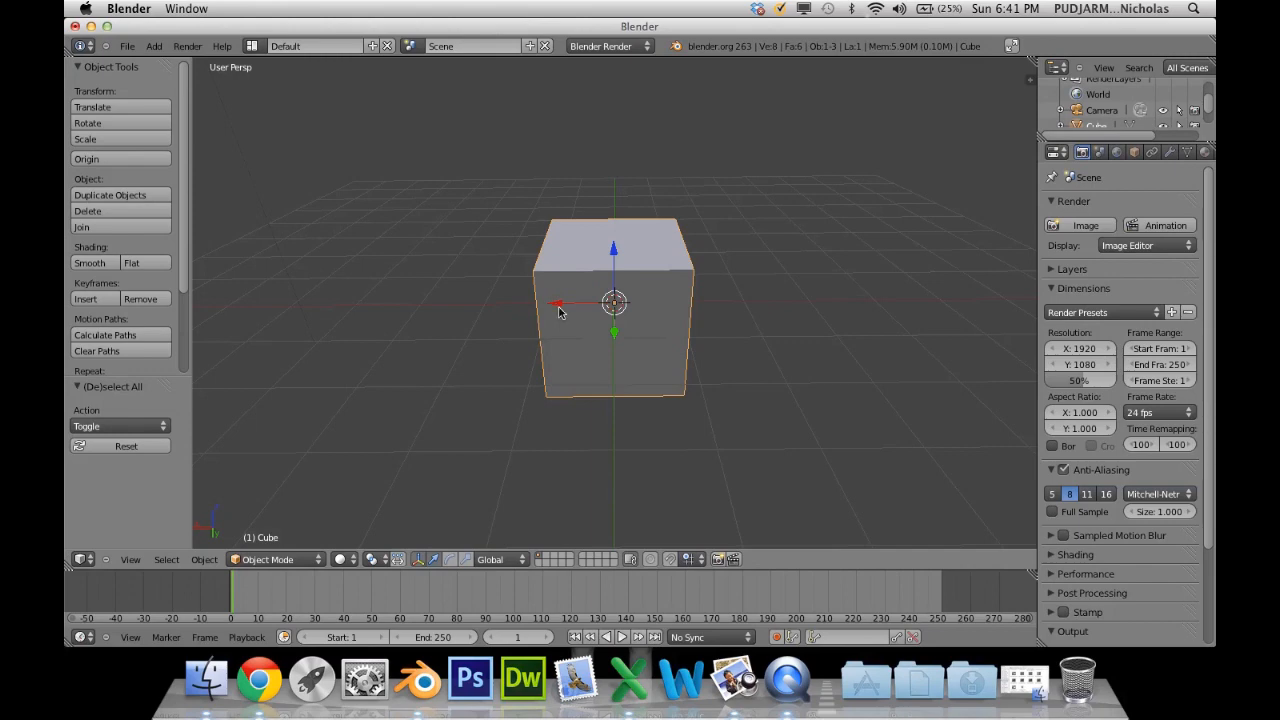
View the cube from the front, the right and the top, and return to an angled perspective view.
left_click(130, 559)
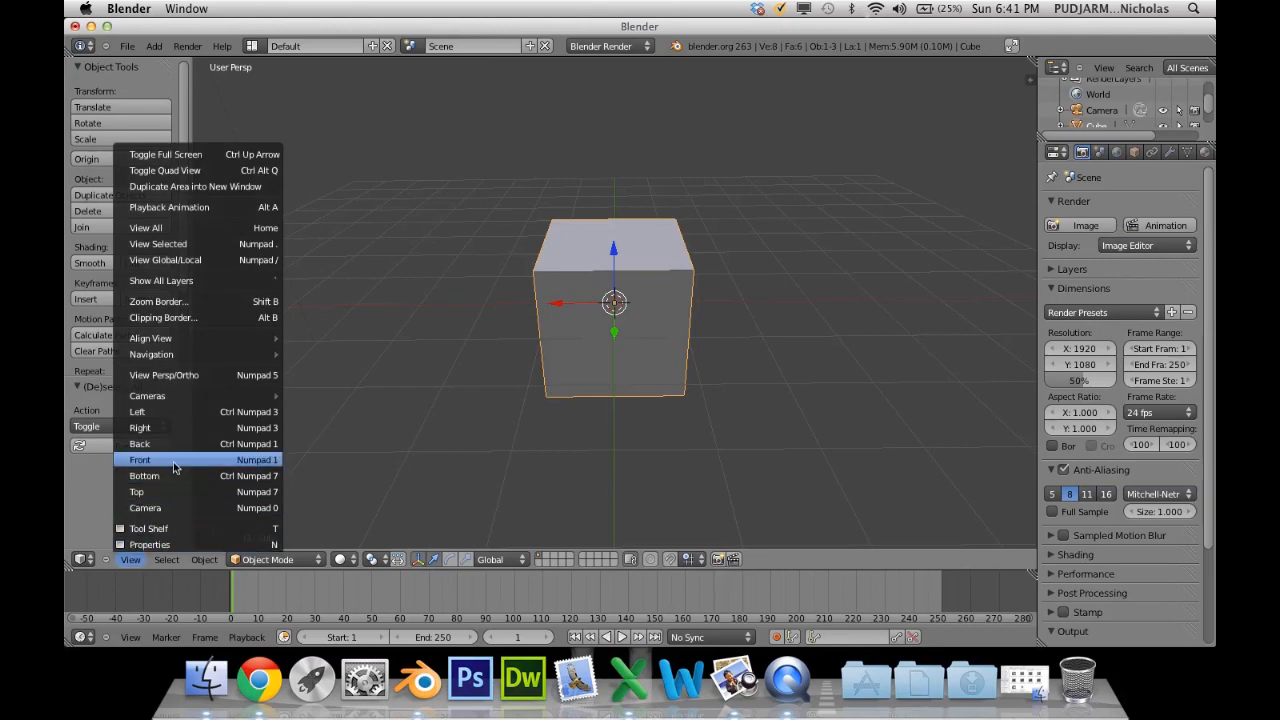
left_click(160, 459)
left_click(131, 559)
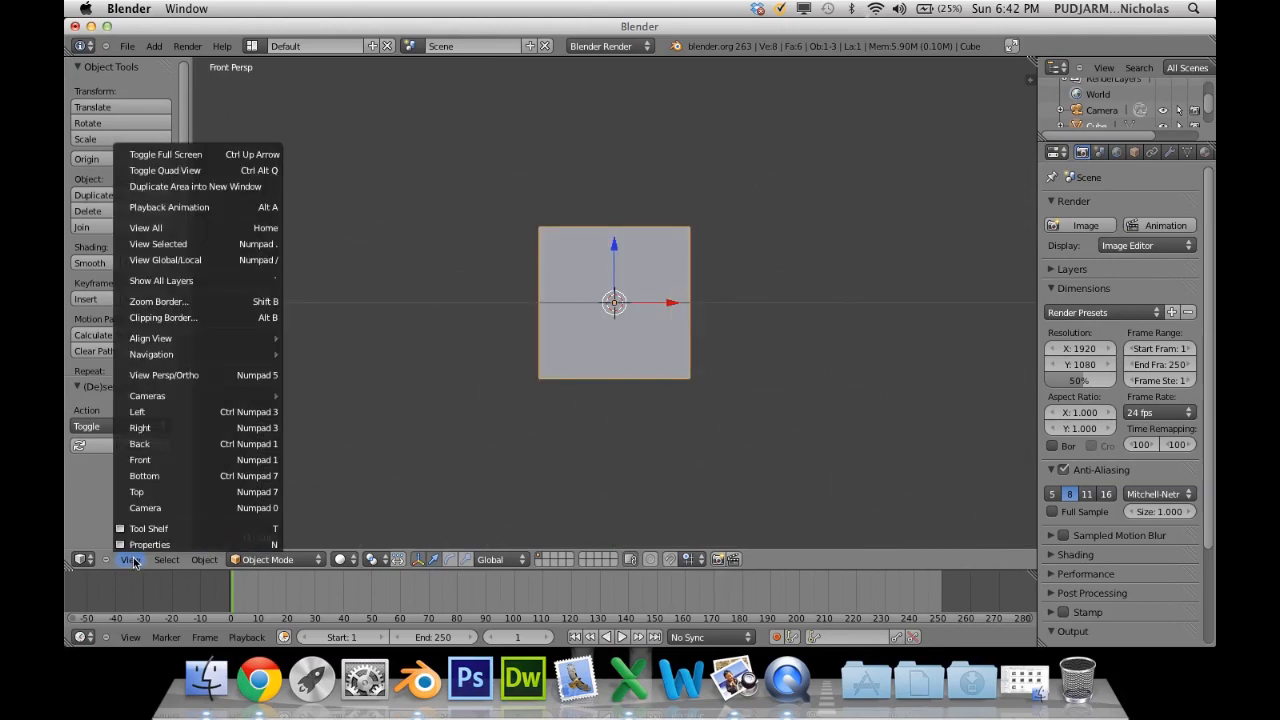
left_click(165, 436)
left_click(145, 560)
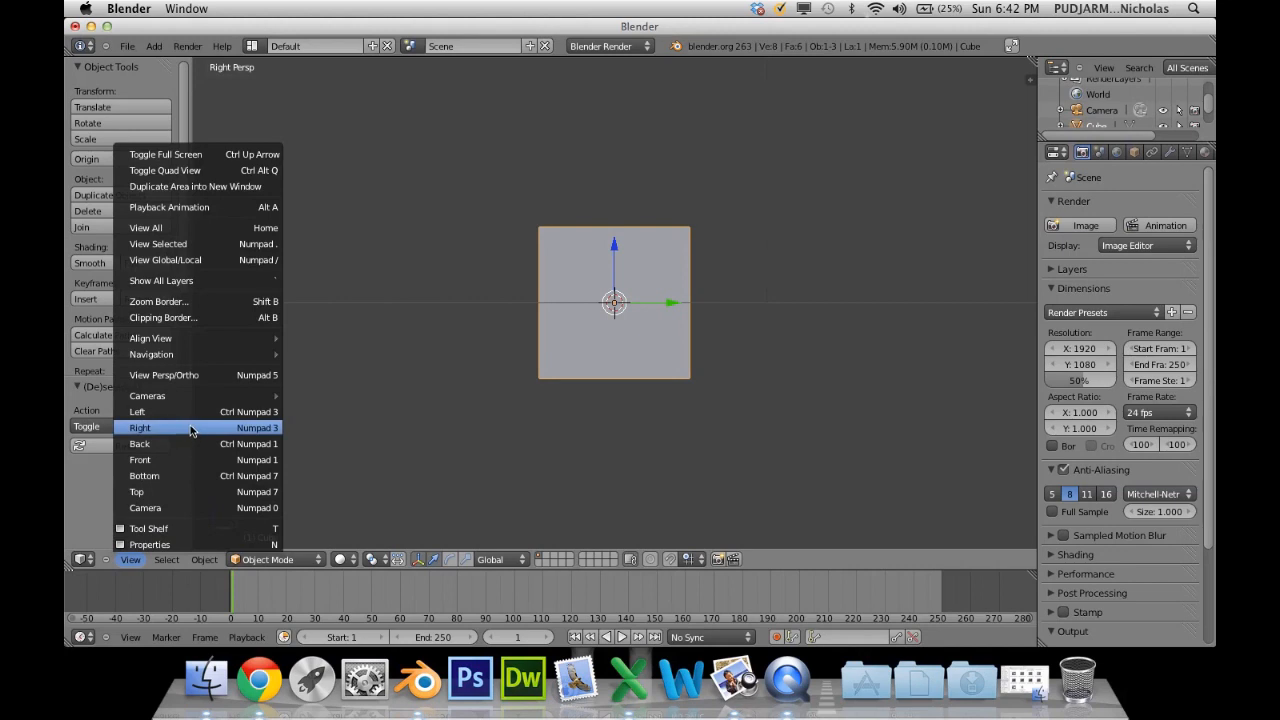
left_click(182, 492)
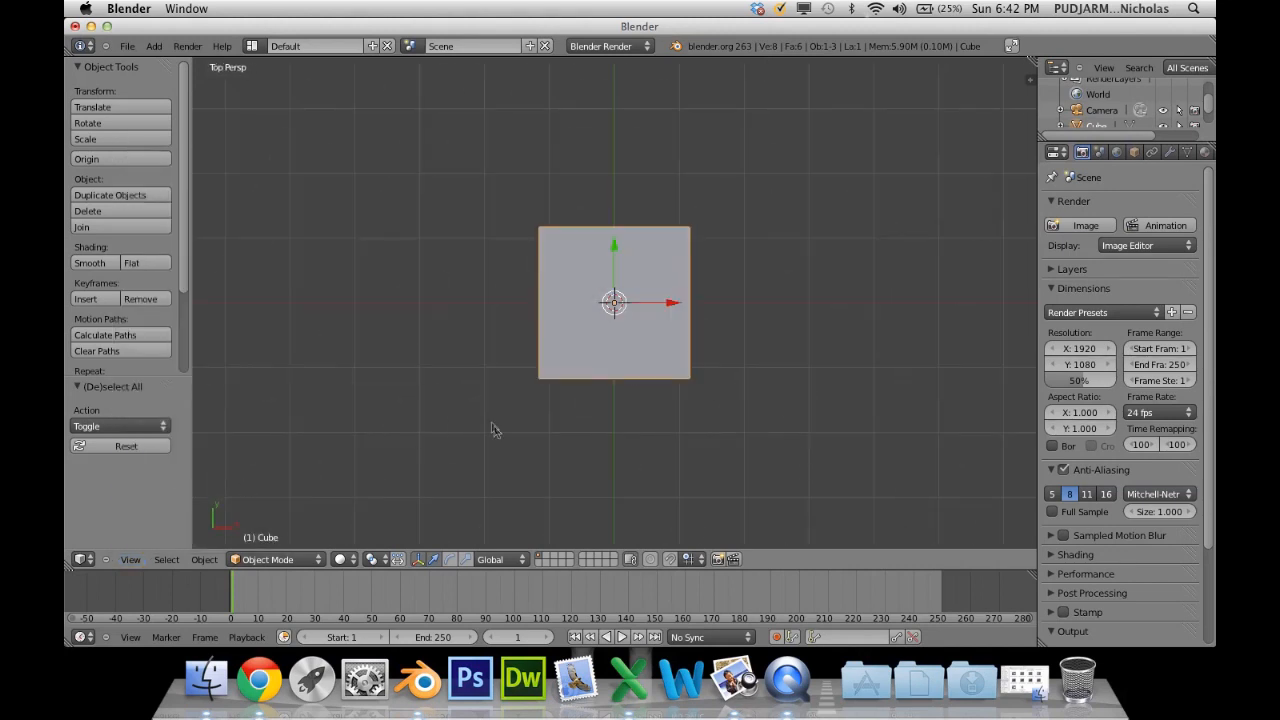
middle_click_drag(571, 452, 505, 345)
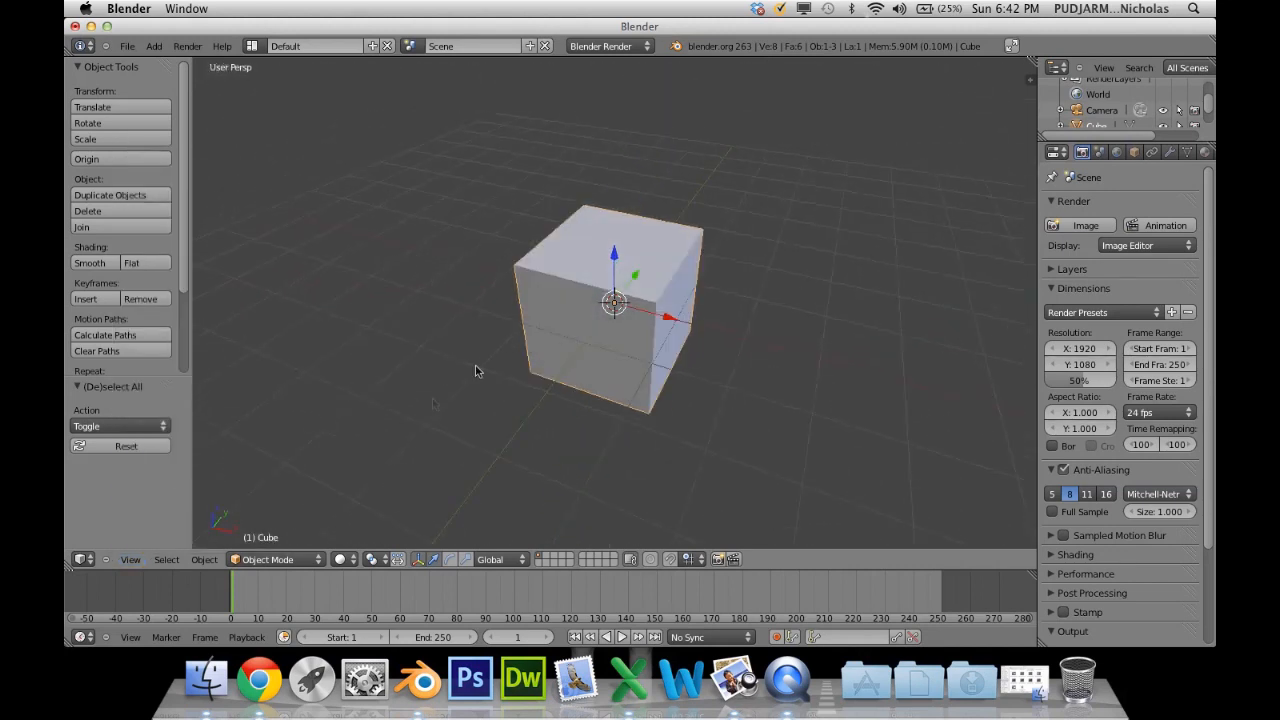
Examine the cube close up and from farther away, ending with its top and one side face in view.
left_click(132, 560)
middle_click_drag(608, 346, 405, 321)
scroll(586, 346, "up", 4)
scroll(657, 330, "up", 5)
scroll(655, 330, "down", 10)
middle_click_drag(528, 340, 674, 425)
scroll(748, 352, "down", 3)
scroll(735, 365, "up", 6)
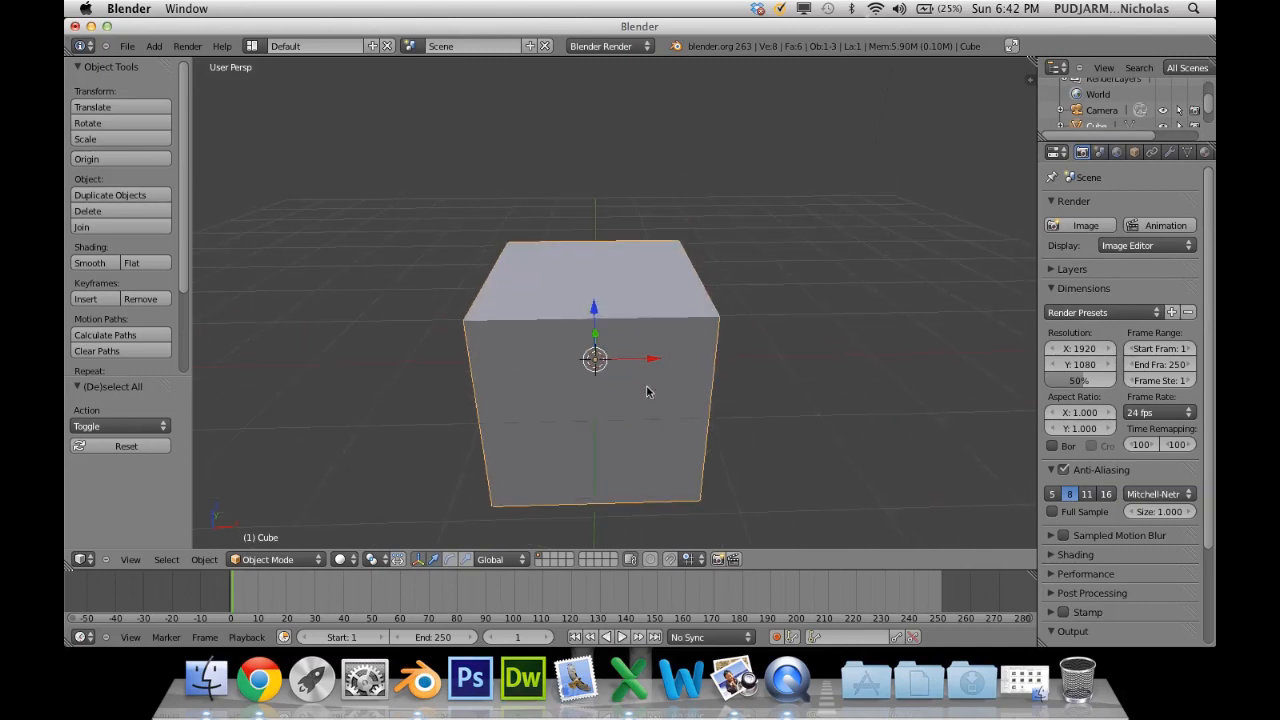
In Edit Mode, select the two rear vertices of the cube's top face and scale the edge between them larger.
key("Tab")
right_click(505, 238)
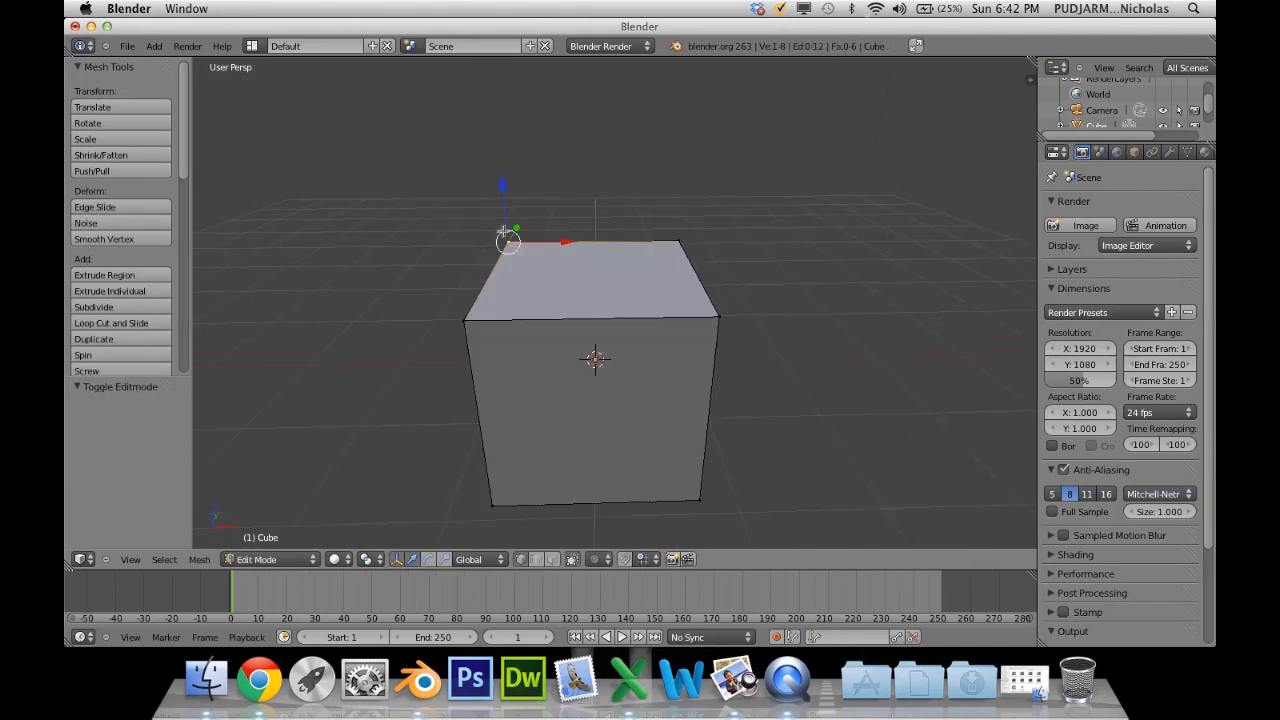
right_click(680, 243, "shift")
middle_click_drag(680, 243, 558, 308)
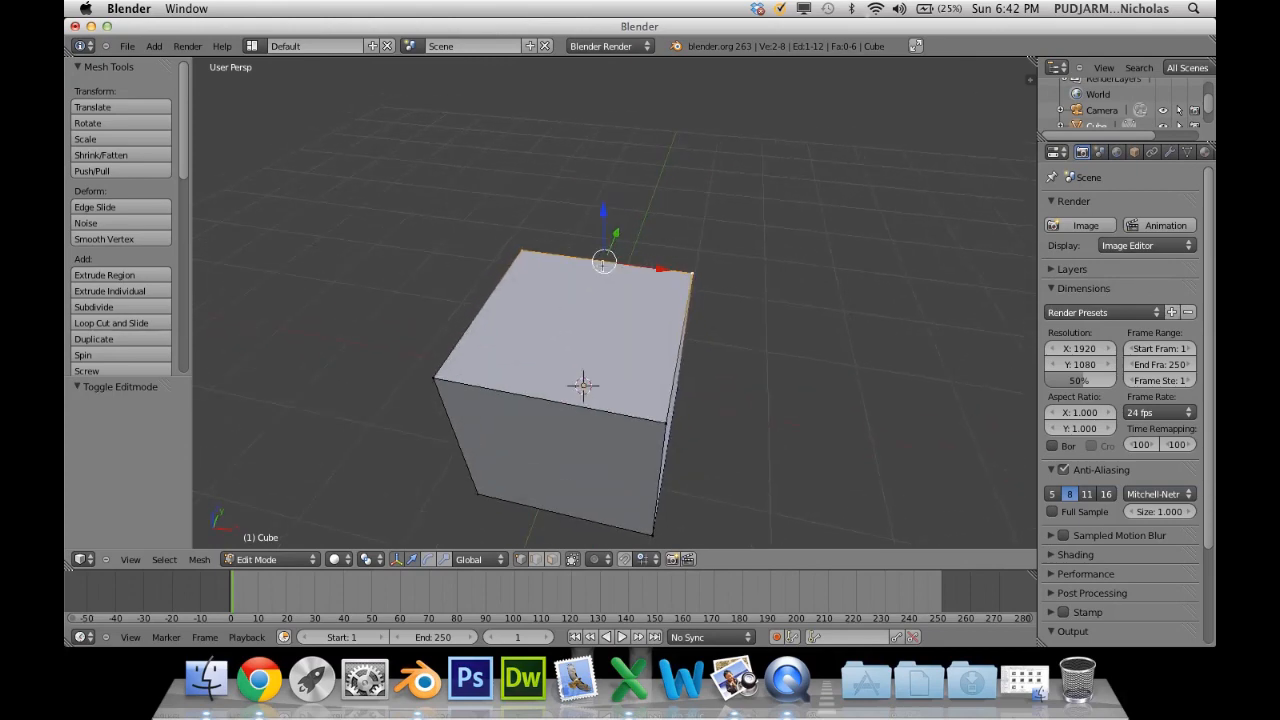
scroll(604, 263, "up", 4)
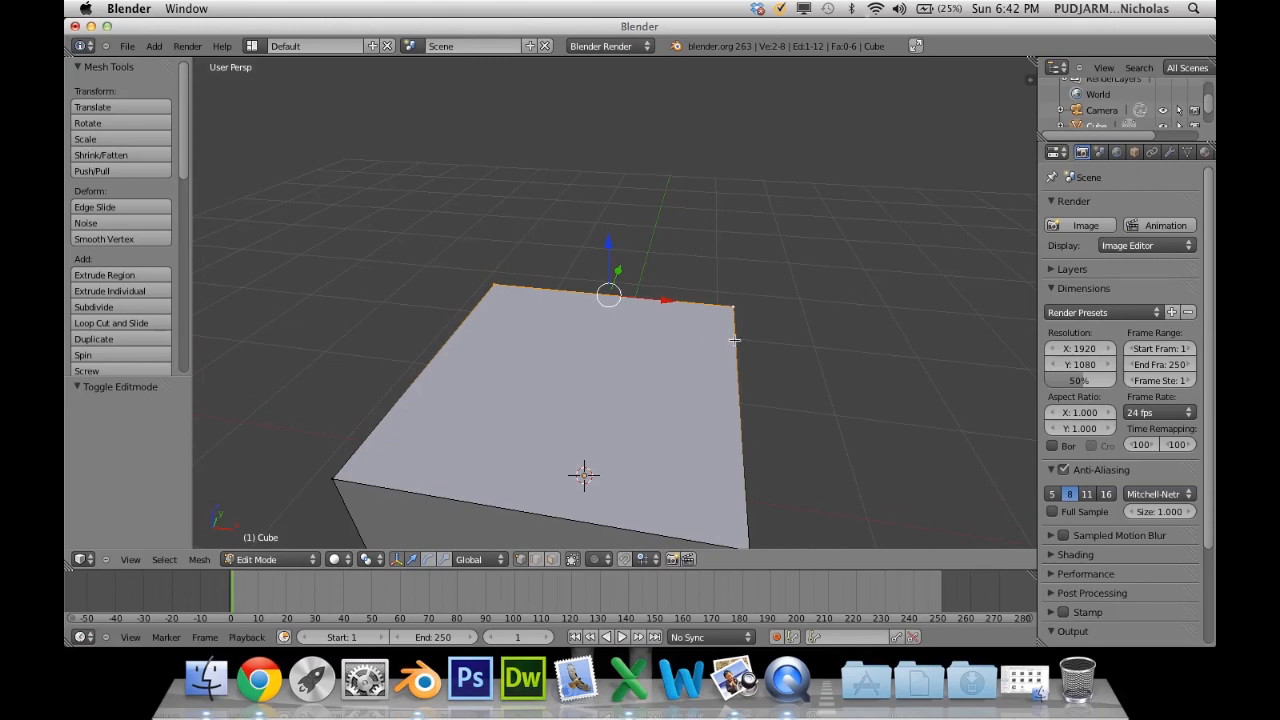
key("s")
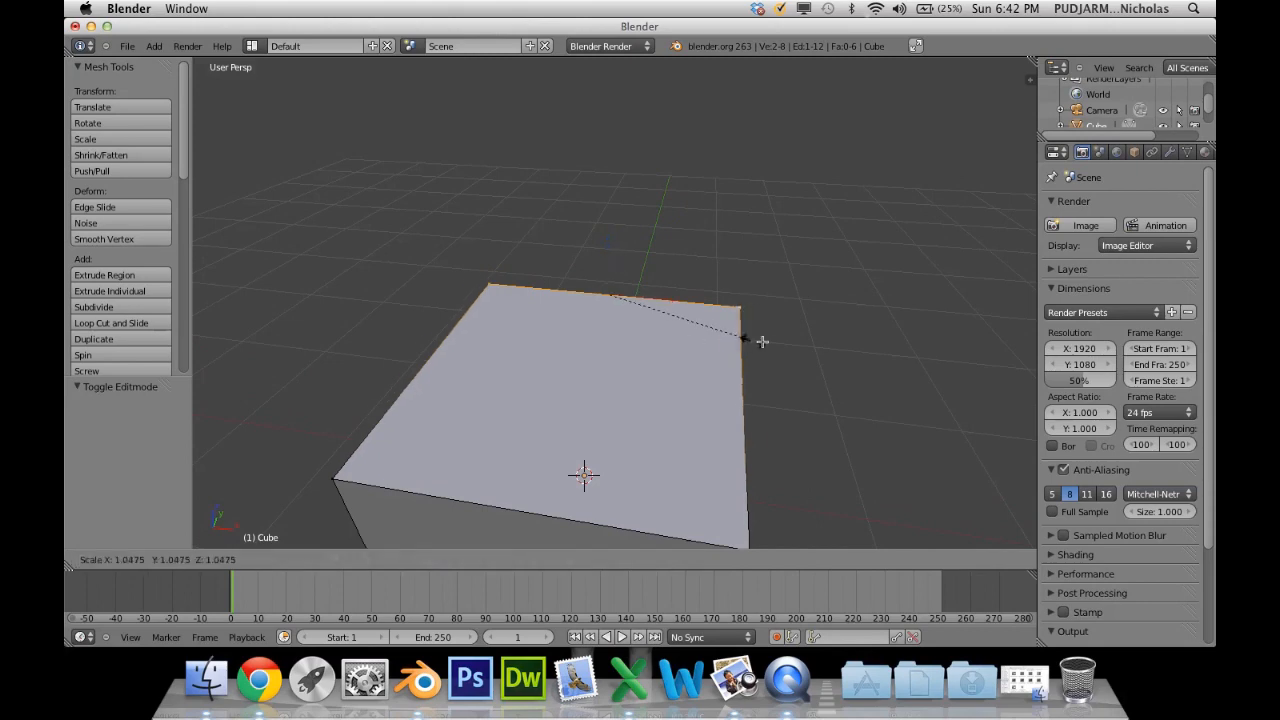
left_click(949, 354)
Move the widened top edge along the Z axis and by 0.438 along the X axis.
middle_click_drag(949, 354, 672, 300)
key("g")
key("z")
left_click(688, 254)
left_click_drag(706, 264, 732, 268)
middle_click_drag(732, 268, 650, 297)
left_click_drag(615, 284, 551, 288)
left_click(551, 288)
middle_click_drag(551, 288, 739, 284)
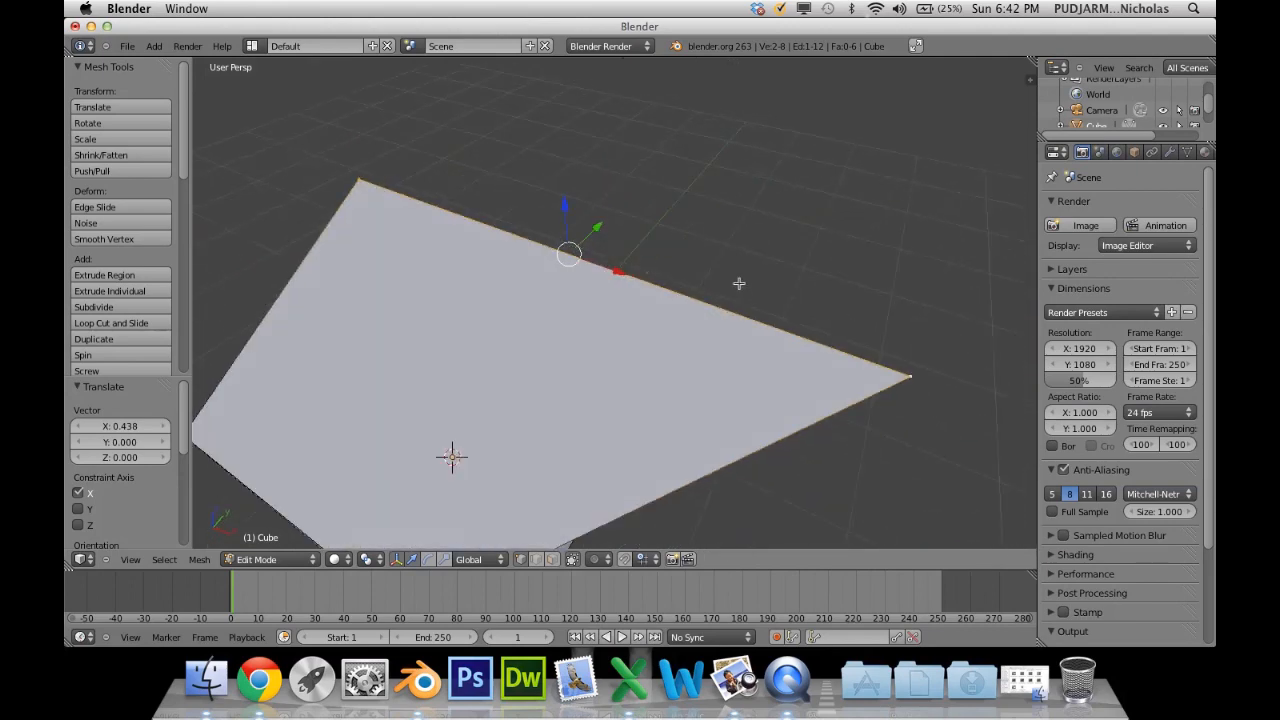
Move the cube's widened top edge 0.956 along the X axis.
scroll(597, 275, "down", 3)
scroll(597, 285, "up", 6)
middle_click_drag(597, 289, 541, 225)
left_click_drag(536, 242, 770, 260)
scroll(700, 264, "down", 8)
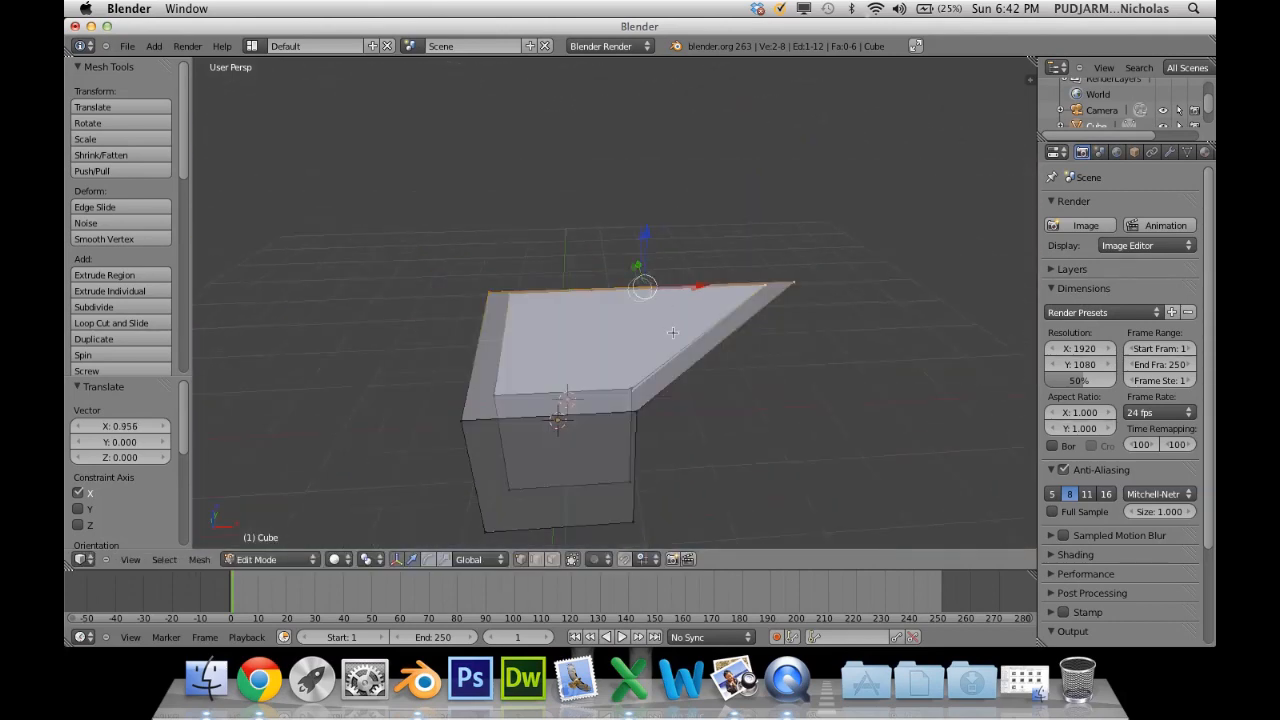
middle_click_drag(559, 341, 596, 340)
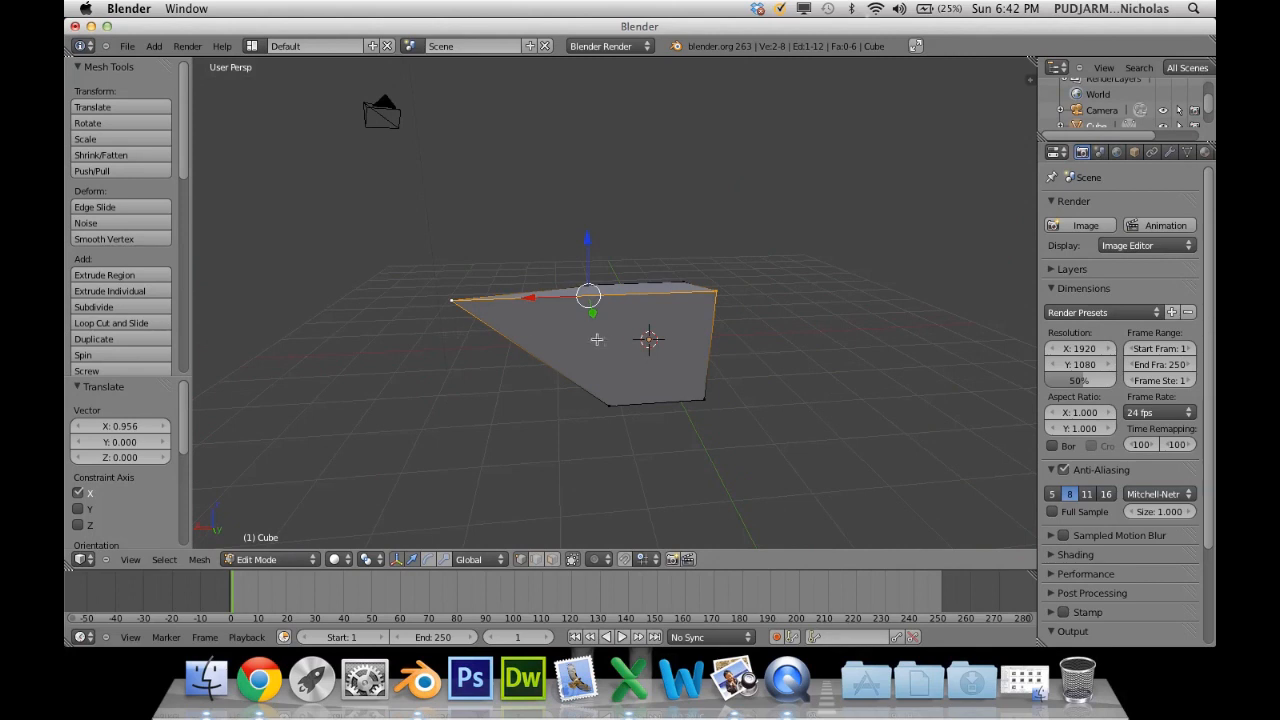
scroll(627, 340, "up", 4)
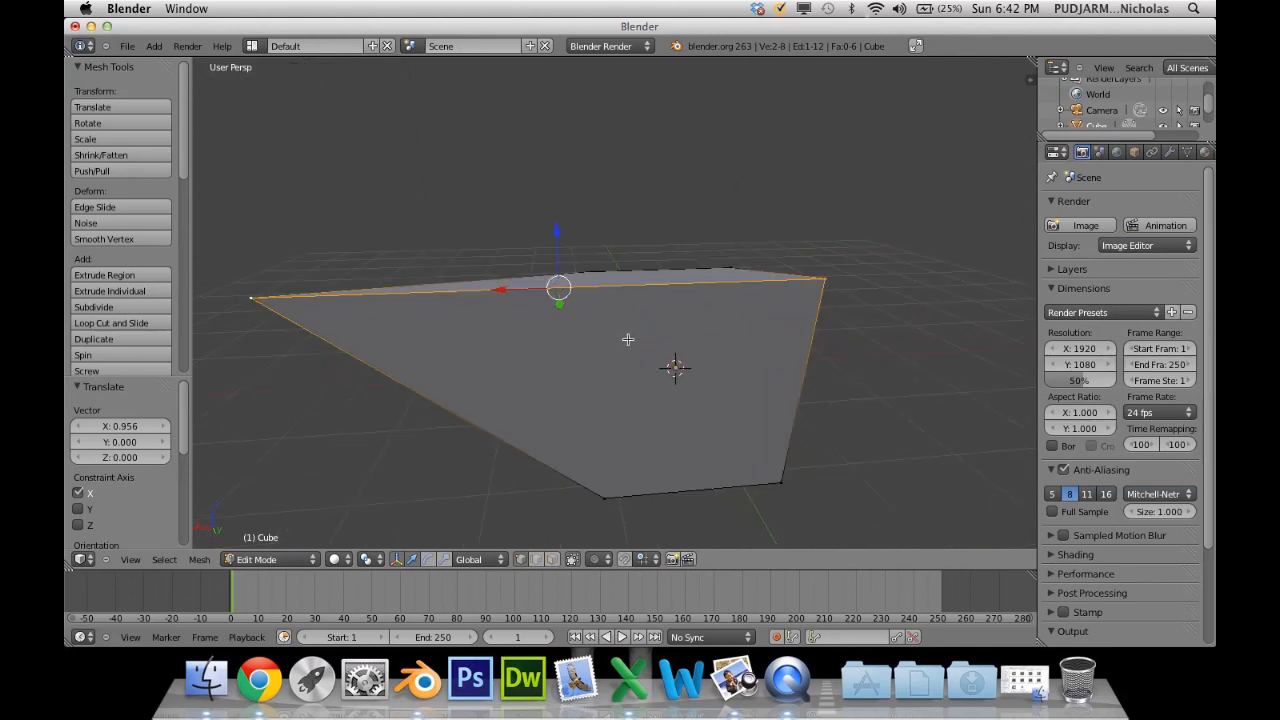
Move the top edge freely twice, by X 0.579, Y 0.789, Z 0.413 and by X 0.656, Y 0.335, Z 0.627.
key("g")
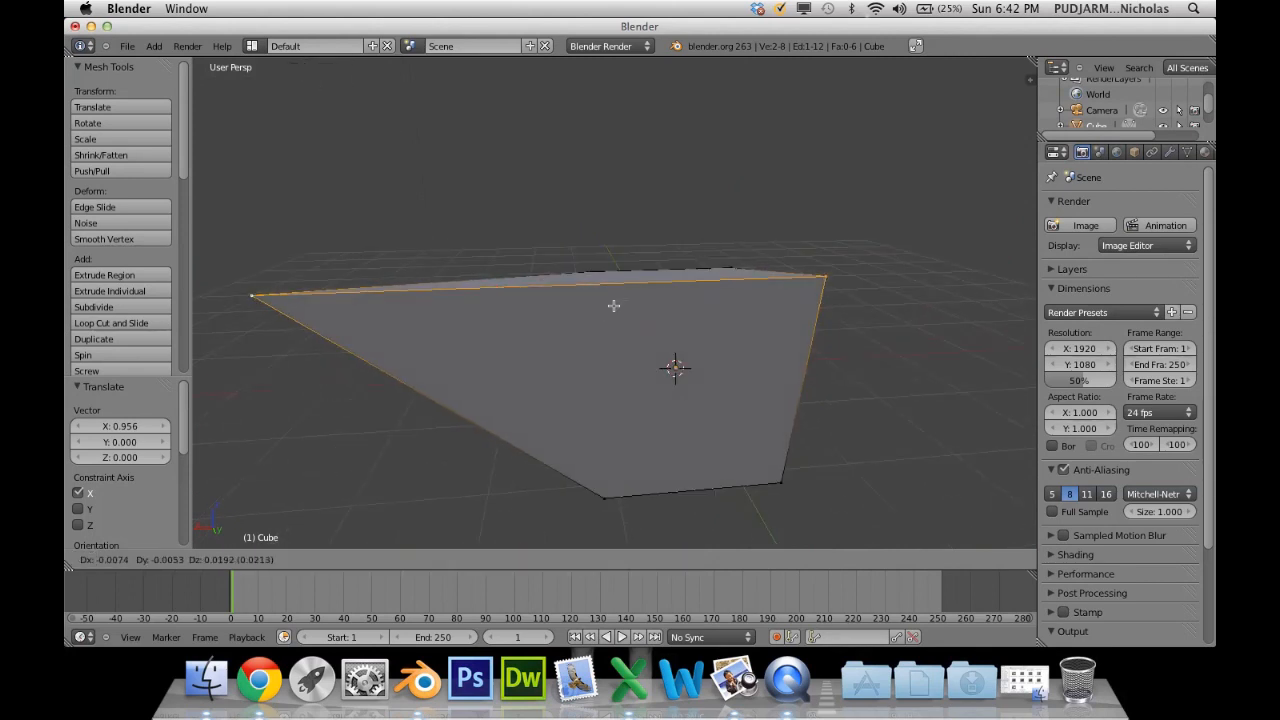
left_click(678, 357)
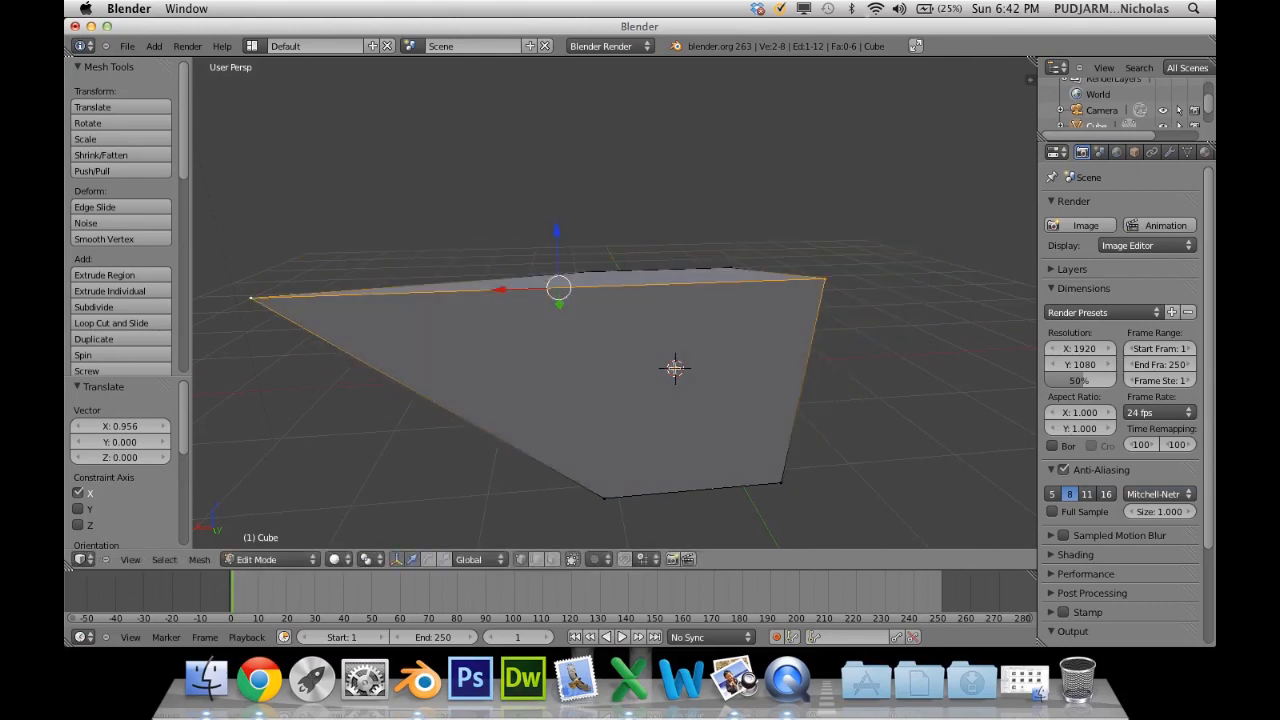
middle_click_drag(639, 349, 501, 394)
key("g")
left_click(641, 299)
middle_click_drag(645, 300, 626, 346)
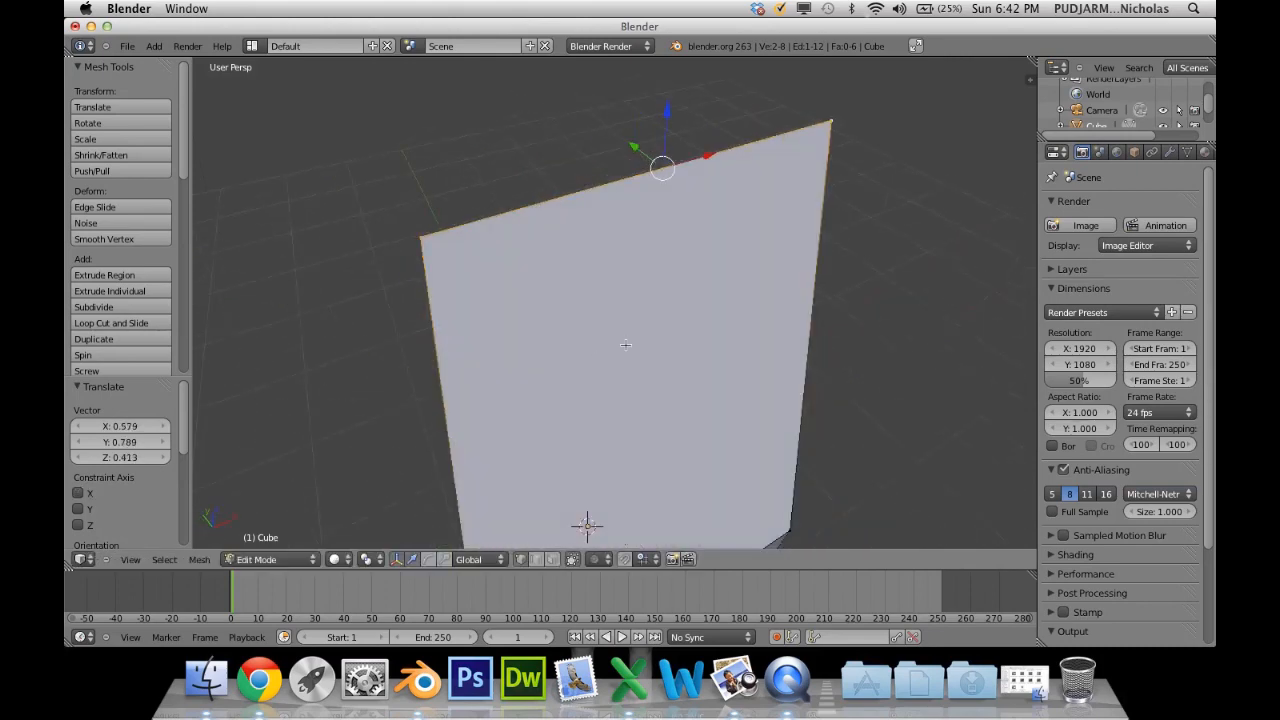
key("g")
left_click(674, 252)
middle_click_drag(674, 252, 580, 270)
In the front view, move the top edge freely upward and farther along positive X.
left_click(130, 559)
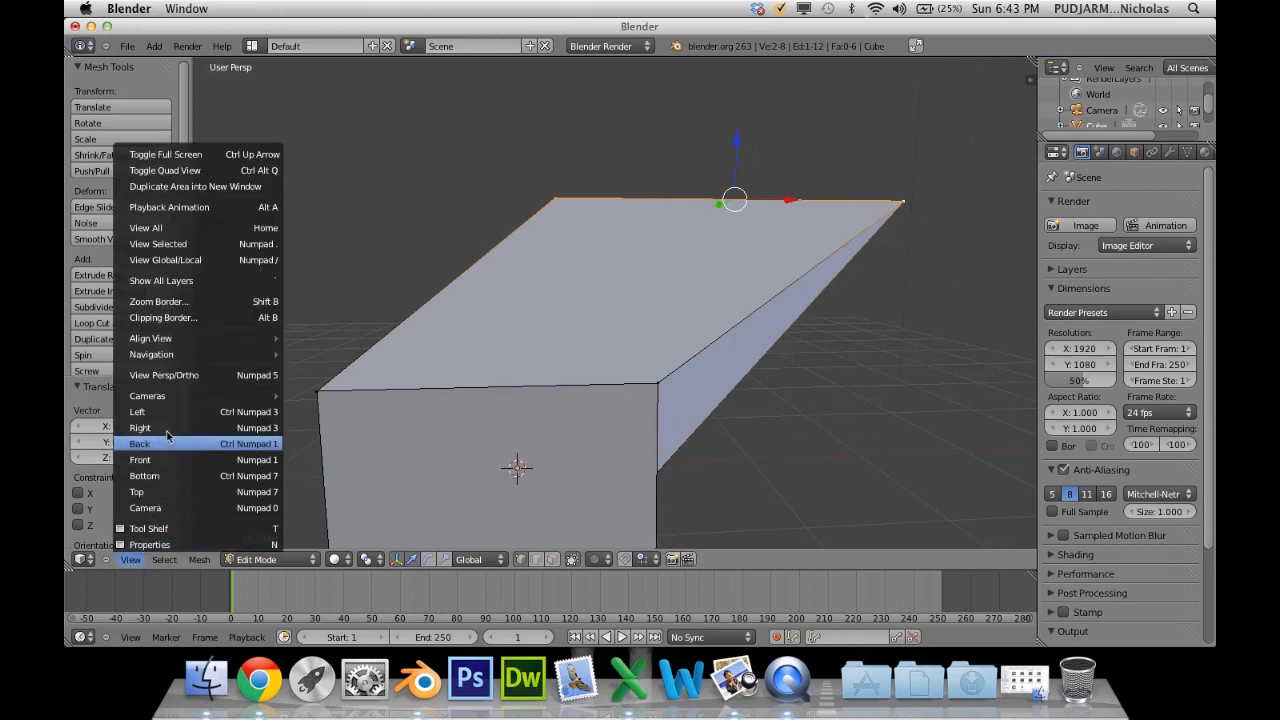
left_click(163, 459)
scroll(549, 397, "down", 7)
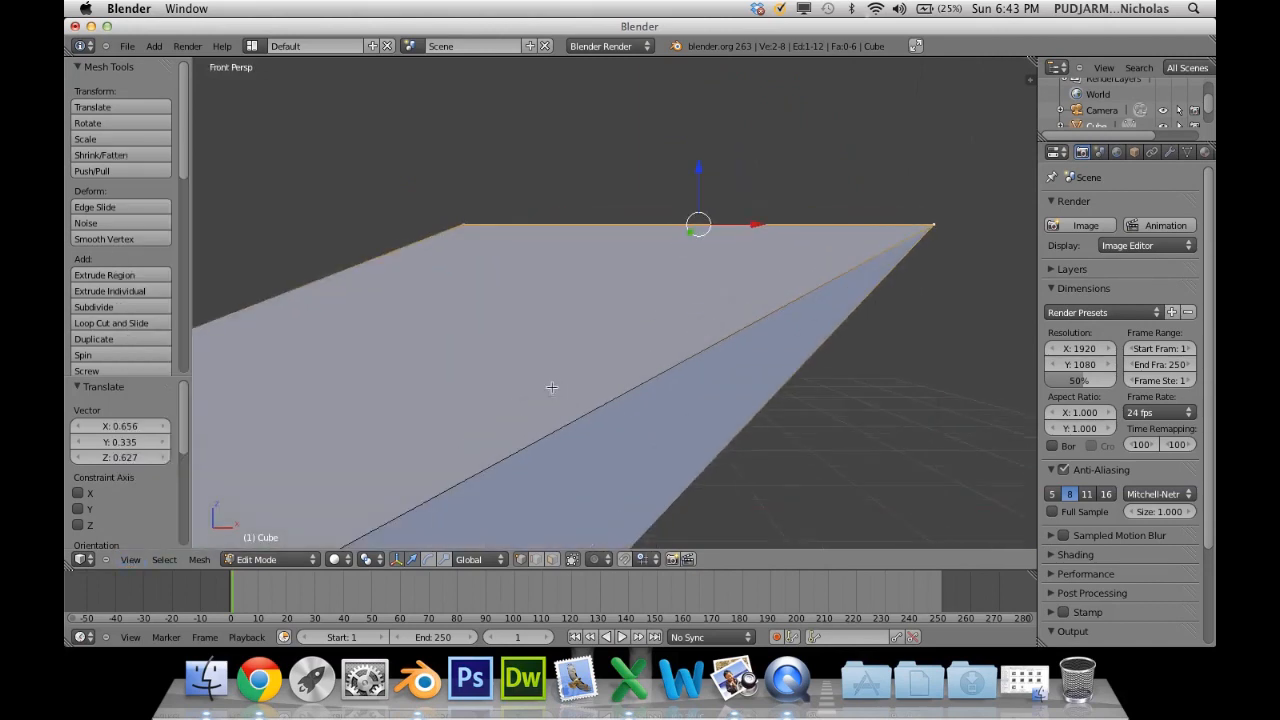
key("g")
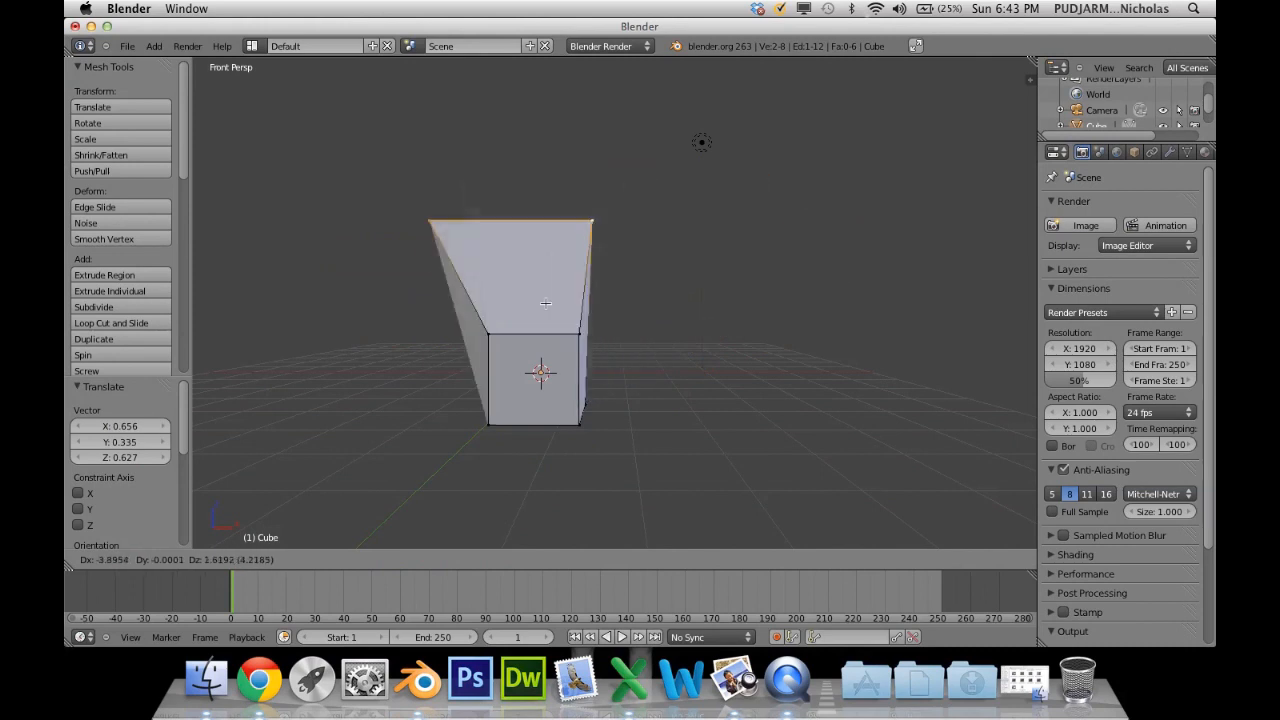
right_click(724, 274)
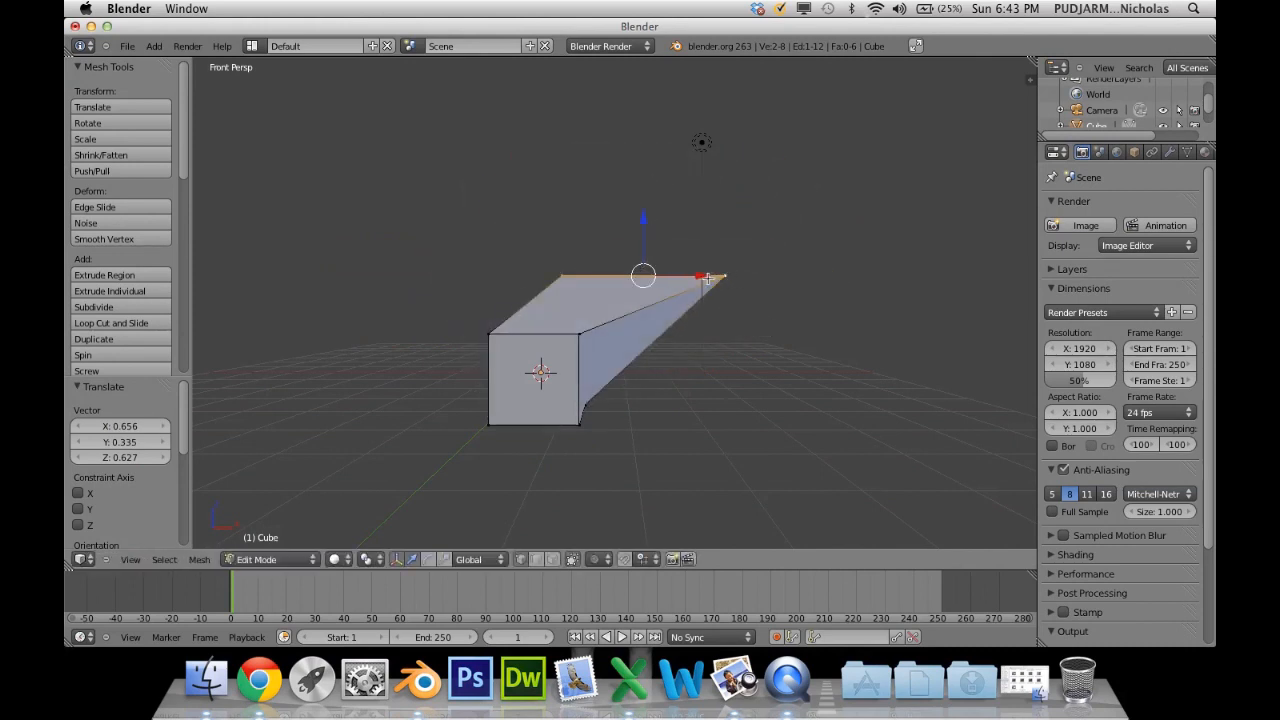
key("g")
left_click(800, 225)
middle_click_drag(800, 226, 709, 295)
Leave Edit Mode and delete the reshaped cube from the scene.
middle_click_drag(805, 283, 600, 325)
scroll(615, 314, "down", 2)
key("Tab")
key("x")
left_click(555, 373)
Add a plane mesh at the 3D cursor and rotate it 89° about the X axis to stand it upright.
middle_click_drag(548, 374, 609, 374)
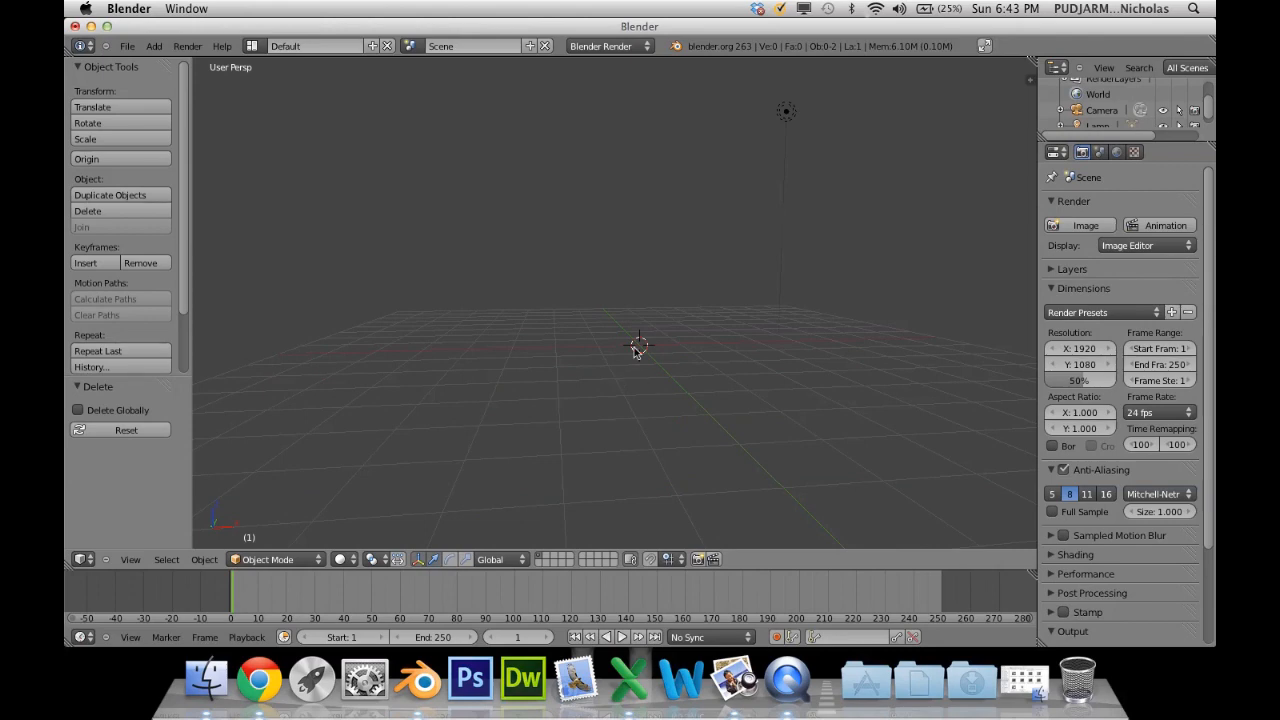
key("shift+a")
mouse_move(637, 349)
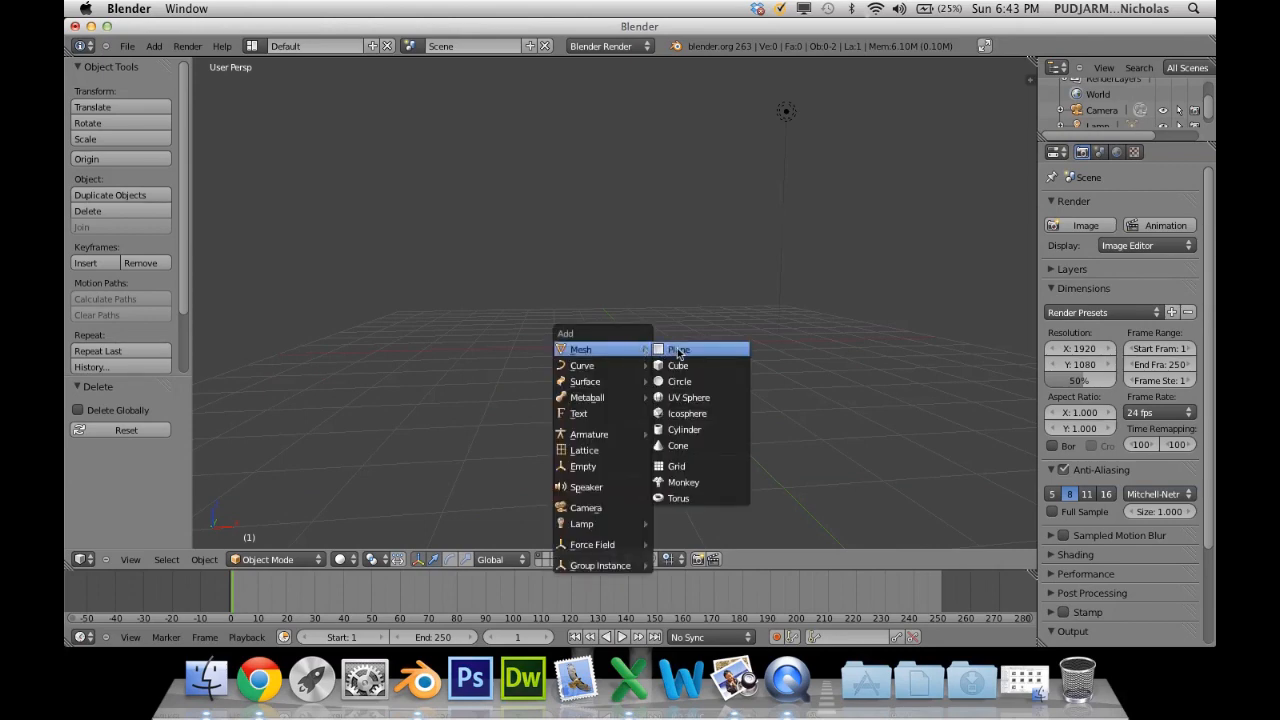
left_click(676, 350)
middle_click_drag(686, 351, 671, 371)
type("rx90")
key("Return")
scroll(677, 372, "down", 3)
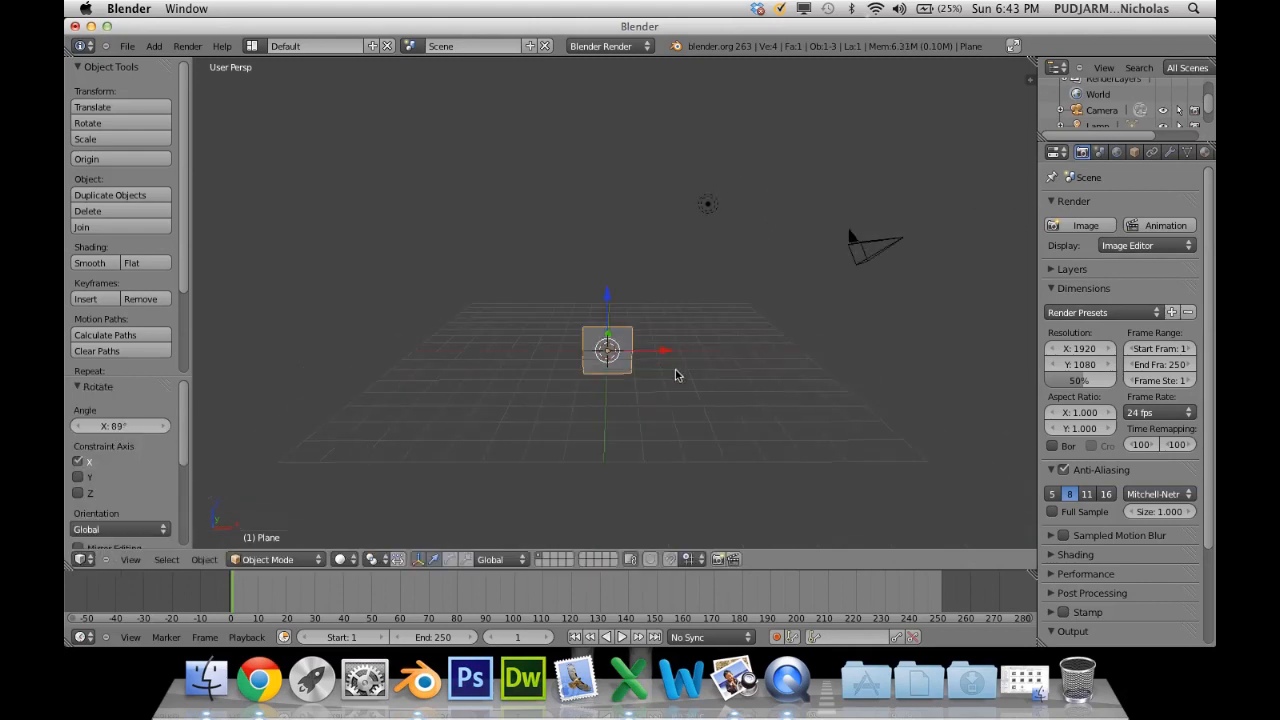
Rotate the upright plane 180° about the X axis.
scroll(676, 371, "up", 7)
middle_click_drag(675, 375, 664, 366)
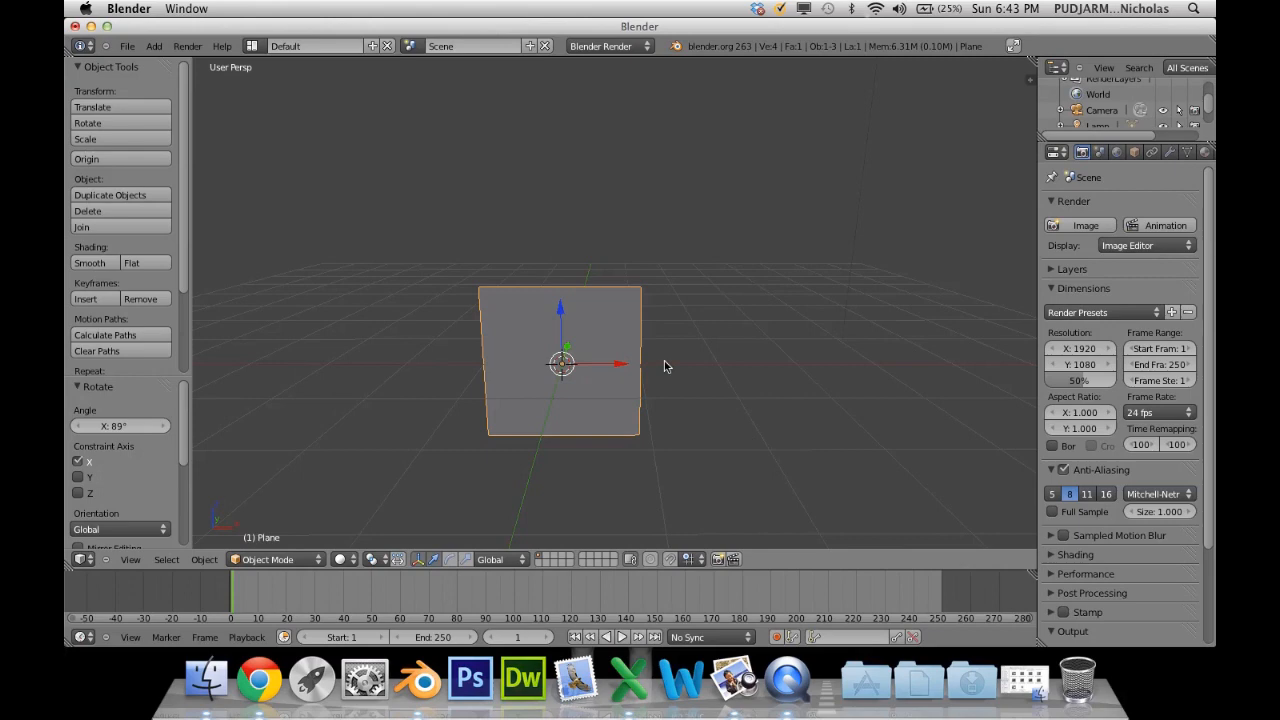
key("r")
key("x")
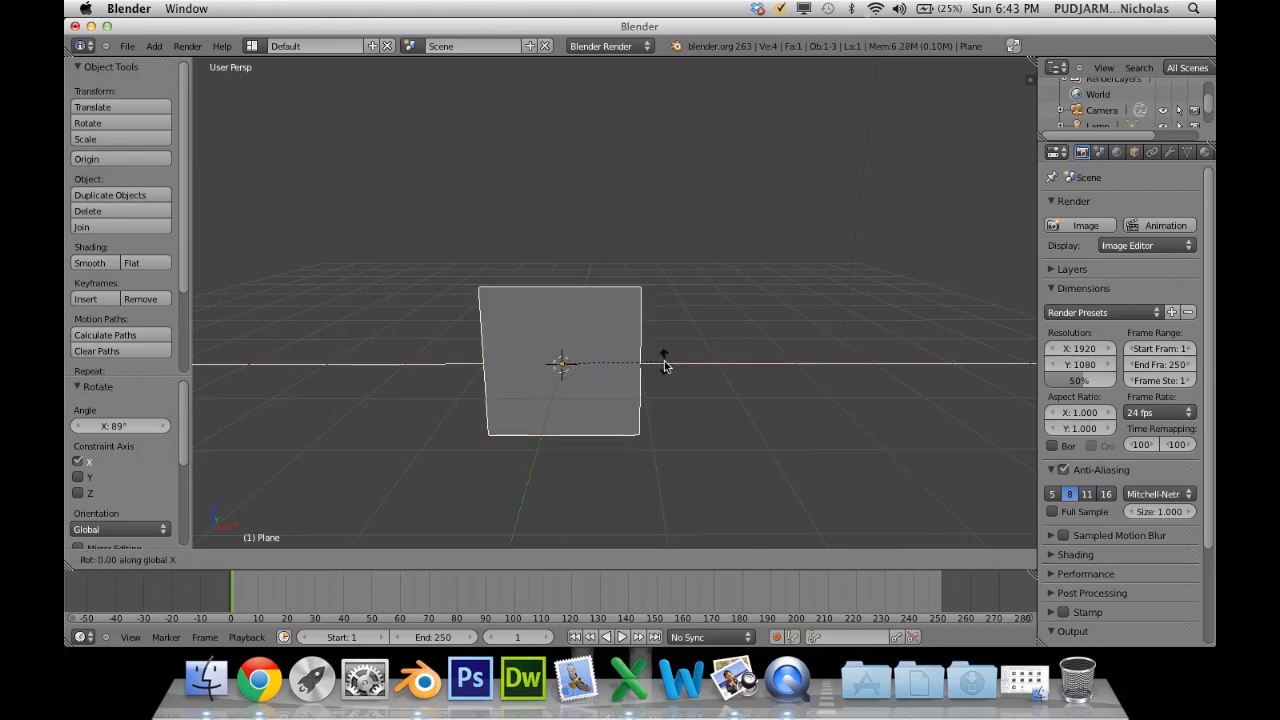
type("180")
key("Return")
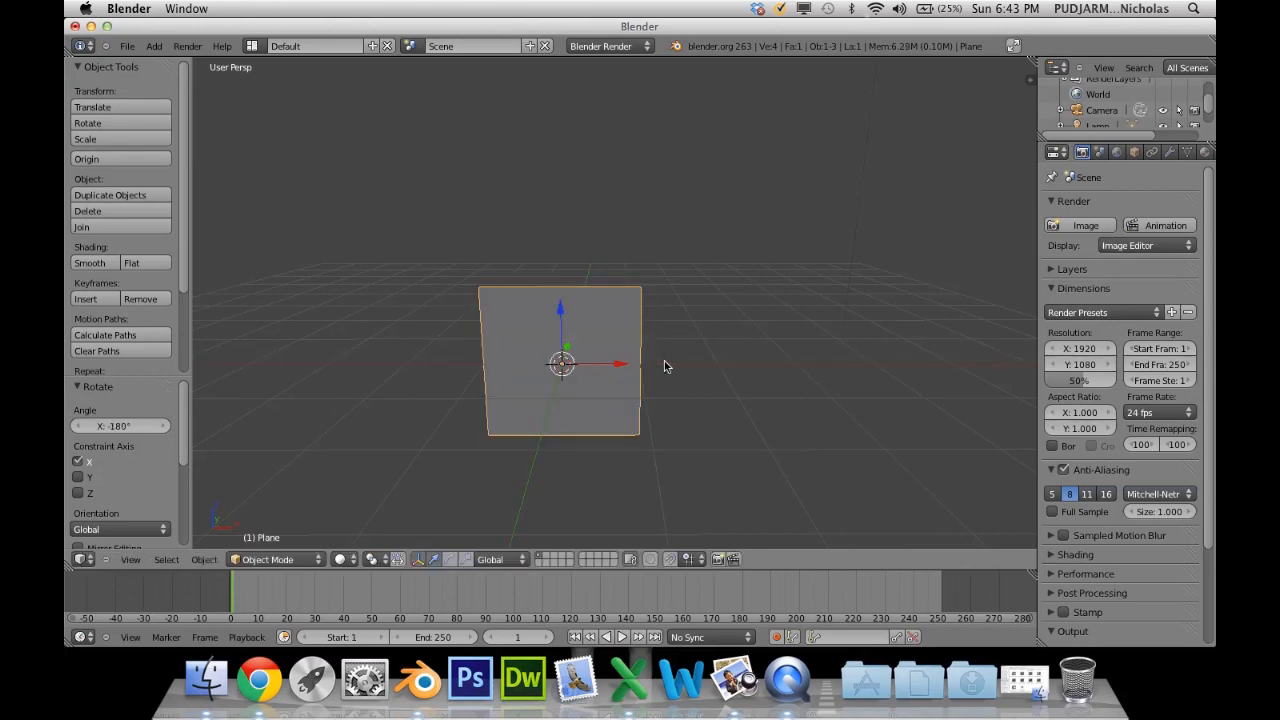
In Edit Mode, select the plane's two top vertices and extrude them about 2.118 upward along Z.
key("a")
middle_click_drag(651, 360, 666, 308)
right_click(658, 265)
key("Tab")
middle_click_drag(663, 263, 586, 286)
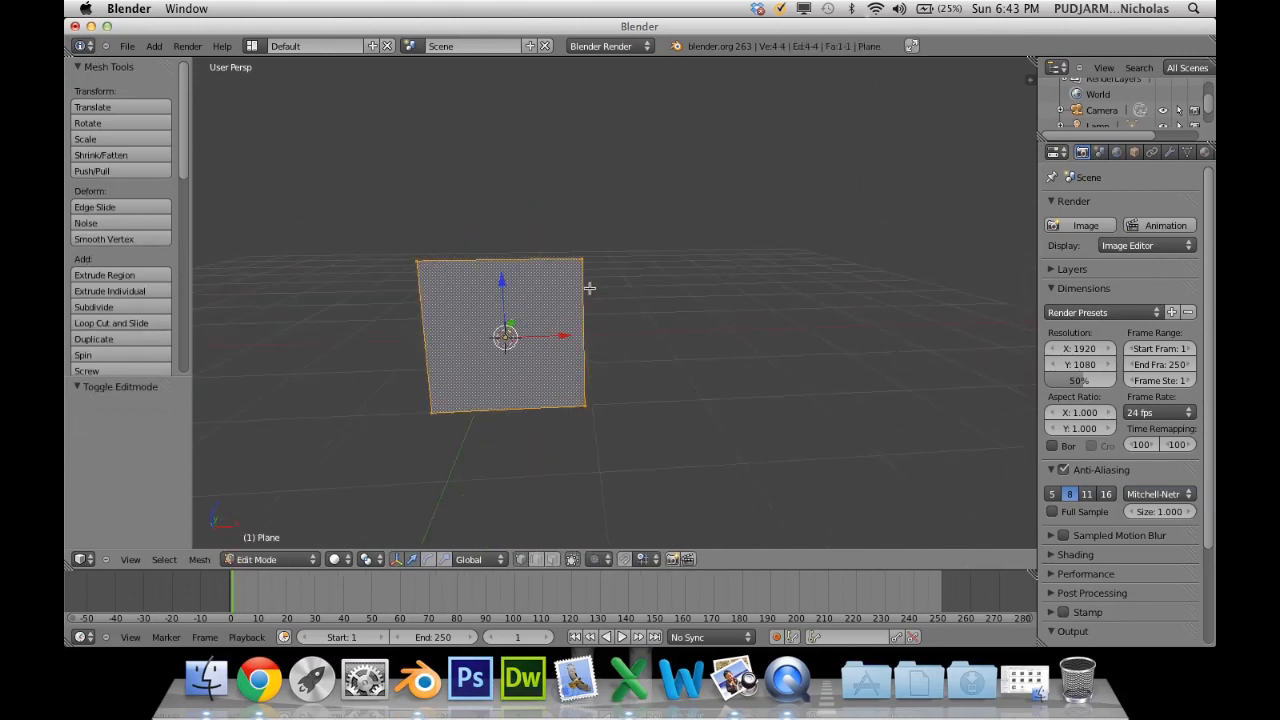
key("a")
right_click(582, 262)
right_click(431, 263, "shift")
middle_click_drag(515, 314, 584, 347)
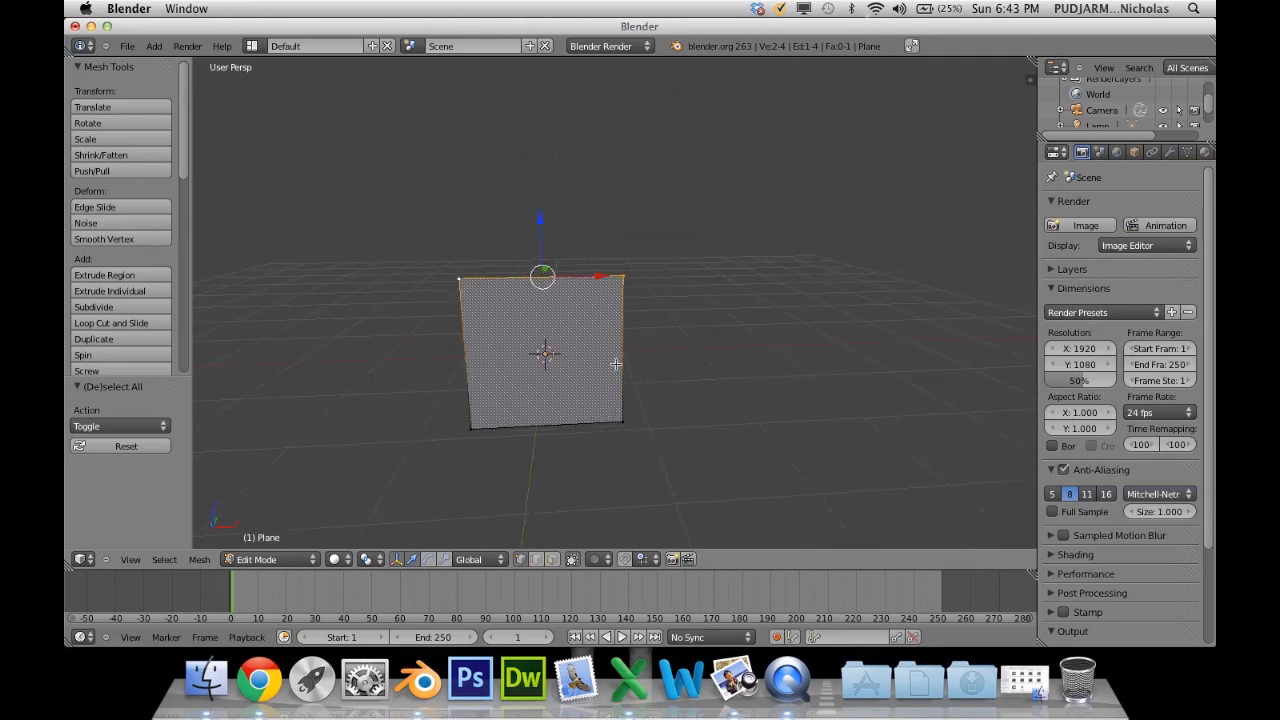
key("e")
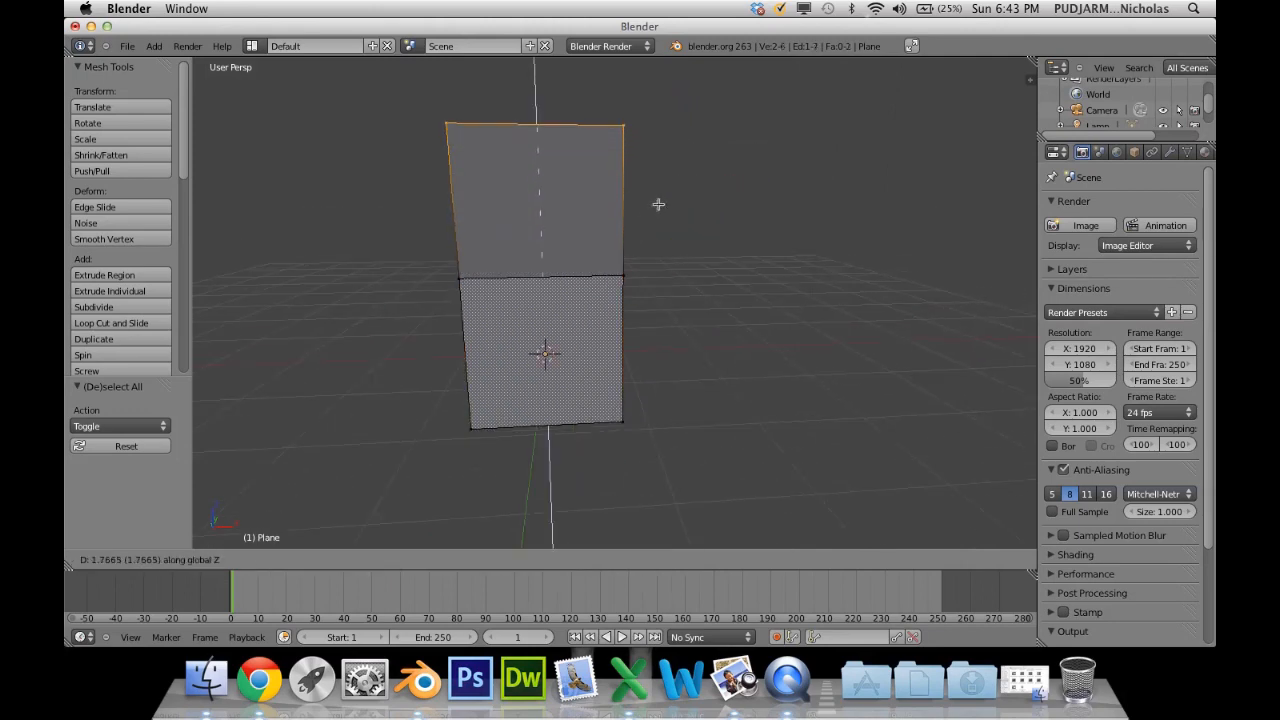
left_click(674, 173)
middle_click_drag(673, 172, 603, 262, "shift")
Select the two right-hand vertices of the upper face and extrude them about 2.657 along X.
right_click(564, 217)
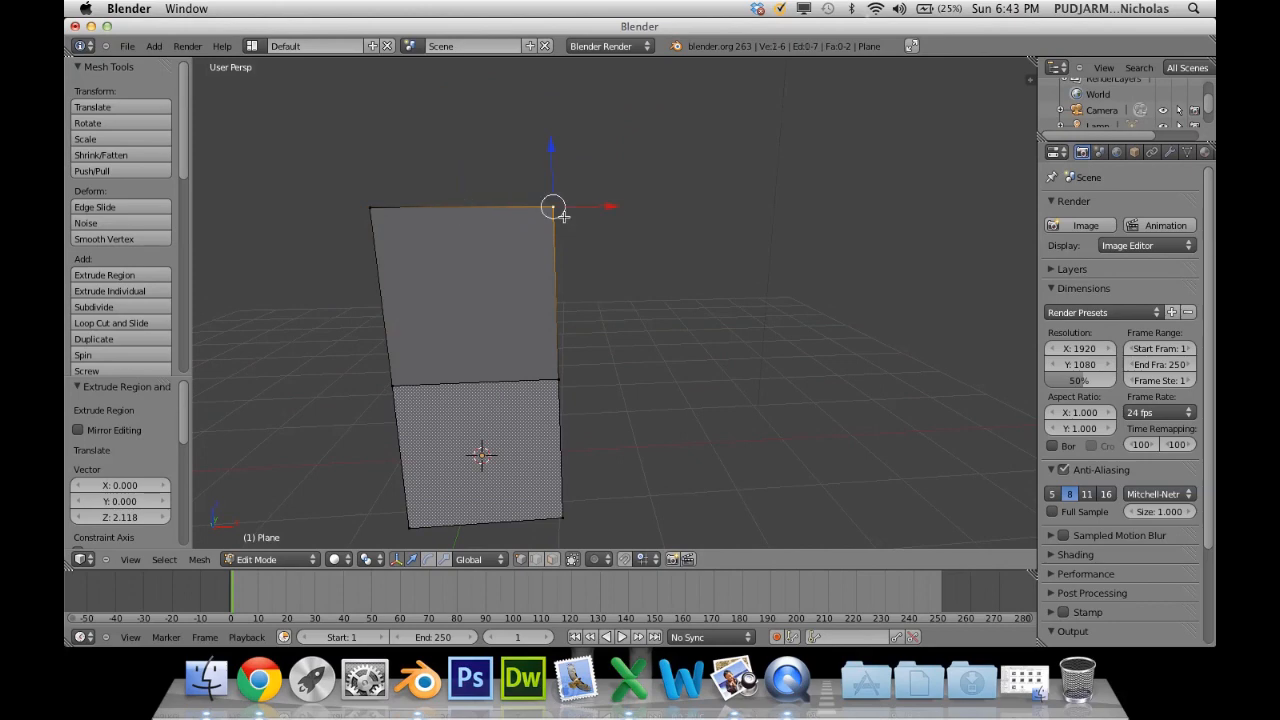
right_click(555, 350, "shift")
key("e")
key("x")
left_click(769, 356)
middle_click_drag(769, 356, 734, 346)
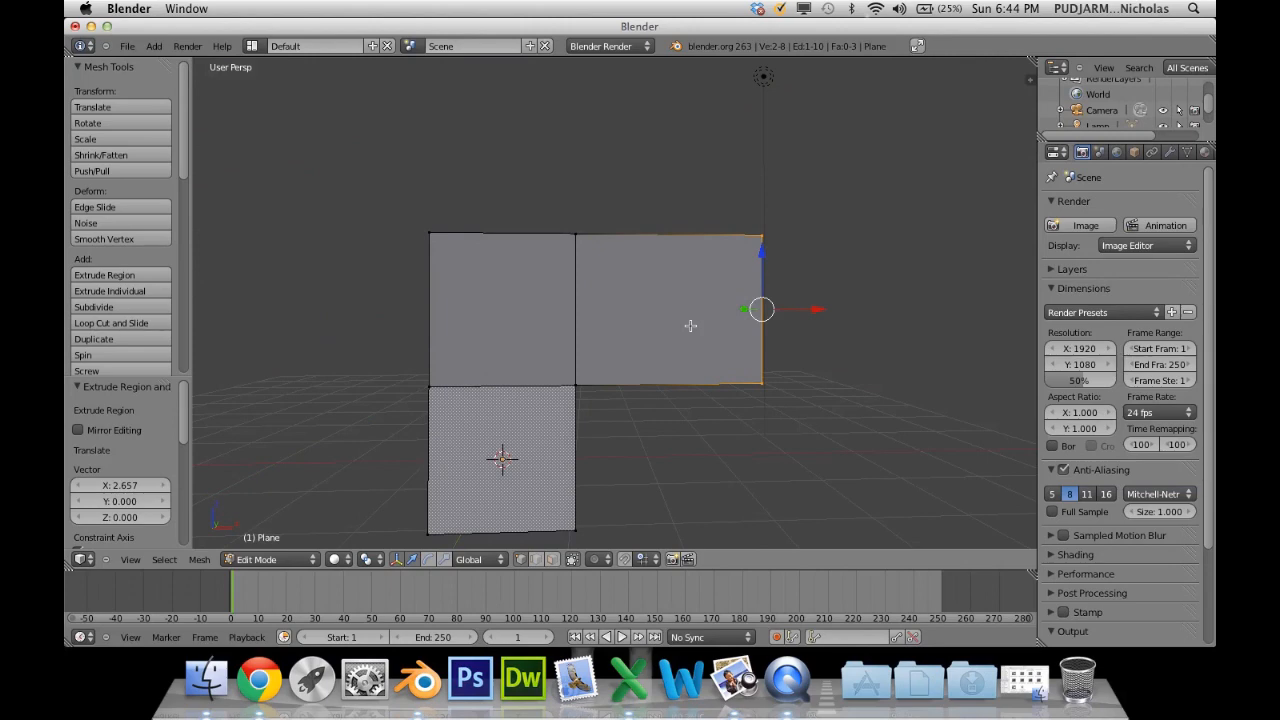
Add a vertical loop cut to the sideways-extruded face and slide it toward the outer edge.
key("ctrl+r")
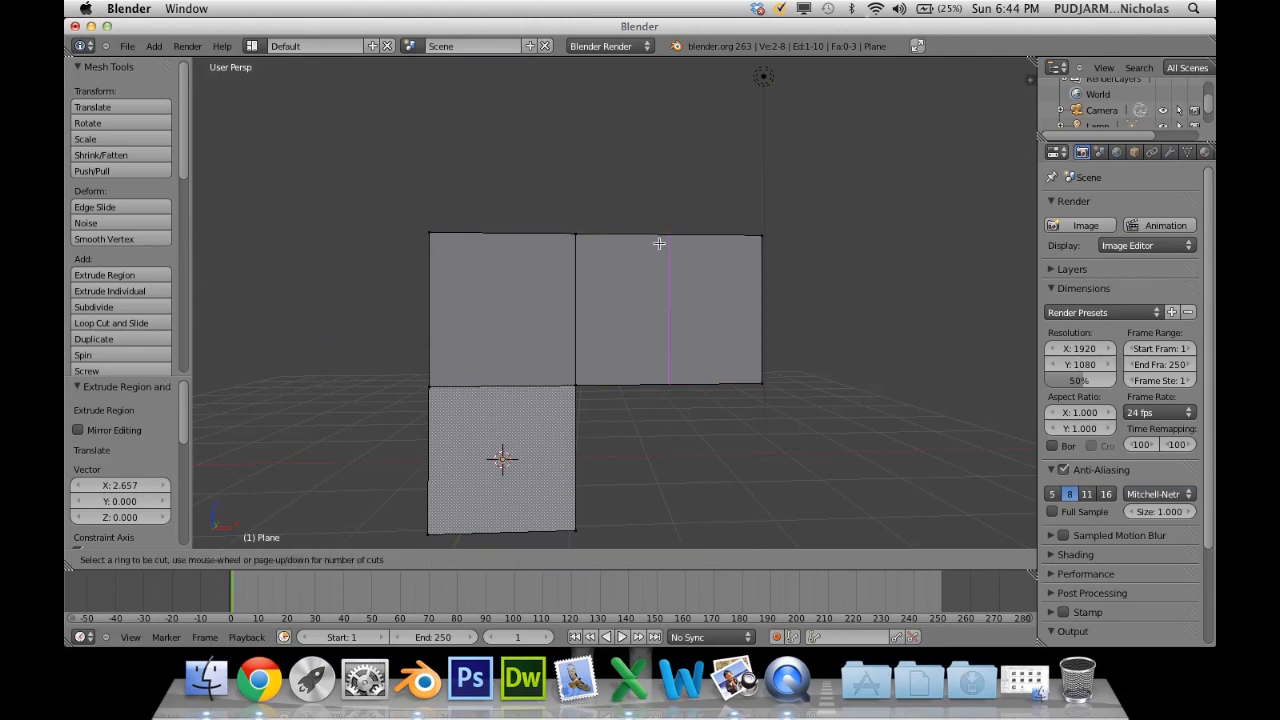
left_click(658, 241)
left_click(710, 380)
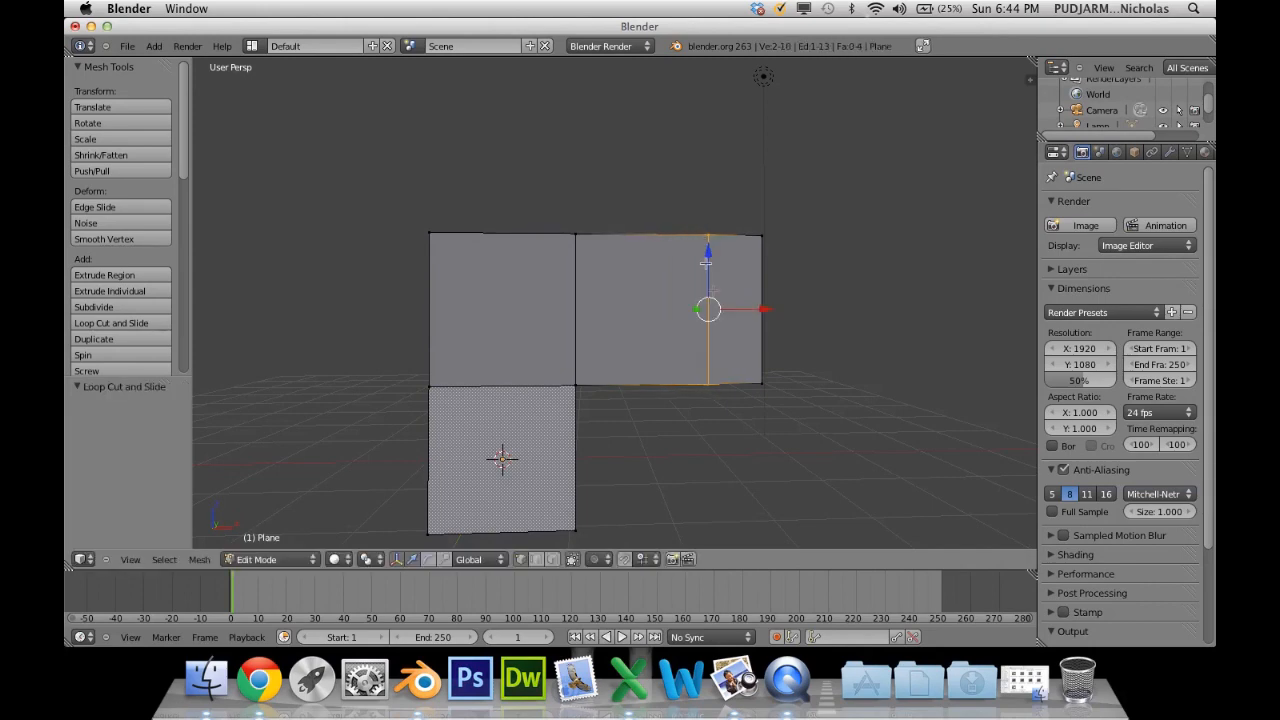
Extrude the narrow outer face's bottom edge about 2.97 downward along Z, and lower it another 0.949.
key("a")
middle_click_drag(724, 404, 680, 314, "shift")
right_click(652, 290)
right_click(713, 302, "shift")
key("e")
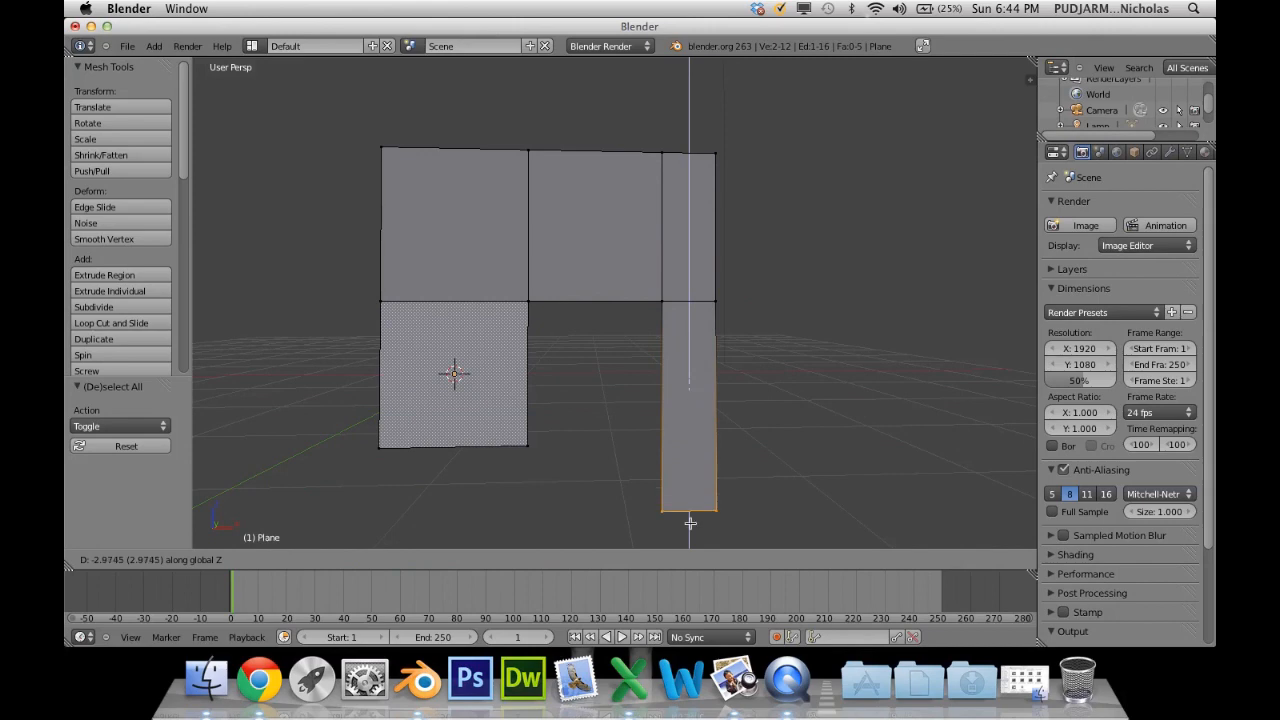
left_click(690, 523)
middle_click_drag(690, 523, 679, 375, "shift")
left_click_drag(679, 274, 682, 341)
middle_click_drag(682, 330, 664, 352)
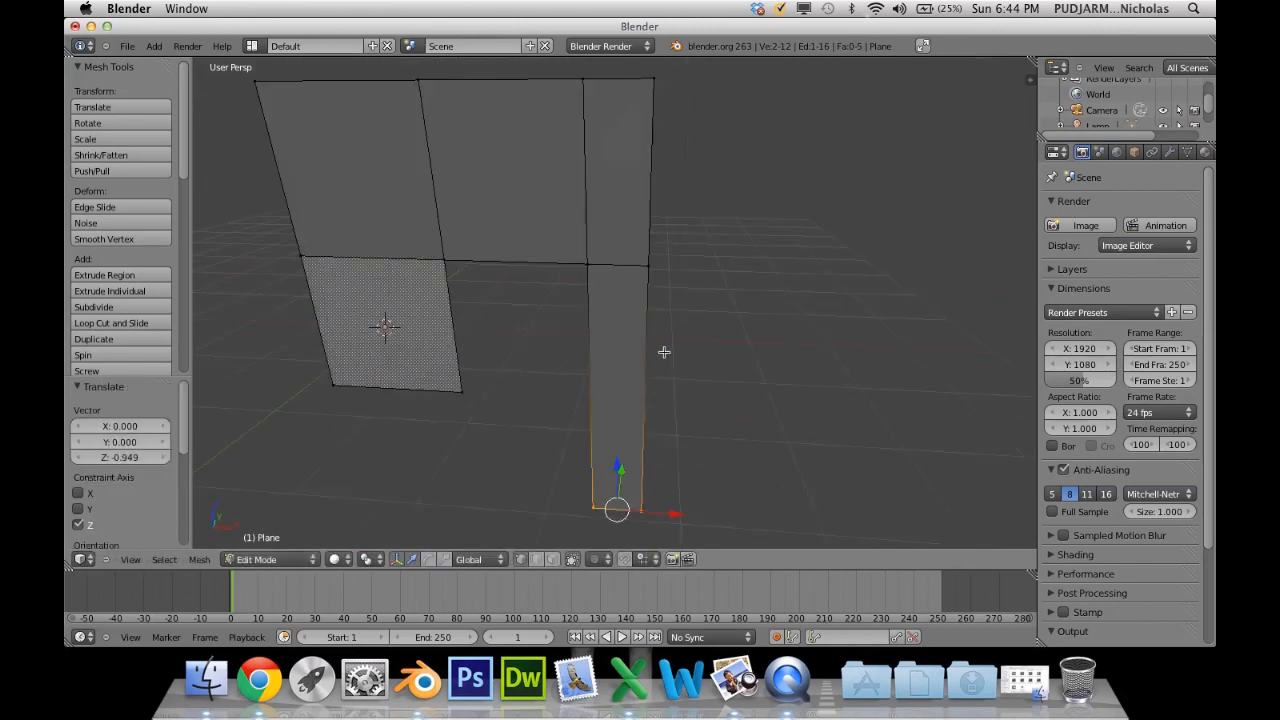
Switch to Object Mode and examine the extruded shape as a whole object.
key("Tab")
key("a")
key("a")
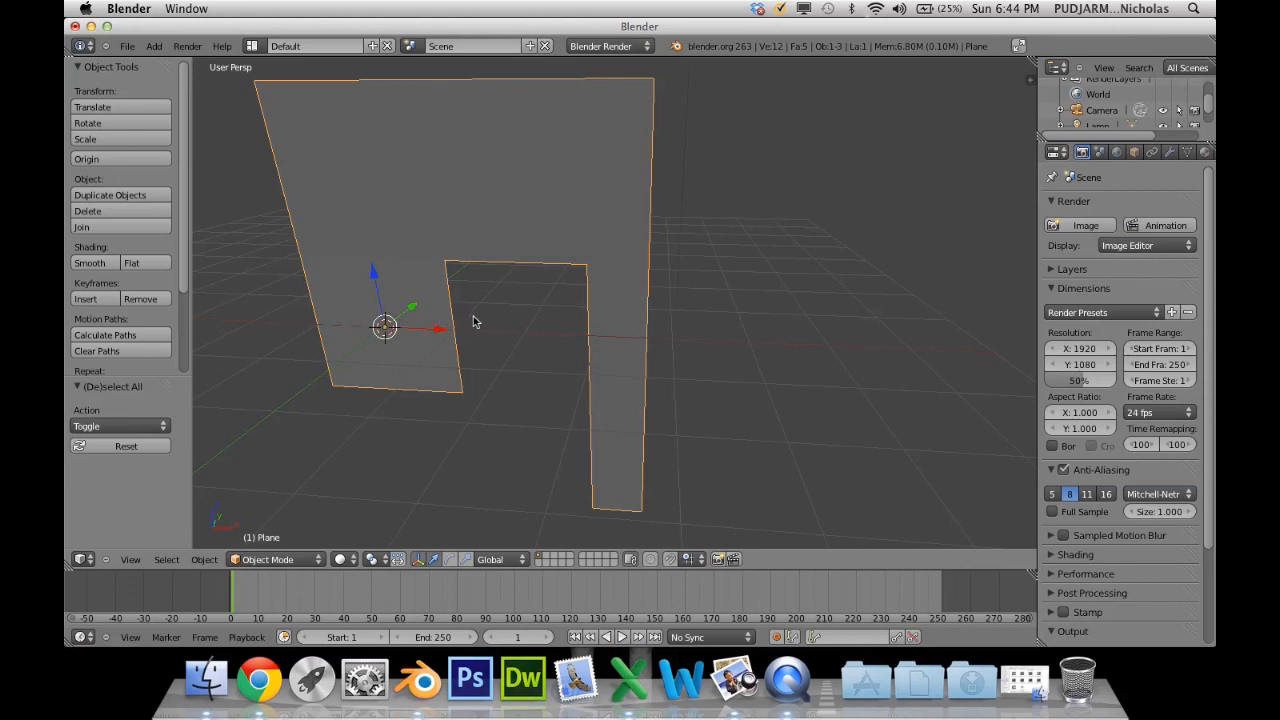
key("Tab")
key("Tab")
key("a")
middle_click_drag(424, 352, 541, 372)
In Edit Mode, extrude the three outer vertices of the top edge and pull them 3.622 along the Y axis.
right_click(600, 343)
key("Tab")
key("e")
left_click(590, 359)
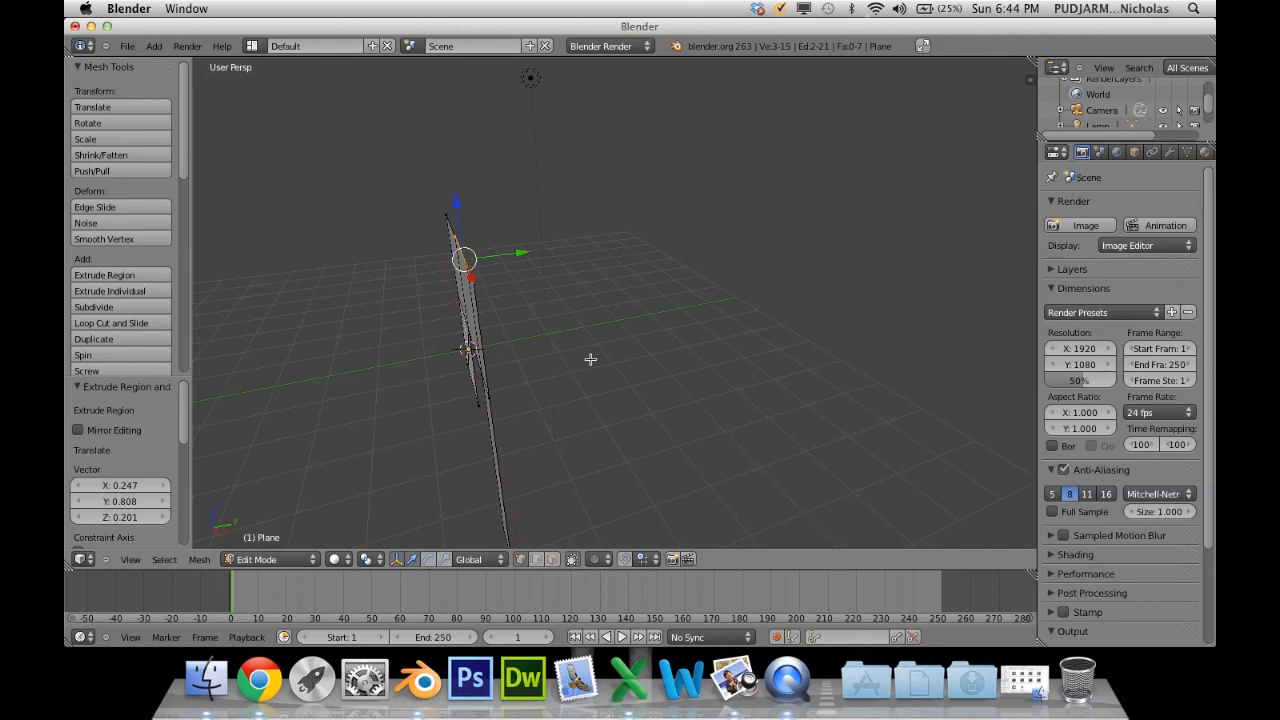
key("x")
left_click_drag(518, 253, 745, 226)
middle_click_drag(745, 226, 691, 290)
Delete the three newly extruded vertices.
key("x")
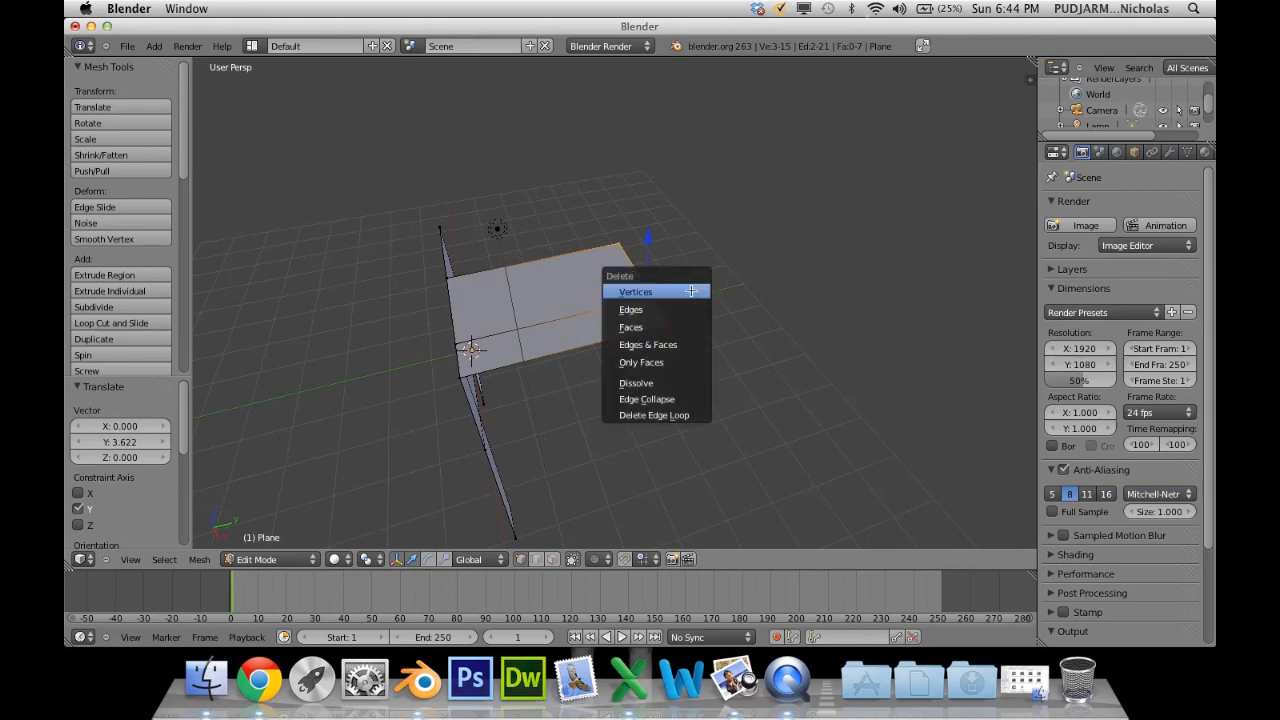
left_click(691, 291)
middle_click_drag(691, 291, 639, 245)
Select the four vertices of the face bridging the two legs and delete it with the Only Faces option.
right_click(611, 249)
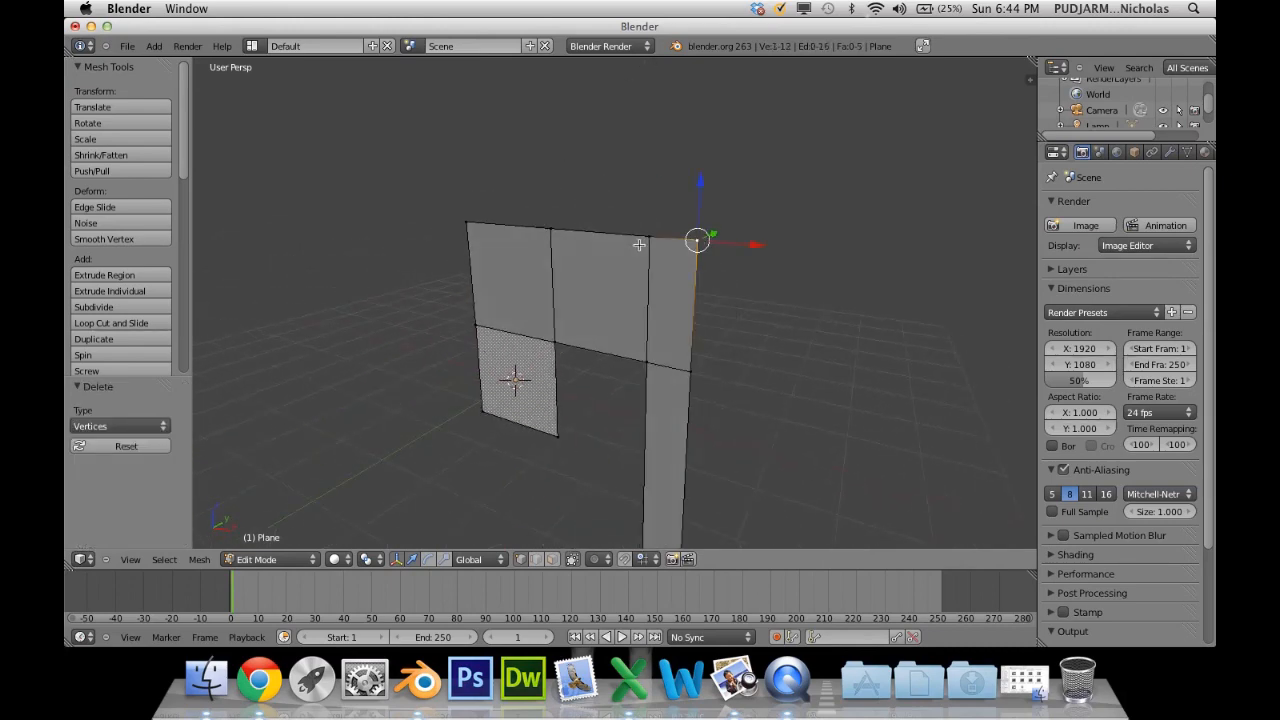
right_click(641, 345, "shift")
right_click(548, 337, "shift")
right_click(551, 226, "shift")
middle_click_drag(577, 277, 510, 288)
key("x")
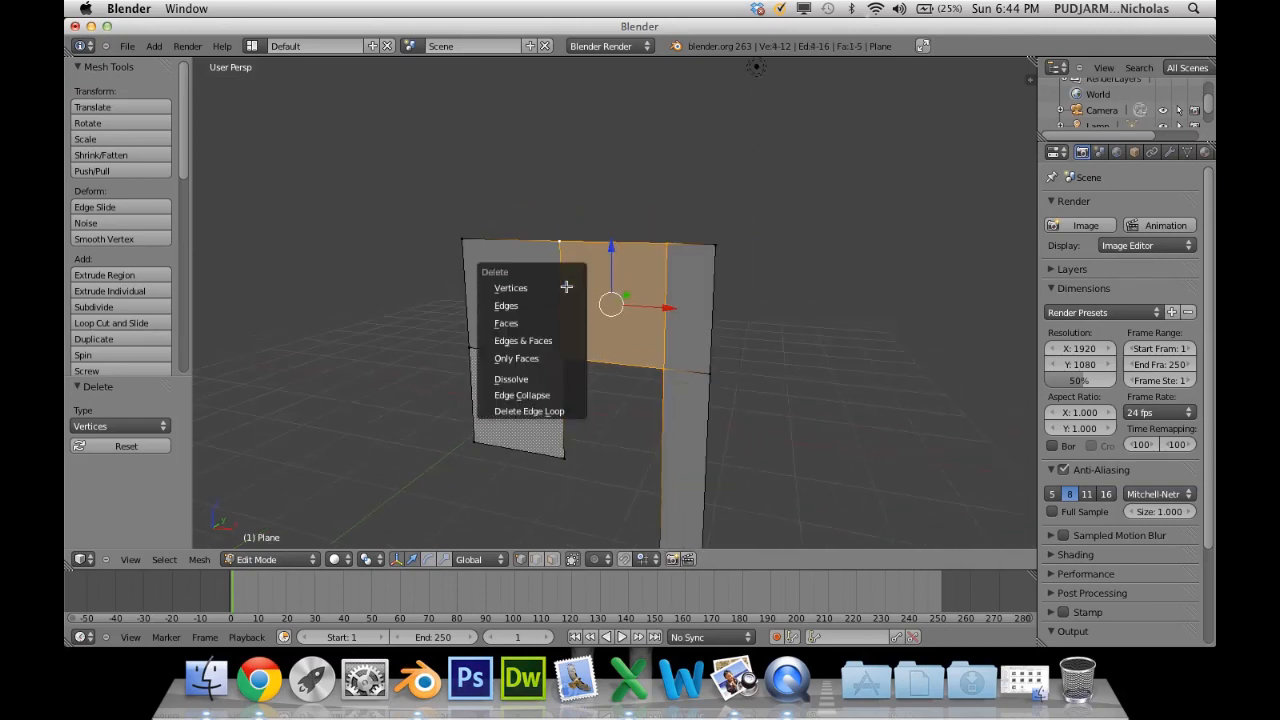
left_click(516, 358)
middle_click_drag(516, 358, 657, 322)
Try edge and face selection modes, selecting the lower edge across the gap, and return to vertex selection.
right_click(656, 210, "shift")
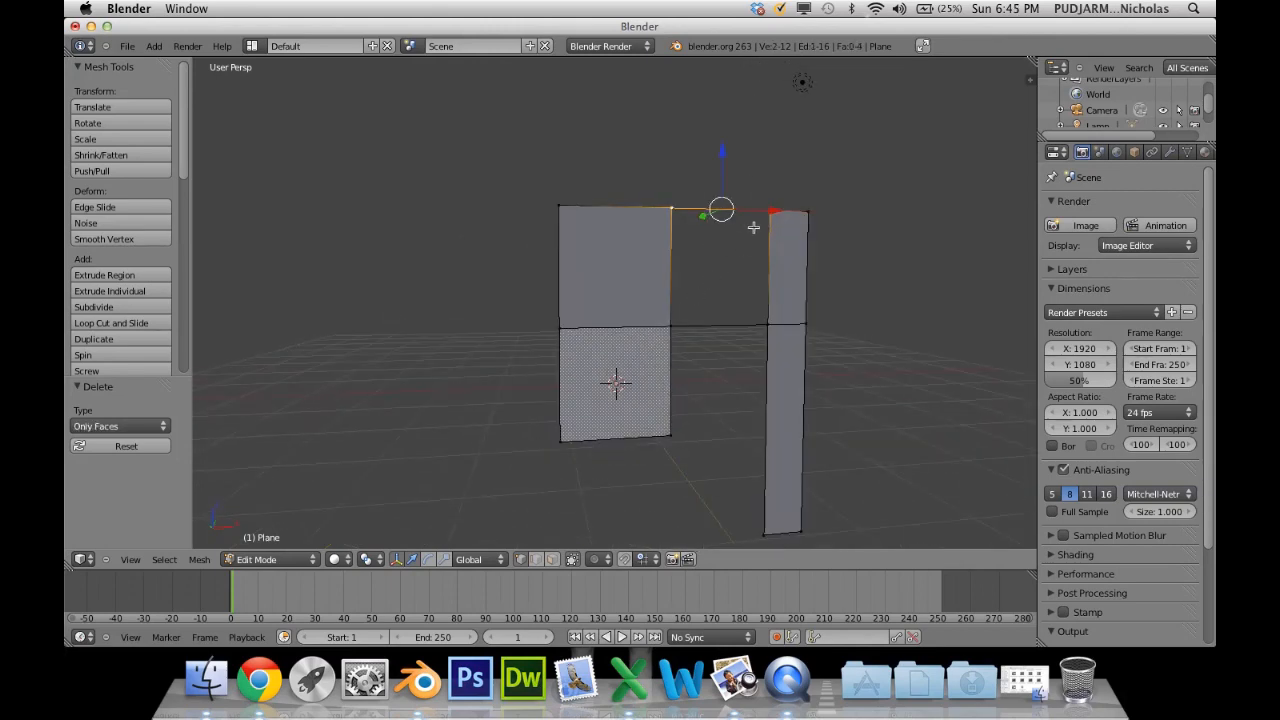
left_click(541, 560)
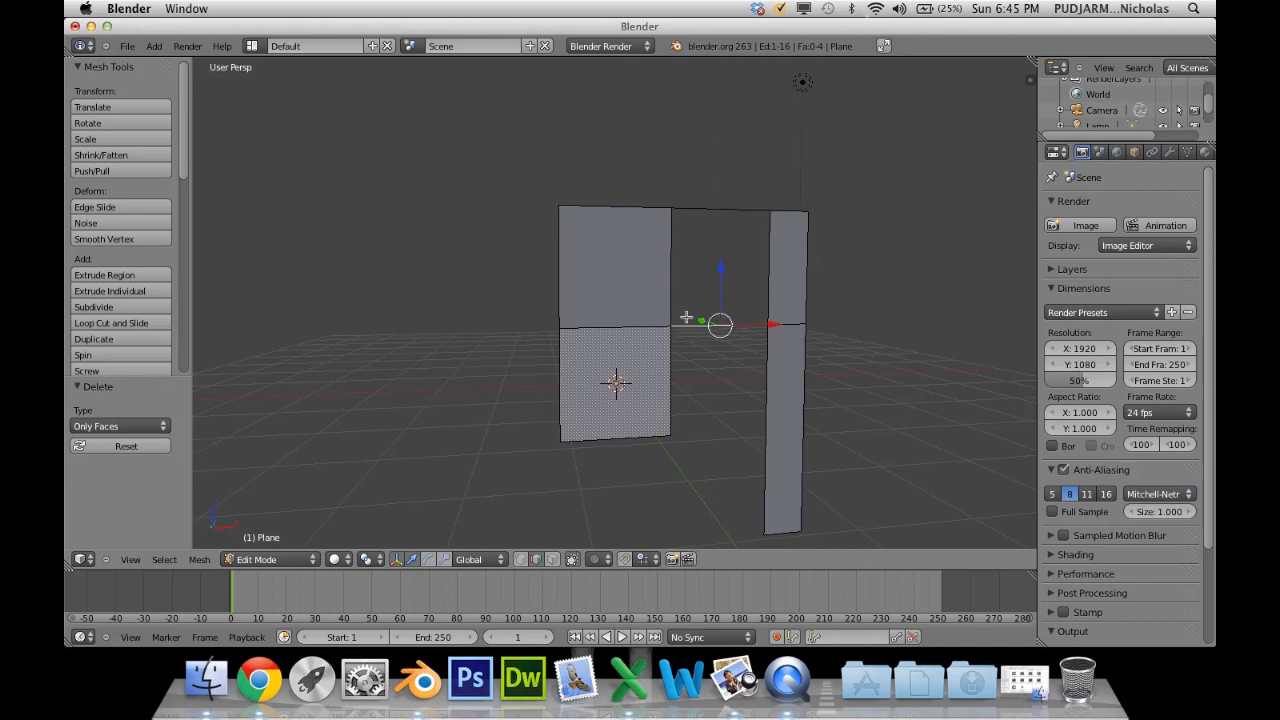
middle_click_drag(686, 318, 636, 363)
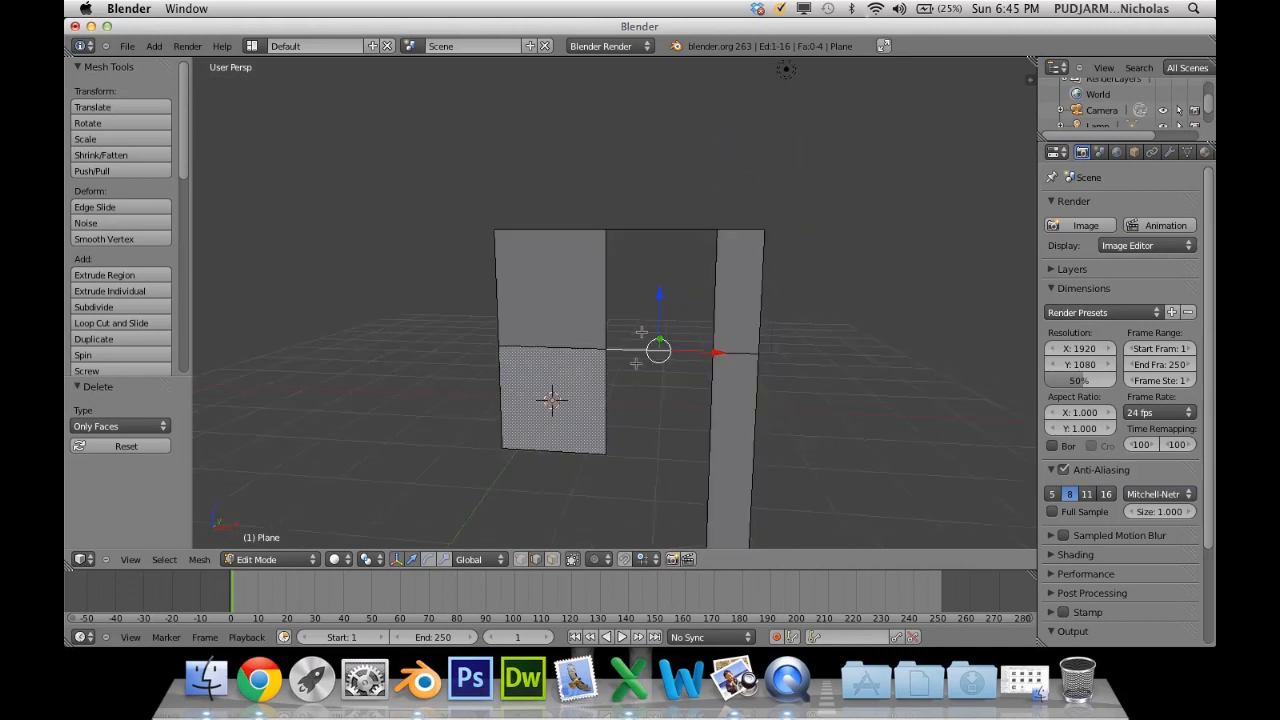
left_click(524, 560)
left_click(536, 561)
left_click(552, 560)
left_click(523, 560)
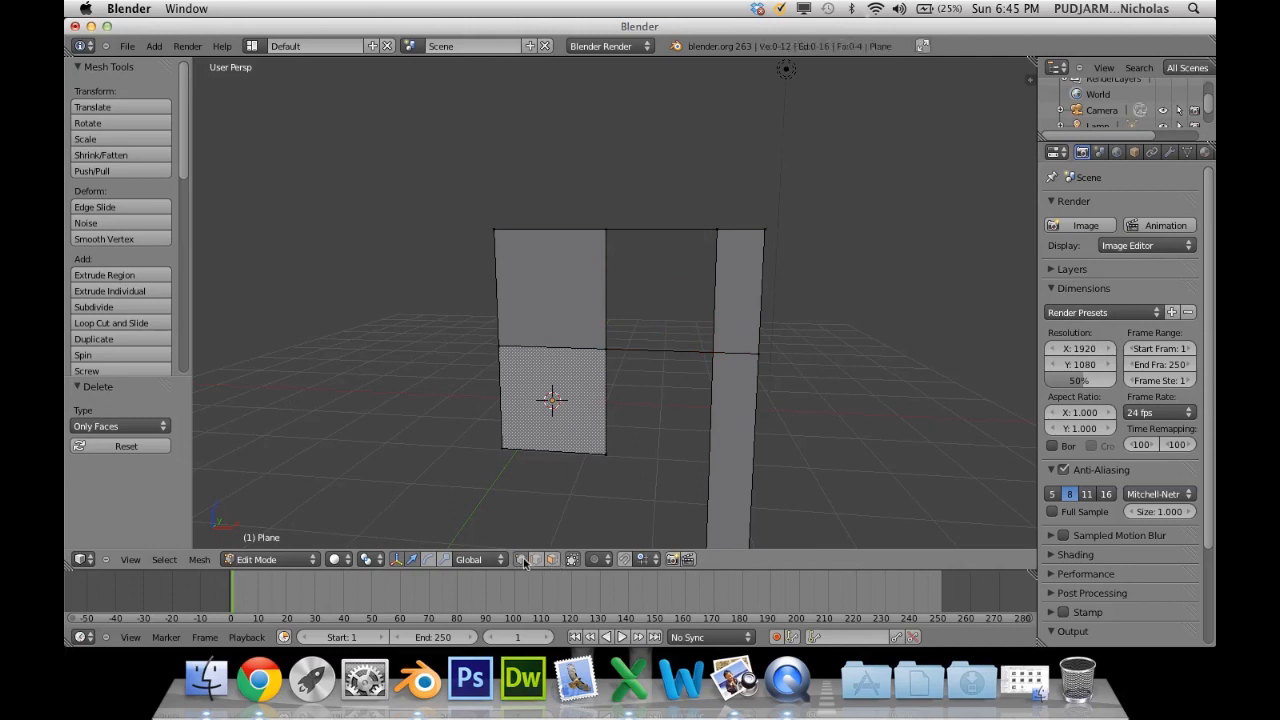
Freely move the left leg's inner middle vertex, then in edge selection mode move the edge across the gap about -0.727 along Z.
right_click(607, 349)
key("g")
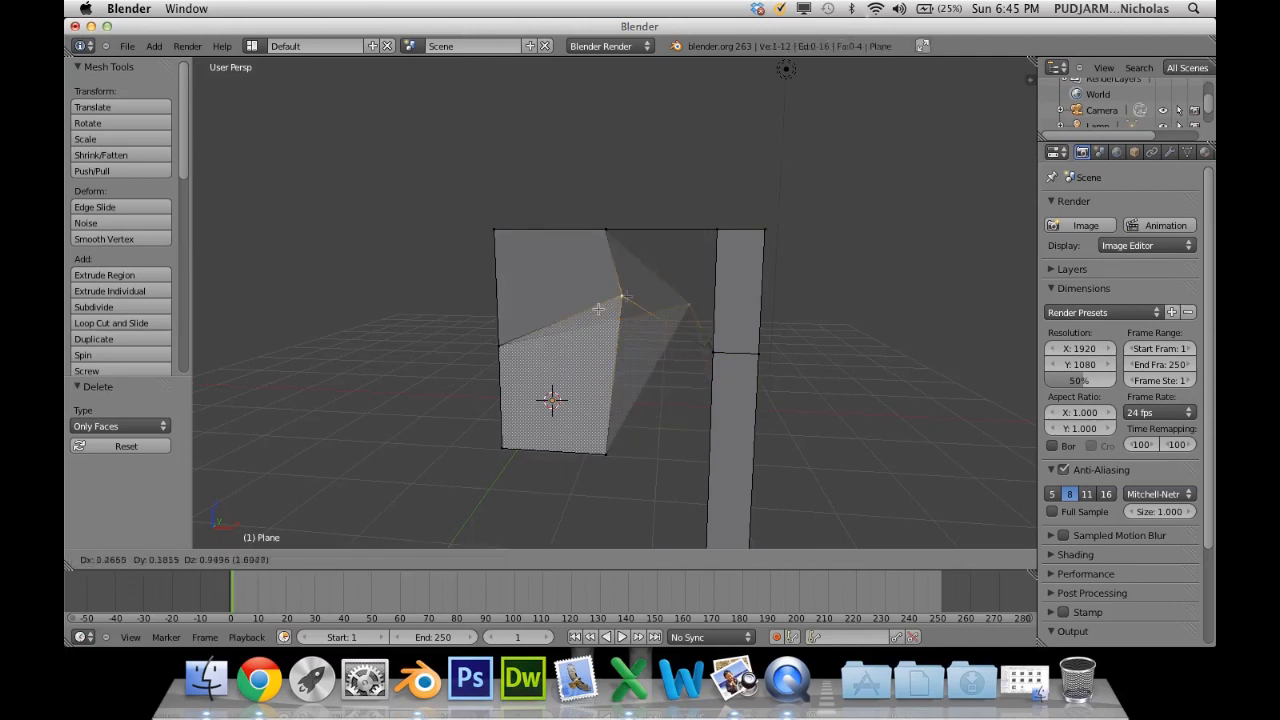
left_click(571, 332)
left_click(539, 560)
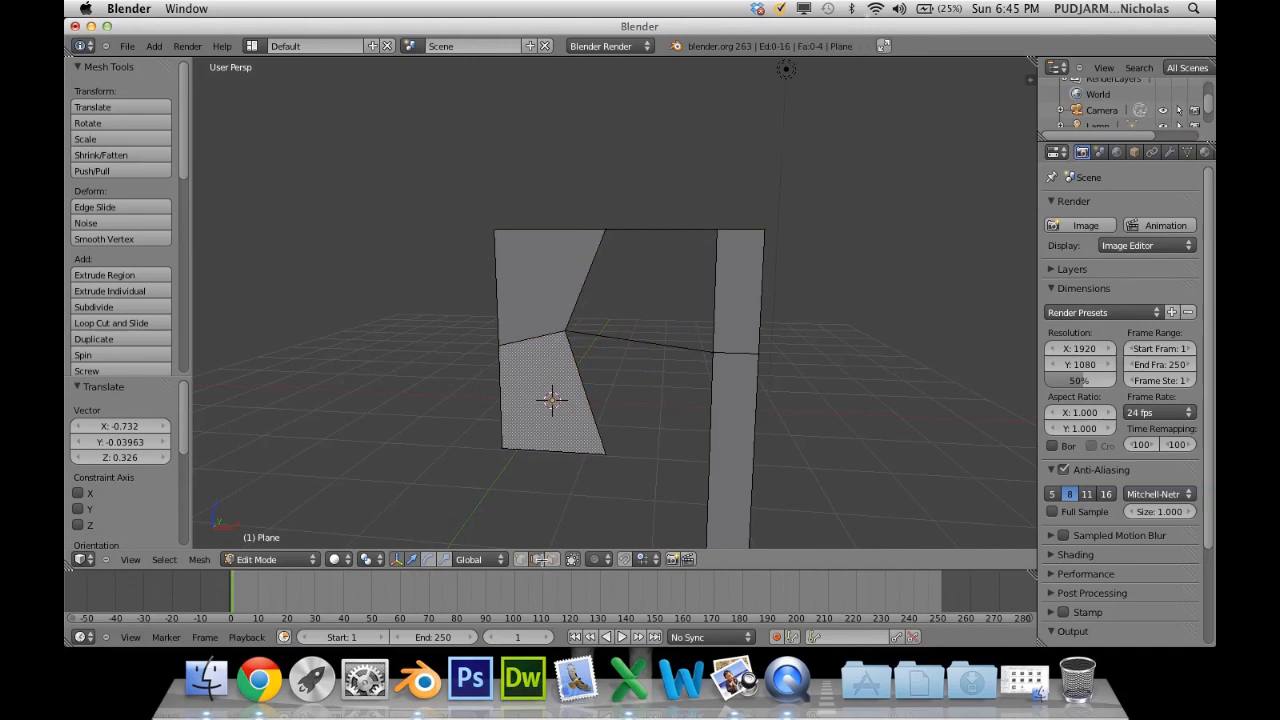
left_click_drag(645, 347, 628, 389)
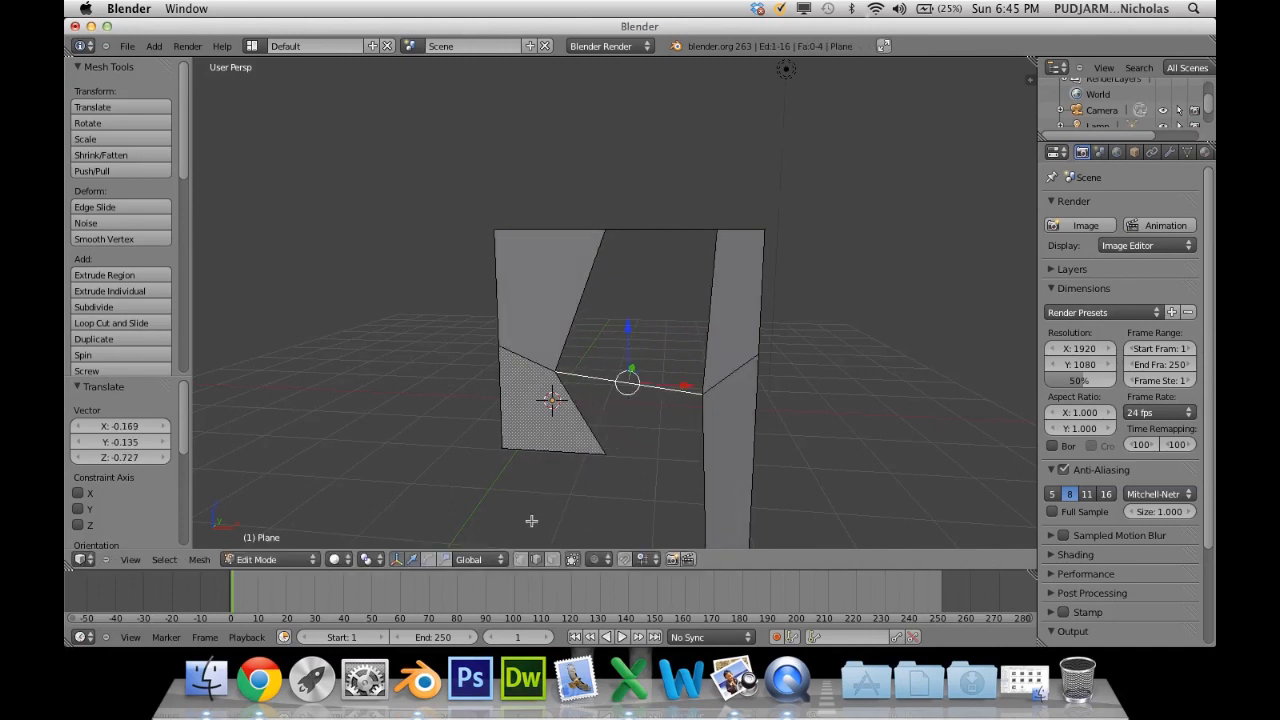
Return to Object Mode and delete the edited plane object.
middle_click_drag(601, 450, 545, 488)
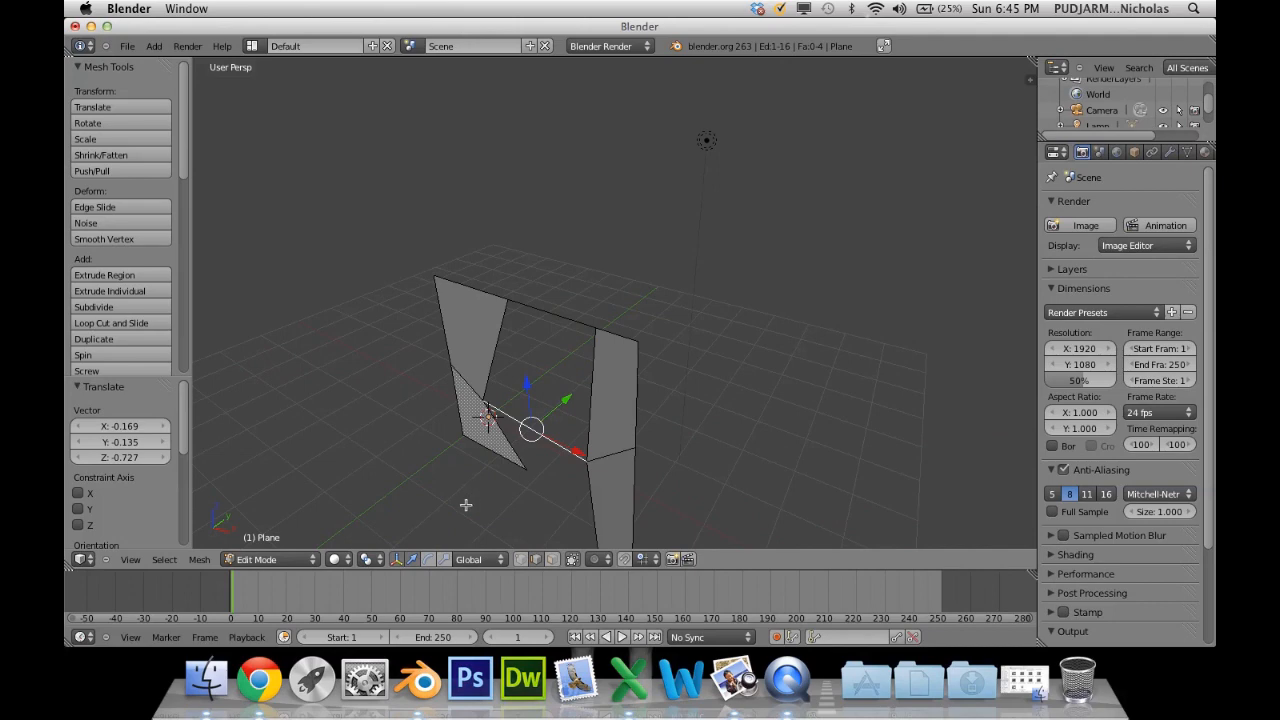
middle_click_drag(460, 518, 473, 476)
key("Tab")
key("a")
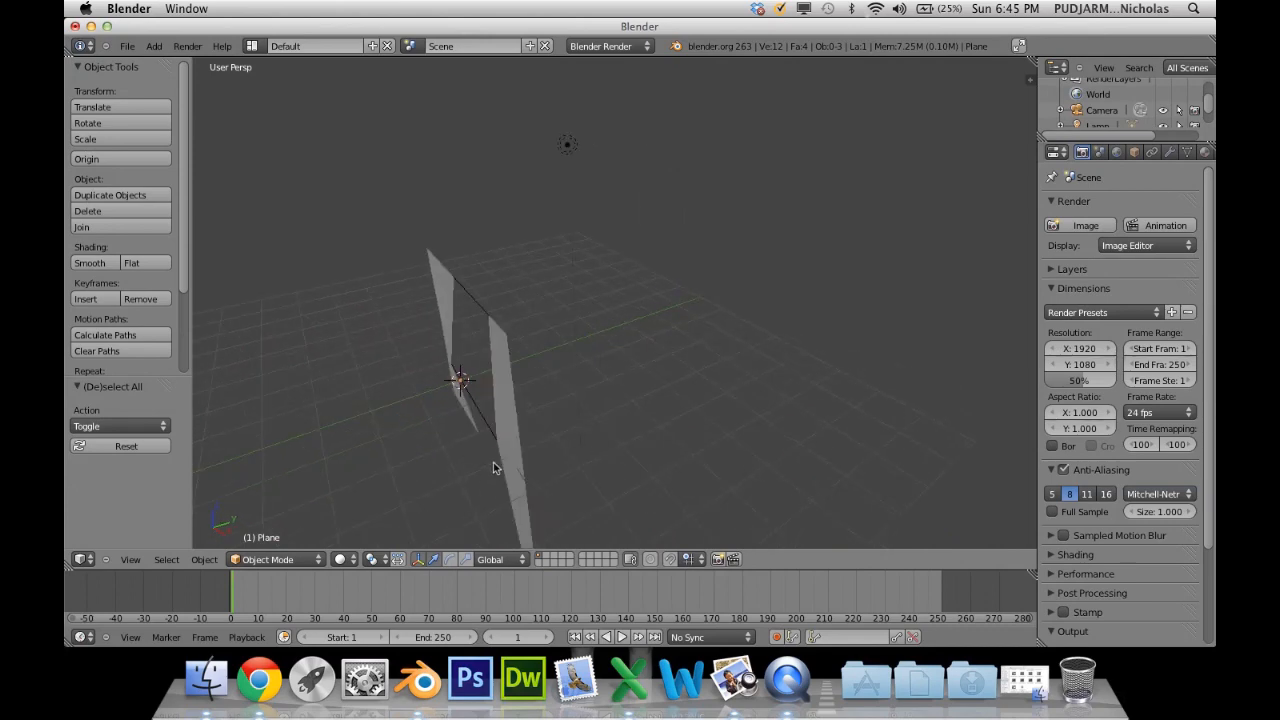
middle_click_drag(503, 450, 640, 420)
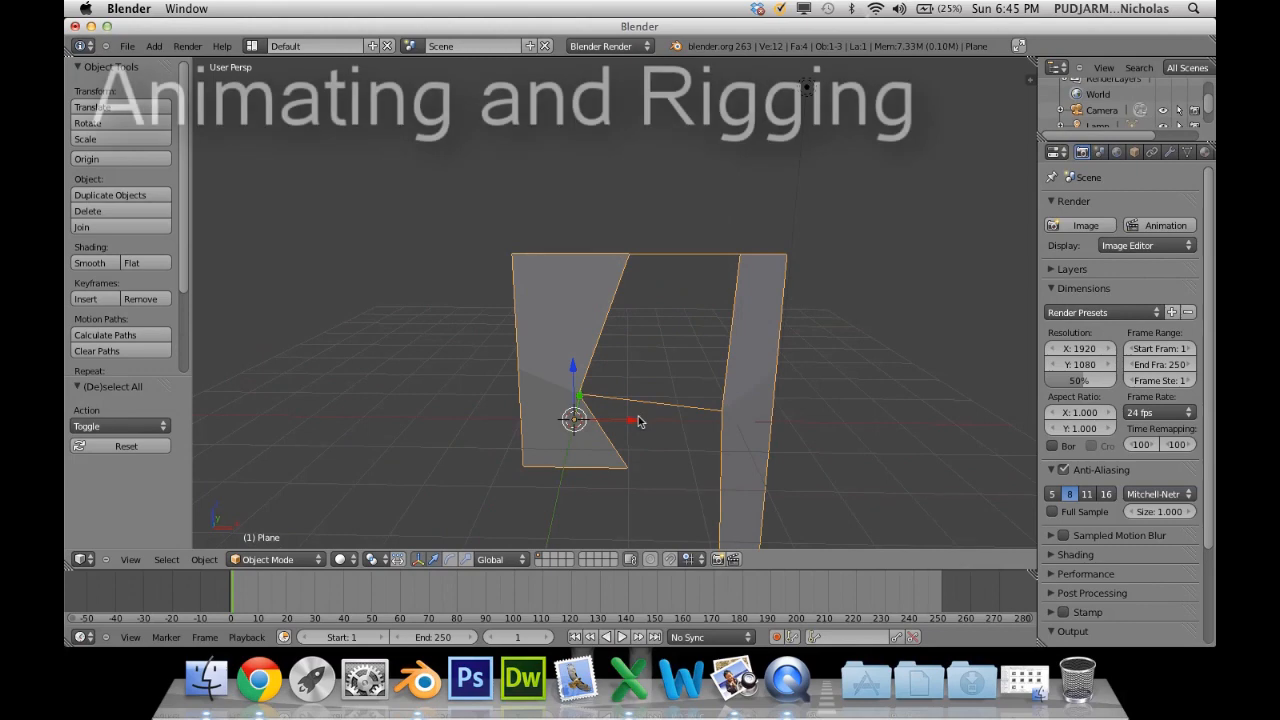
right_click(686, 403)
key("x")
left_click(686, 403)
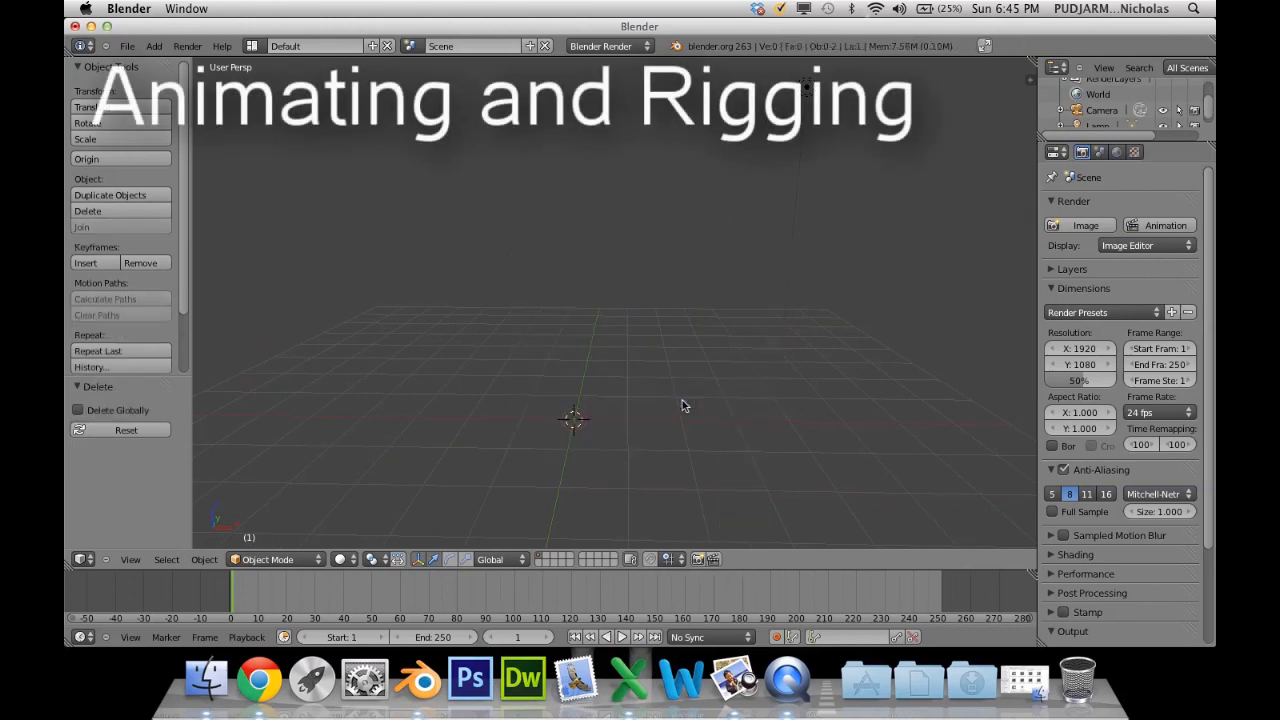
Add a cube mesh at the world origin.
key("shift+a")
mouse_move(684, 404)
left_click(728, 417)
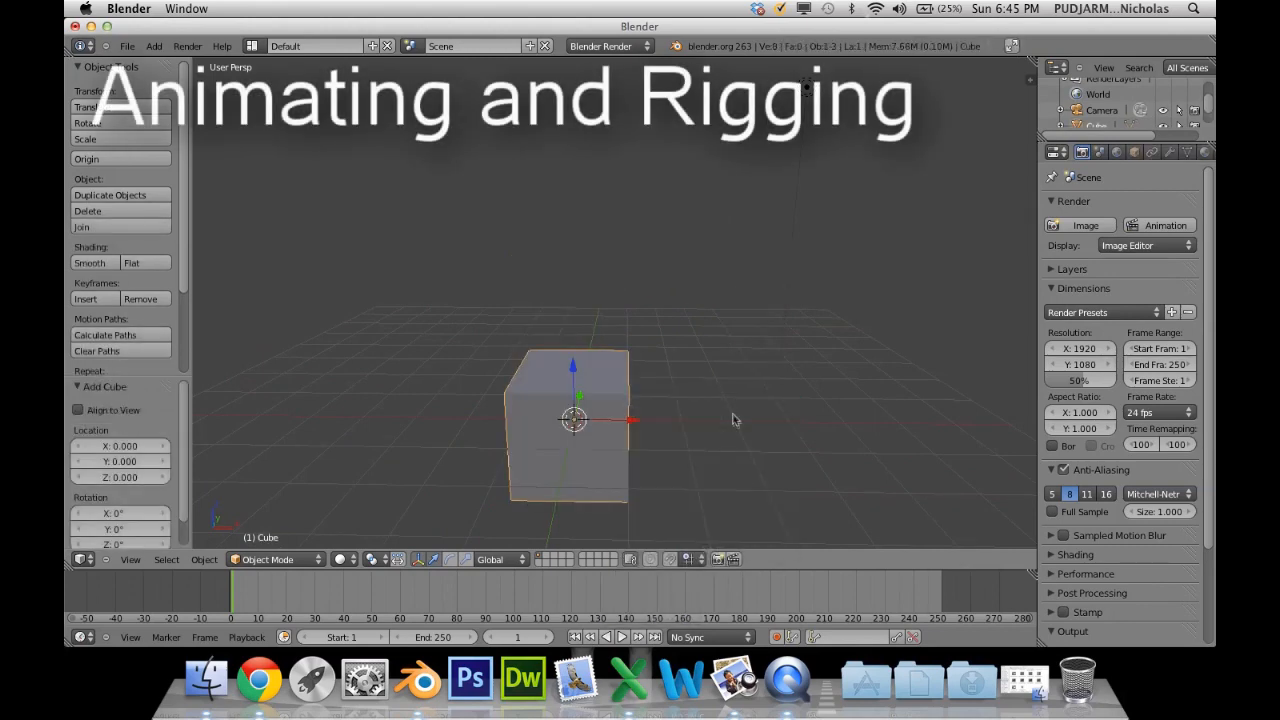
Insert a LocRotScale keyframe for the cube on frame 1.
scroll(730, 448, "down", 4)
scroll(730, 448, "up", 4)
middle_click_drag(716, 448, 710, 390, "shift")
key("i")
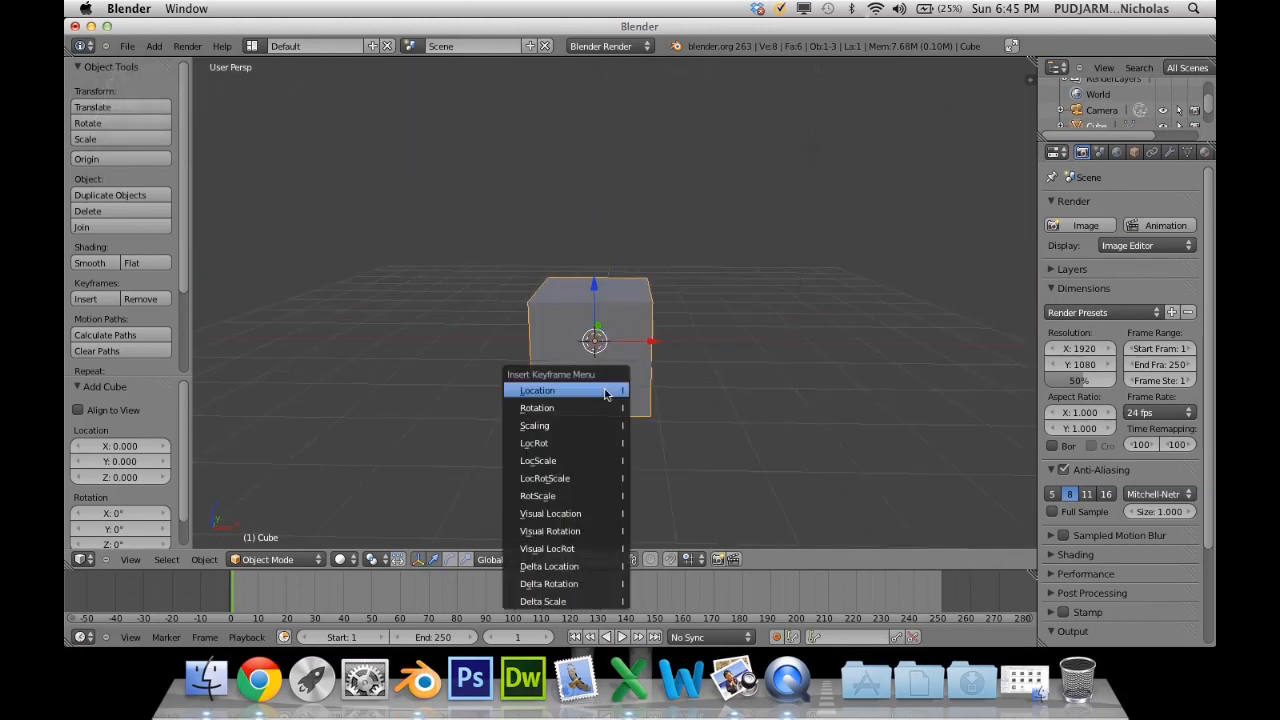
left_click(600, 479)
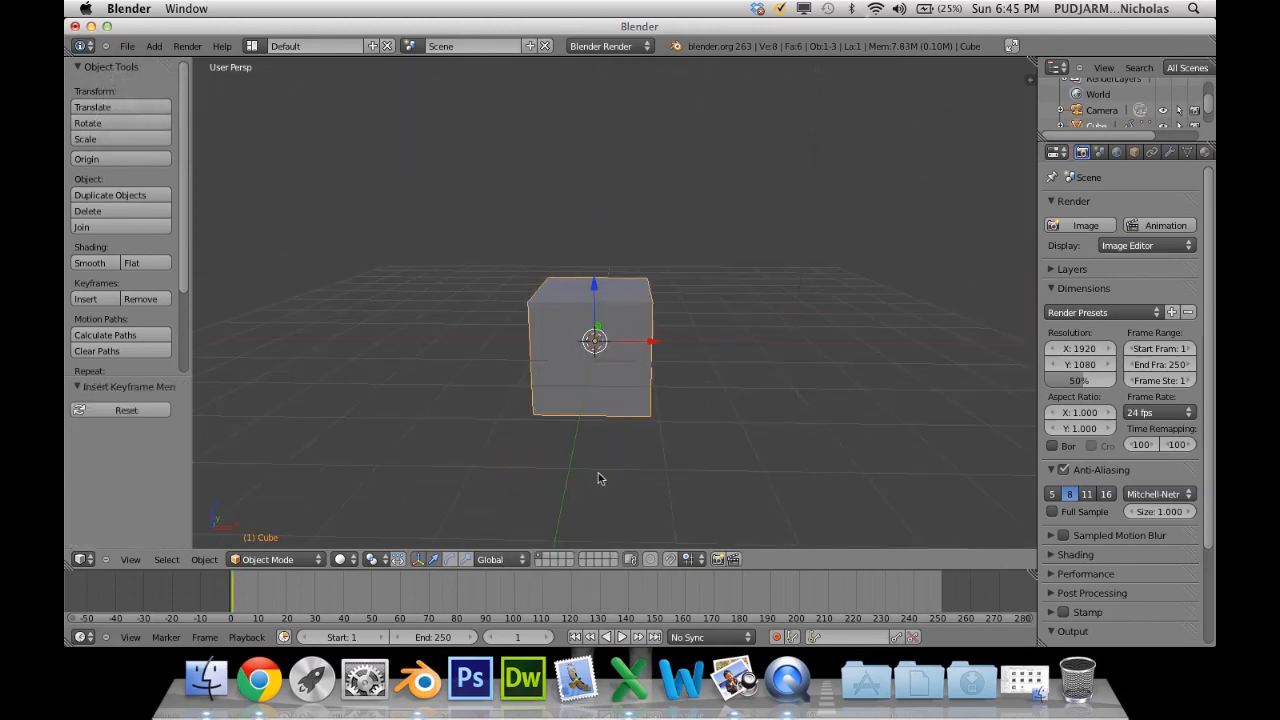
Move the cube about 5.616 along the X axis and insert a keyframe on frame 1.
scroll(638, 339, "up", 3)
scroll(630, 335, "down", 3)
left_click_drag(649, 343, 934, 362)
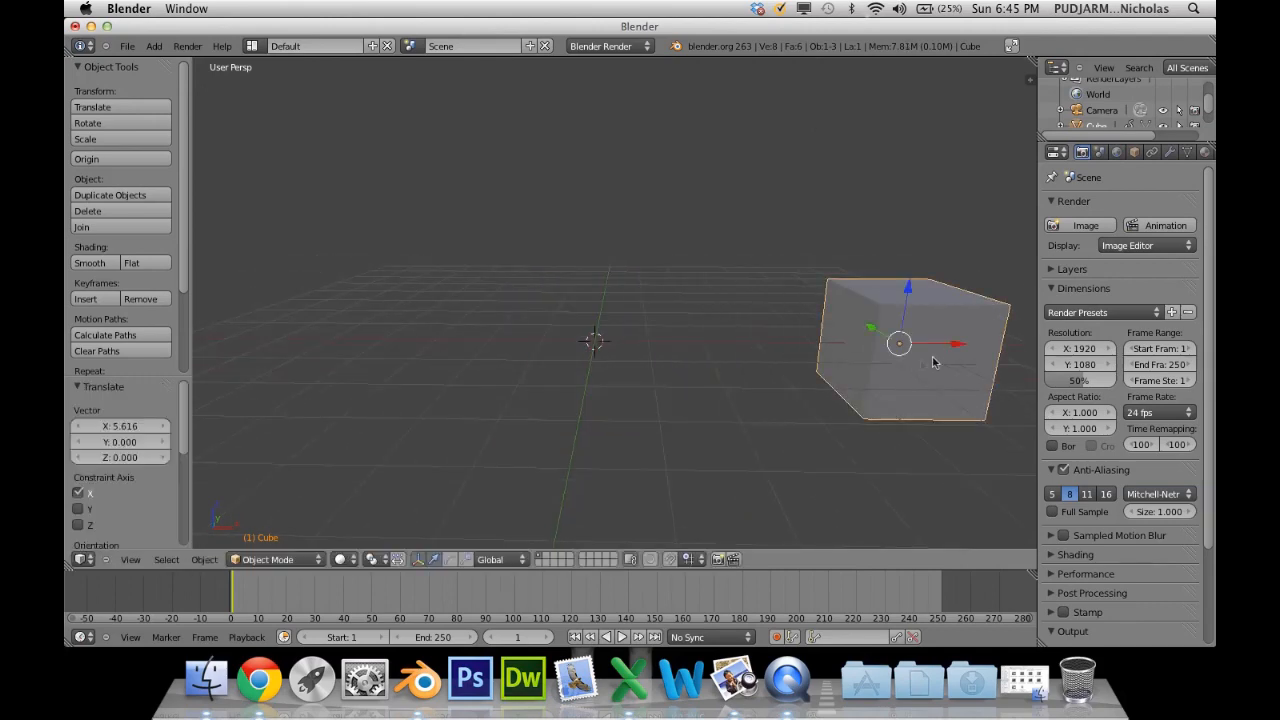
scroll(934, 363, "down", 1)
middle_click_drag(934, 363, 800, 395, "shift")
key("i")
left_click(797, 393)
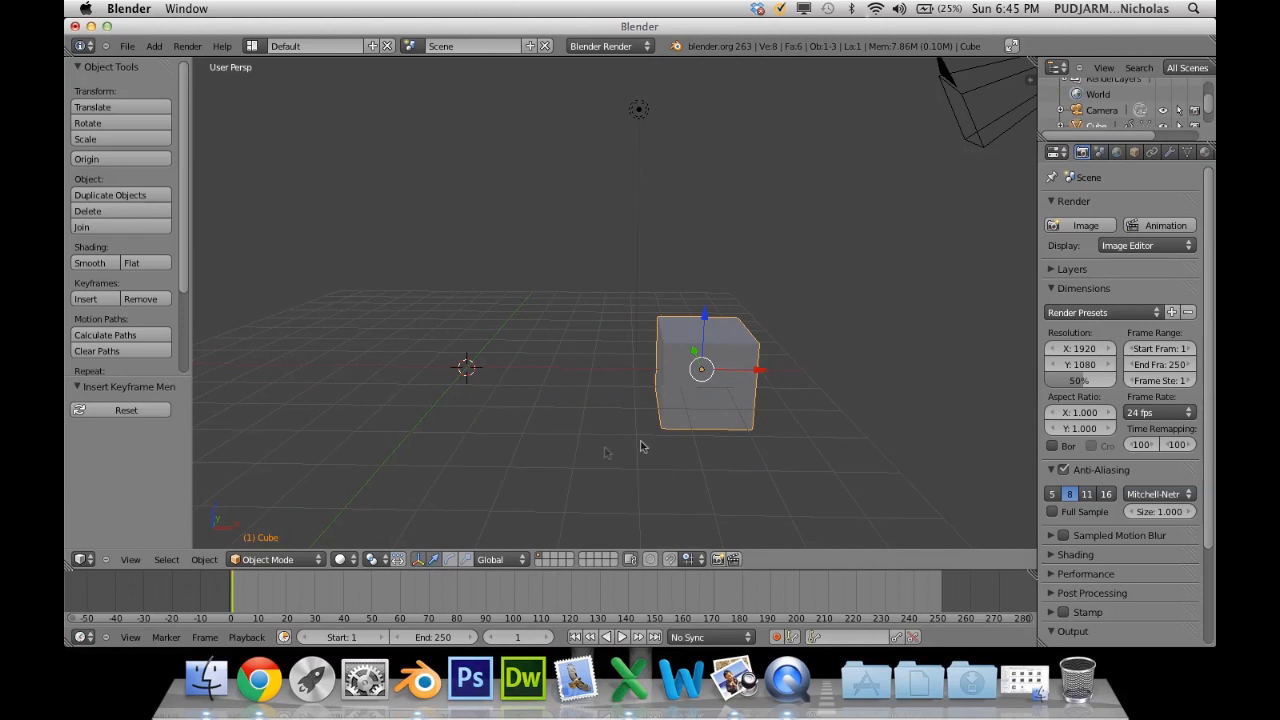
Move the cube back along the X axis to the world origin and replace its keyframe on frame 1.
left_click_drag(752, 381, 511, 375)
key("i")
left_click(511, 373)
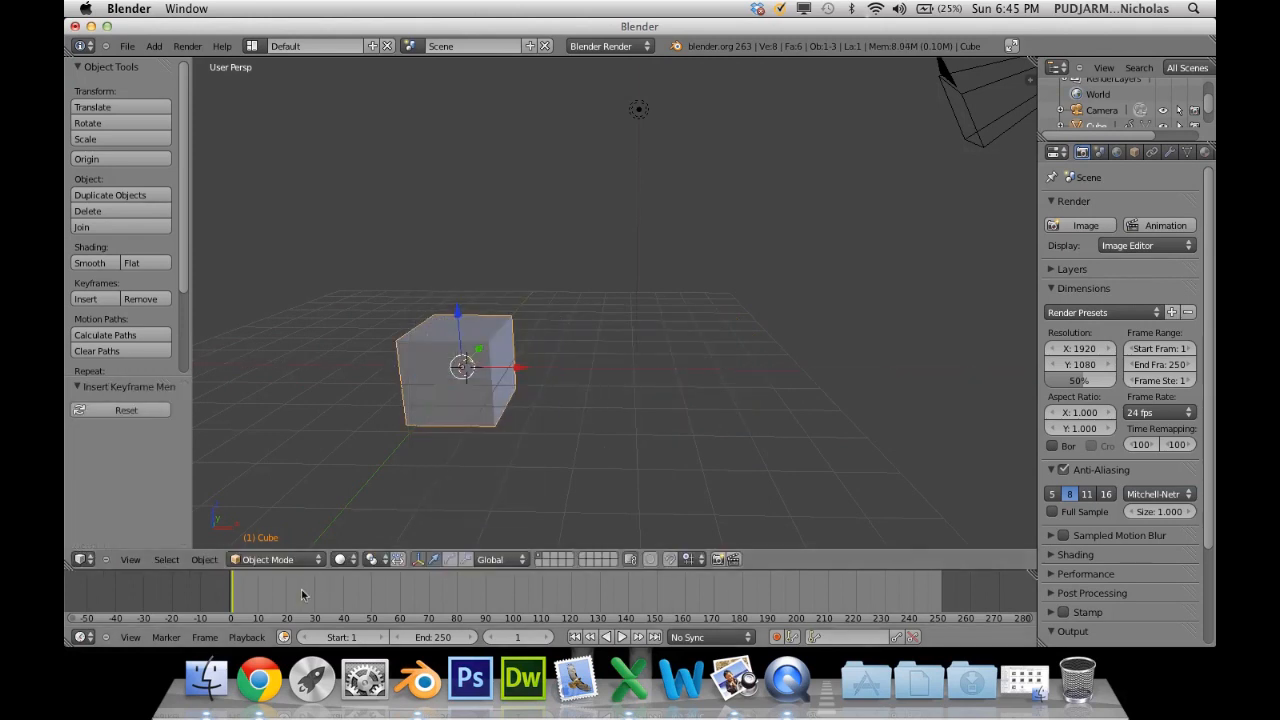
On frame 30, move the cube away from the origin along the positive X axis and insert a keyframe.
left_click_drag(522, 368, 853, 368)
key("i")
left_click(855, 366)
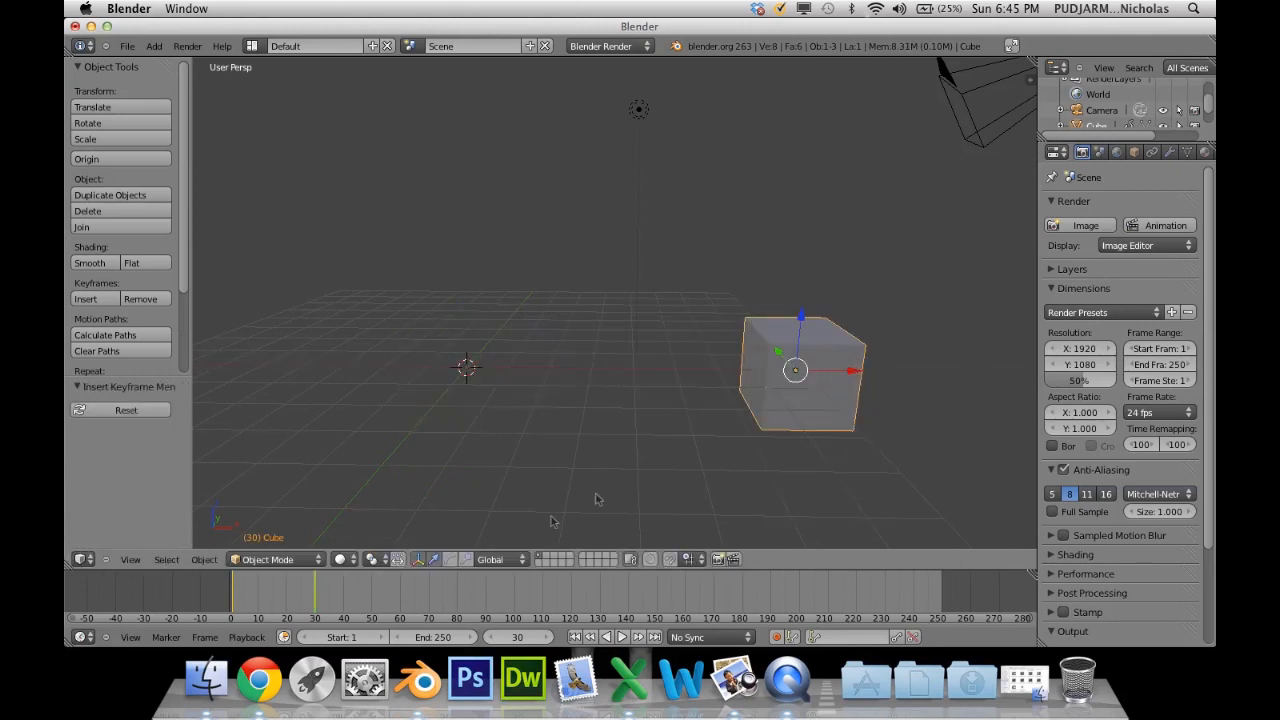
Scale the cube by about 2.143 on frame 30 and insert a keyframe.
mouse_move(315, 607)
left_mouse_down()
mouse_move(260, 607)
mouse_move(317, 607)
left_mouse_up()
key("s")
left_click(900, 316)
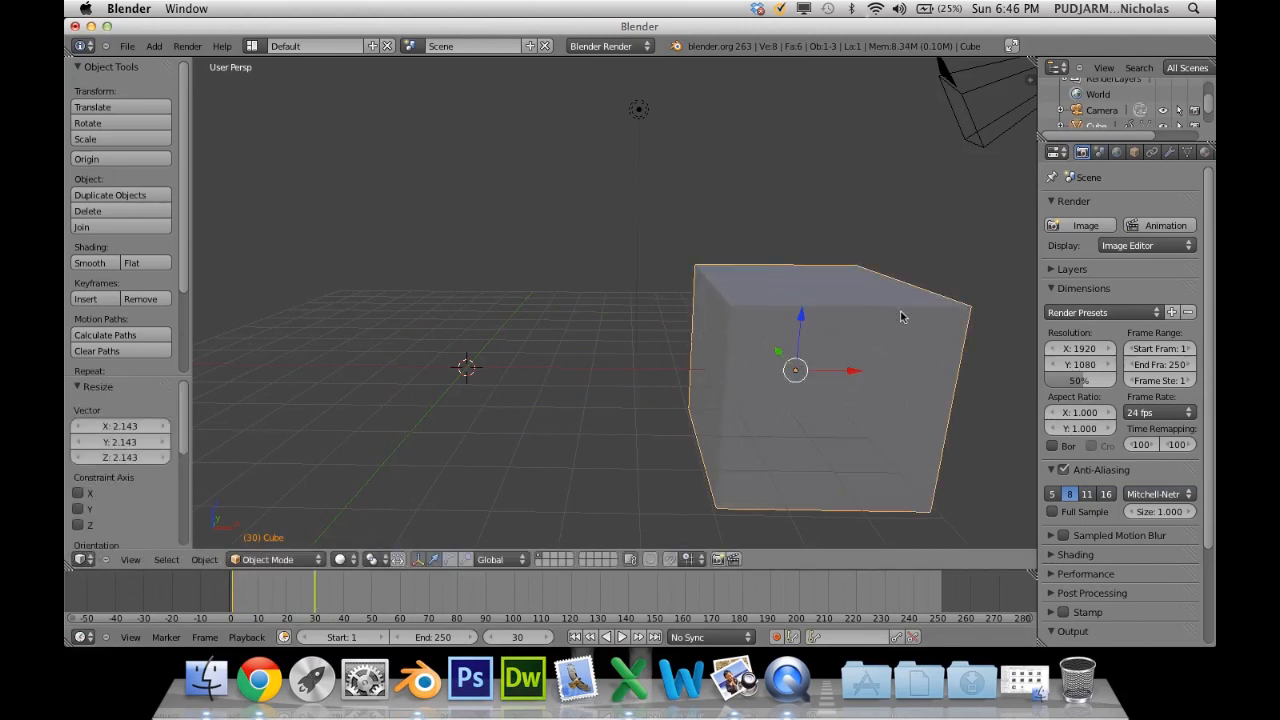
key("i")
left_click(900, 316)
Rotate the cube about -192.337° on frame 30 and insert a LocRotScale keyframe.
mouse_move(315, 598)
left_mouse_down()
mouse_move(222, 594)
mouse_move(315, 594)
left_mouse_up()
key("r")
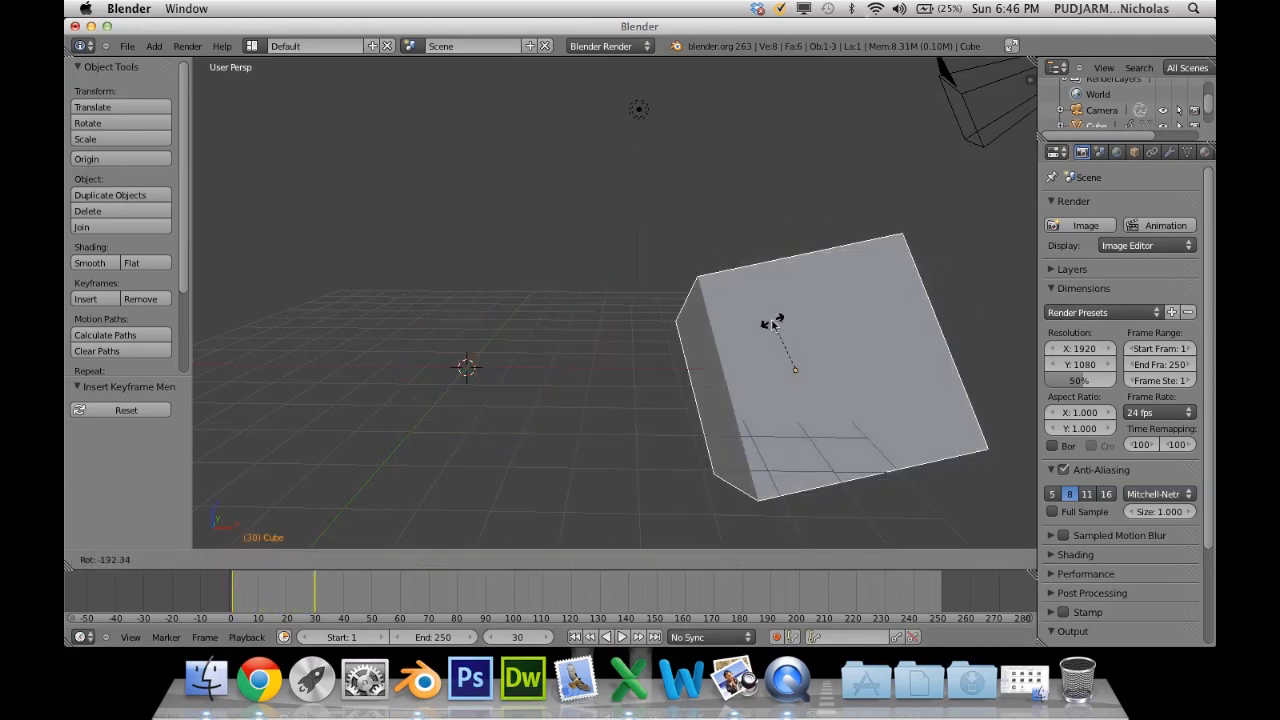
left_click(772, 323)
key("i")
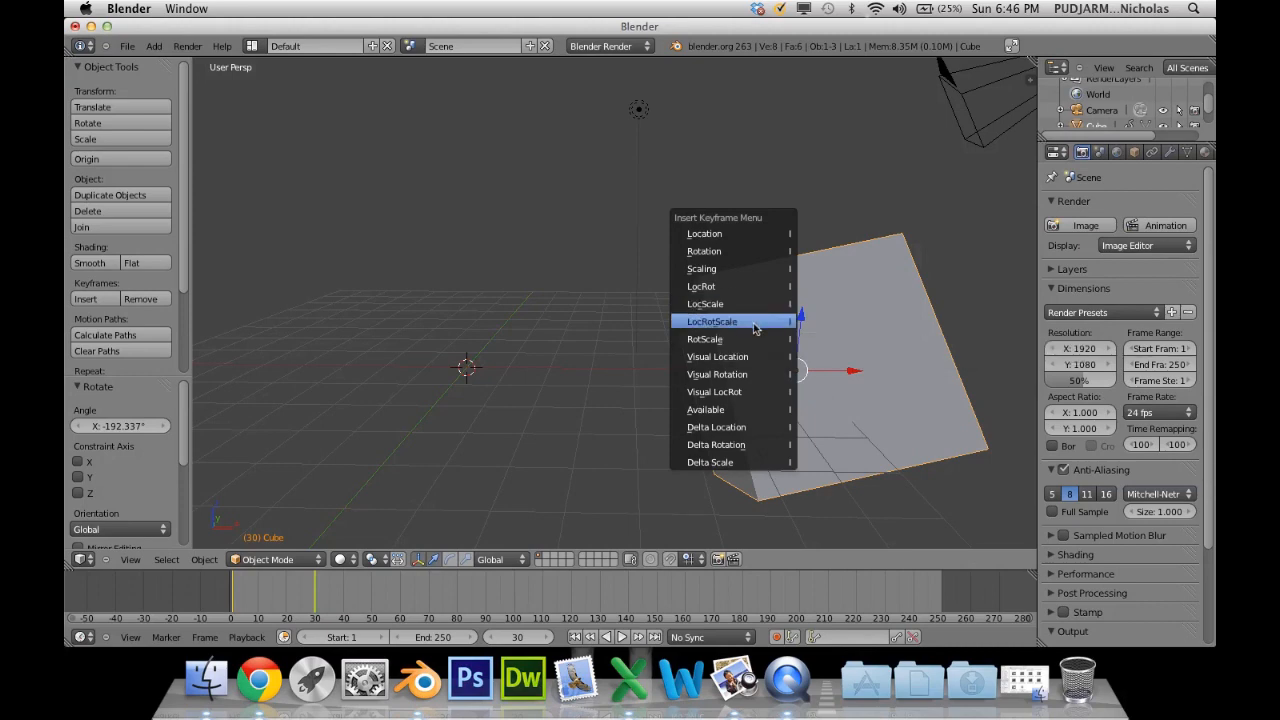
left_click(755, 322)
Scrub the animation between frames 0 and 30, then insert another LocRotScale keyframe on frame 30.
left_click_drag(337, 593, 204, 587)
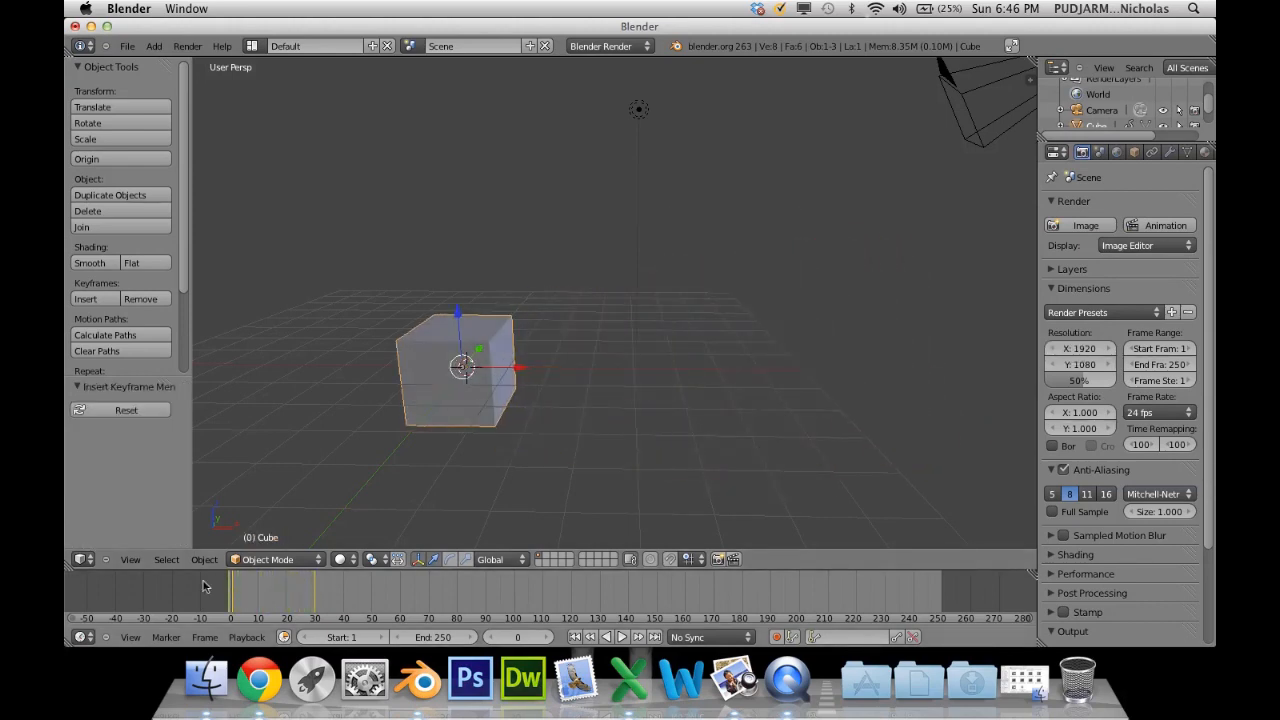
left_click(312, 592)
left_click(314, 592)
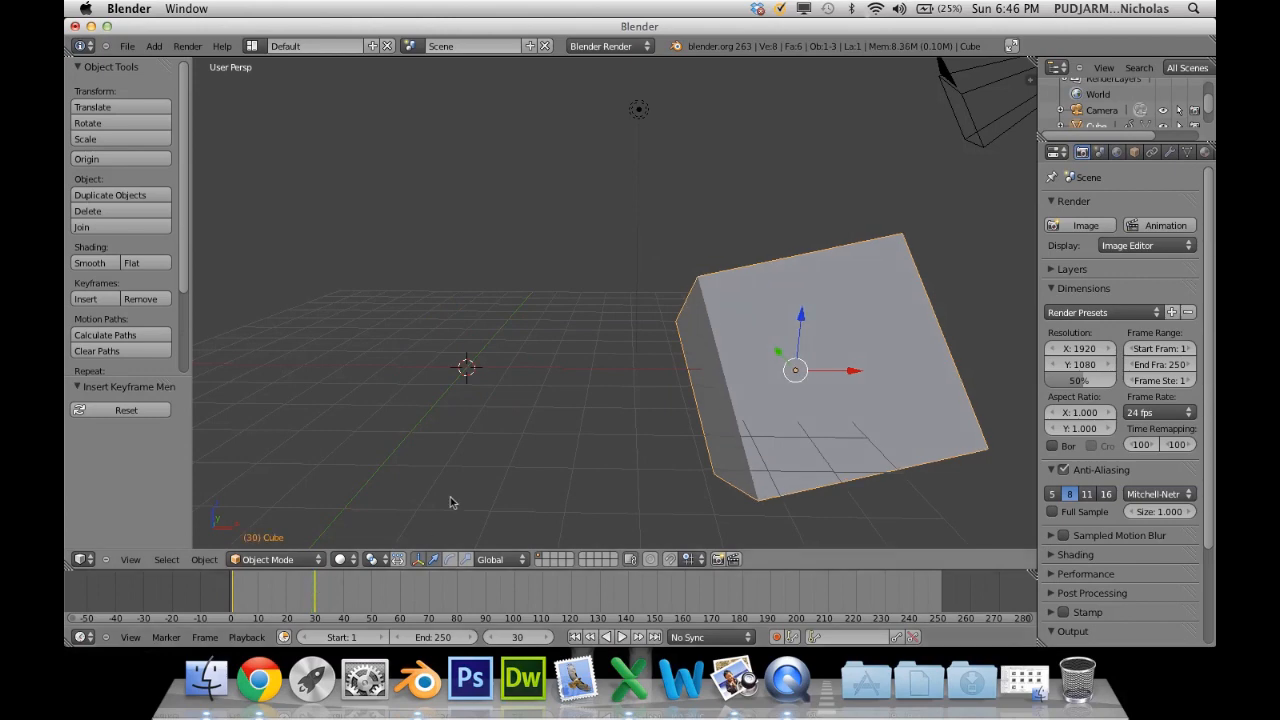
key("i")
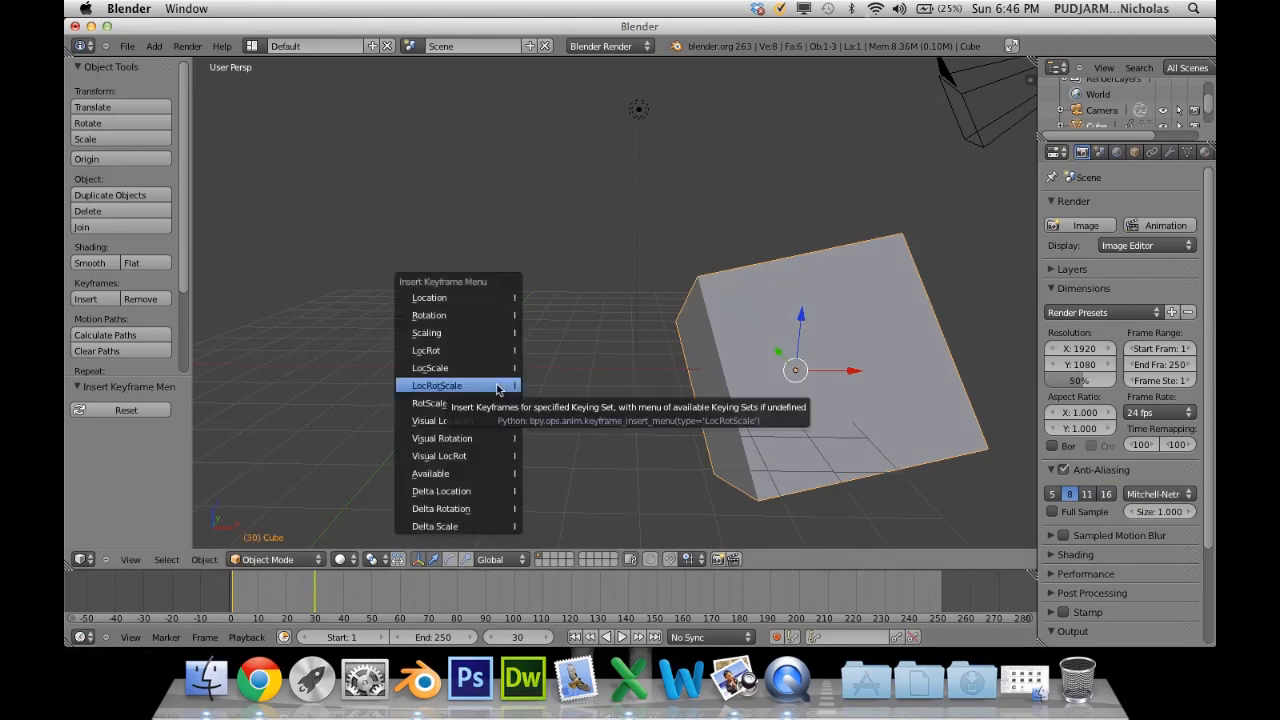
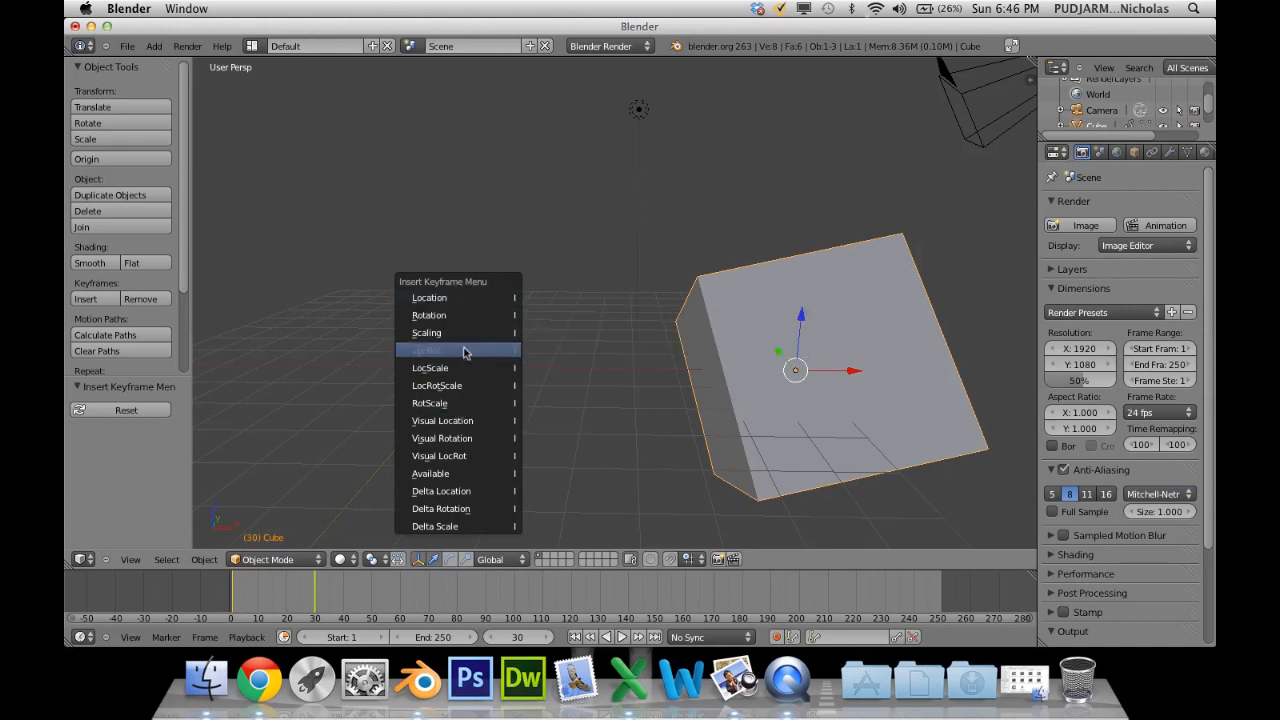
left_click(482, 386)
Scrub back to frame 0 and delete the animated cube.
left_click_drag(315, 594, 189, 592)
middle_click_drag(531, 354, 547, 364)
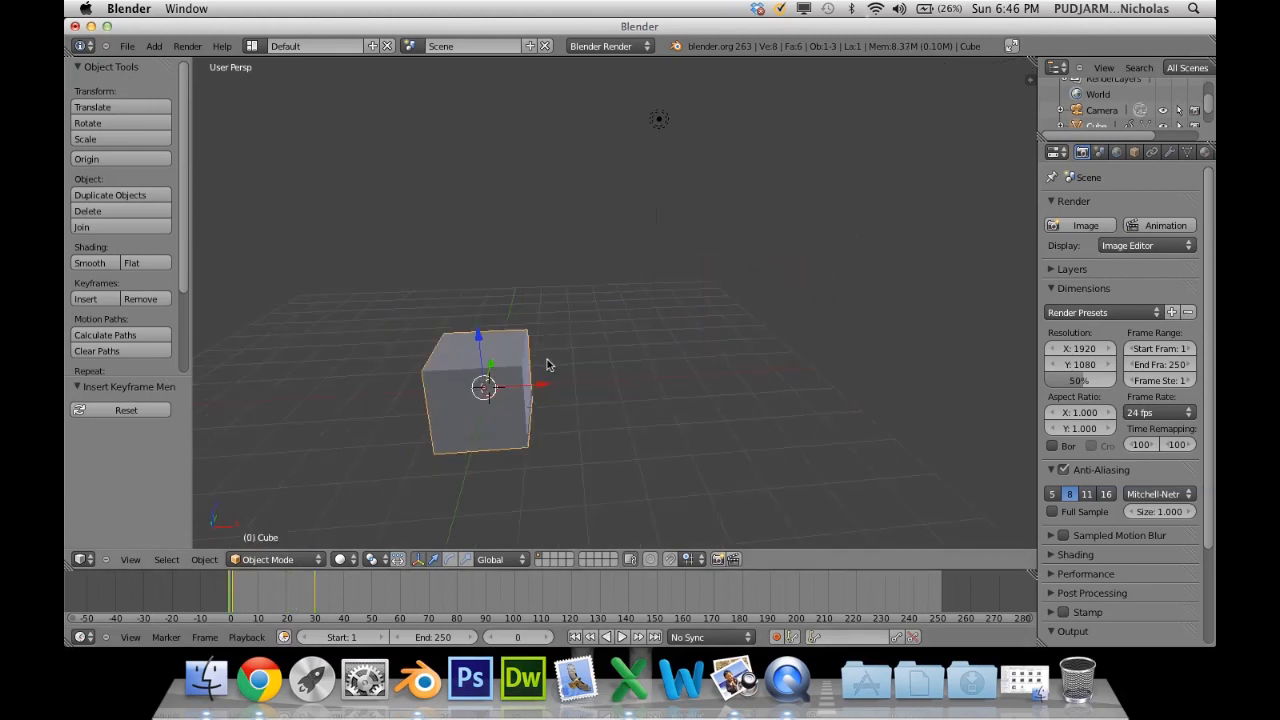
key("x")
left_click(547, 364)
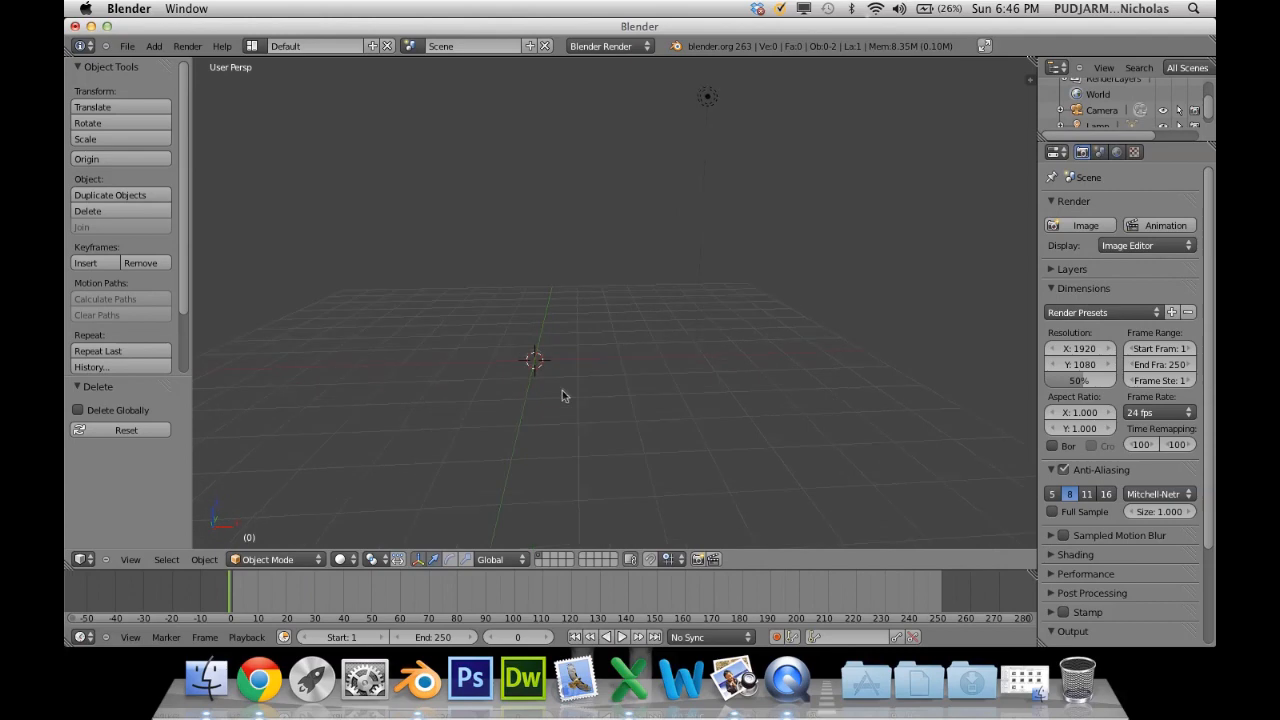
Add a single-bone armature at the world origin.
middle_click_drag(563, 402, 548, 390)
key("shift+a")
mouse_move(546, 389)
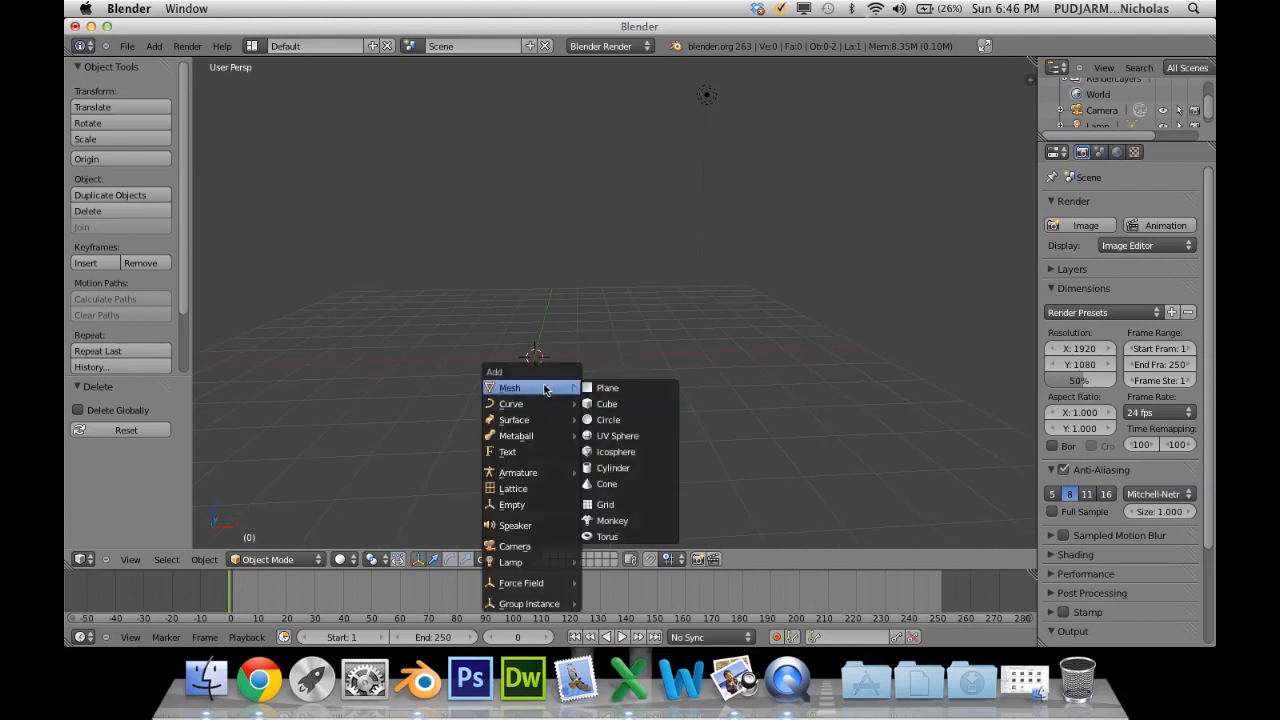
mouse_move(530, 474)
left_click(611, 478)
Deselect the armature and add a cube mesh around the bone.
middle_click_drag(560, 421, 551, 405)
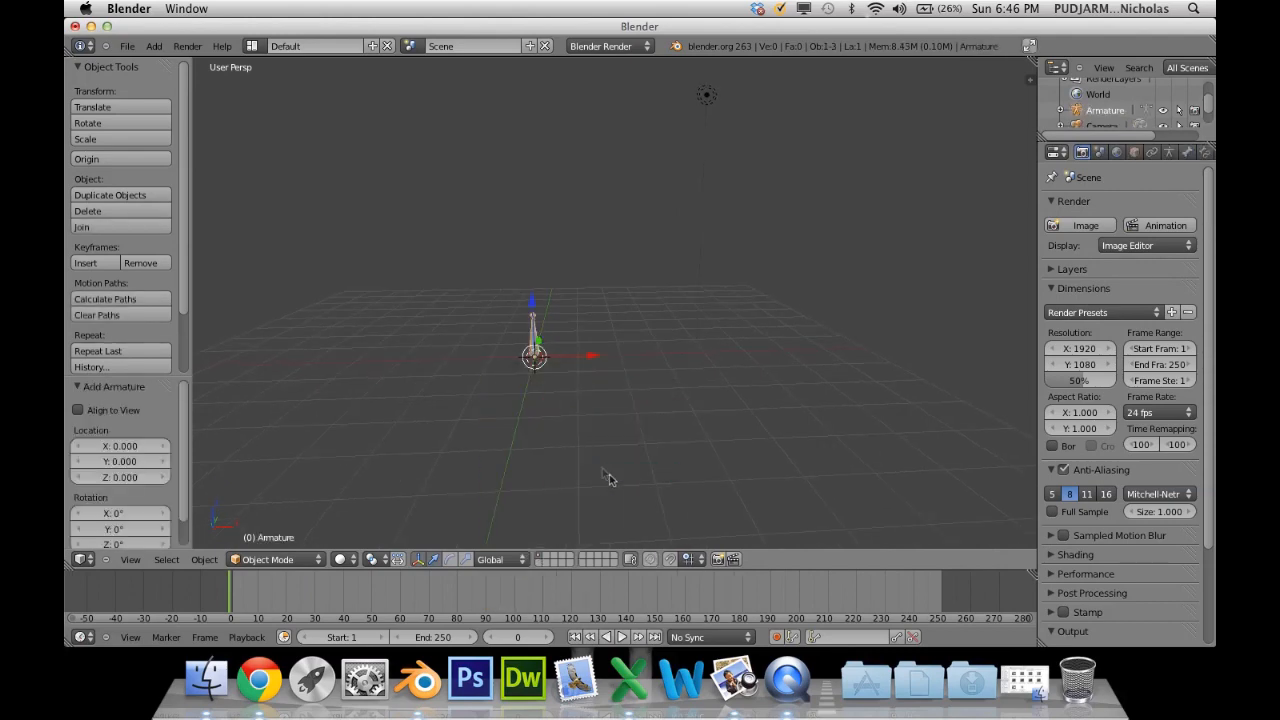
scroll(541, 351, "down", 4)
scroll(537, 351, "up", 13)
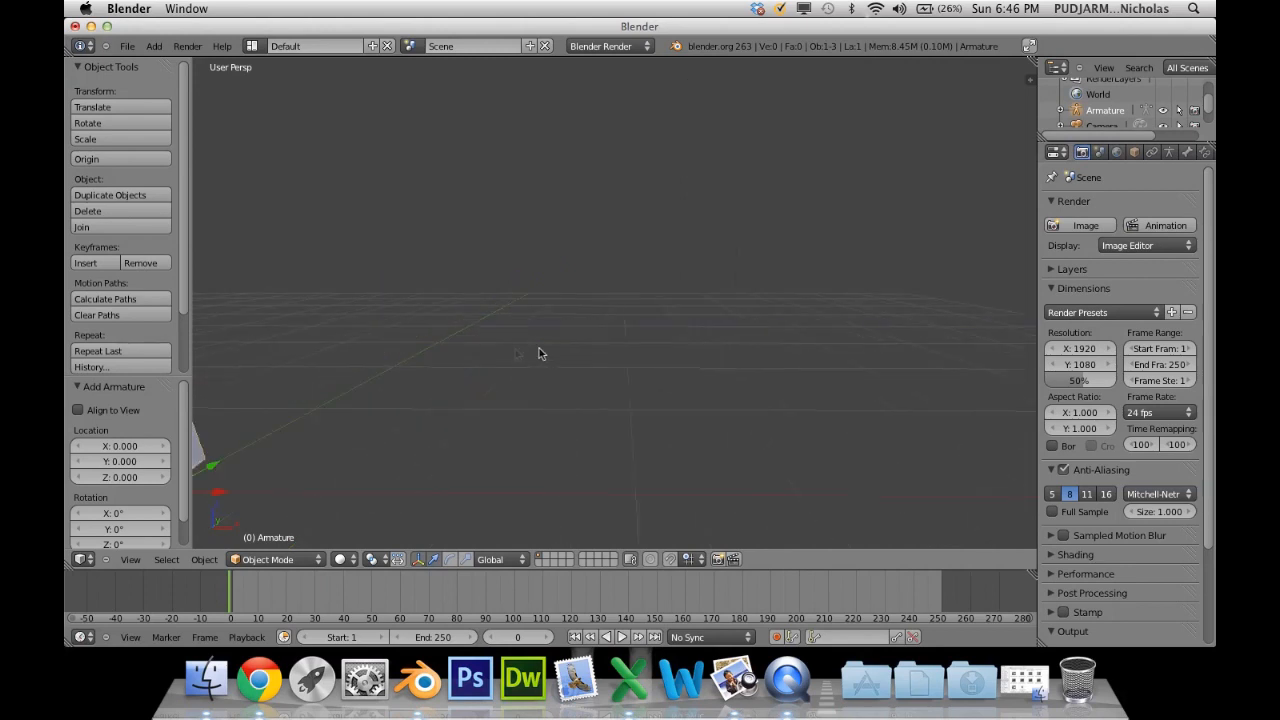
scroll(516, 354, "down", 5)
key("a")
scroll(714, 337, "down", 3)
key("shift+a")
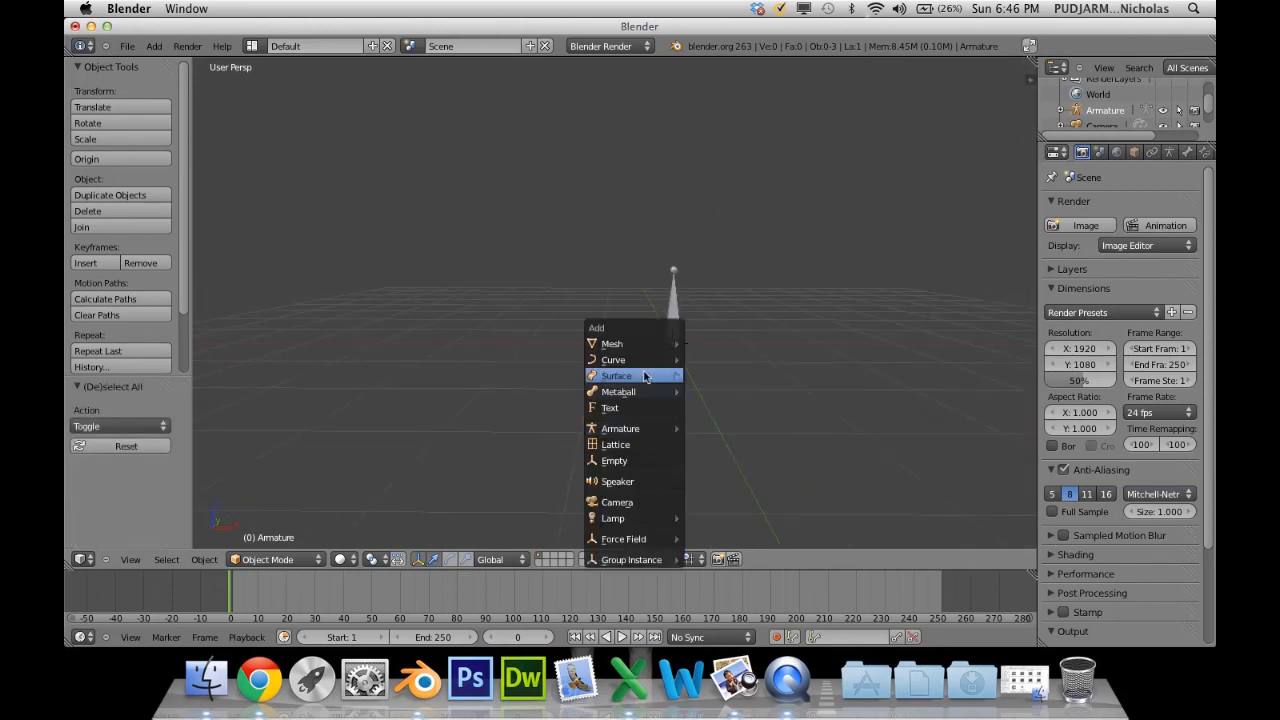
mouse_move(615, 343)
left_click(710, 364)
Move the cube up 1 unit along the Z axis.
middle_click_drag(660, 389, 695, 372)
type("gz")
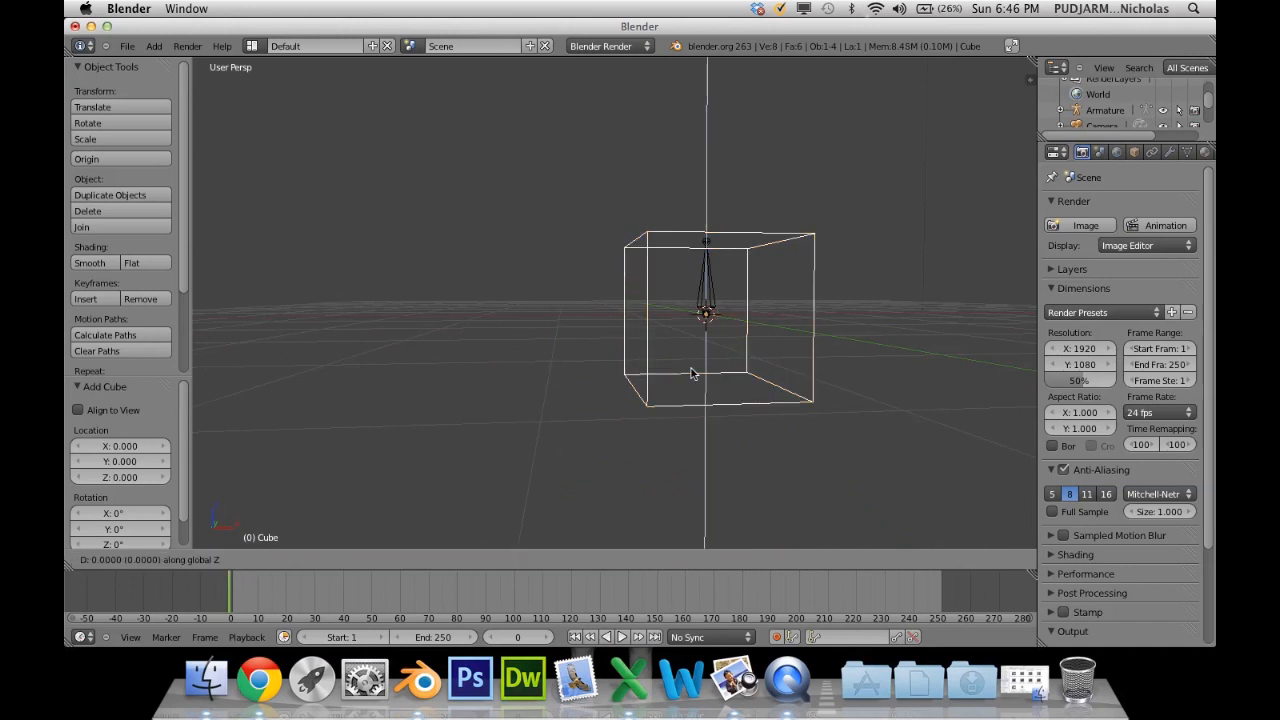
type("1")
key("Return")
Scale the cube to about 0.296 along X and about 0.2 along Y to form a narrow pillar around the bone.
middle_click_drag(691, 370, 826, 374)
key("s")
key("x")
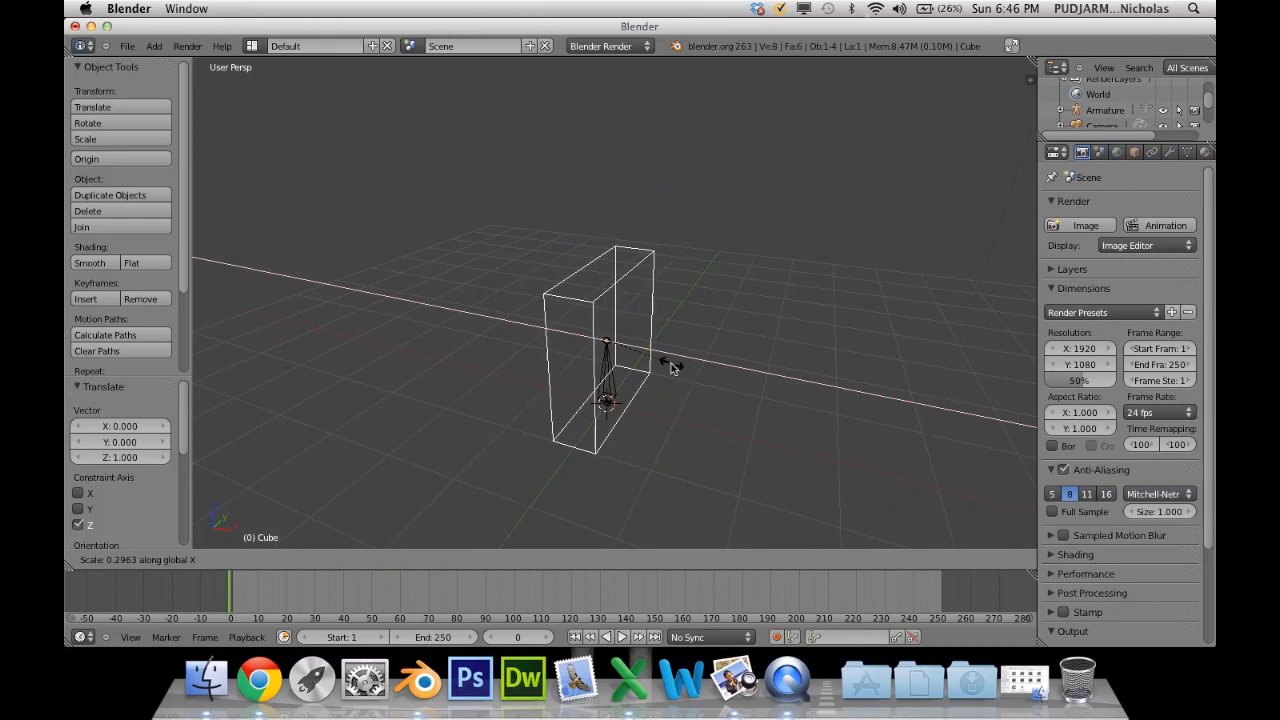
left_click(673, 367)
key("s")
key("y")
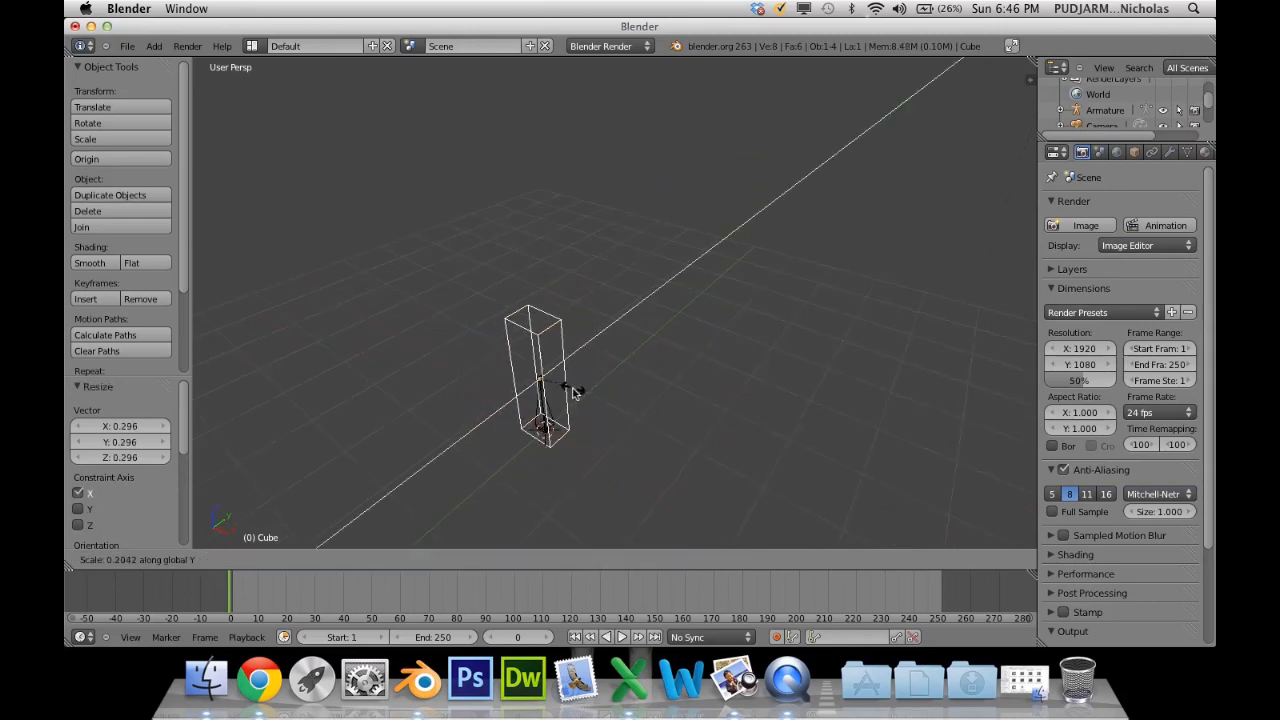
left_click(586, 391)
Enter Edit Mode on the pillar, deselect everything and switch to vertex selection in wireframe shading.
middle_click_drag(586, 391, 694, 266)
key("Tab")
key("a")
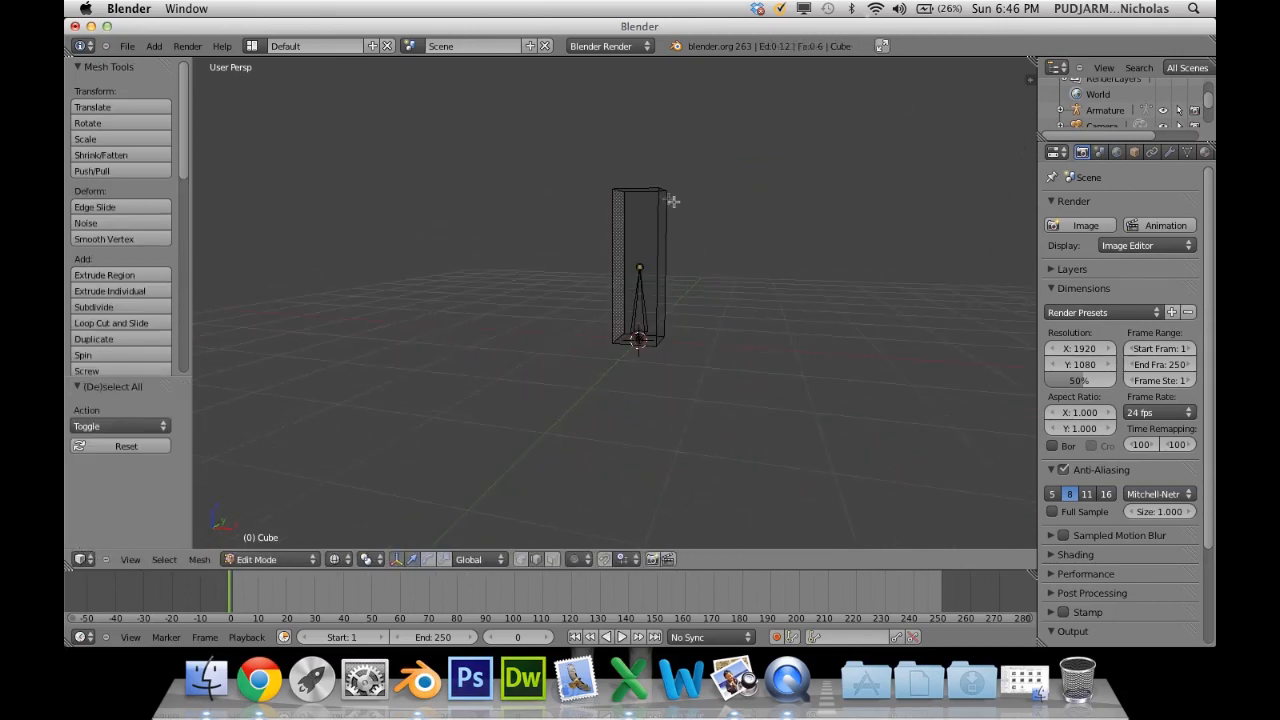
key("z")
left_click(518, 562)
key("z")
Circle-select the four top vertices of the pillar.
key("c")
left_click_drag(616, 198, 689, 190)
right_click(691, 191)
middle_click_drag(716, 203, 608, 240, "shift")
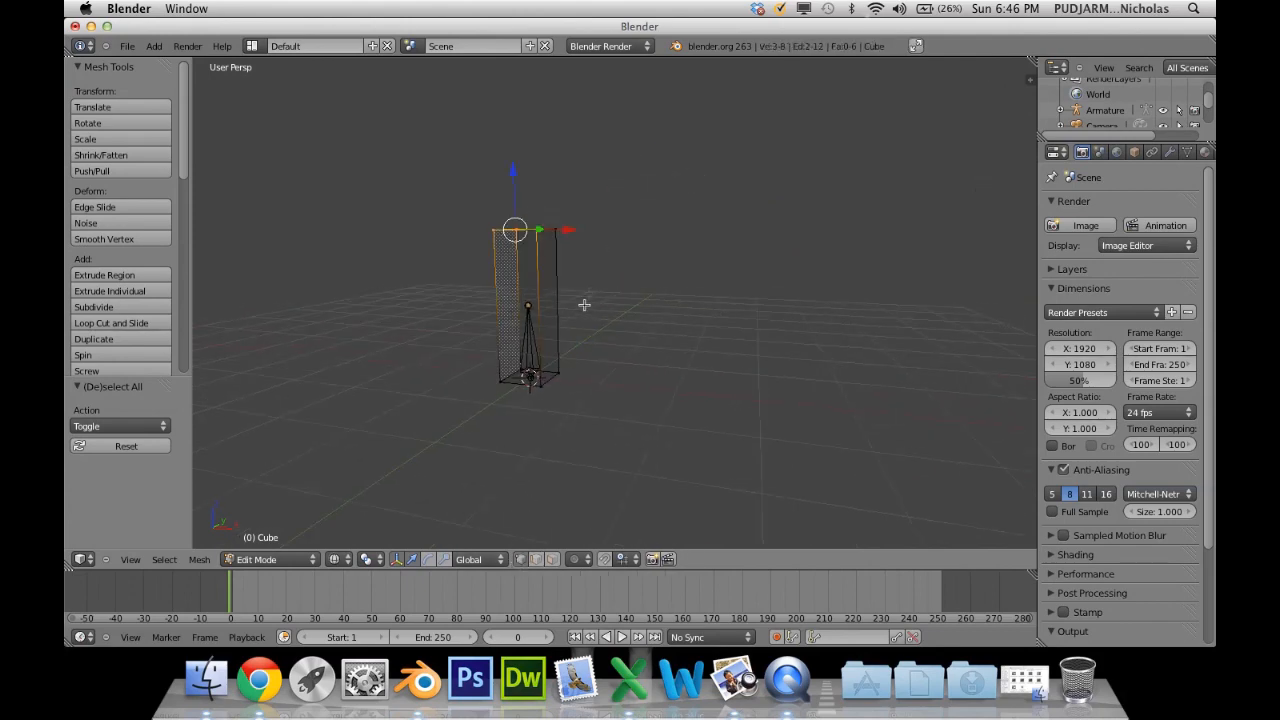
middle_click_drag(589, 293, 587, 367)
key("c")
left_click_drag(603, 333, 638, 340)
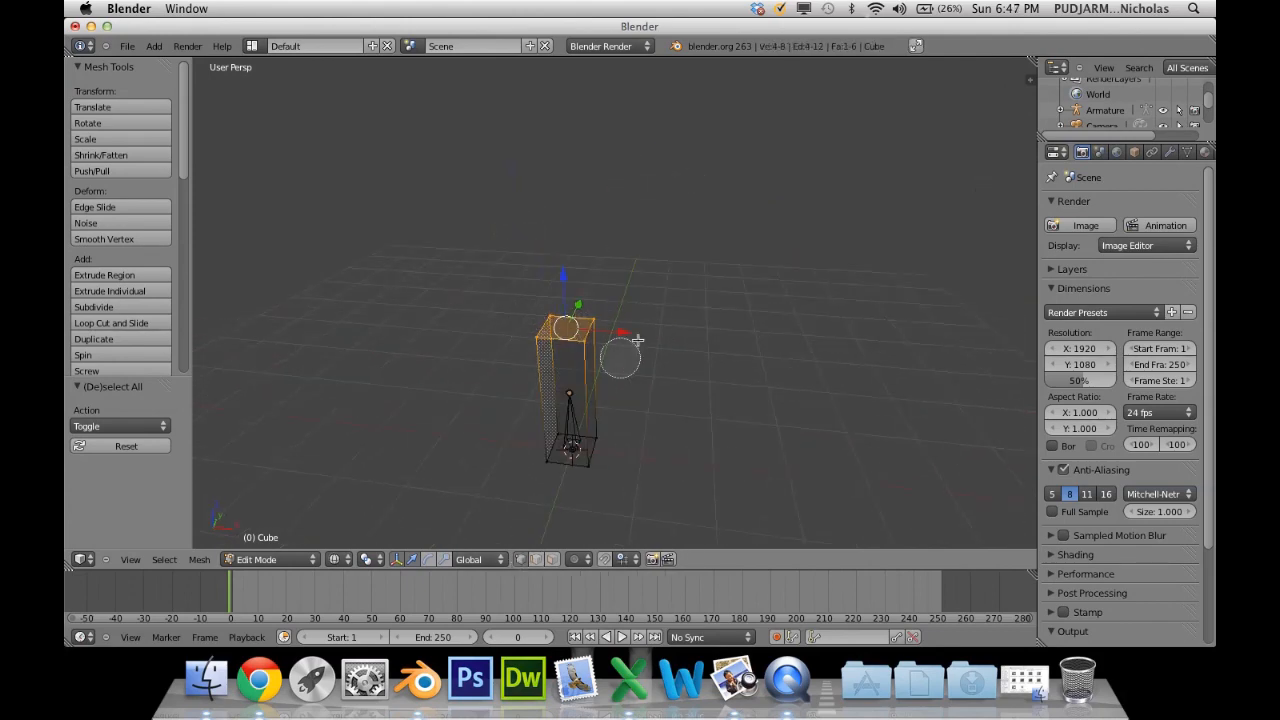
right_click(606, 332)
Clear the selection and box-select the pillar's four top vertices.
middle_click_drag(610, 338, 634, 343)
key("a")
key("b")
left_click_drag(722, 194, 419, 271)
scroll(531, 321, "down", 5)
scroll(530, 323, "up", 7)
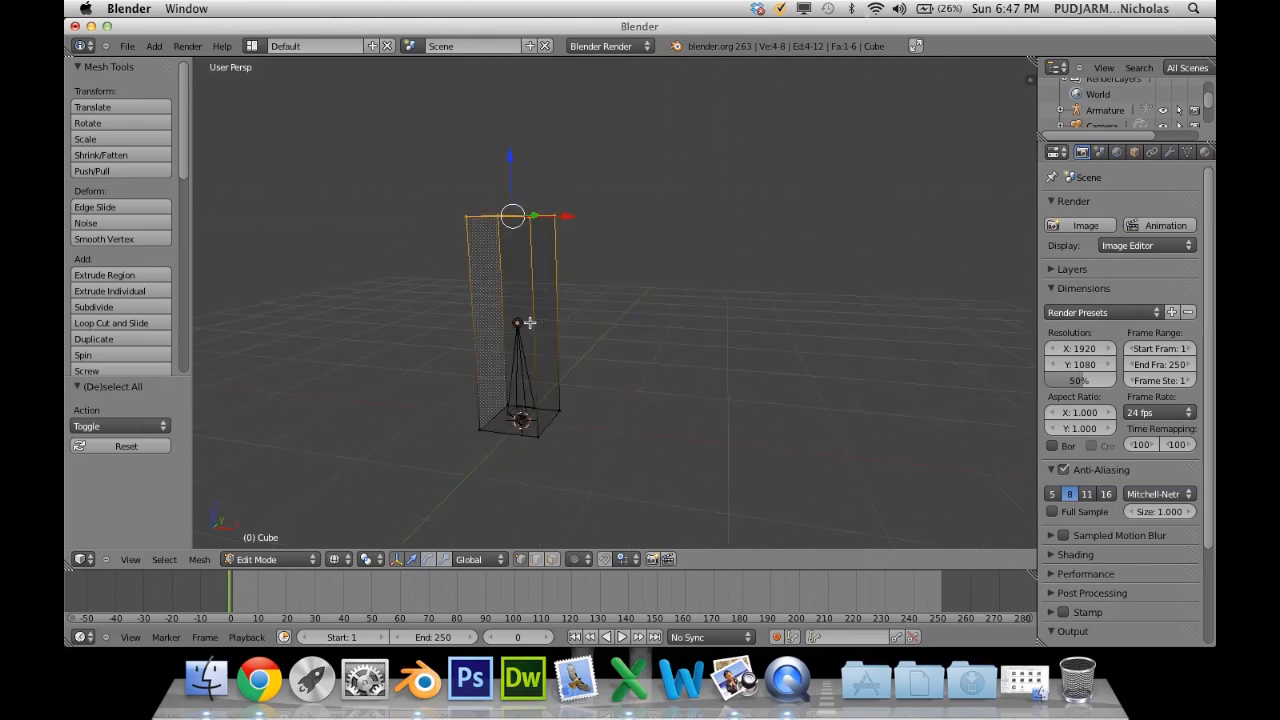
Toggle the viewport between wireframe and solid shading, ending in solid.
key("z")
middle_click_drag(557, 334, 623, 300)
key("z")
key("z")
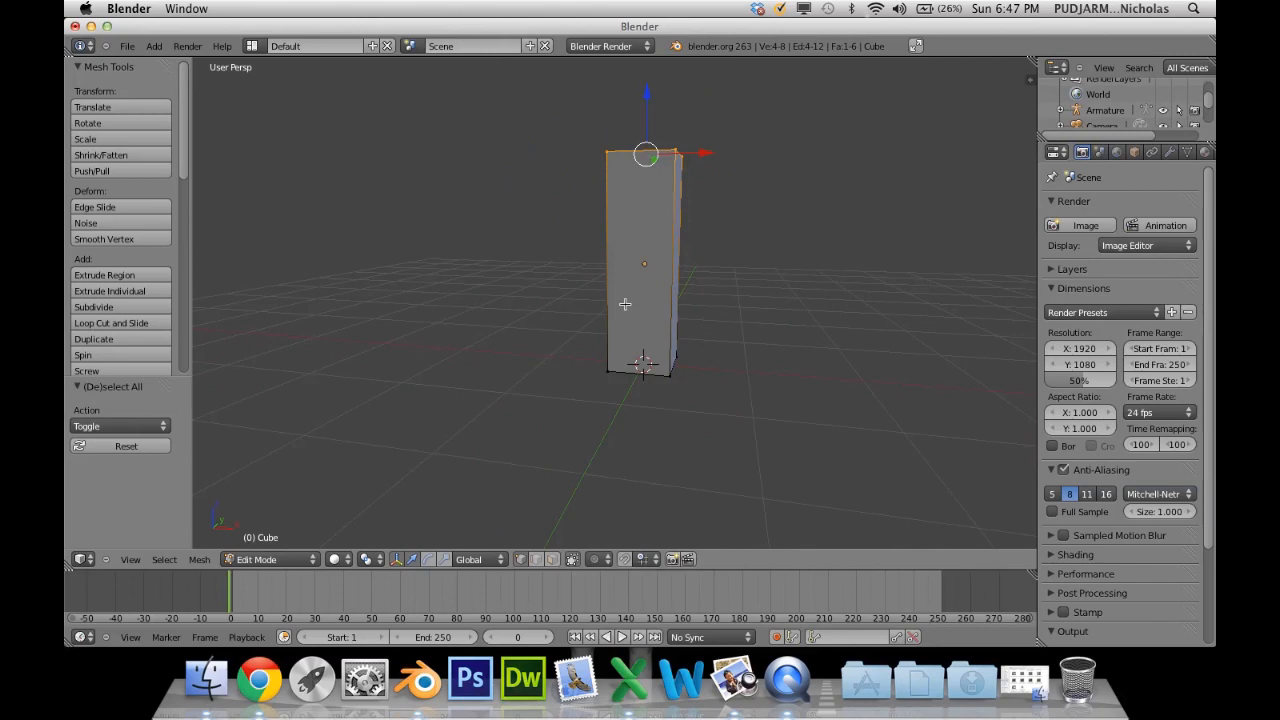
Lower the pillar's top vertices by 1 unit along Z and switch the viewport to wireframe shading.
type("gz")
type("-1")
key("Return")
key("z")
scroll(527, 320, "down", 3)
middle_click_drag(527, 320, 594, 297)
scroll(594, 297, "up", 10)
scroll(593, 326, "down", 9)
middle_click_drag(603, 343, 609, 311)
scroll(609, 311, "down", 4)
type("e")
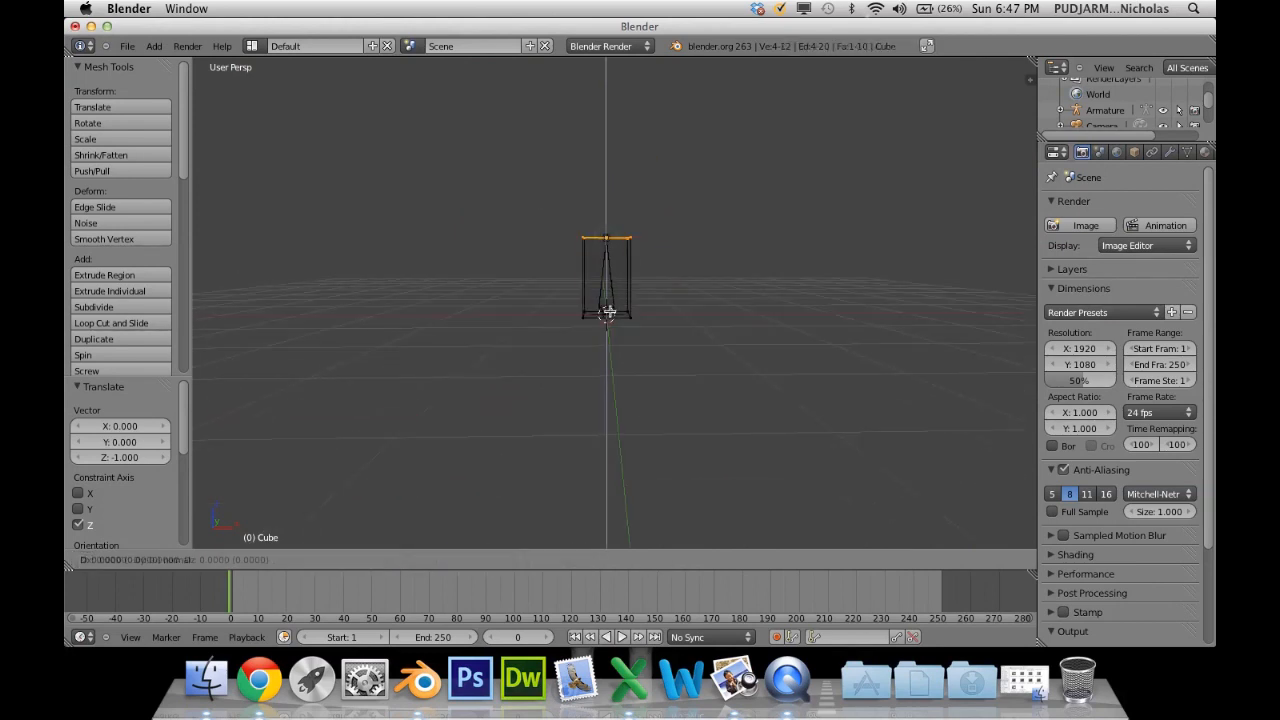
type("x1")
key("Return")
key("ctrl+z")
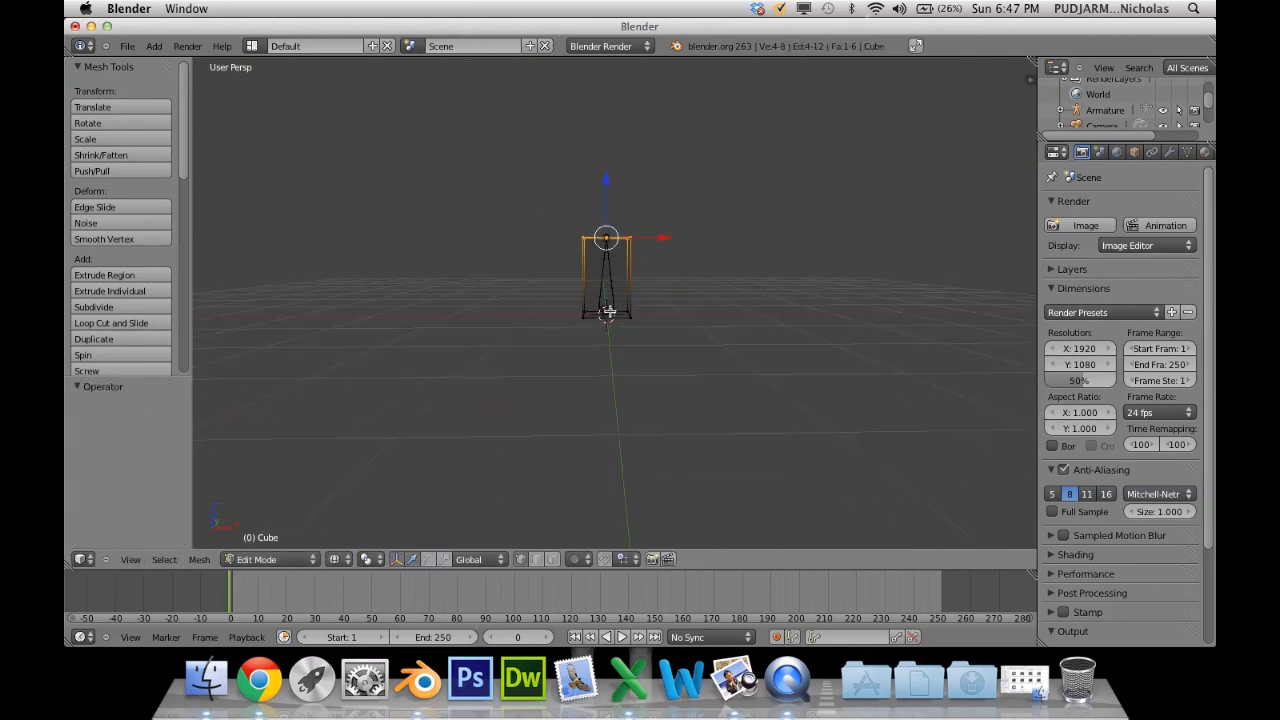
Extrude the pillar's top face upward three times by 1 unit each and return to Object Mode.
type("e")
type("1")
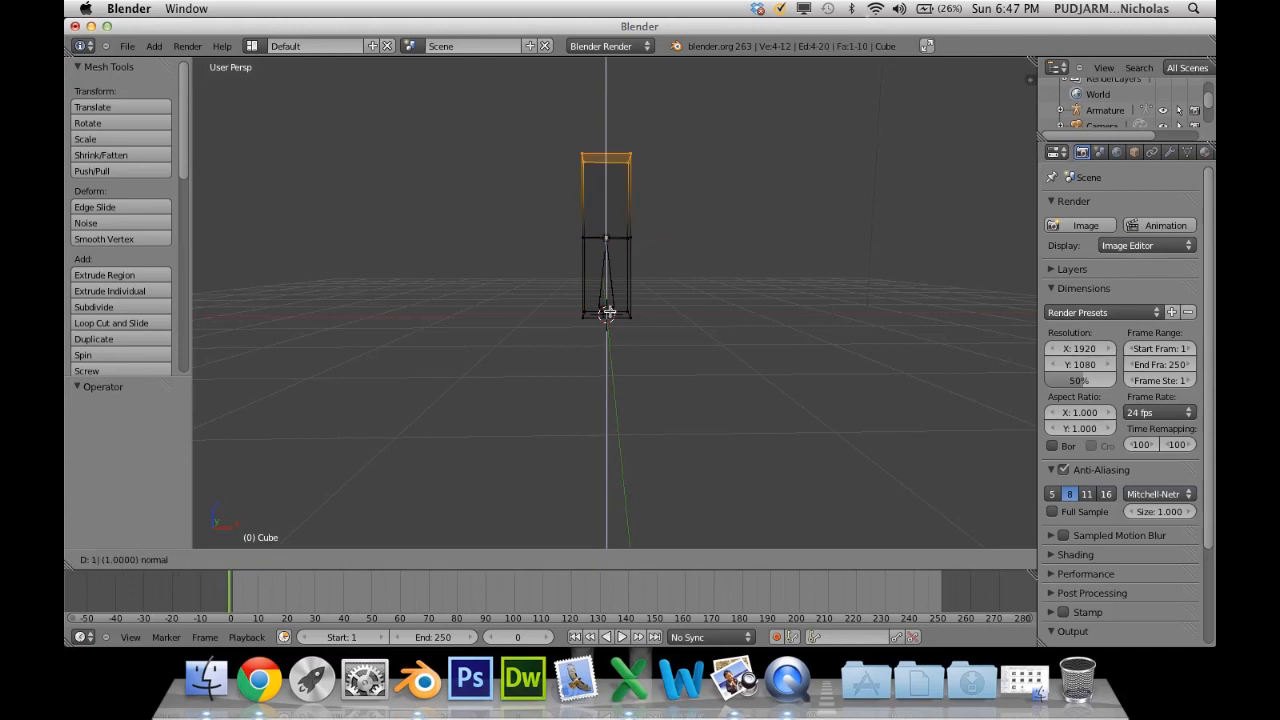
key("Return")
middle_click_drag(606, 311, 556, 458)
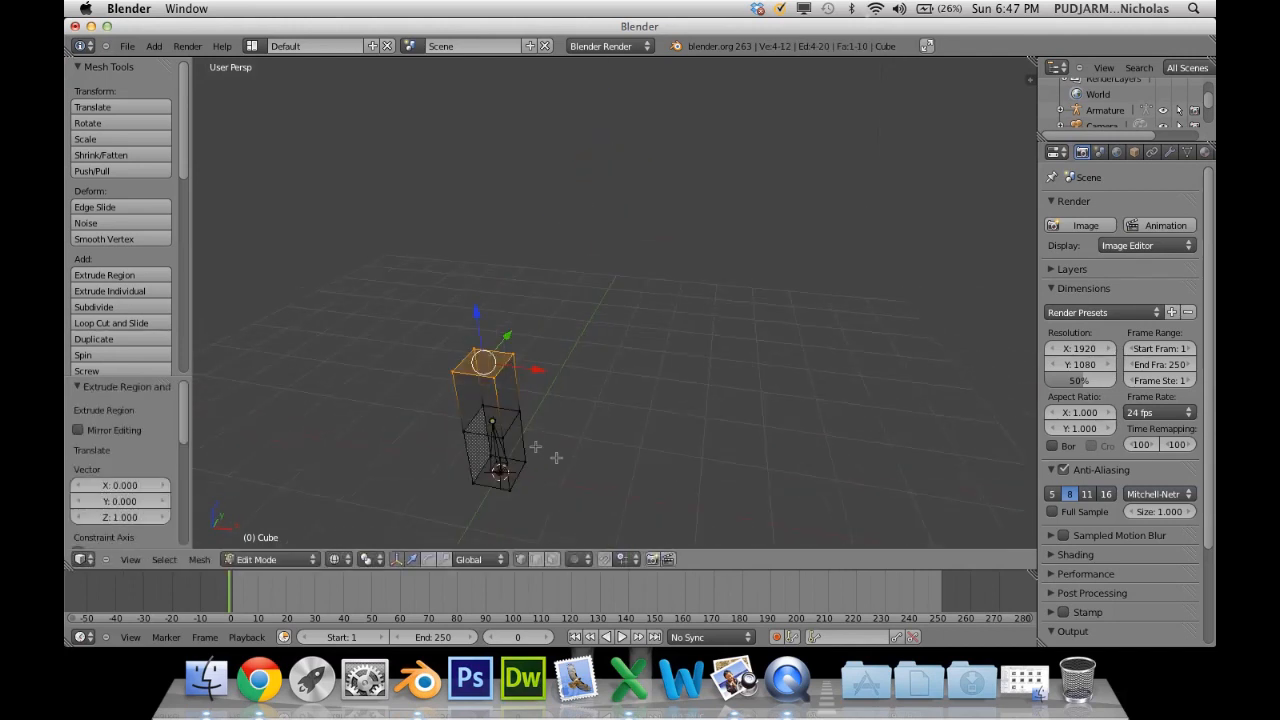
middle_click_drag(580, 443, 628, 319)
key("z")
key("z")
type("1")
key("Return")
type("e: 1")
key("Return")
key("Tab")
Enter Edit Mode on the armature and select its whole bone inside the pillar.
right_click(580, 372)
scroll(697, 368, "down", 4)
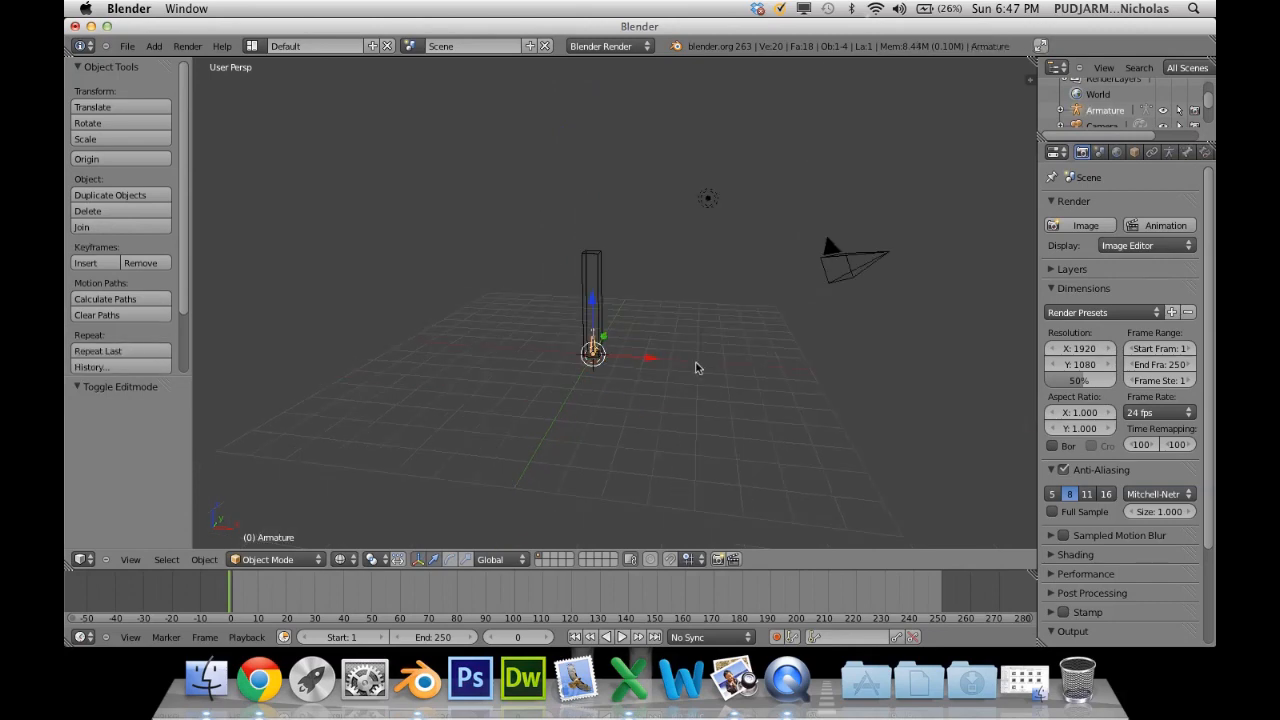
key("Tab")
scroll(714, 346, "up", 5)
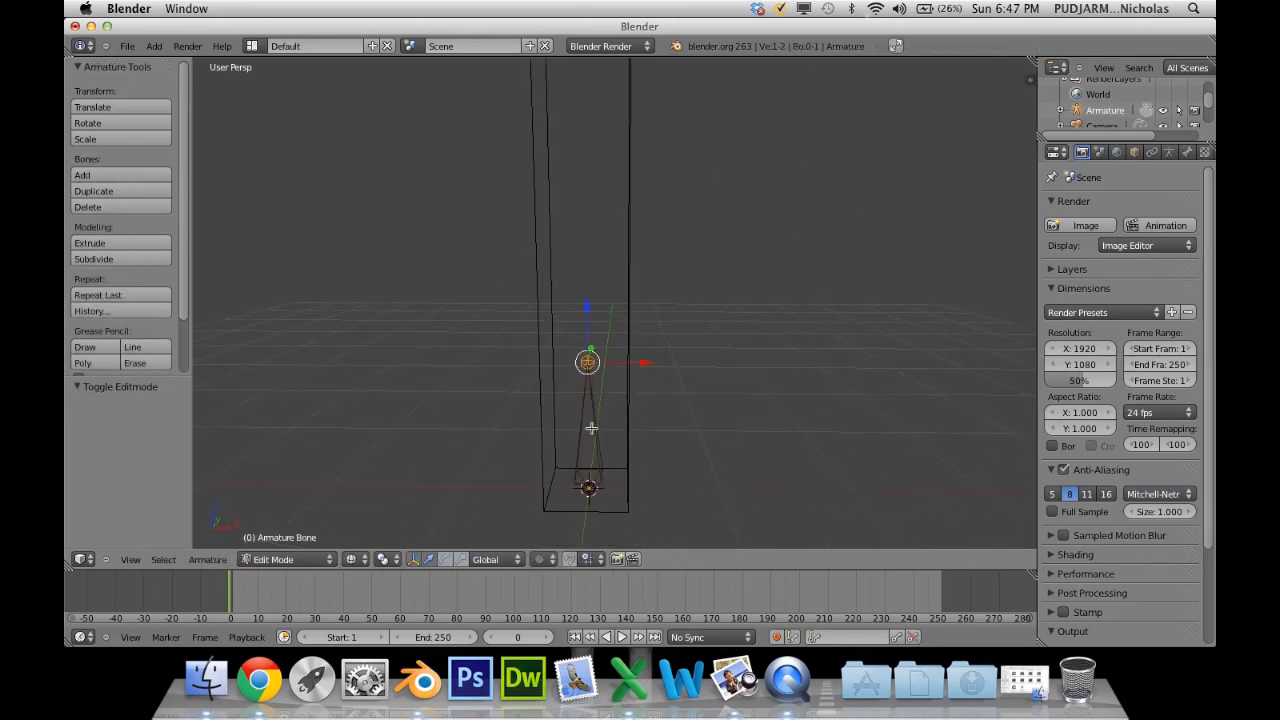
right_click(591, 428)
Compare solid and wireframe shading to examine the bone's visibility inside the pillar.
key("z")
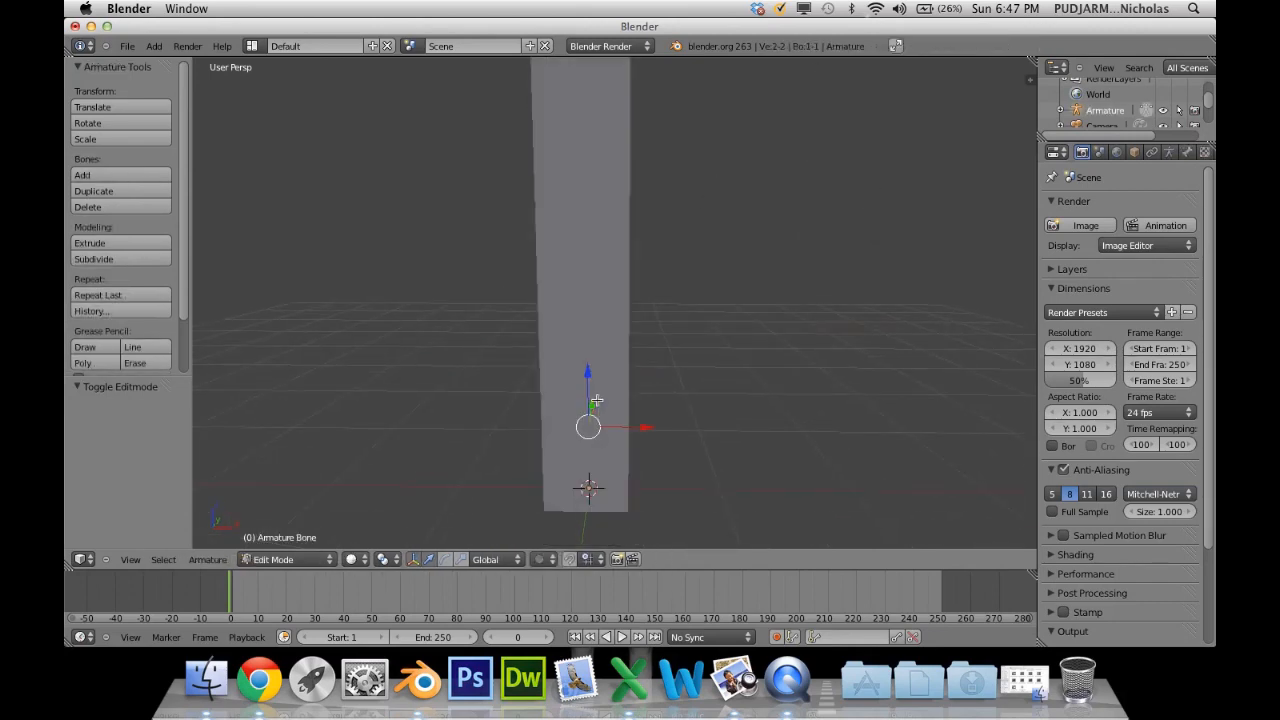
key("z")
mouse_move(596, 400)
middle_mouse_down()
mouse_move(577, 371)
mouse_move(649, 346)
middle_mouse_up()
key("z")
key("z")
key("z")
key("z")
middle_click_drag(607, 393, 673, 383)
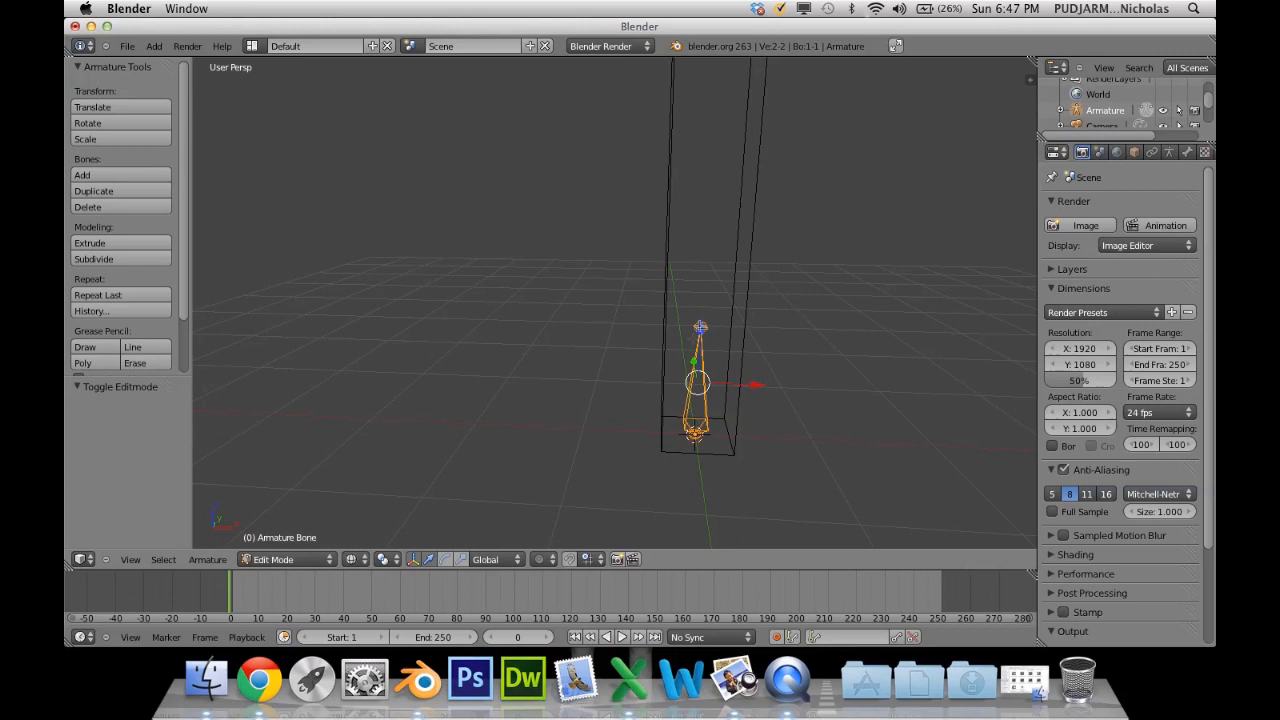
left_click(353, 560)
key("Tab")
key("Tab")
key("z")
key("z")
Select the bone's tip and extrude a second bone straight up along Z.
right_click(706, 311)
middle_click_drag(715, 389, 654, 437)
right_click(679, 389)
key("z")
key("z")
right_click(614, 374)
key("e")
key("z")
left_click(599, 310)
middle_click_drag(599, 310, 608, 366)
Extrude two more bones upward along Z by 1 unit each and return the armature to Object Mode.
type("ez1")
key("Return")
type("ez1")
key("Return")
key("a")
key("a")
mouse_move(626, 451)
middle_mouse_down("shift")
mouse_move(597, 377)
mouse_move(640, 403)
mouse_move(643, 322)
mouse_move(661, 323)
middle_mouse_up("shift")
key("Tab")
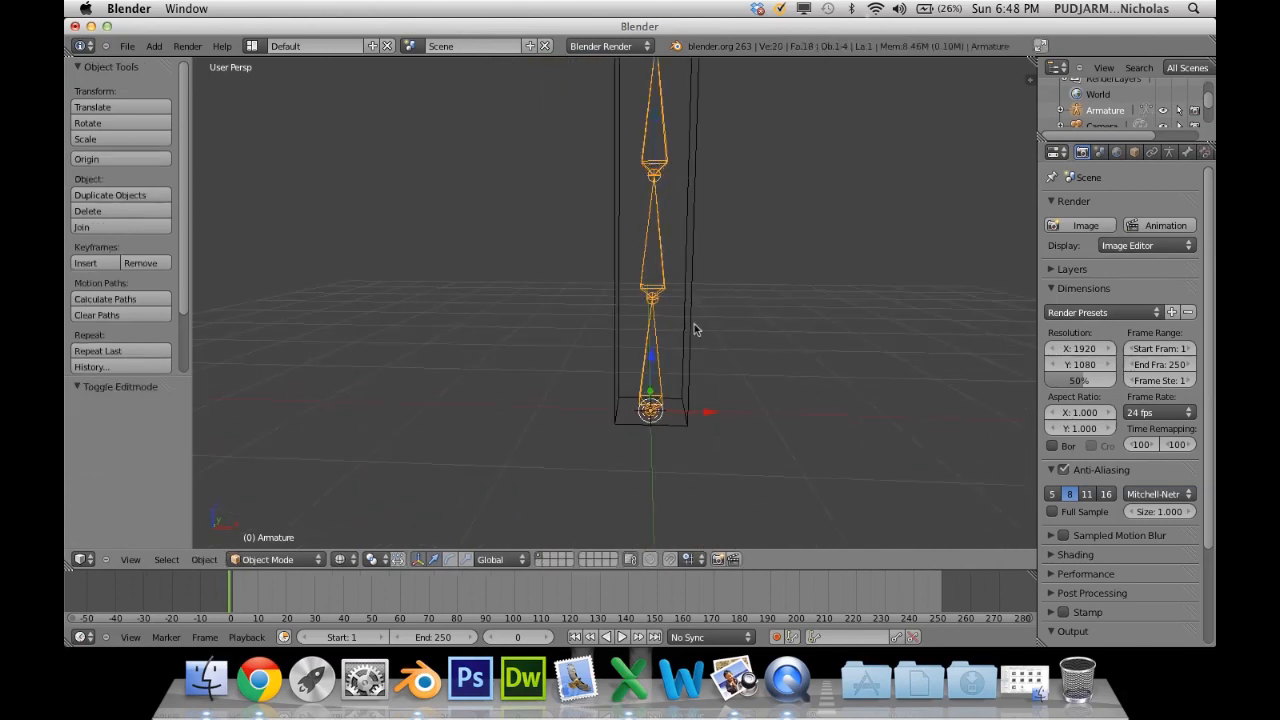
Examine the pillar mesh's segments in Edit Mode with solid shading, and return to Object Mode in wireframe.
right_click(695, 330)
key("z")
scroll(699, 307, "up", 3)
scroll(699, 307, "down", 5)
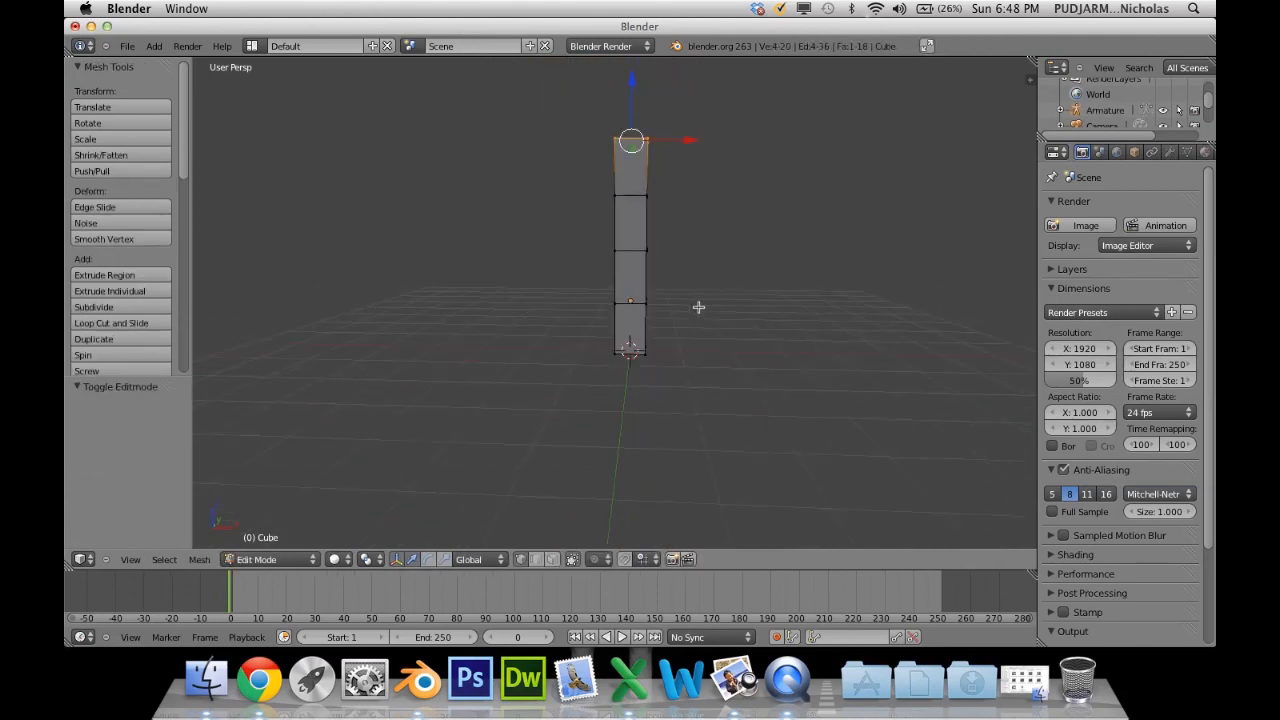
key("z")
key("Tab")
middle_click_drag(698, 306, 655, 386)
key("z")
key("z")
Select the pillar together with the armature as the active object and parent the pillar to it With Automatic Weights.
right_click(617, 311)
scroll(643, 341, "down", 2)
middle_click_drag(643, 341, 660, 290)
scroll(660, 290, "up", 8)
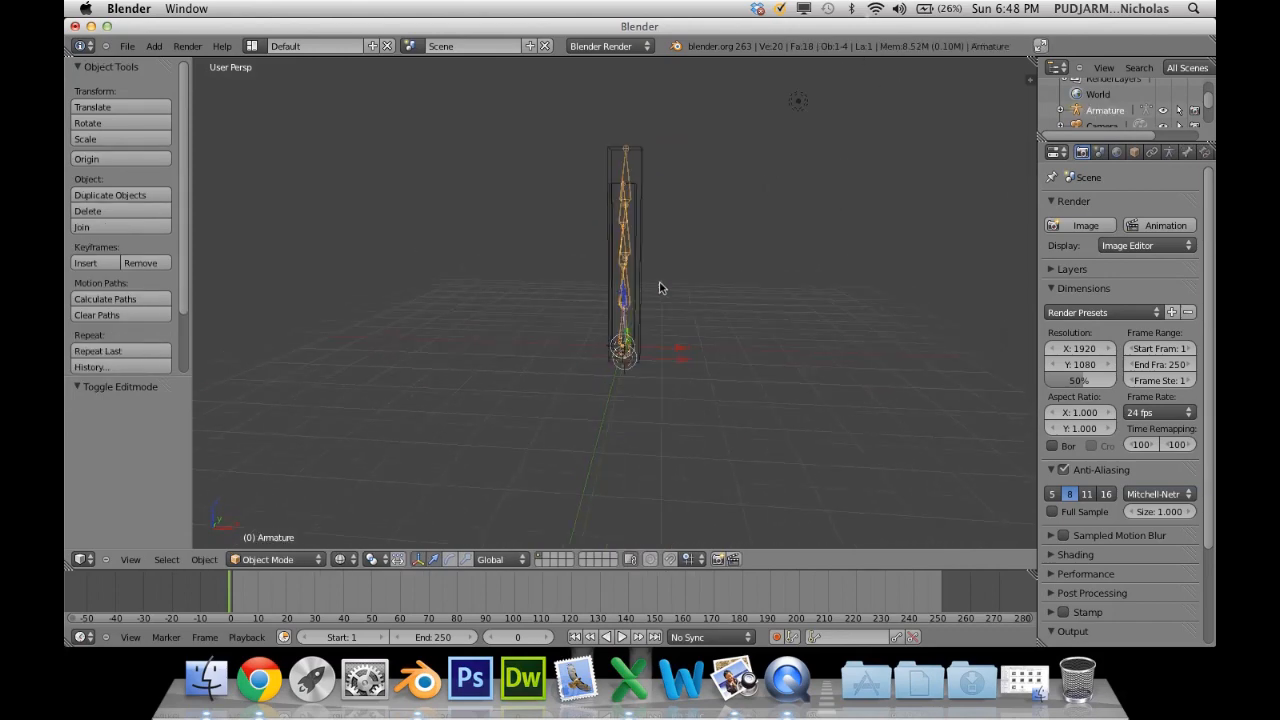
right_click(846, 262)
scroll(846, 260, "down", 3)
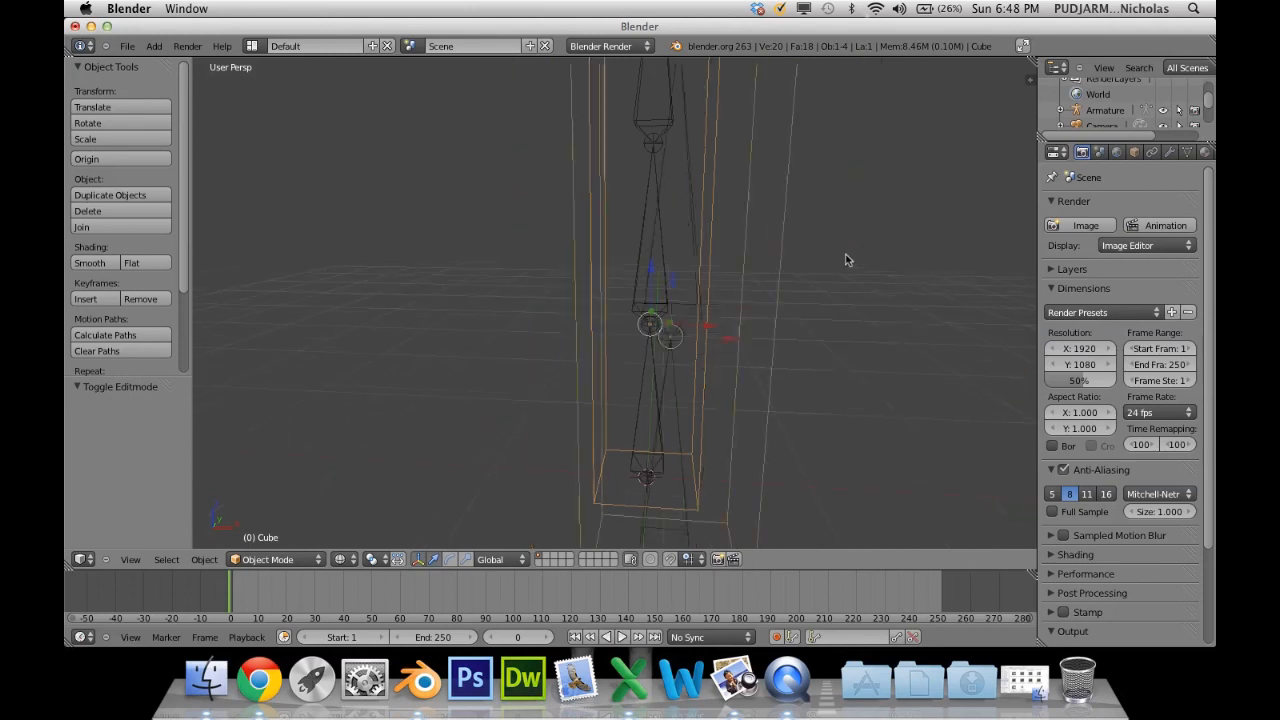
right_click(670, 279)
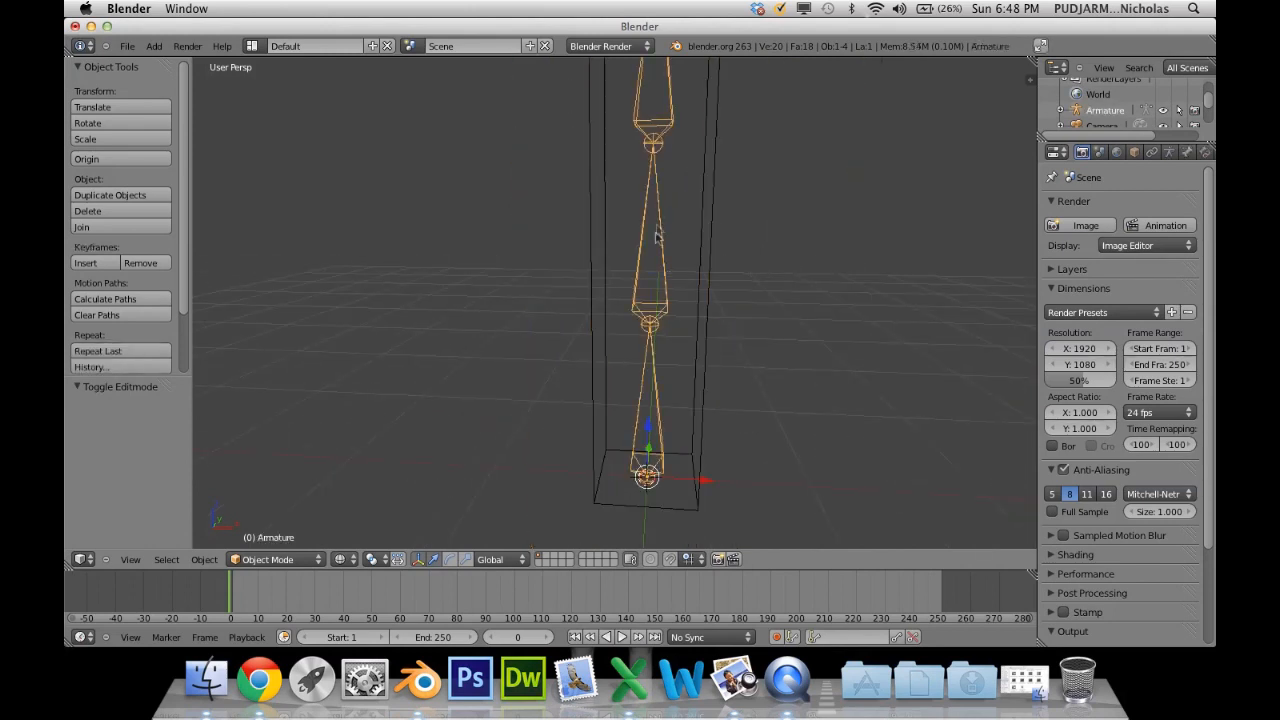
right_click(710, 300, "shift")
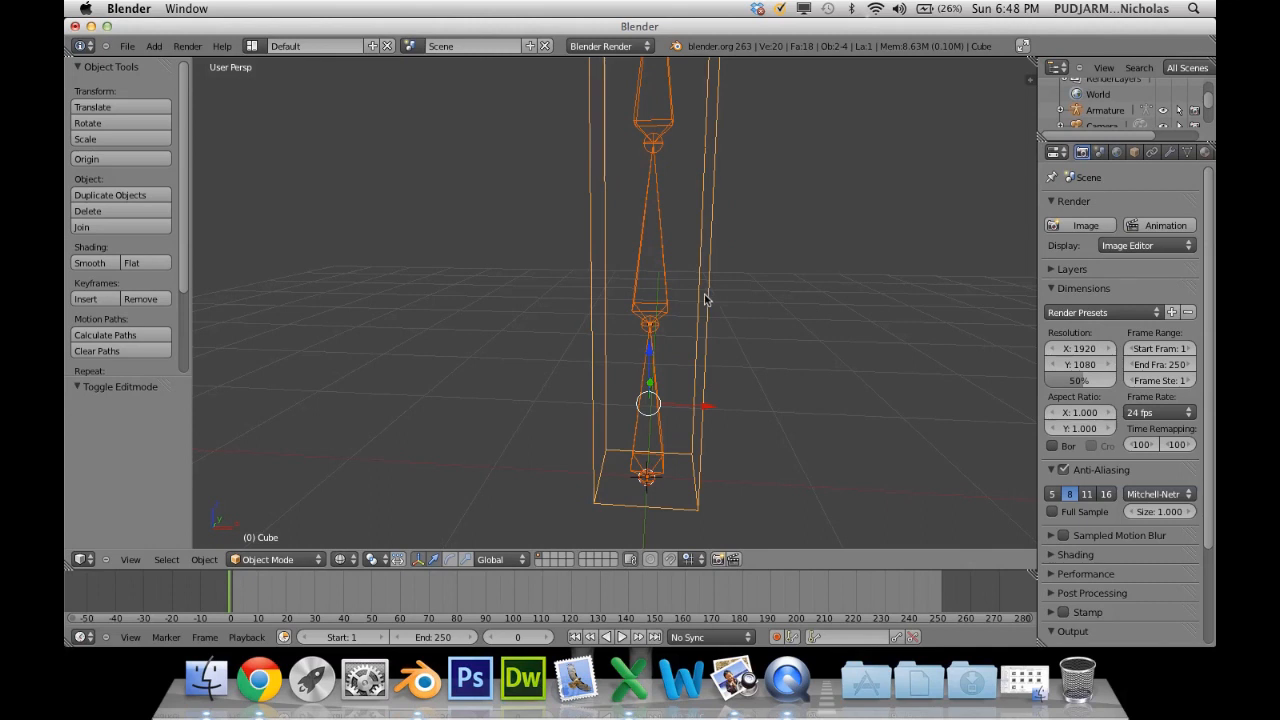
key("ctrl+p")
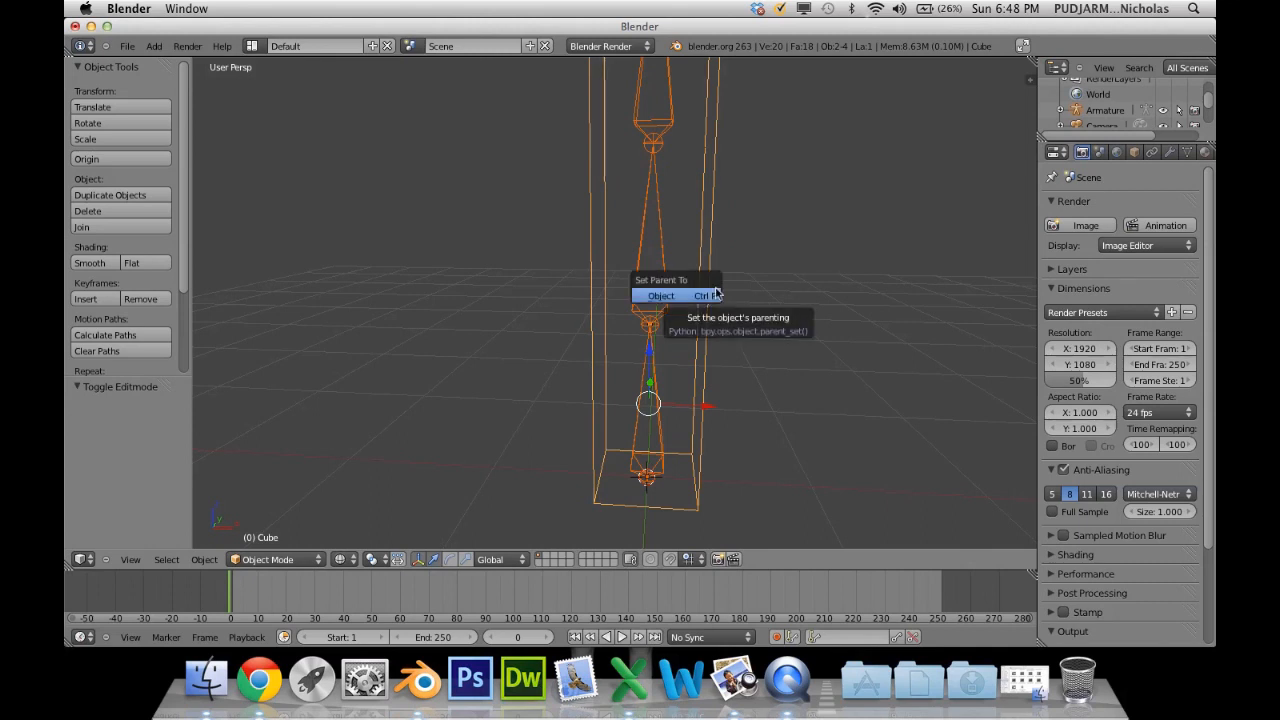
right_click(660, 238, "shift")
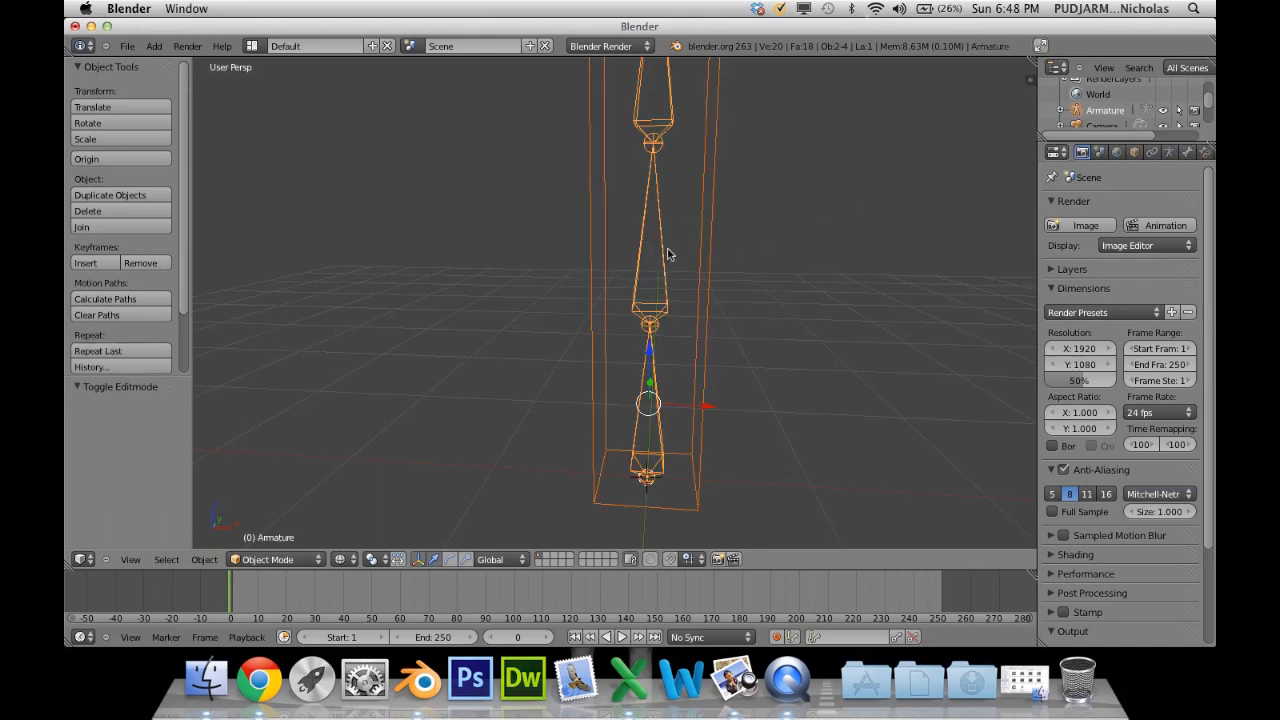
key("ctrl+p")
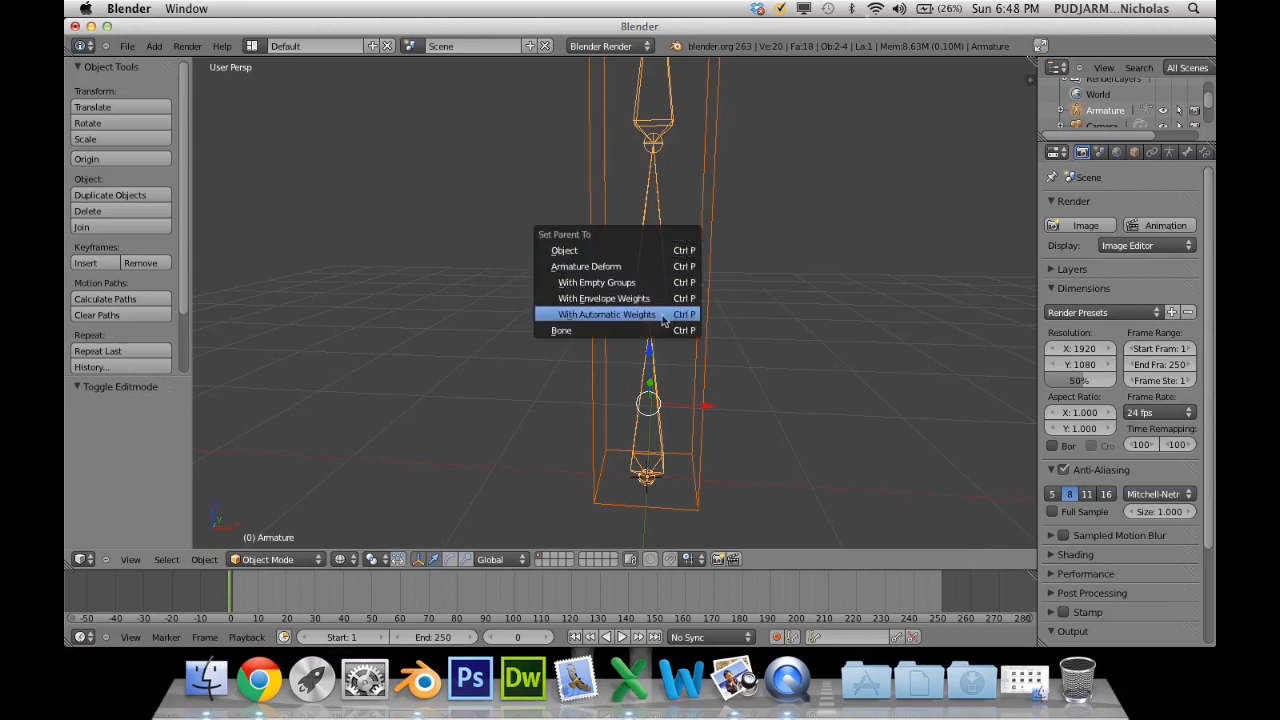
left_click(607, 314)
Switch the armature to Pose Mode and rotate the second bone from the base by about 52°.
right_click(670, 290)
middle_click_drag(668, 278, 636, 270)
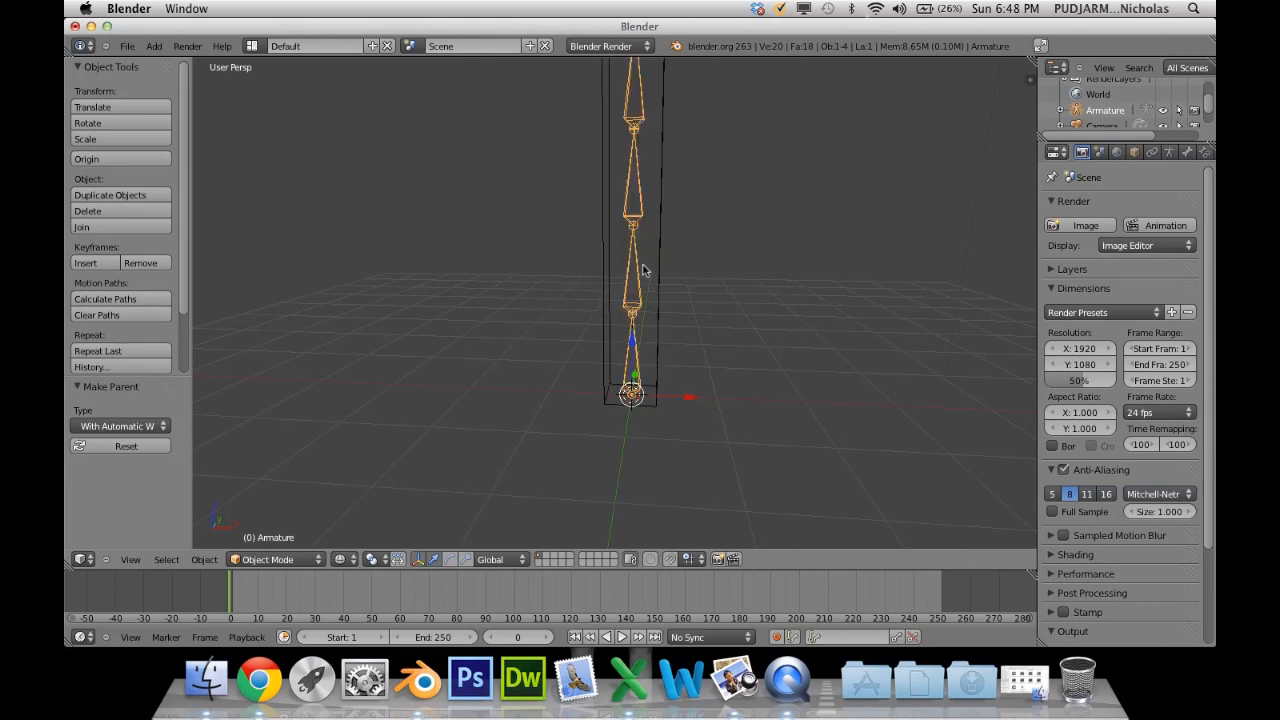
middle_click_drag(630, 200, 600, 340)
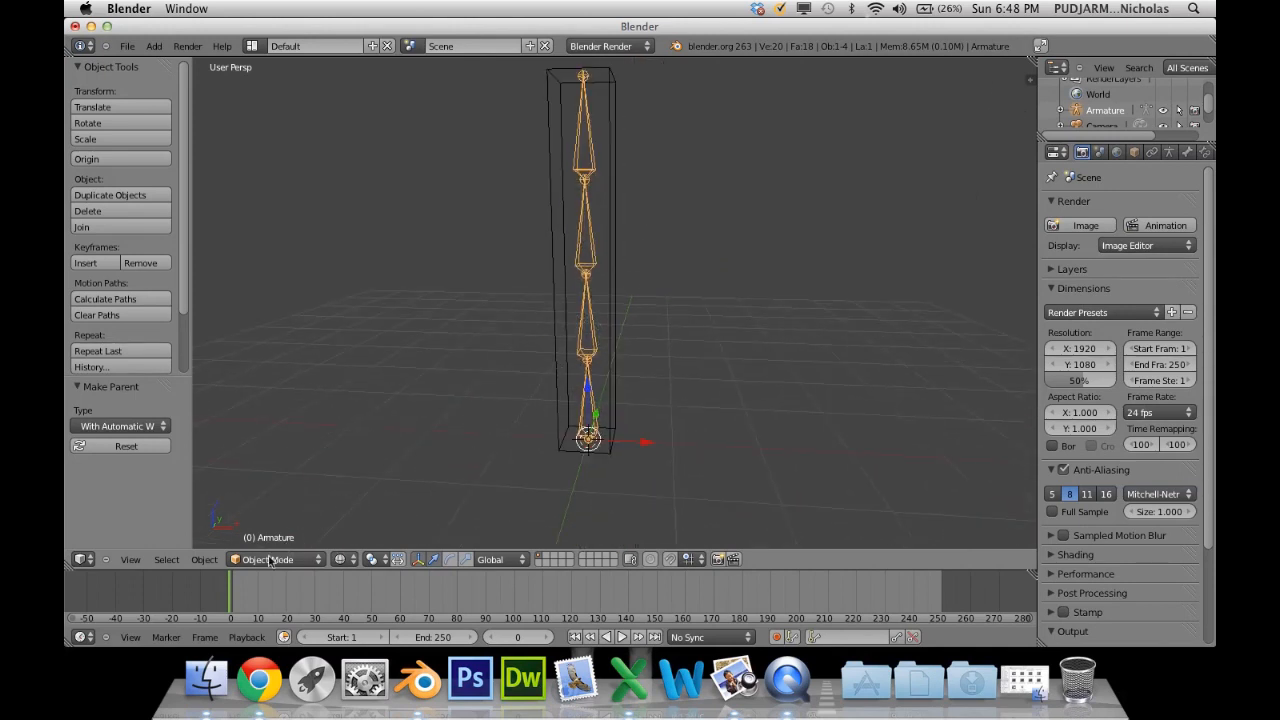
left_click(268, 561)
left_click(275, 505)
right_click(595, 333)
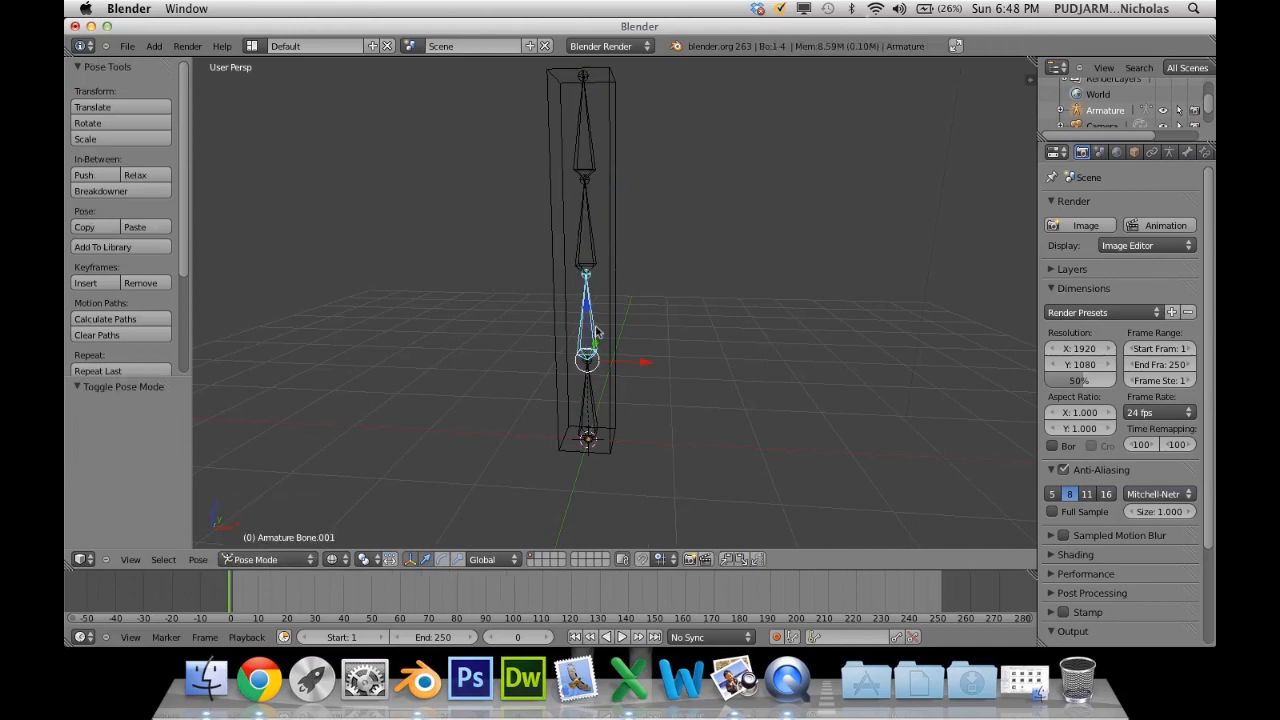
key("r")
left_click(684, 478)
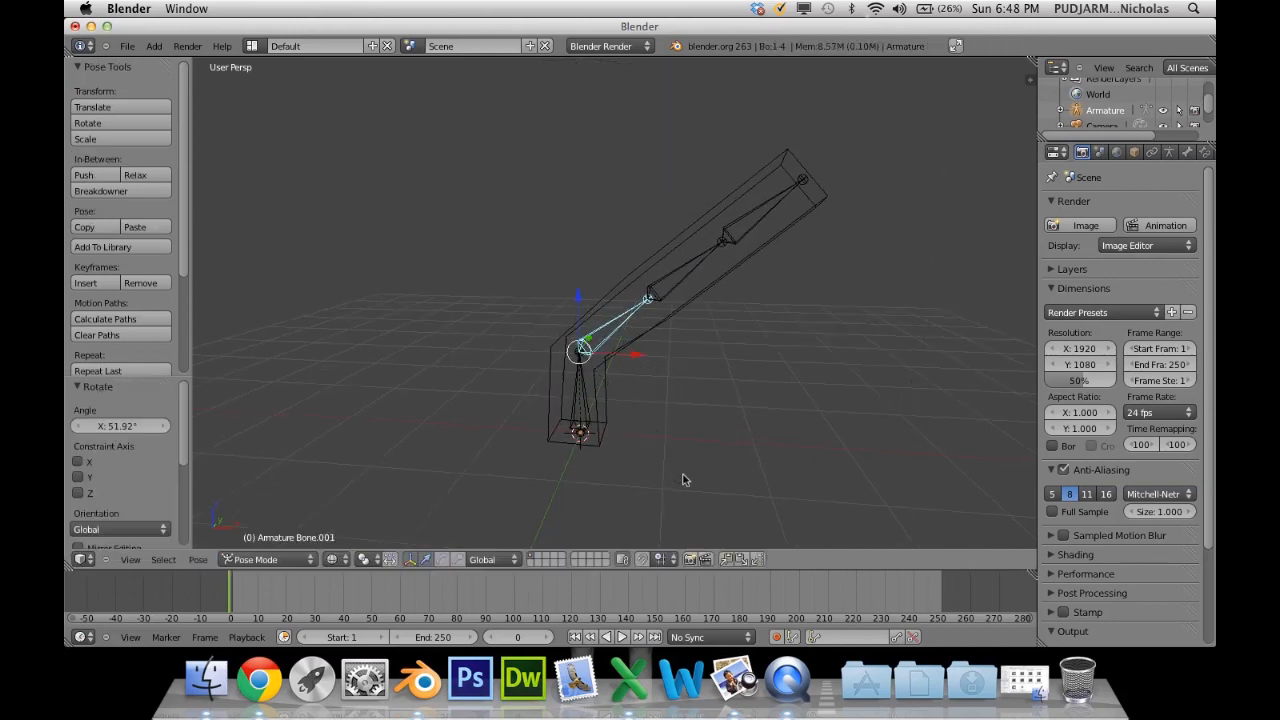
Rotate the third bone and the top bone freely to bend the upper half of the pillar.
right_click(689, 287)
key("r")
left_click(778, 150)
right_click(678, 190)
key("r")
left_click(766, 287)
Rotate the top bone twice more from different viewing angles, the last time by about -78°.
middle_click_drag(763, 291, 567, 352)
key("r")
left_click(400, 192)
middle_click_drag(466, 276, 484, 185)
key("r")
left_click(450, 84)
middle_click_drag(452, 88, 678, 255)
key("z")
key("z")
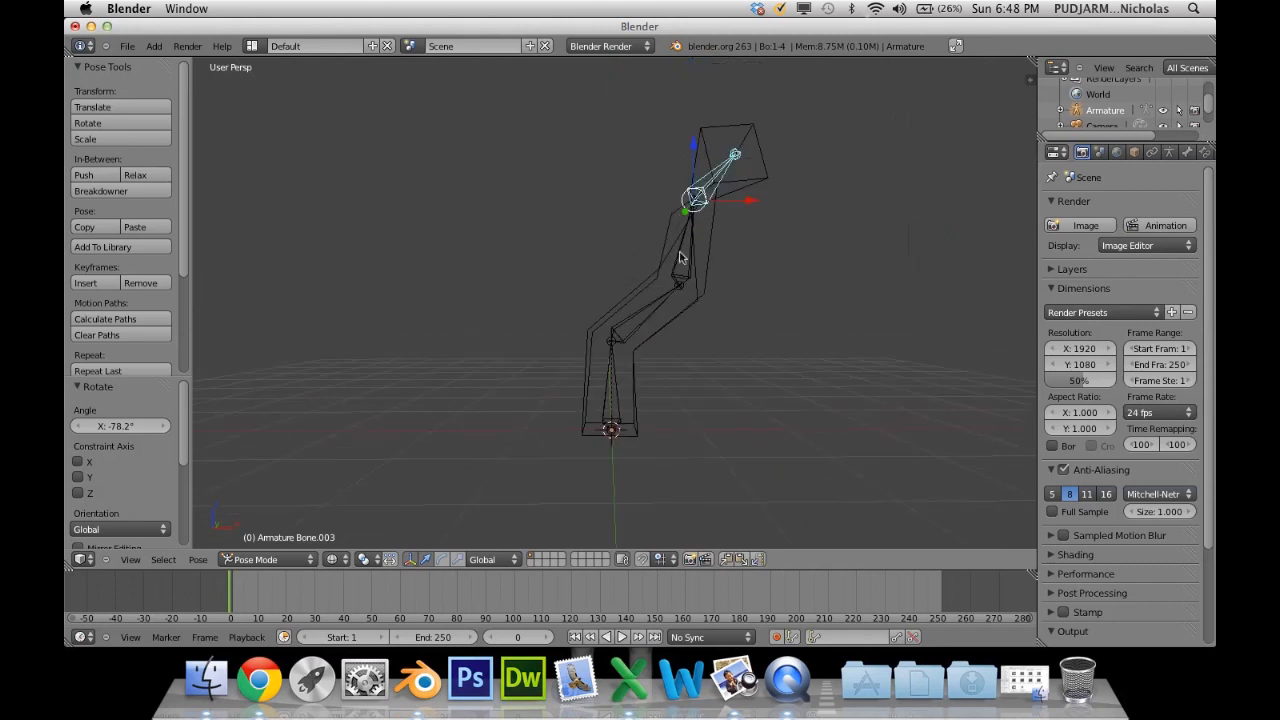
Select all the armature's bones and insert a keyframe for their pose at frame 0.
right_click(680, 254, "shift")
right_click(658, 310, "shift")
right_click(638, 363, "shift")
right_click(614, 397, "shift")
right_click(632, 345, "shift")
right_click(615, 396, "shift")
right_click(683, 262, "shift")
right_click(711, 186, "shift")
key("i")
left_click(708, 190)
Move to frame 20, rotate the second bone to a more upright pose and insert a keyframe for it.
right_click(645, 323)
left_click_drag(276, 591, 286, 591)
key("r")
left_click(761, 262)
key("i")
left_click(761, 262)
Step backward and forward through the frames between the two keyframes to preview the bone animation.
key("Left")
key("Left")
key("Left")
key("Left")
key("Left")
key("Left")
key("Left")
key("Left")
key("Left")
key("Left")
key("Left")
key("Left")
key("Left")
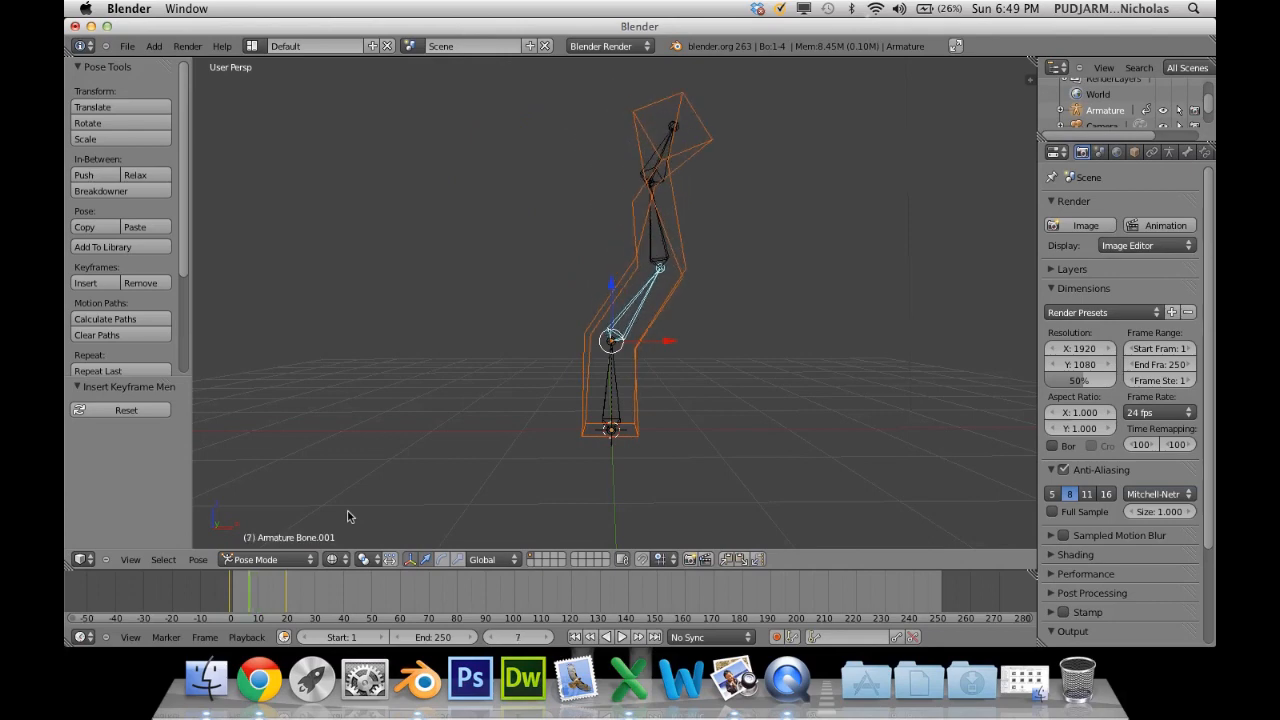
key("Left")
key("Left")
key("Left")
key("Left")
key("Left")
key("Left")
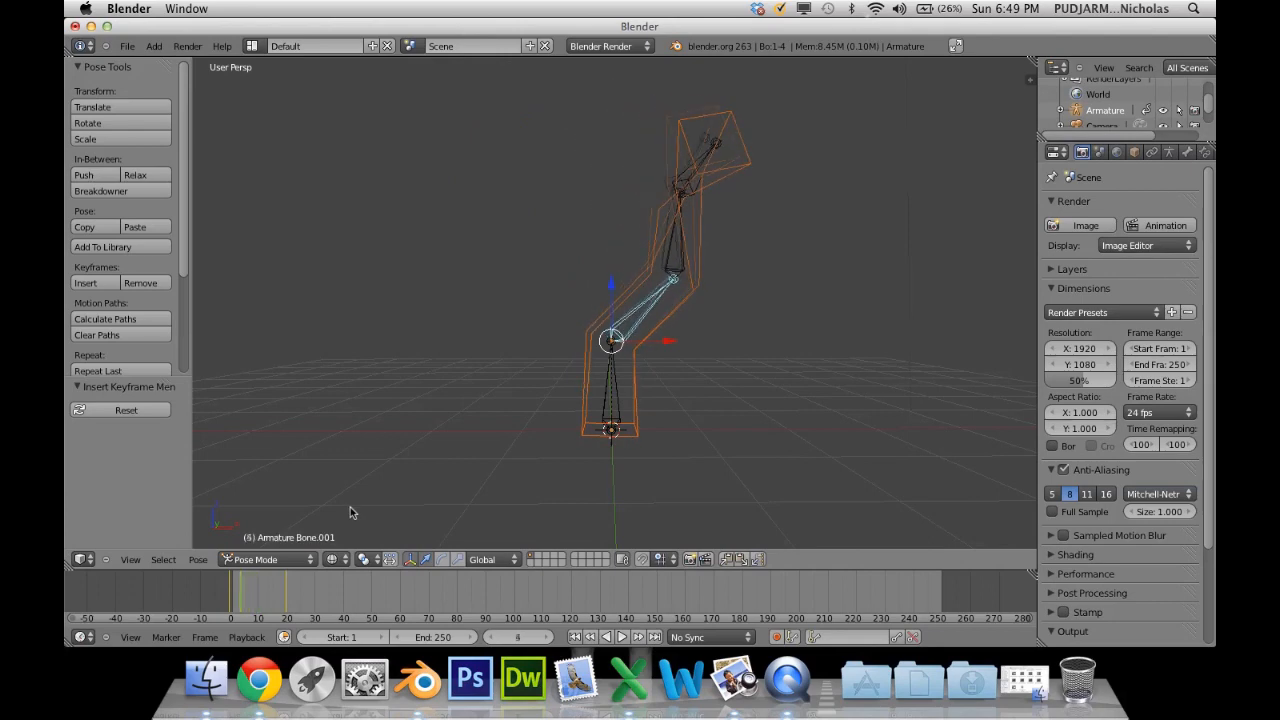
key("Right")
key("Right")
key("Right")
key("Right")
key("Right")
key("Right")
key("Right")
key("Right")
key("Right")
key("Right")
key("Right")
key("Right")
key("Right")
key("Right")
key("Right")
key("Right")
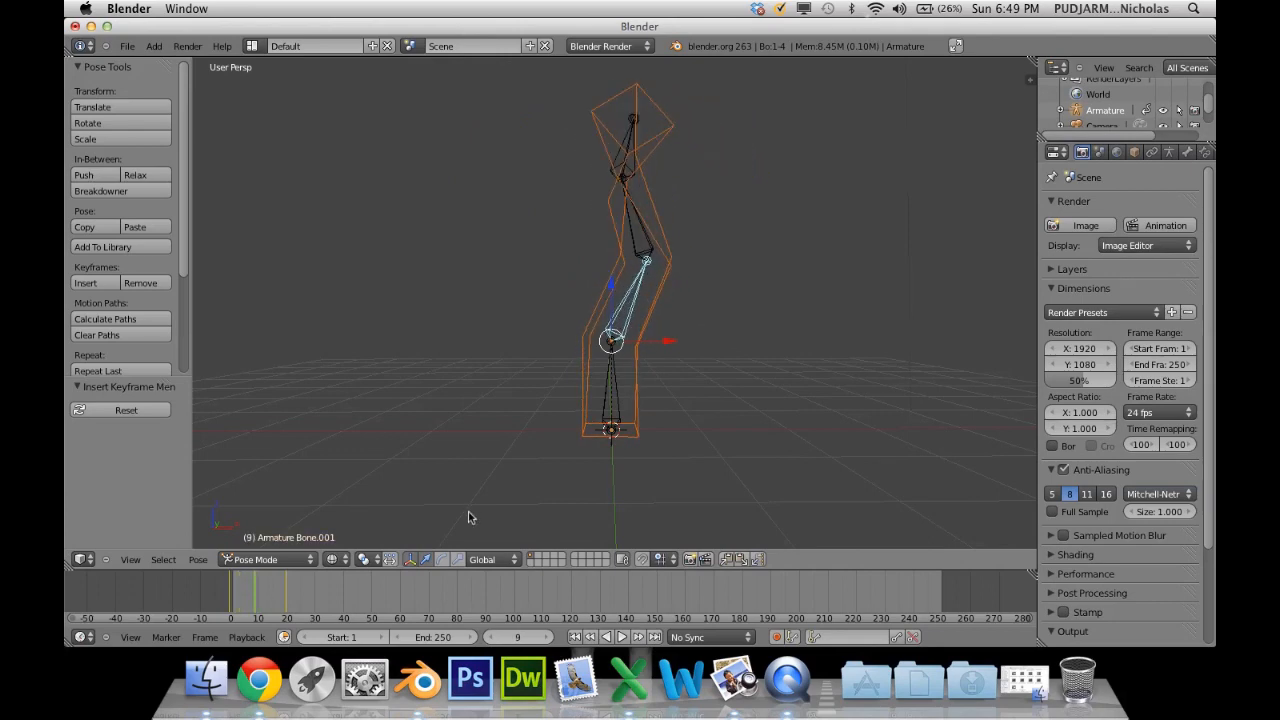
Switch the viewport to solid shading, leave the pillar mesh selected in Object Mode and delete it.
key("z")
key("Tab")
key("ctrl+Tab")
left_click(616, 328)
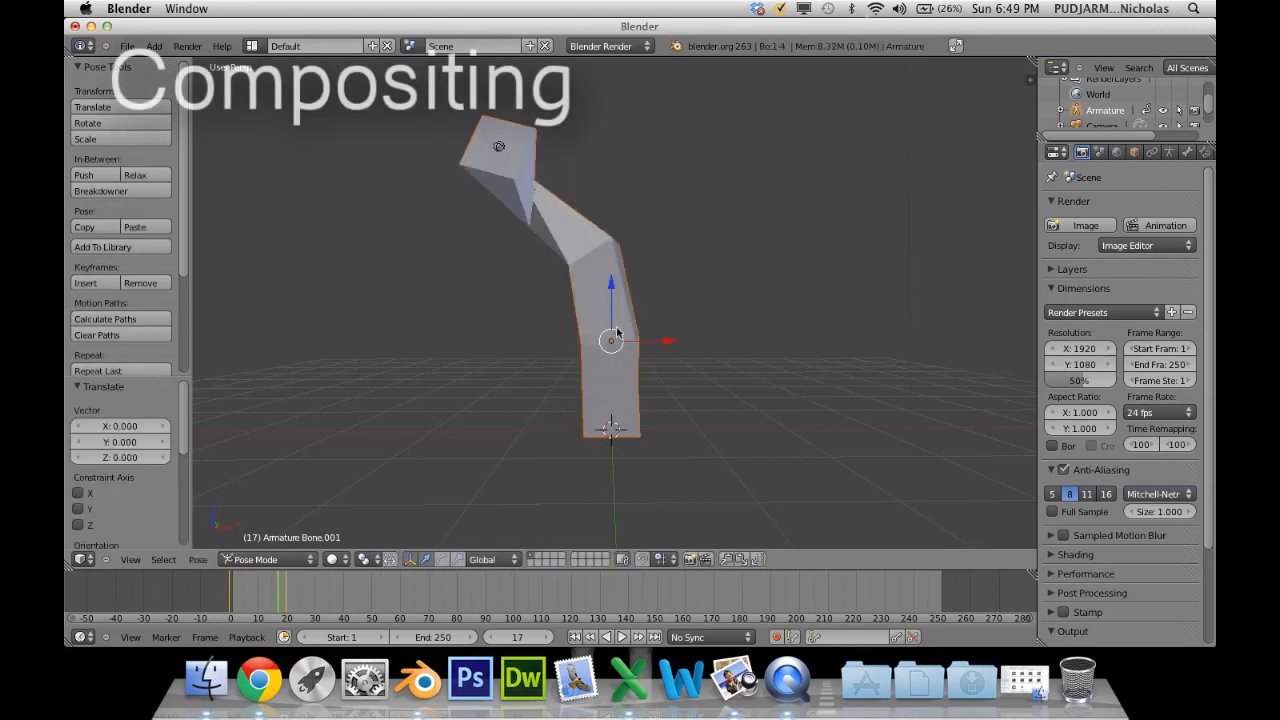
right_click(631, 367)
key("x")
left_click(614, 366)
Return the remaining armature to Object Mode and delete it.
key("shift+a")
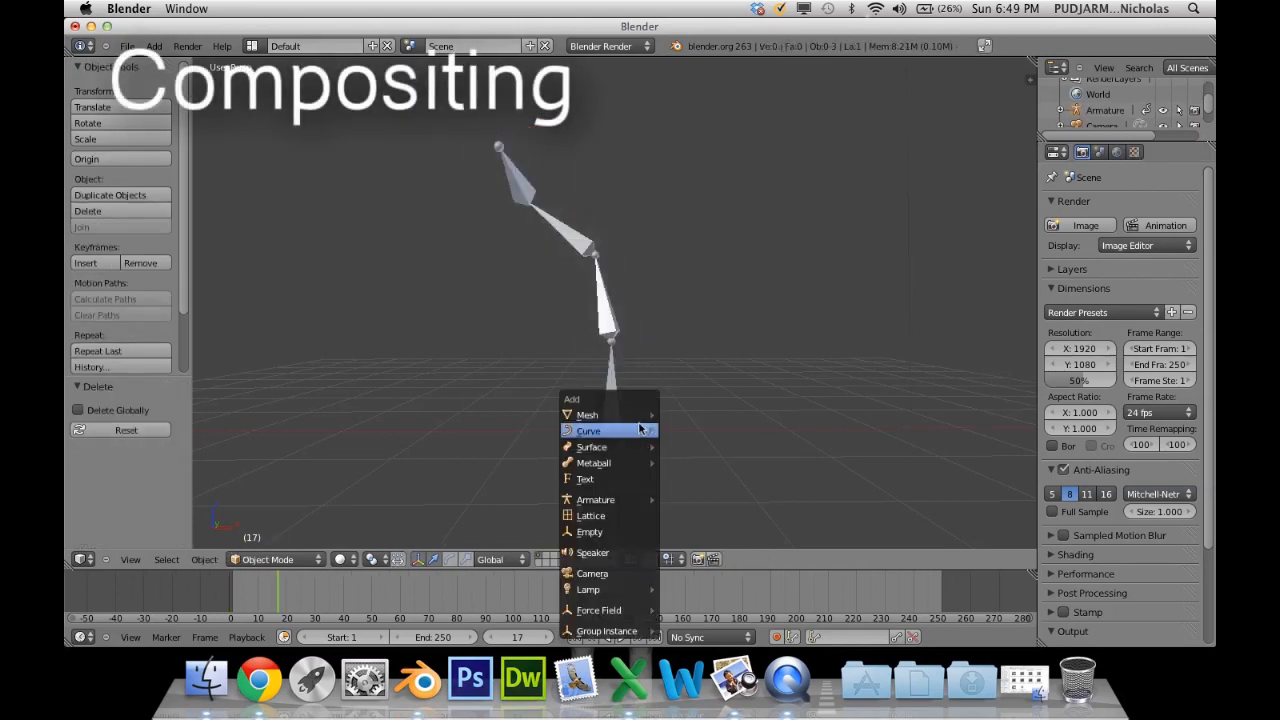
right_click(608, 296)
left_click(265, 559)
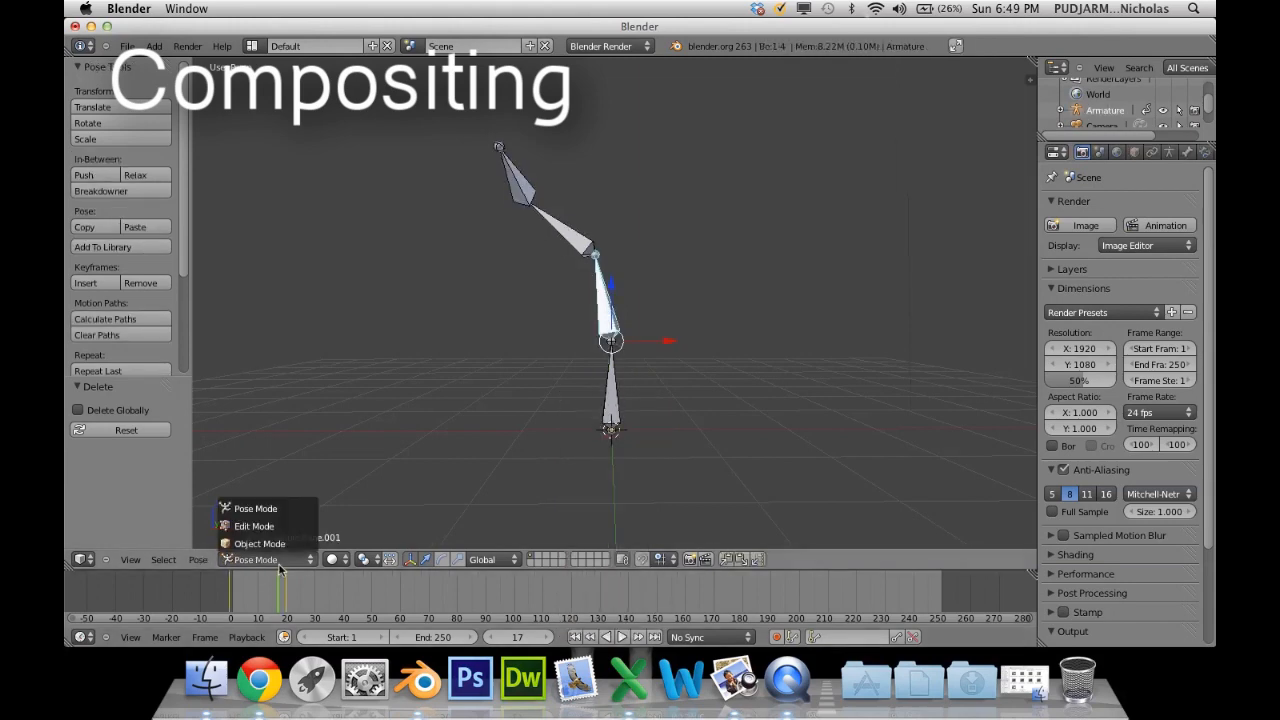
left_click(266, 543)
key("x")
left_click(604, 442)
Add a UV sphere with the default 32 segments and 16 rings at the 3D cursor.
middle_click_drag(653, 461, 623, 403)
key("shift+a")
mouse_move(624, 404)
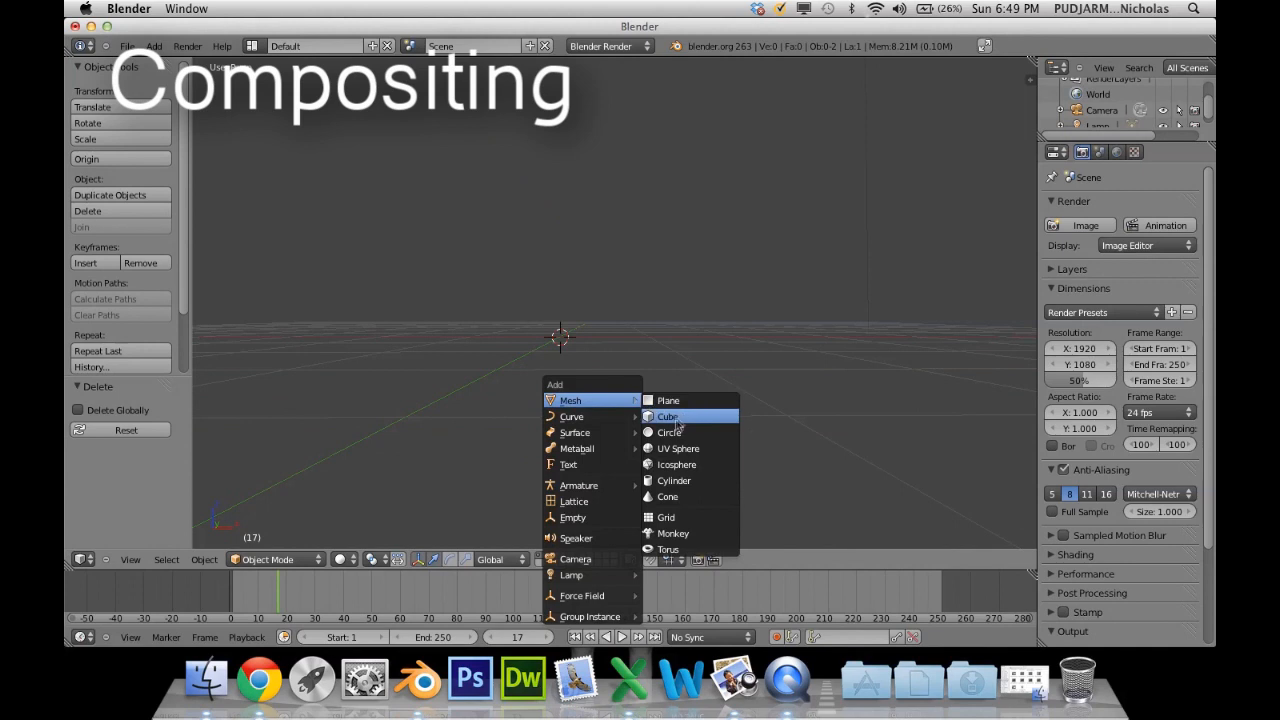
left_click(673, 451)
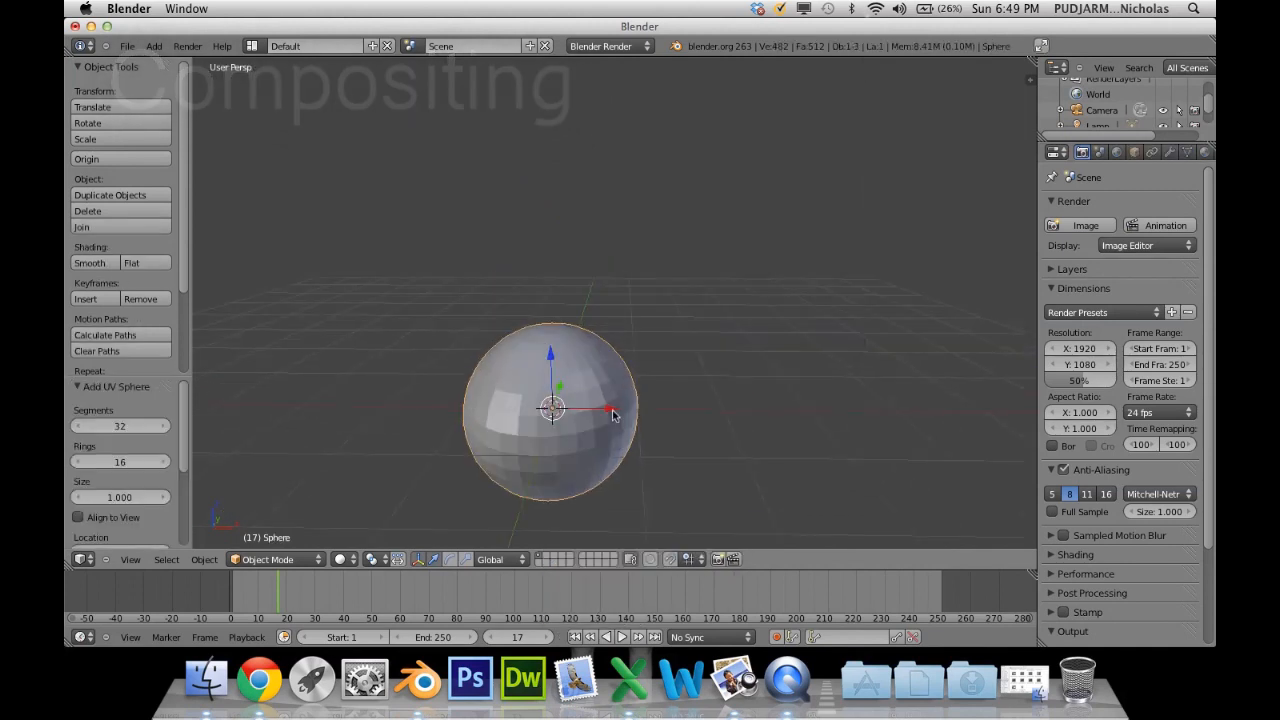
middle_click_drag(658, 457, 670, 439)
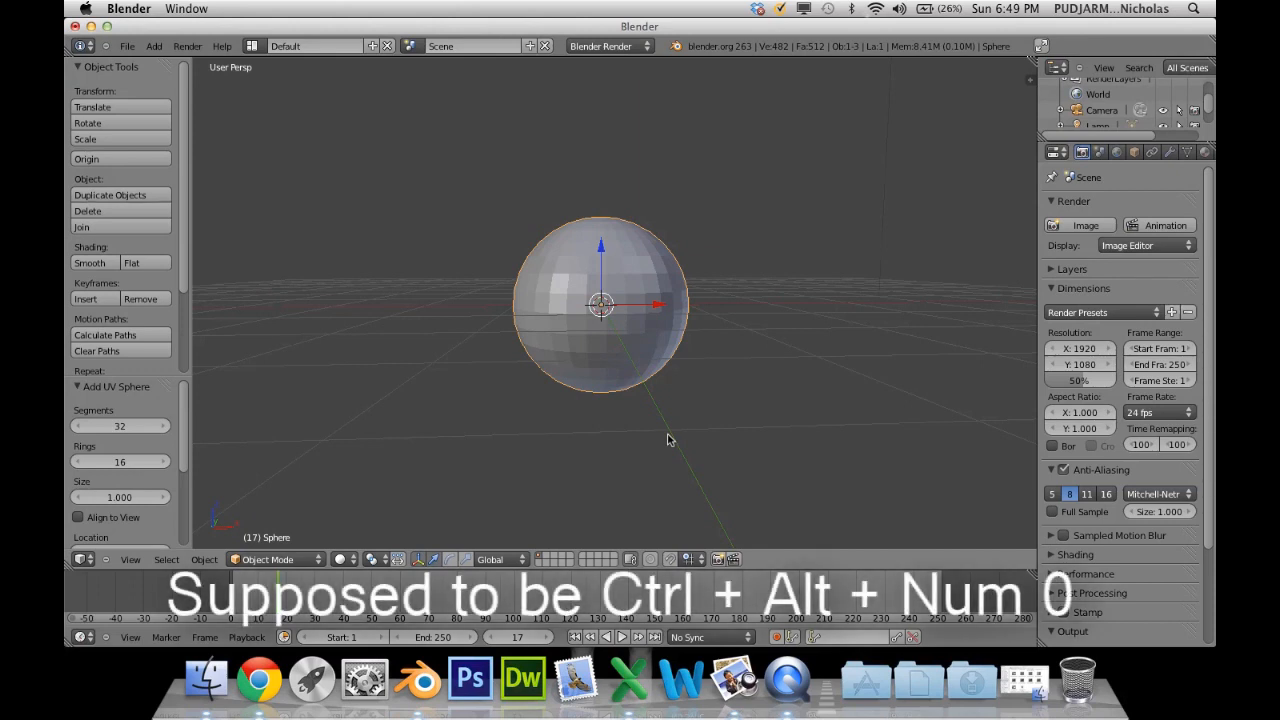
Examine the sphere from several angles and distances.
key("ctrl+shift+alt+c")
middle_click_drag(643, 301, 629, 311)
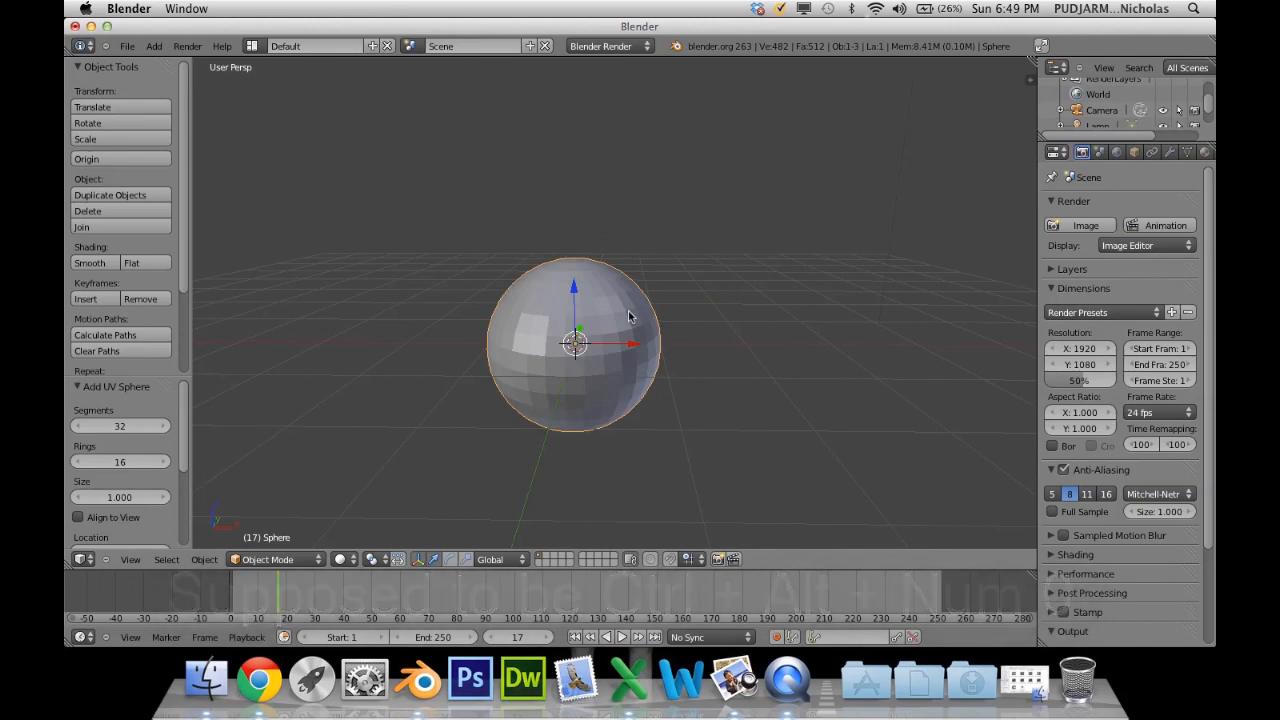
scroll(633, 316, "down", 2)
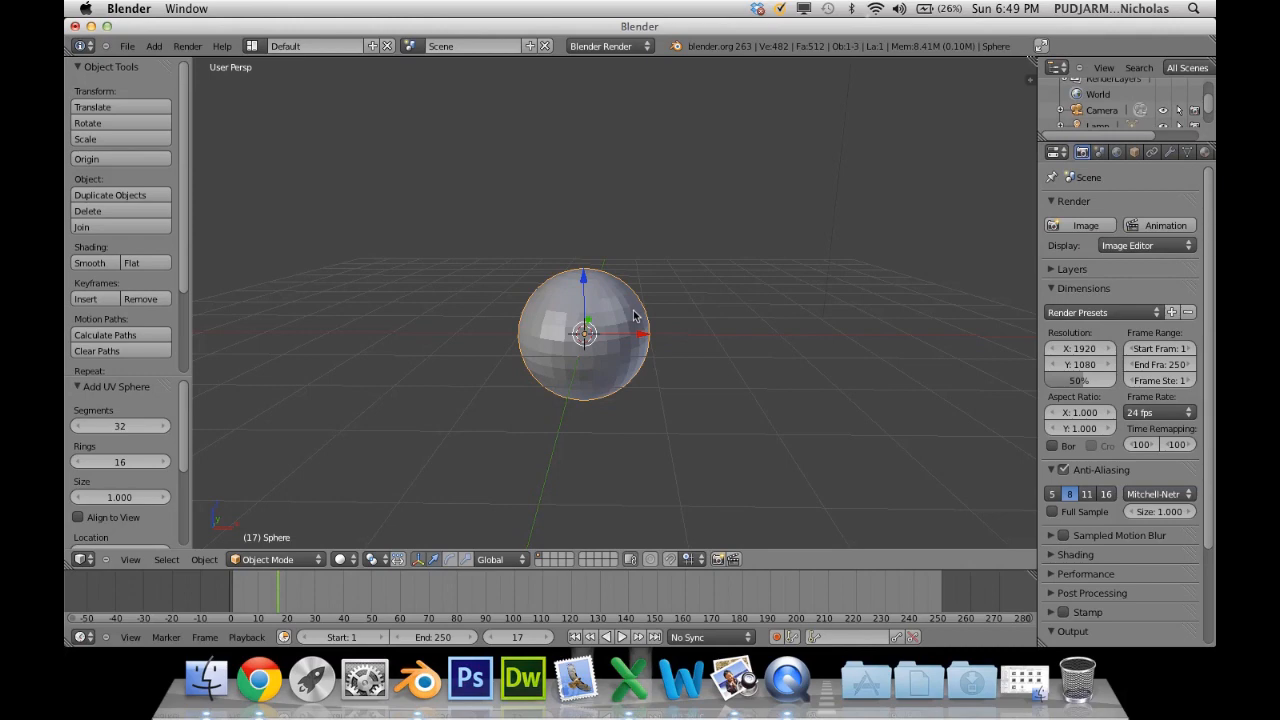
scroll(635, 316, "down", 5)
scroll(640, 305, "up", 7)
scroll(643, 297, "up", 5)
mouse_move(643, 297)
middle_mouse_down()
mouse_move(657, 286)
mouse_move(652, 305)
middle_mouse_up()
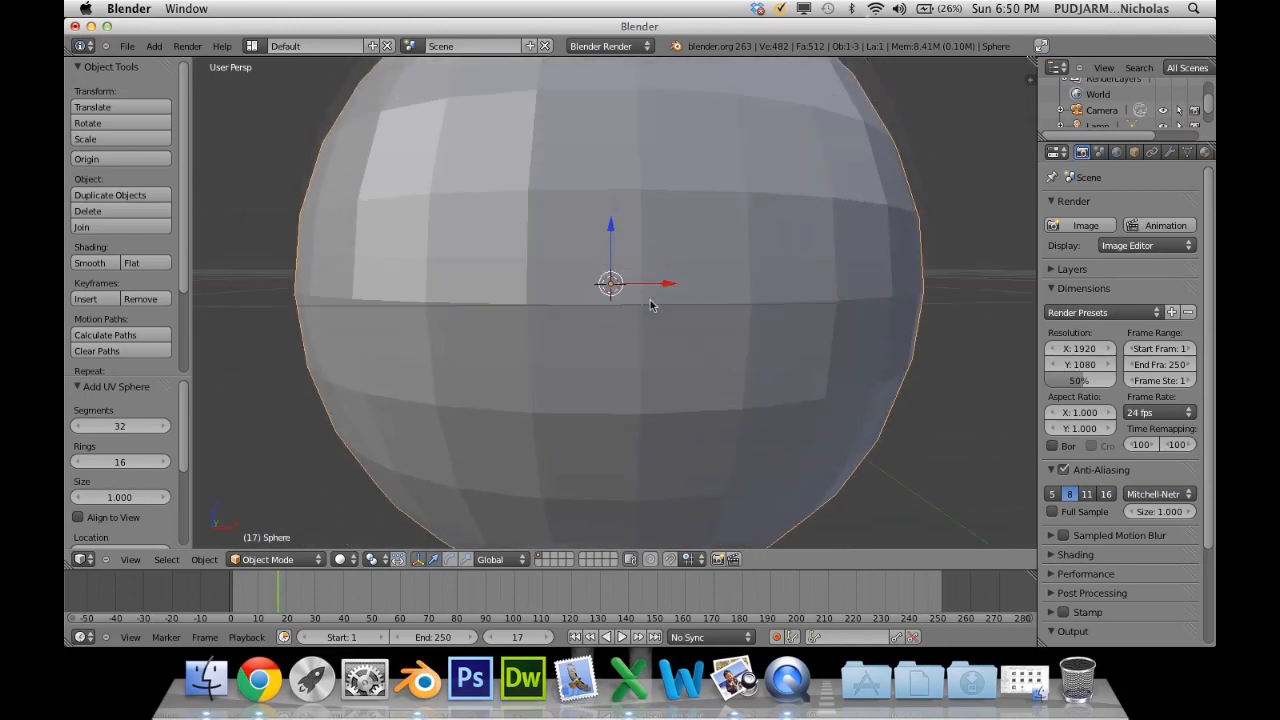
scroll(650, 305, "down", 6)
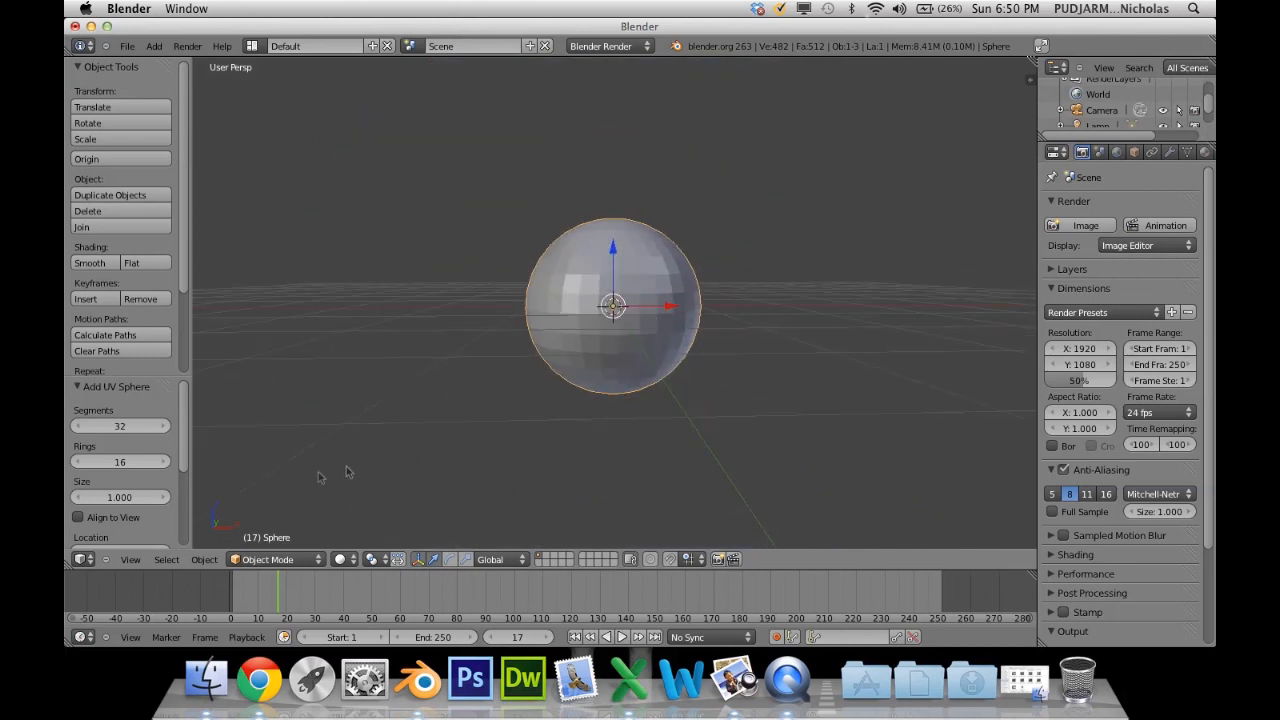
Select the scene camera and switch the viewport to look through it.
scroll(523, 414, "down", 8)
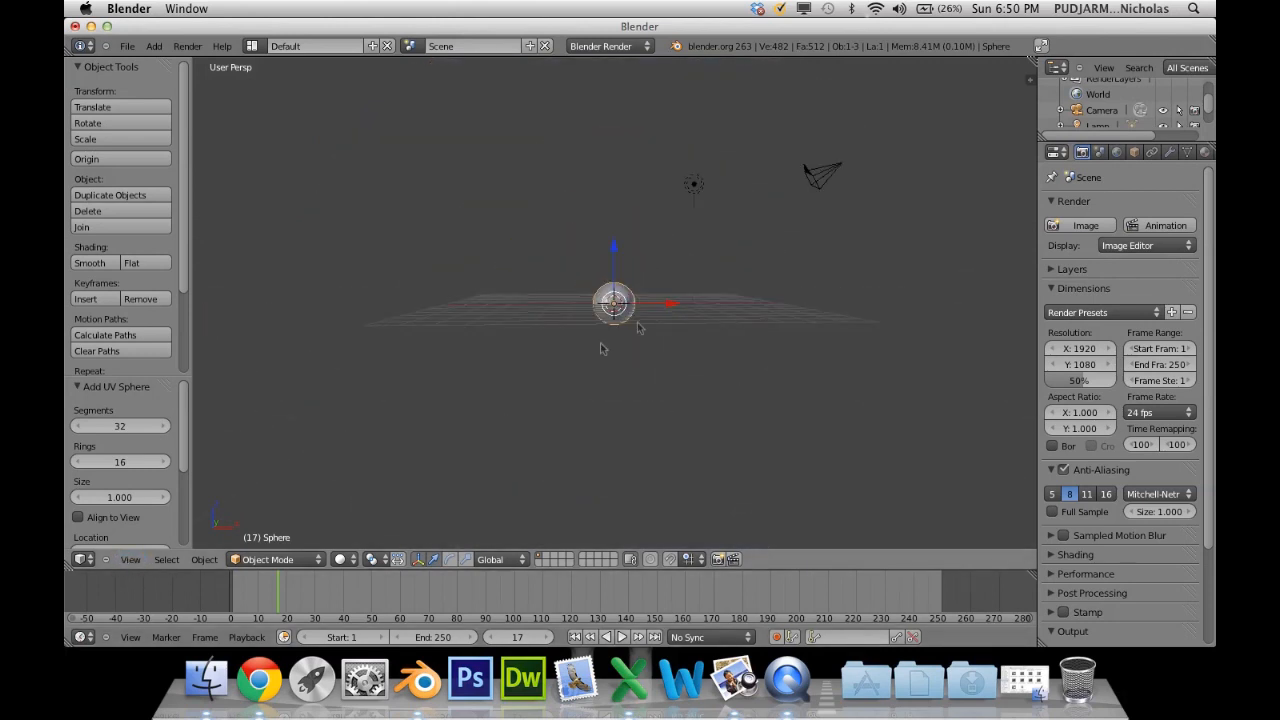
right_click(830, 177)
key("KP_0")
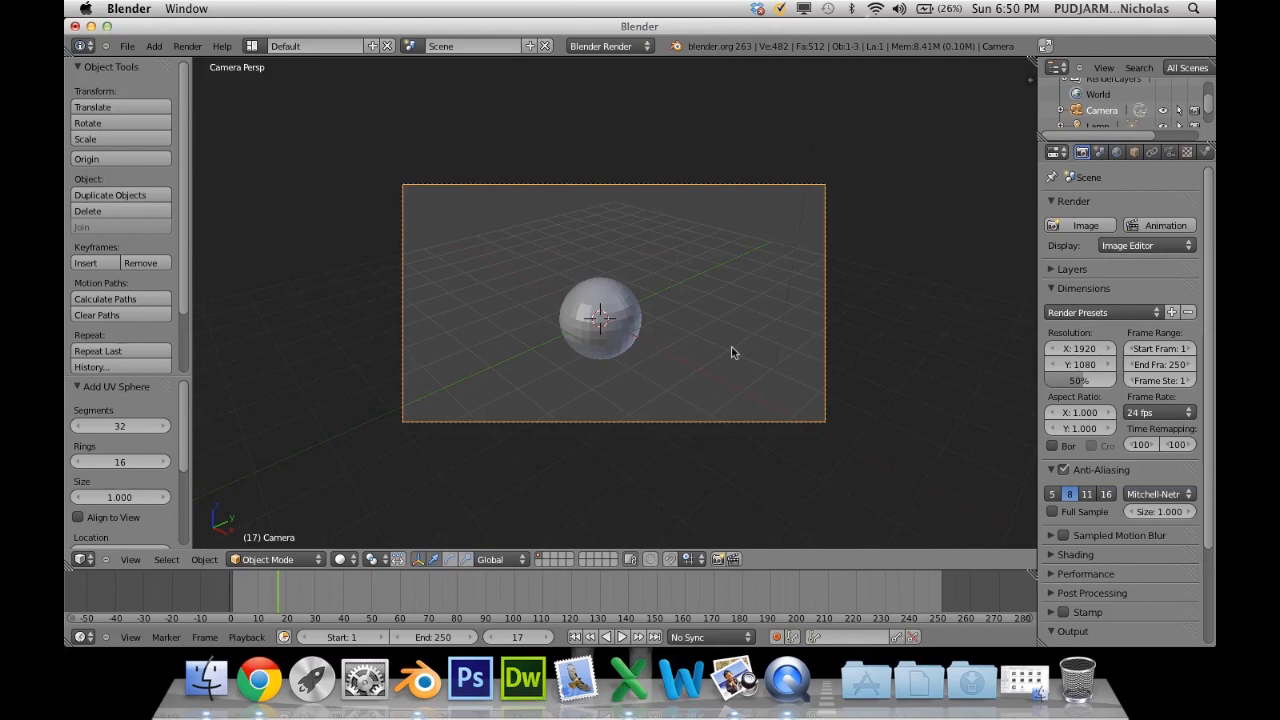
Reposition the camera closer to the sphere, centre the sphere in its frame, and fit the camera frame to the viewport.
scroll(629, 230, "down", 3)
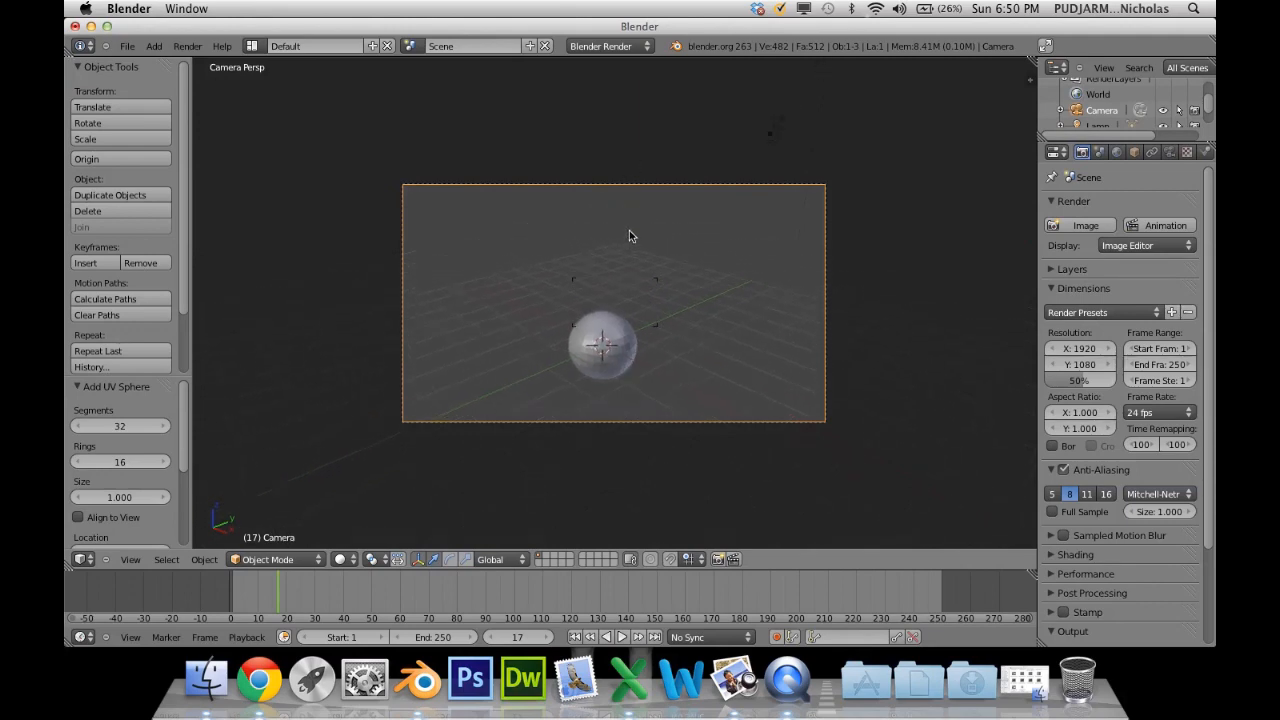
scroll(634, 217, "up", 3)
left_click(636, 207)
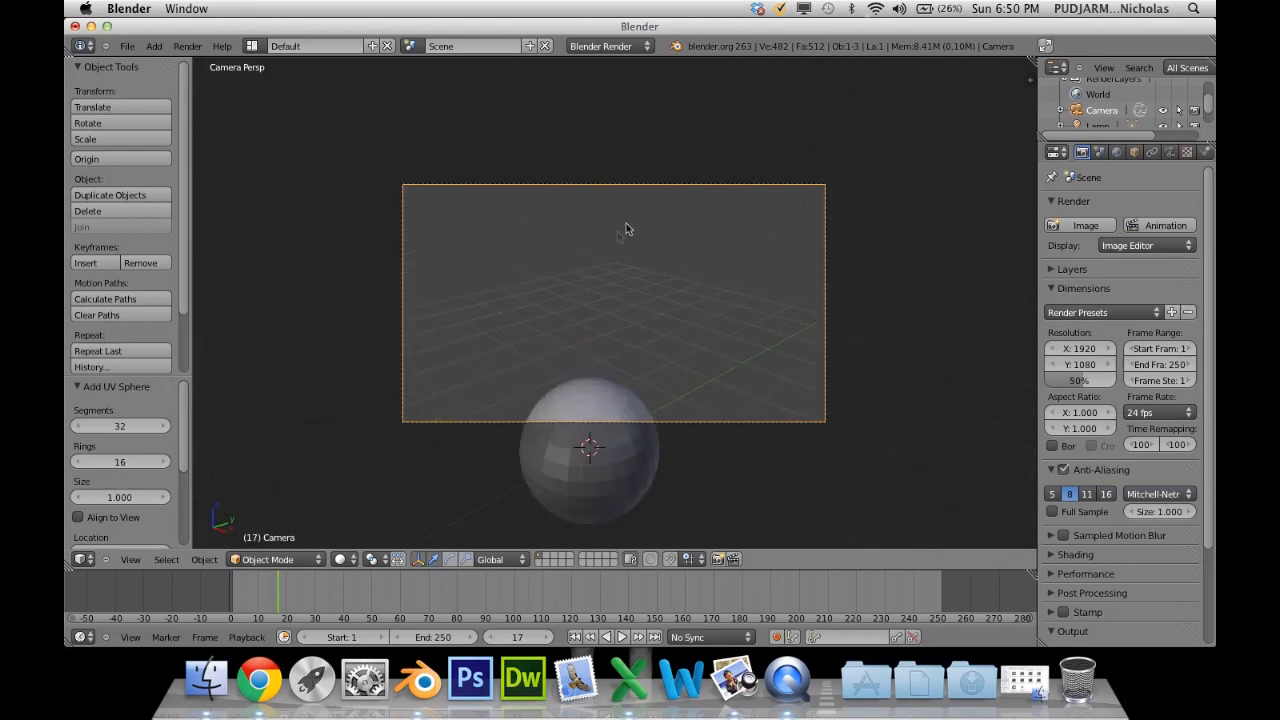
key("g")
left_click(599, 370)
scroll(605, 365, "down", 2)
scroll(604, 362, "up", 4)
key("g")
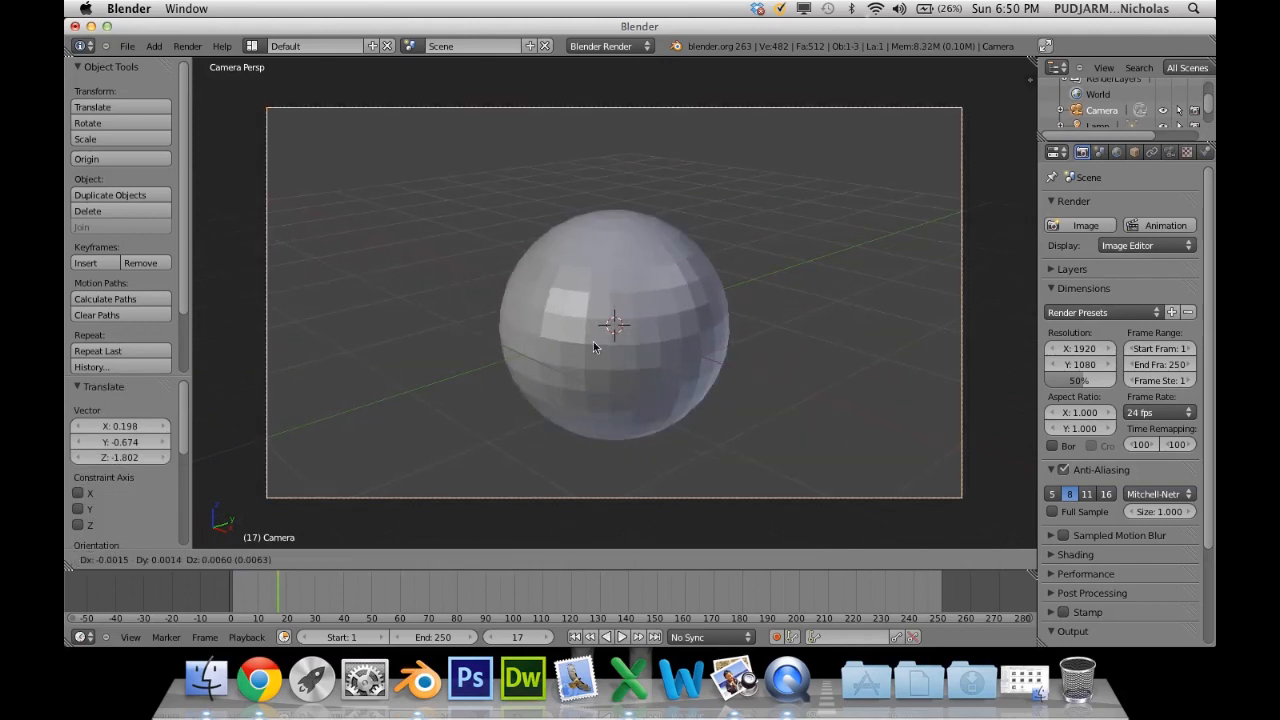
right_click(635, 339)
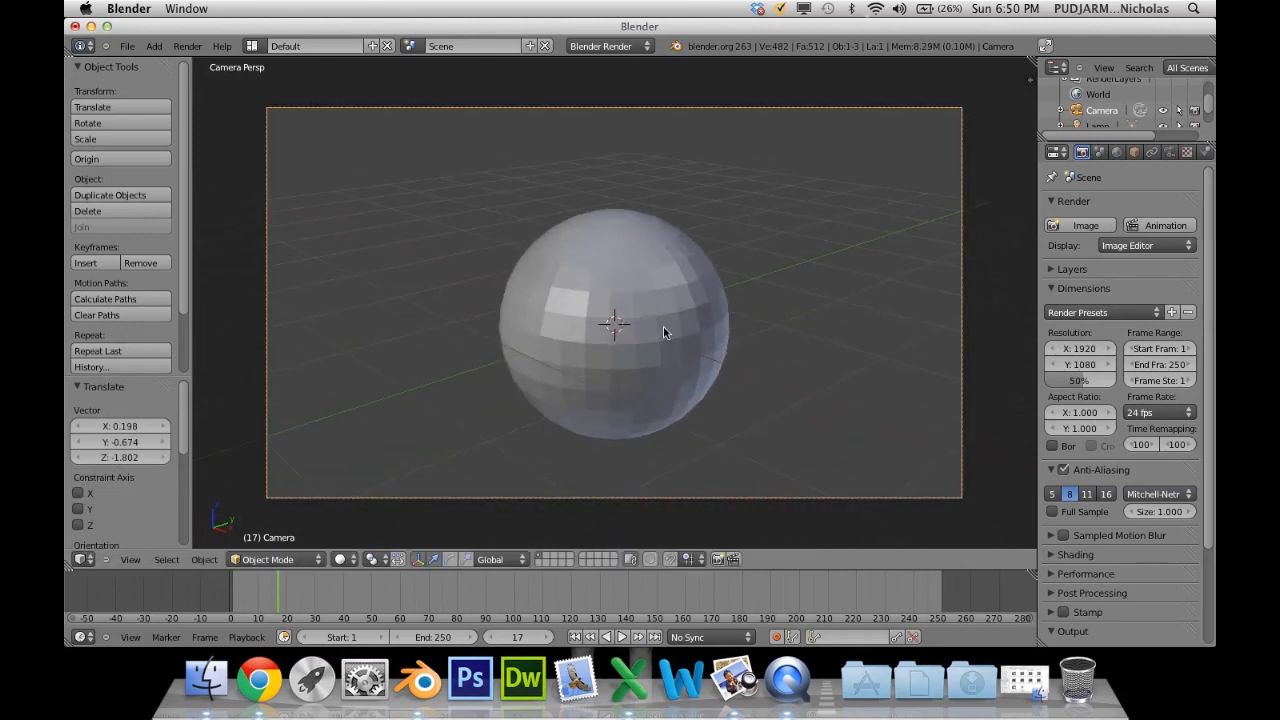
key("Home")
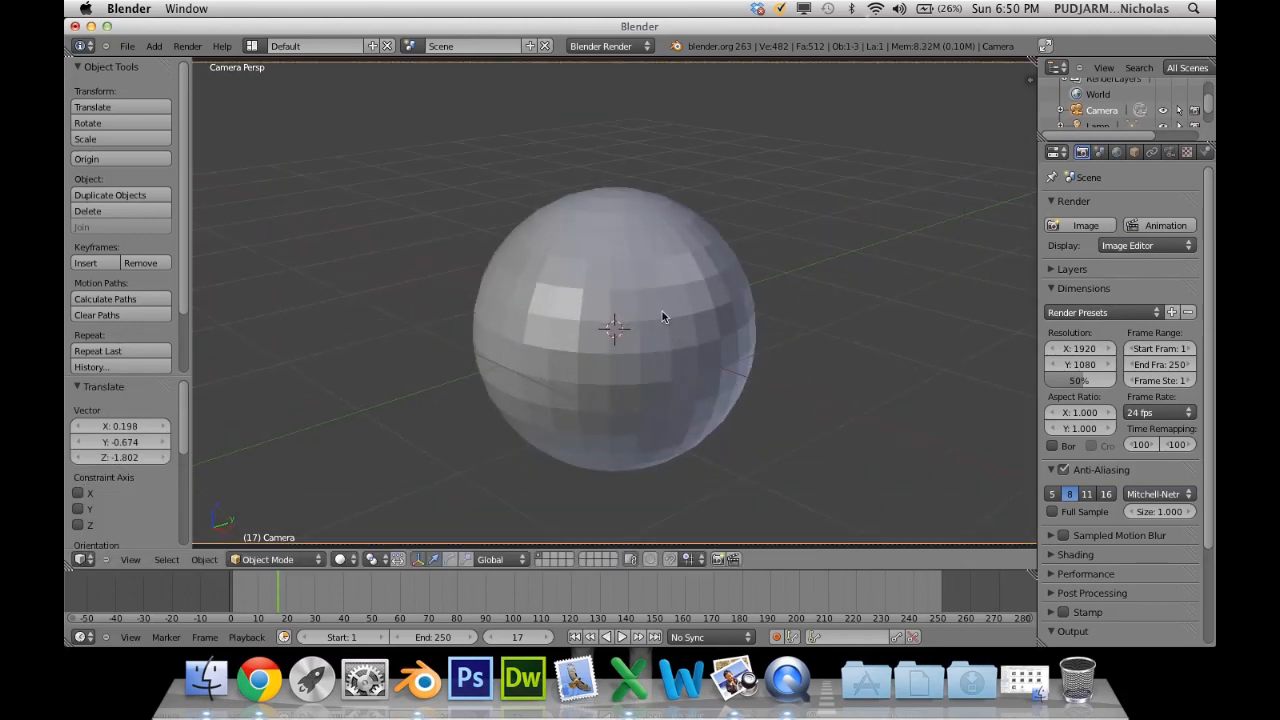
Render a still image of frame 17 and expand the render layer settings.
left_click(199, 49)
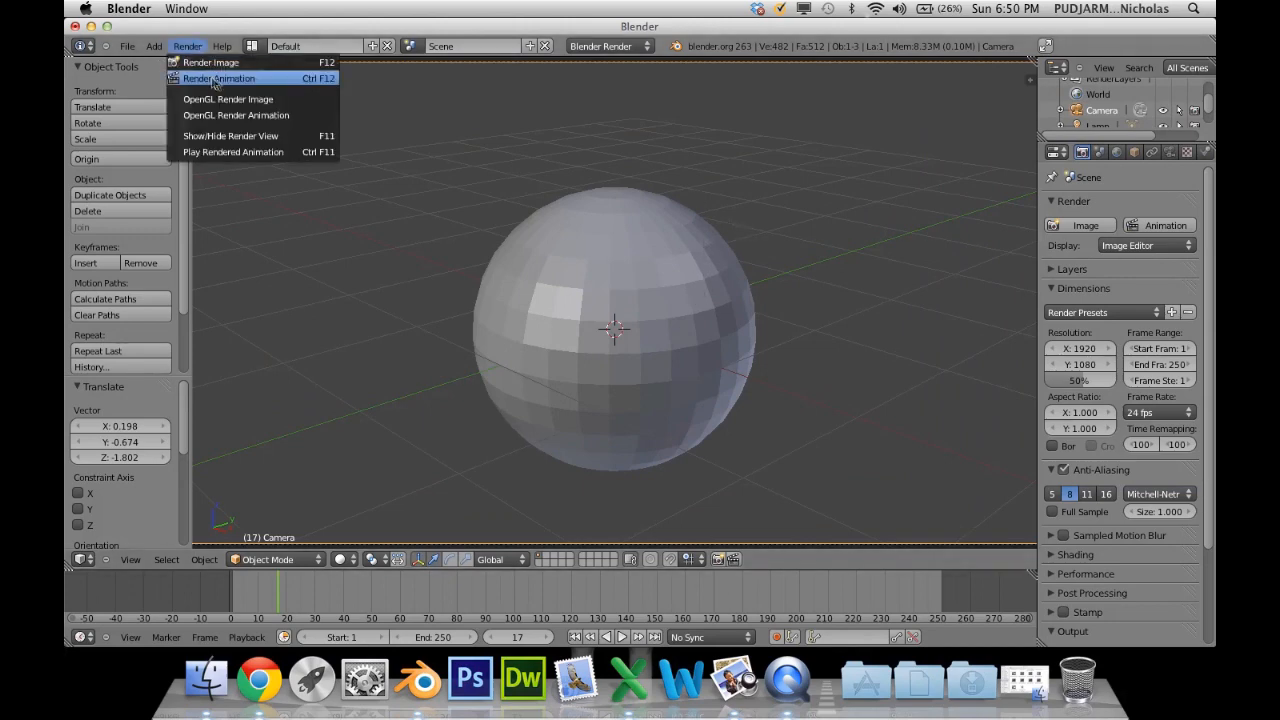
left_click(229, 80)
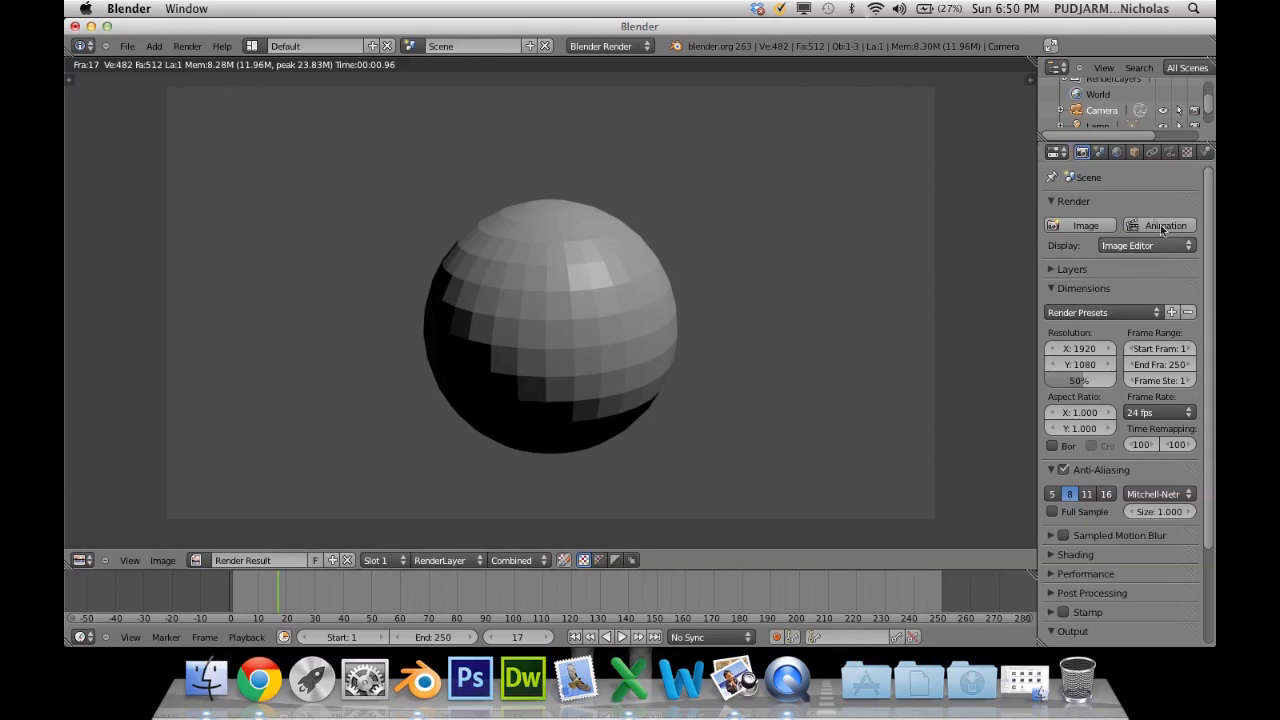
left_click(1068, 273)
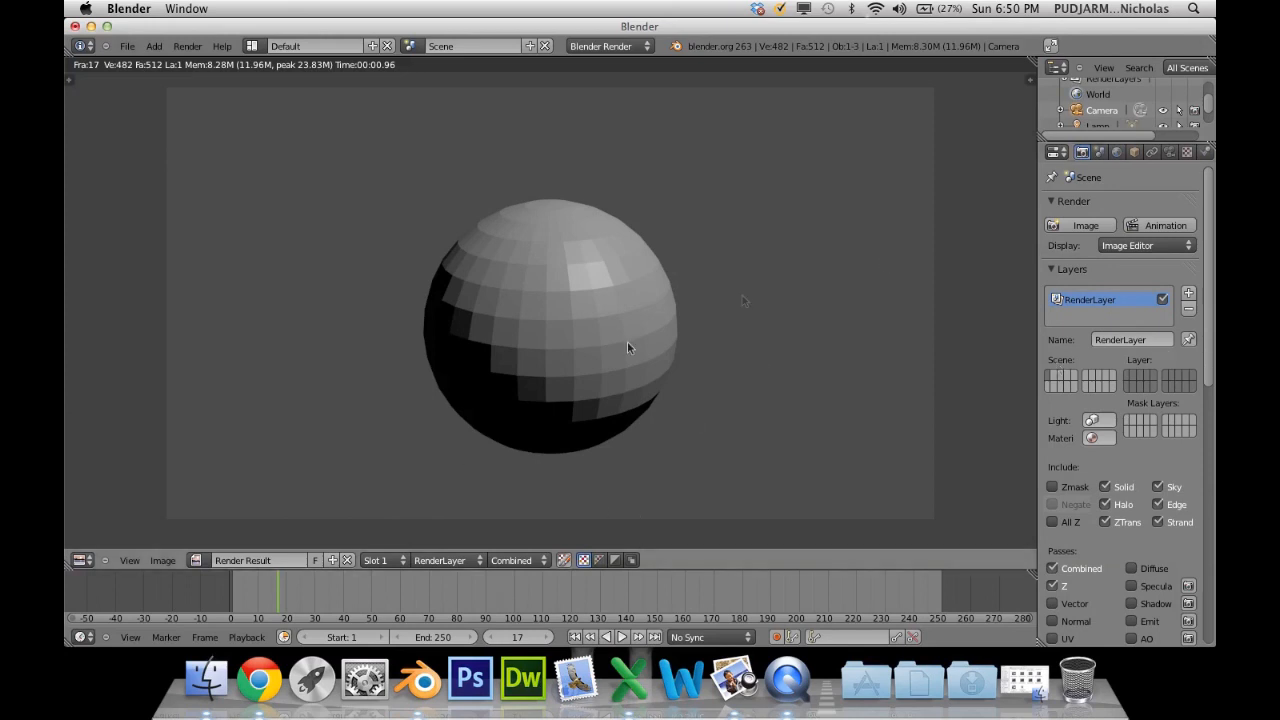
Split the render result area into two side-by-side areas and change the new one to the Node Editor.
left_click_drag(1031, 63, 600, 143)
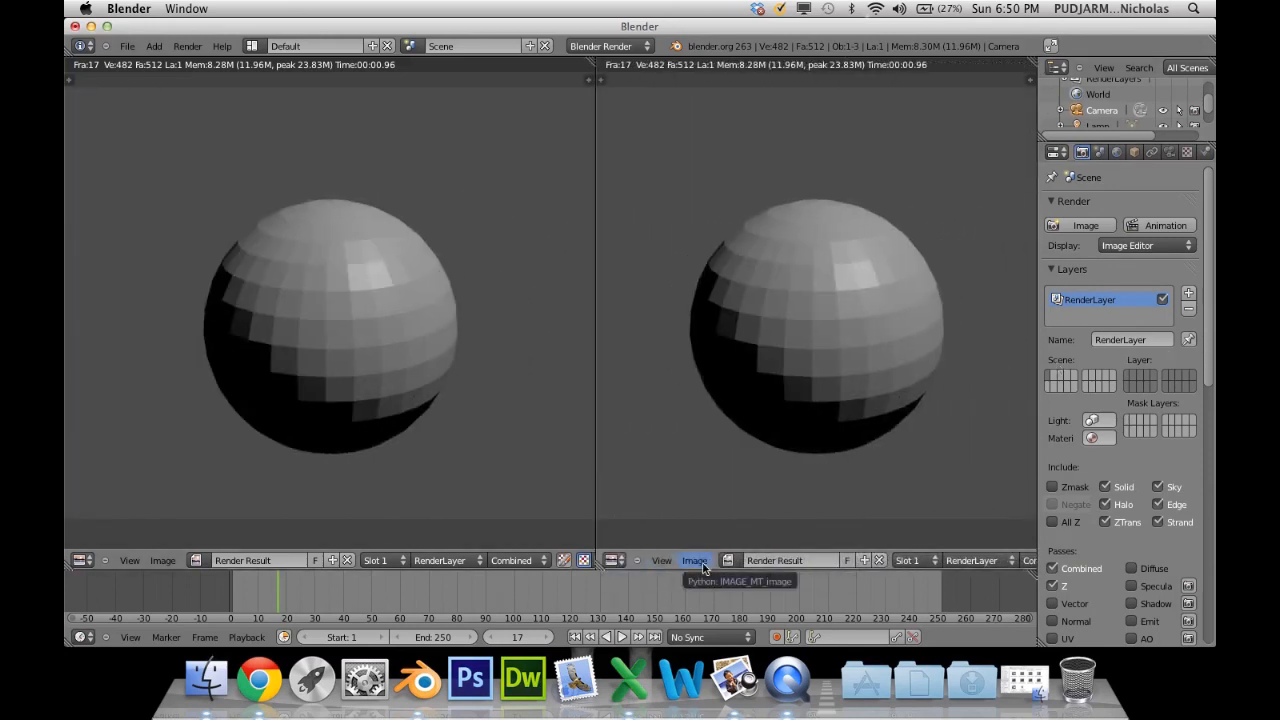
left_click(697, 561)
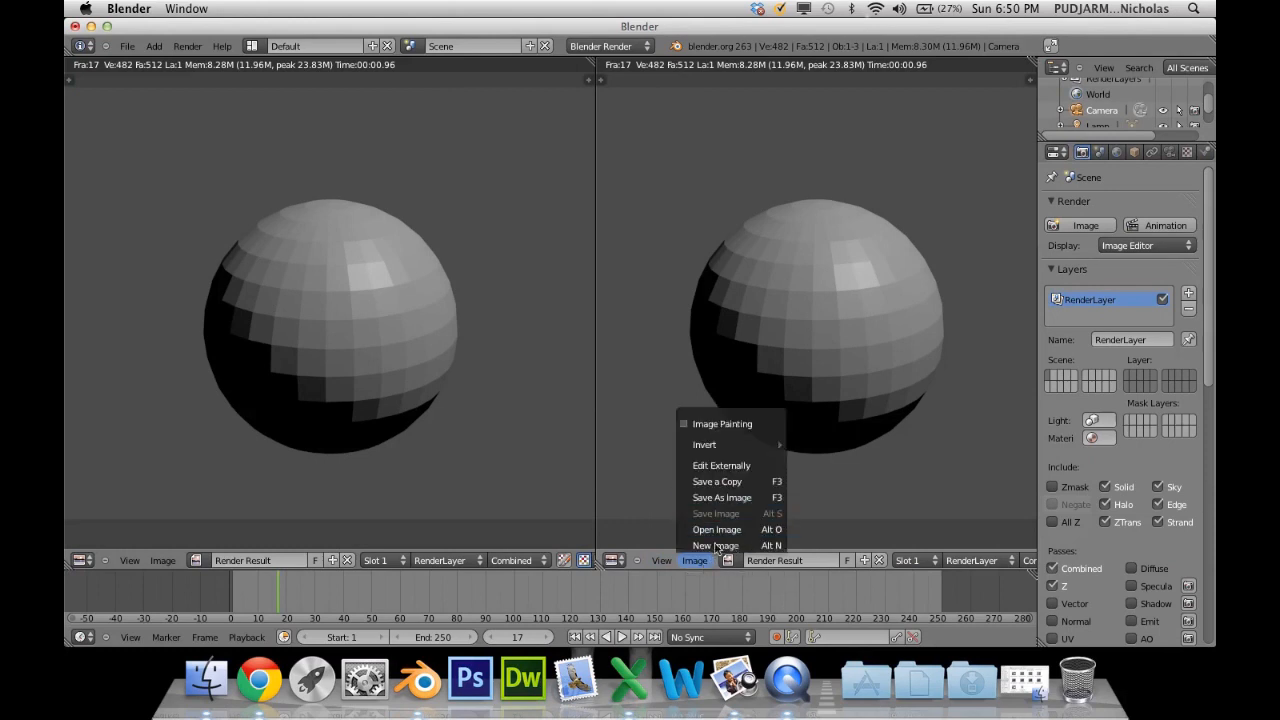
left_click(613, 561)
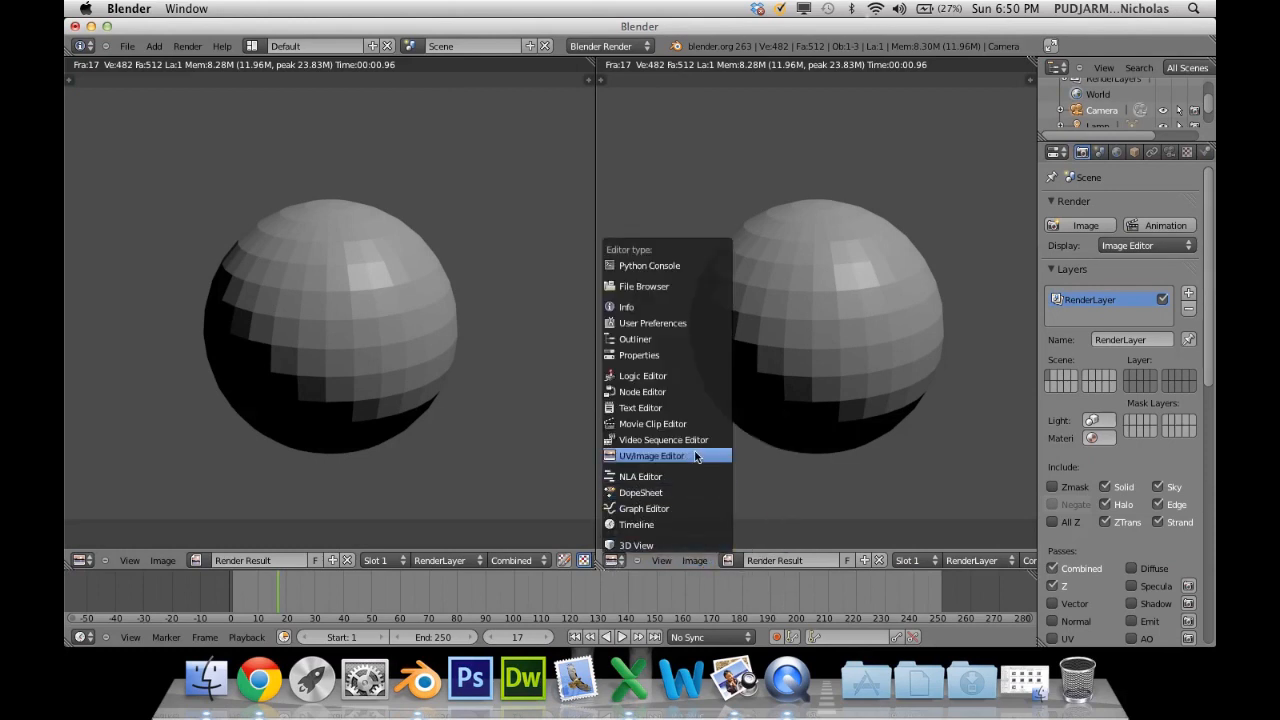
left_click(695, 561)
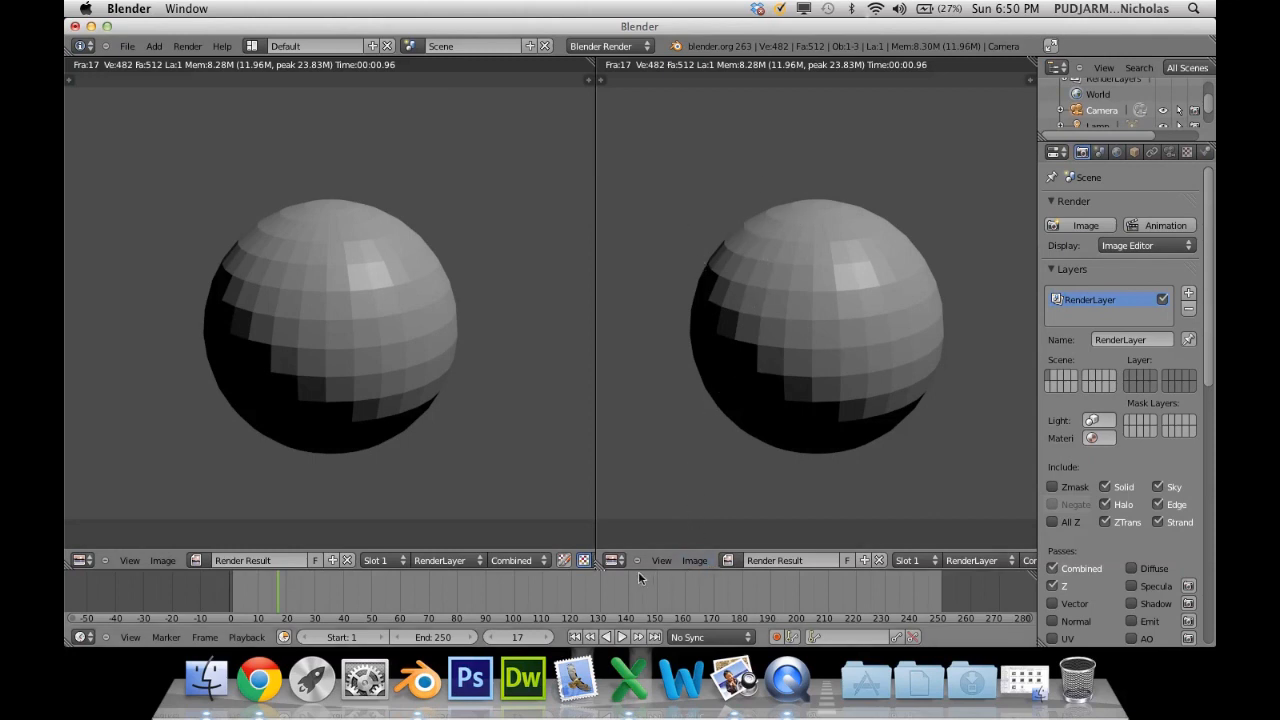
left_click(614, 560)
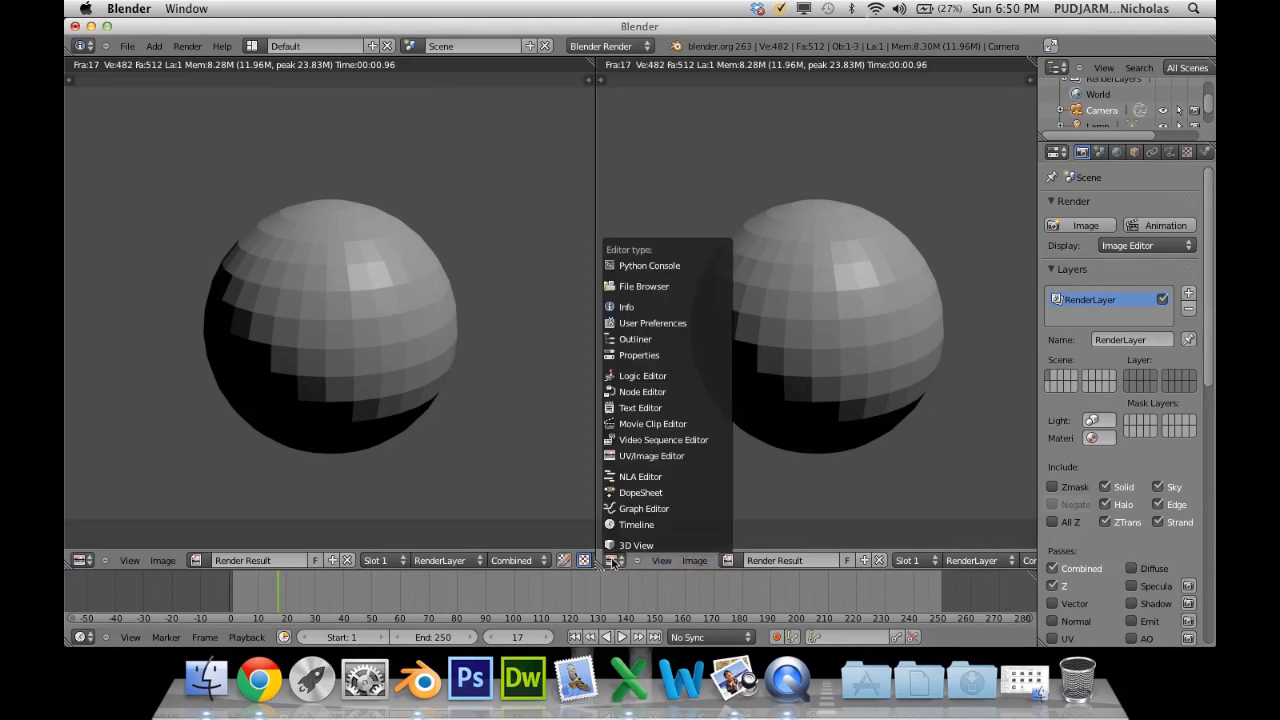
left_click(693, 396)
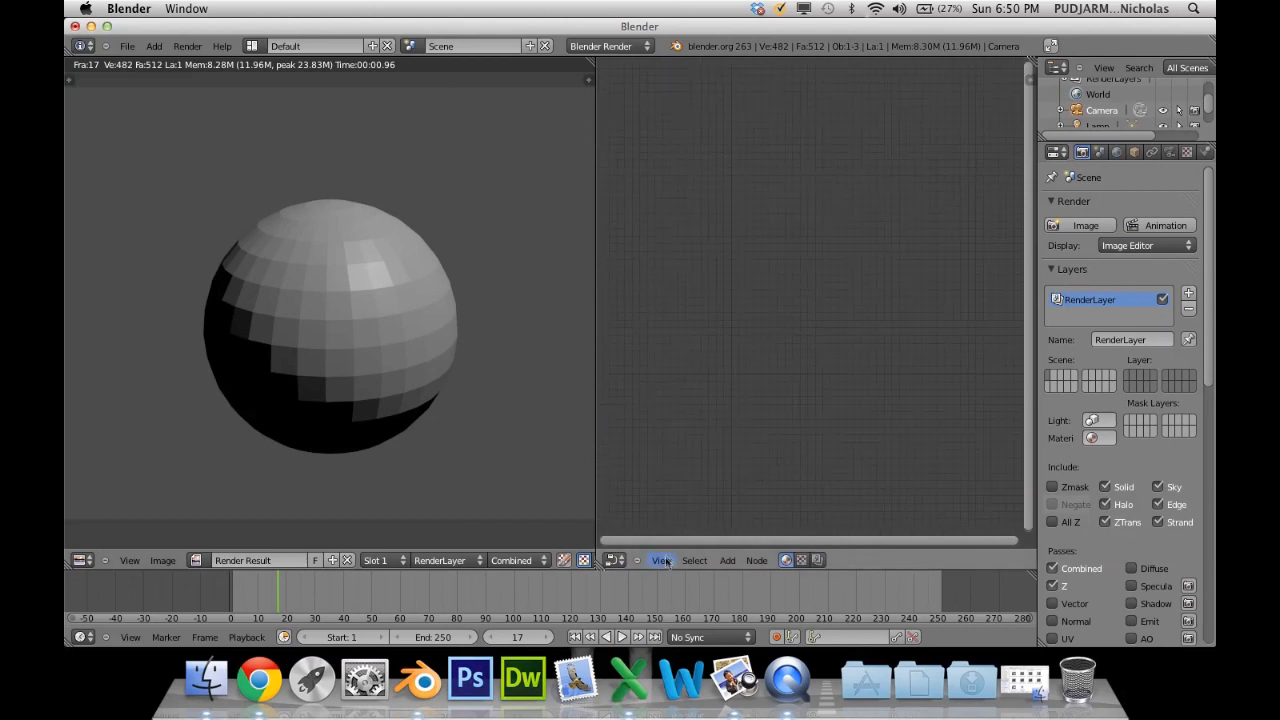
Show the compositing node tree in the Node Editor and enable Use Nodes.
left_click(818, 560)
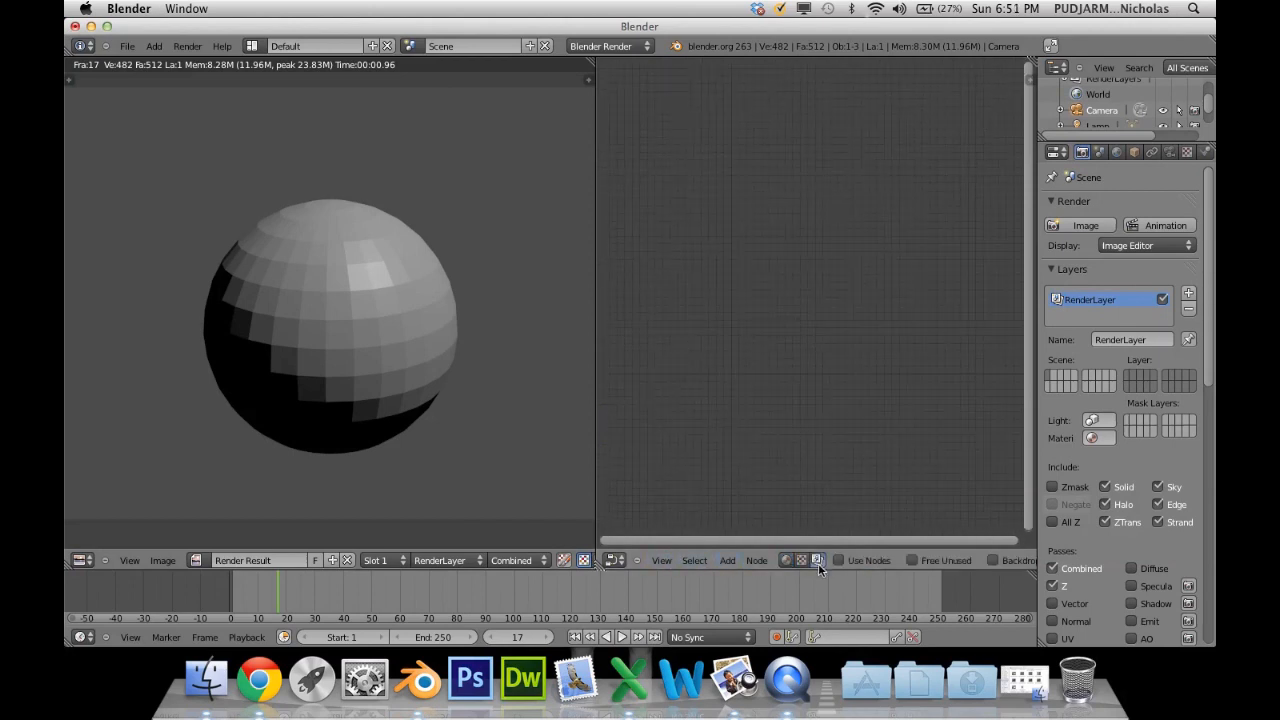
left_click(838, 560)
middle_click_drag(853, 469, 880, 476)
scroll(703, 417, "down", 3)
scroll(738, 373, "up", 11)
middle_click_drag(726, 363, 873, 384)
scroll(785, 380, "up", 1)
scroll(784, 380, "up", 4)
Move the Composite and Render Layers nodes farther apart to make room between them.
middle_click_drag(733, 361, 835, 391)
left_click_drag(886, 321, 1079, 279)
middle_click_drag(811, 346, 790, 388)
left_click_drag(626, 358, 528, 344)
middle_click_drag(728, 361, 780, 363)
Add a Blur filter node, insert it on the link between Render Layers and Composite, and move it upward.
key("shift+a")
mouse_move(787, 360)
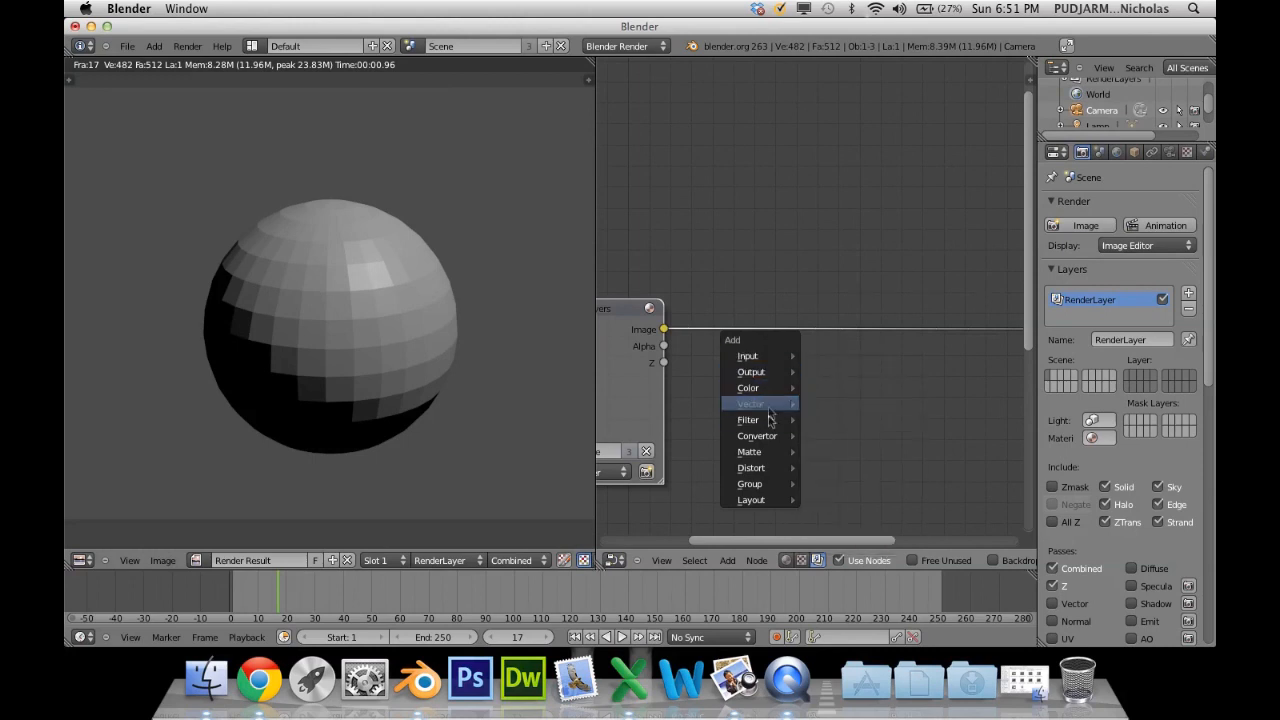
mouse_move(770, 422)
left_click(823, 436)
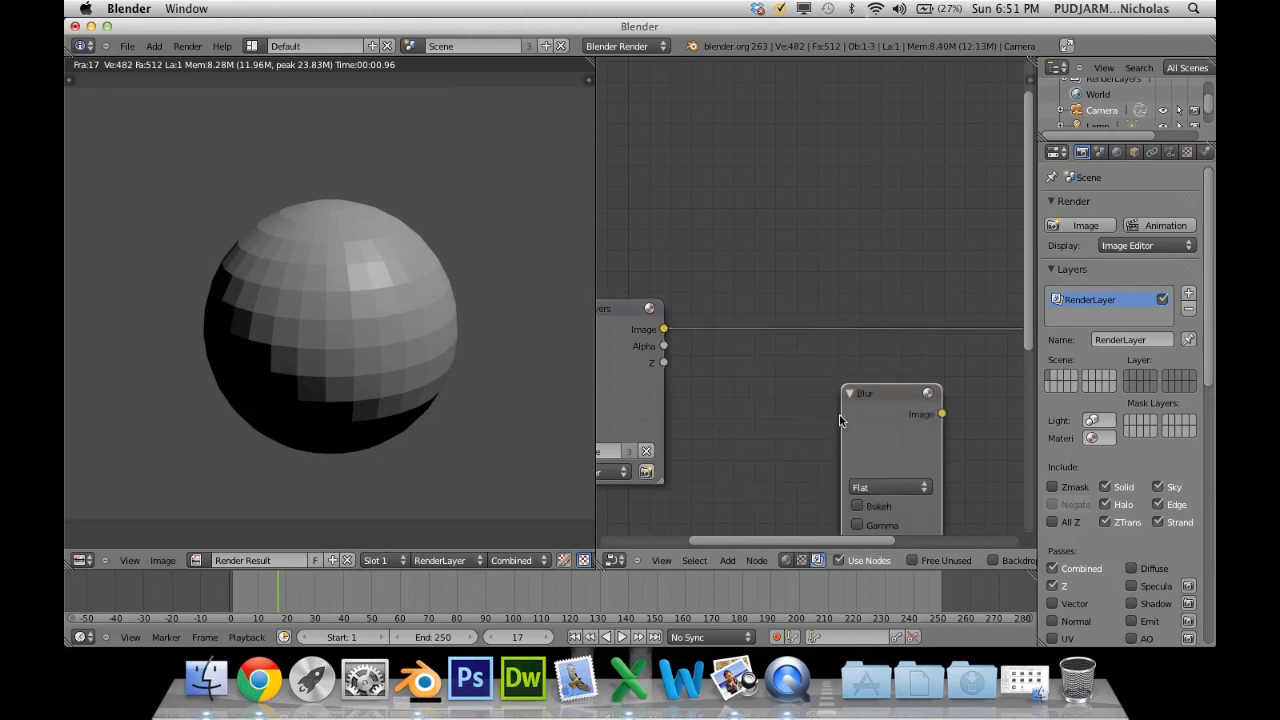
left_click(879, 281)
left_click_drag(866, 285, 866, 91)
Set the Blur node's X and Y sizes to 20.
middle_click_drag(849, 271, 806, 353)
left_click(829, 320)
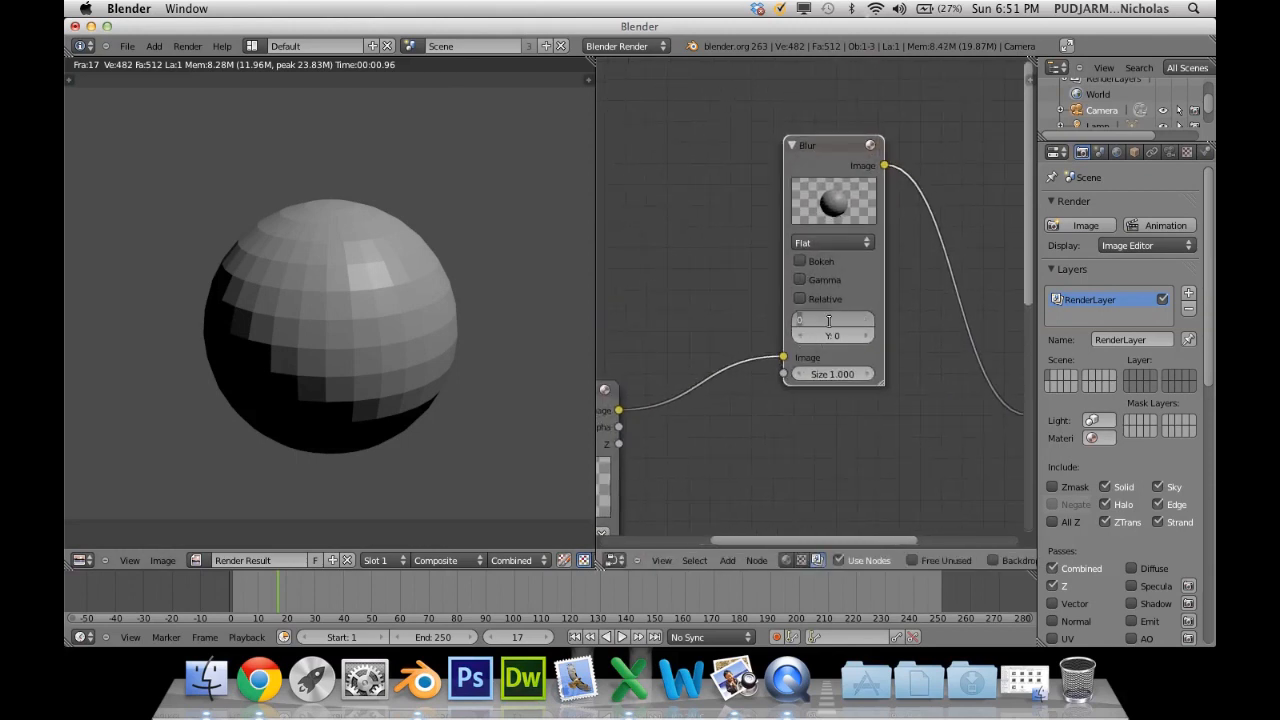
type("20")
left_click(828, 336)
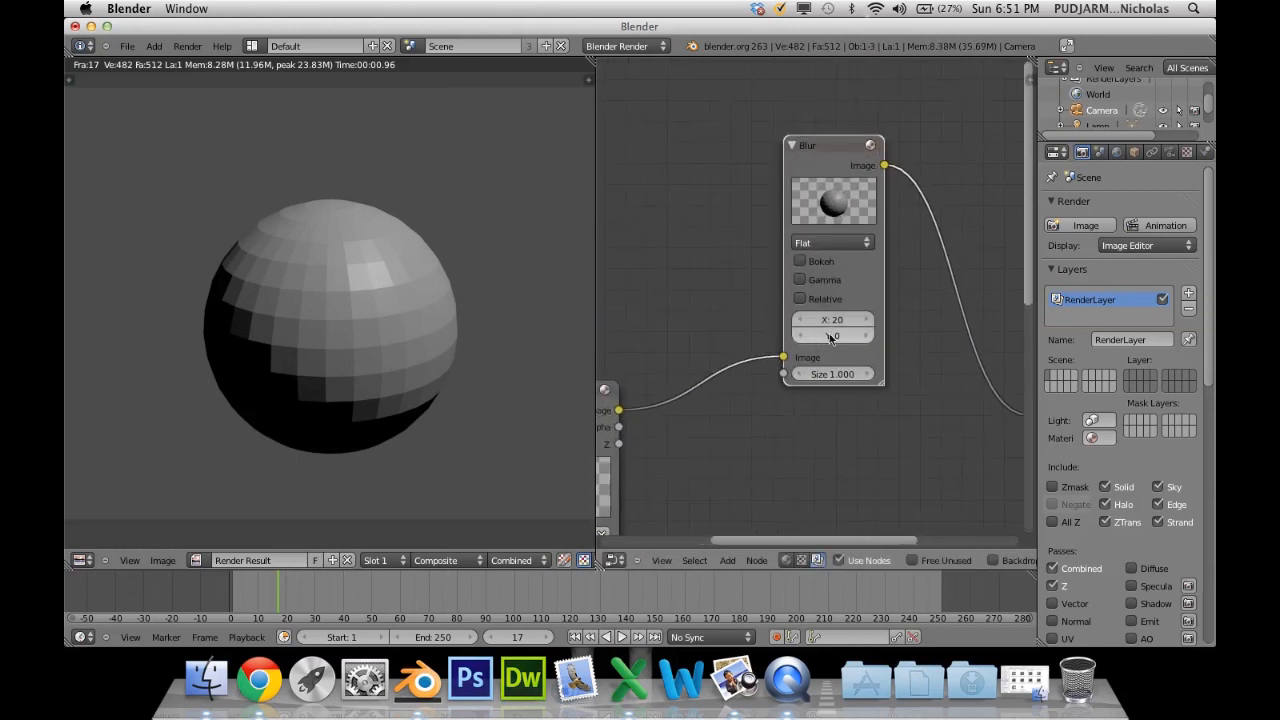
key("Return")
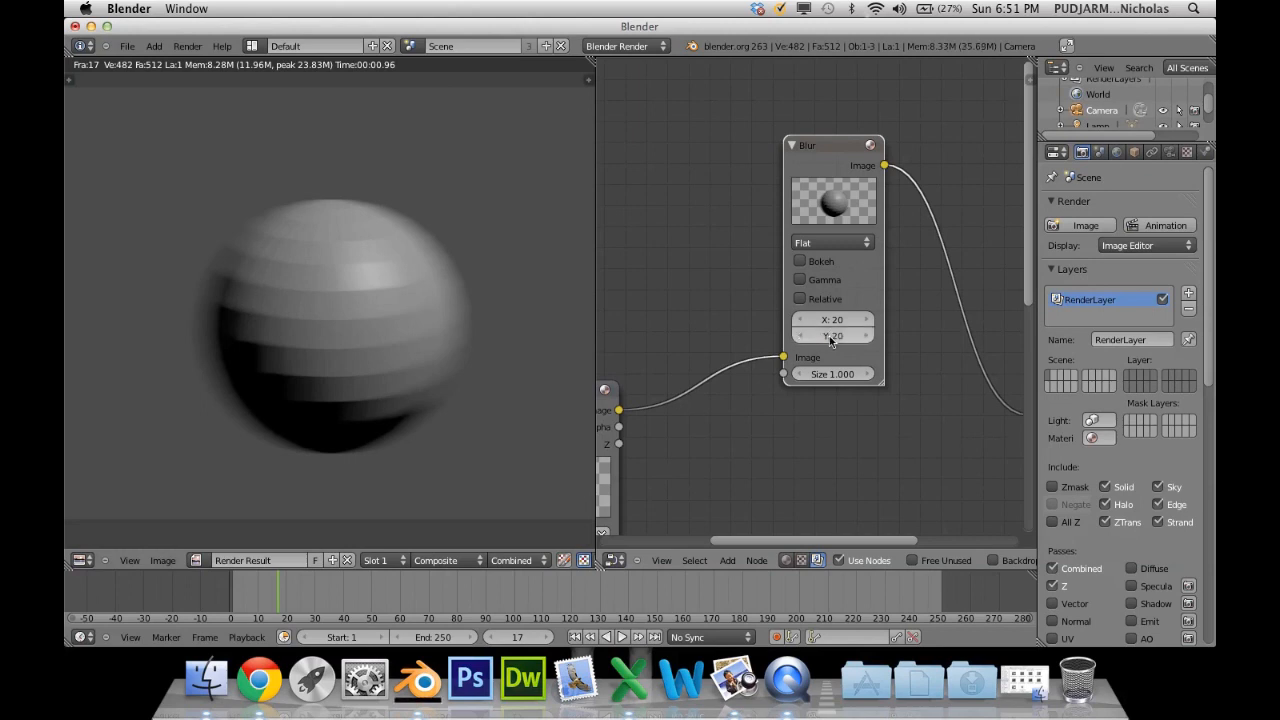
Change the Blur node's filter type to Fast Gaussian and shift the node slightly.
left_click(840, 243)
left_click(848, 247)
left_click(838, 140)
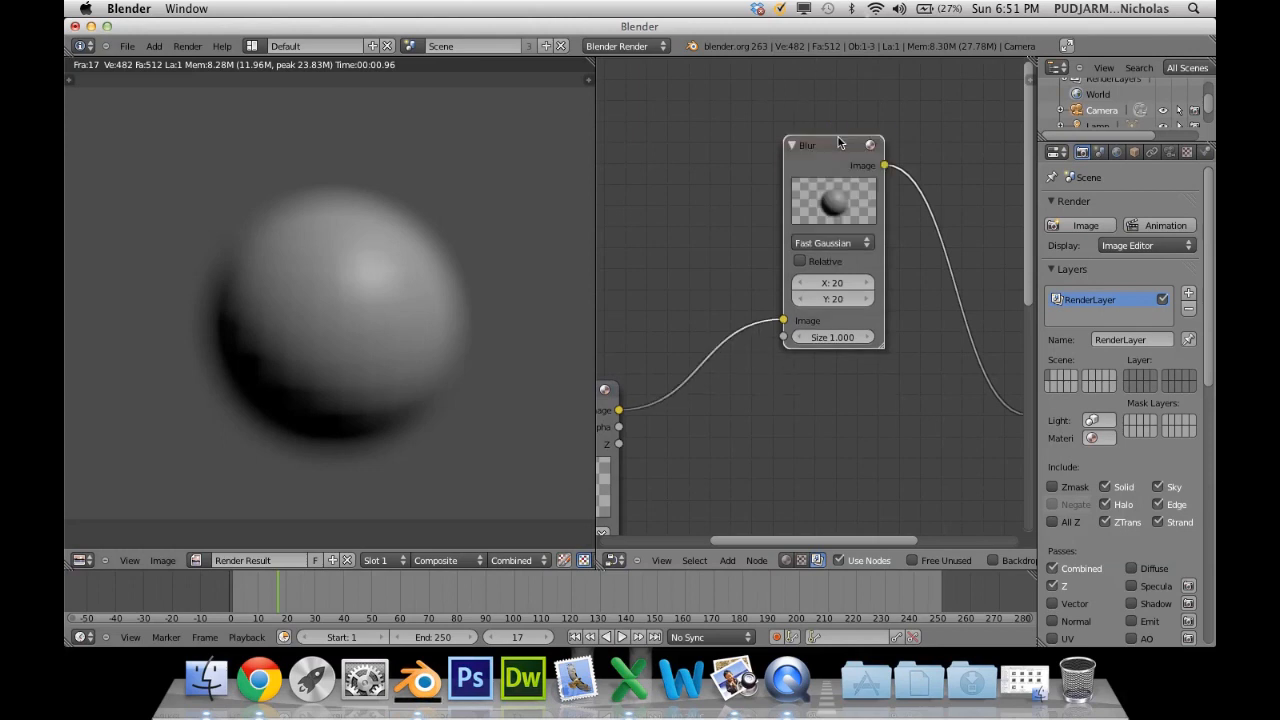
left_click_drag(826, 158, 815, 130)
Add a Mix colour node below and to the right of the Blur node and shift it slightly left.
middle_click_drag(828, 368, 951, 300)
left_click(671, 357)
middle_click_drag(823, 400, 814, 360)
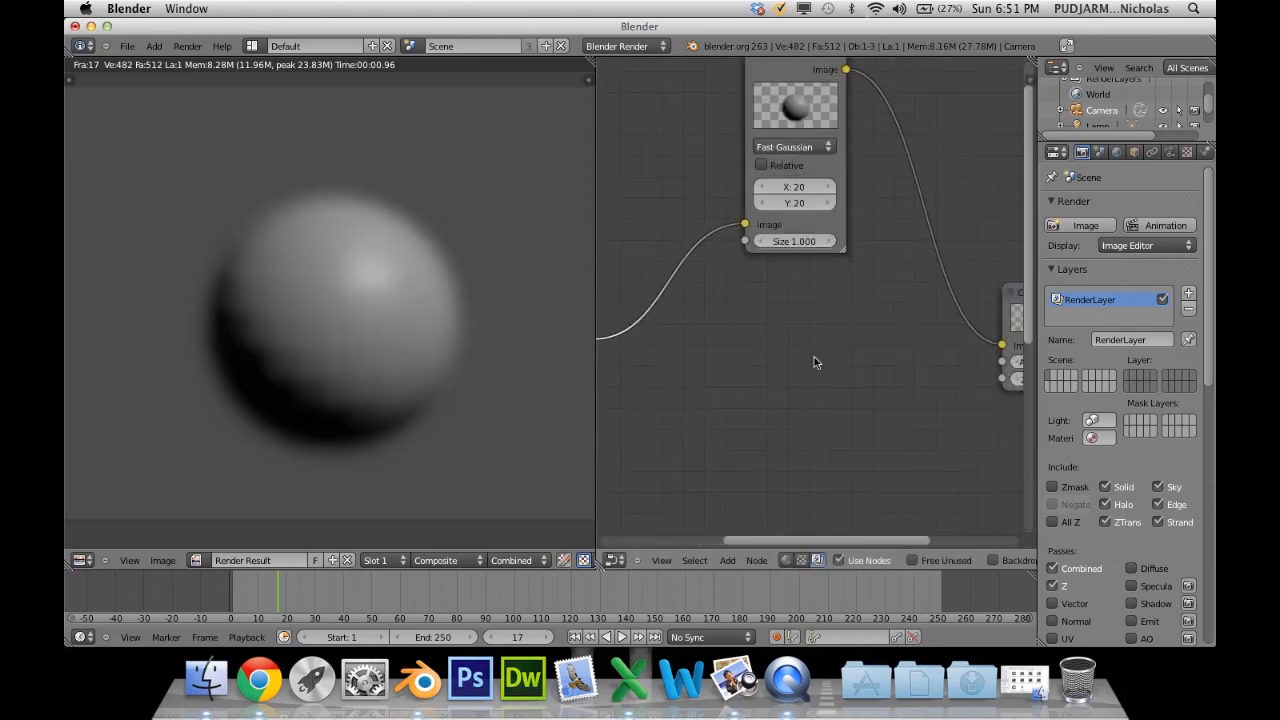
key("shift+a")
mouse_move(803, 297)
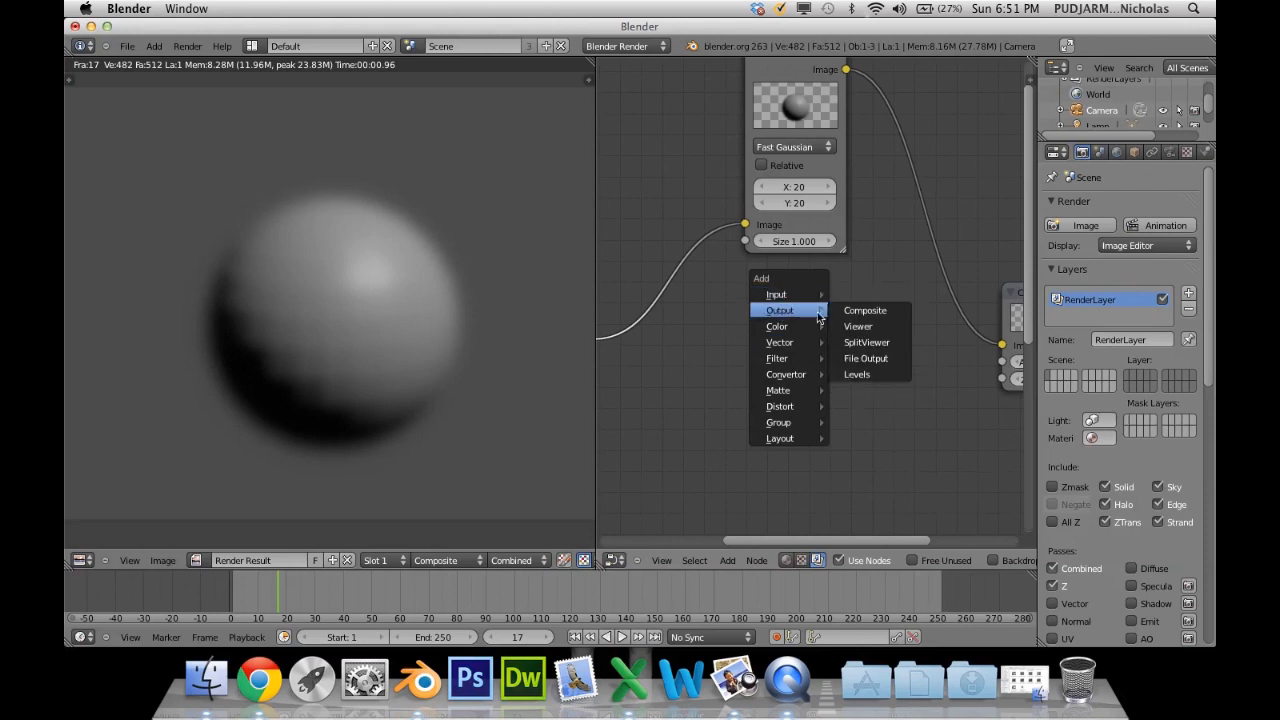
left_click(858, 342)
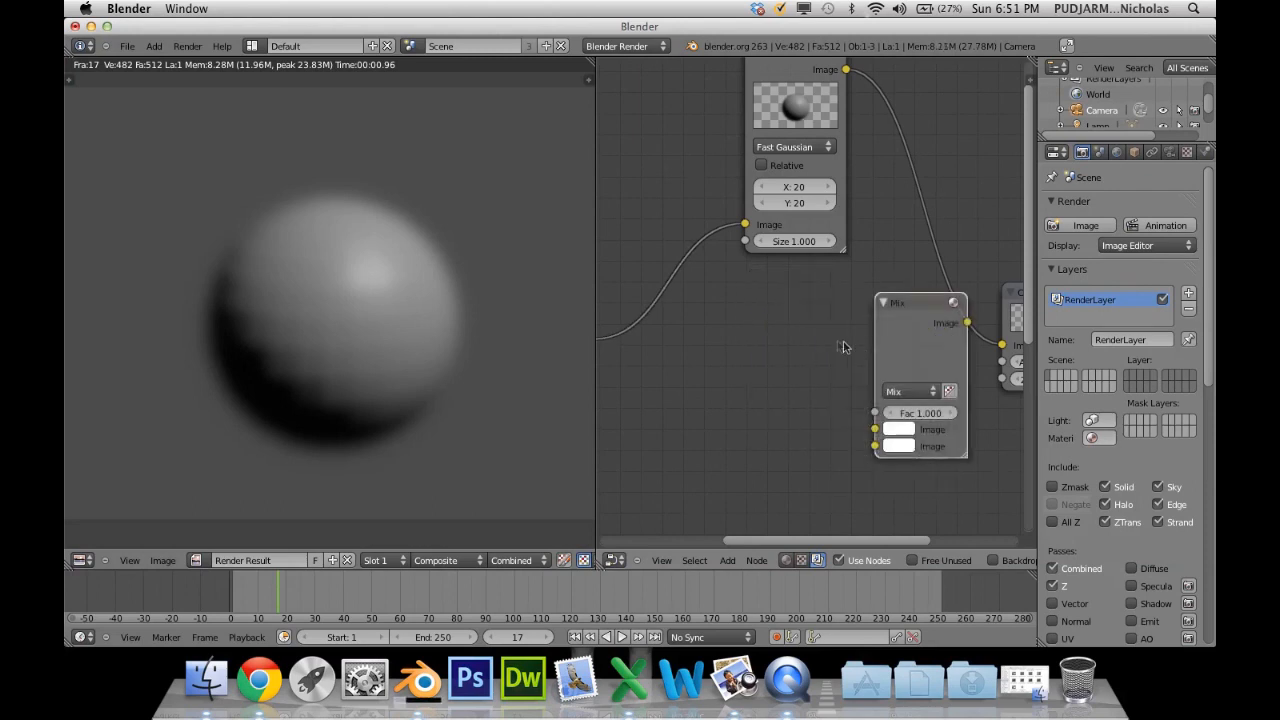
left_click_drag(899, 338, 872, 332)
Connect the Render Layers image to the Mix node's second image input and the Blur output to its first.
middle_click_drag(749, 388, 851, 397)
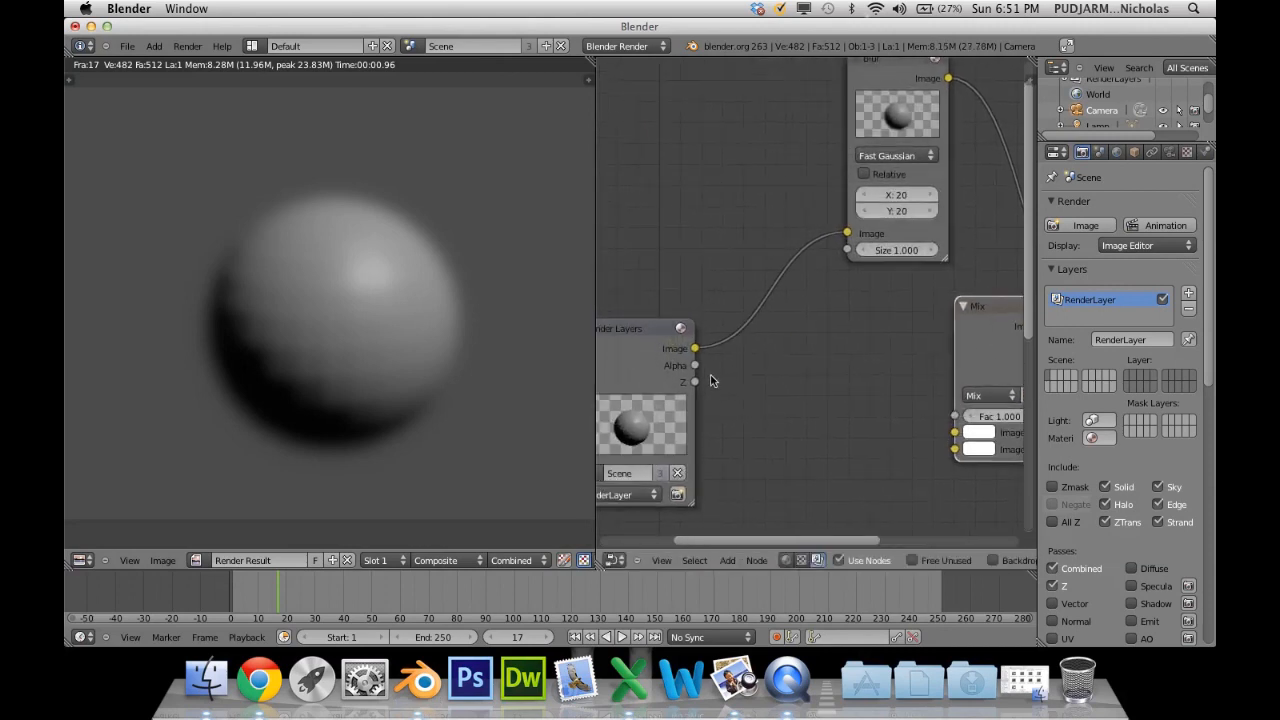
left_click_drag(694, 348, 955, 449)
middle_click_drag(922, 364, 799, 411)
left_click_drag(853, 368, 893, 298)
left_click_drag(817, 125, 864, 410)
Move the Composite node farther up and to the right, and connect the Mix node's output to its image input.
left_click_drag(990, 377, 1061, 262)
middle_click_drag(887, 295, 757, 298)
left_click_drag(826, 307, 914, 287)
Set the Mix node's blend mode to Screen to create a glow around the sphere.
left_click(768, 374)
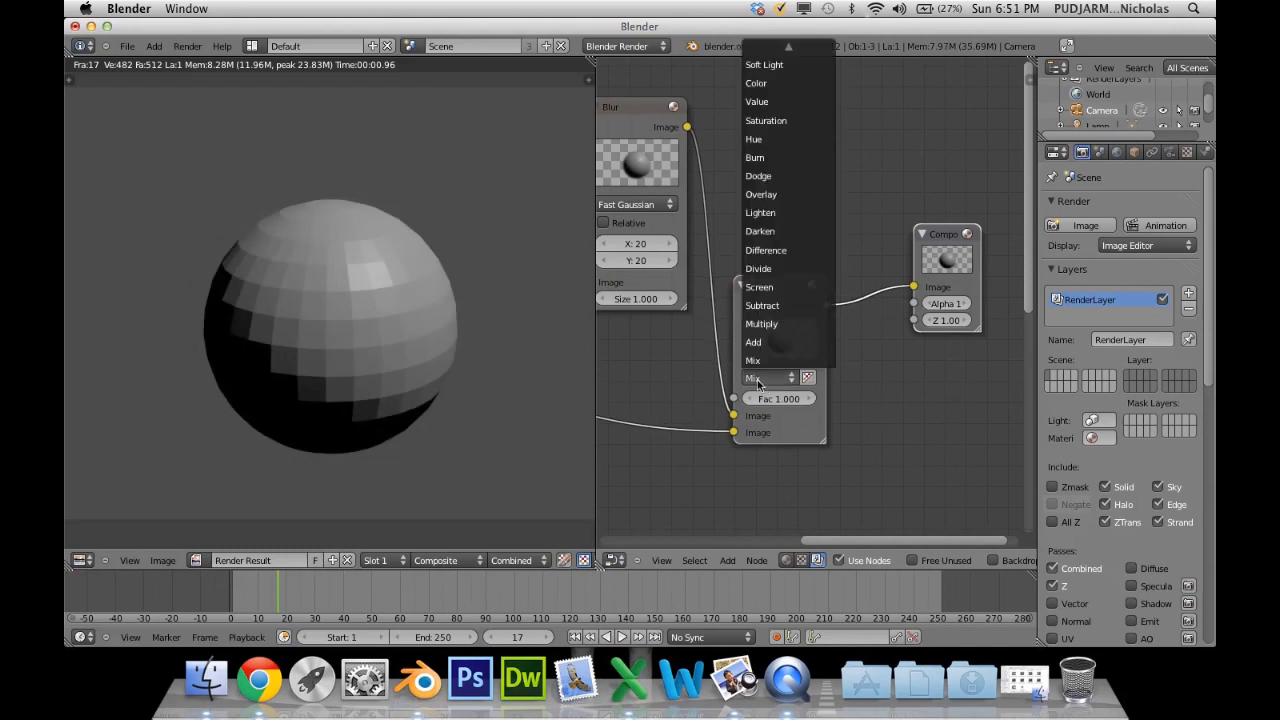
left_click(786, 288)
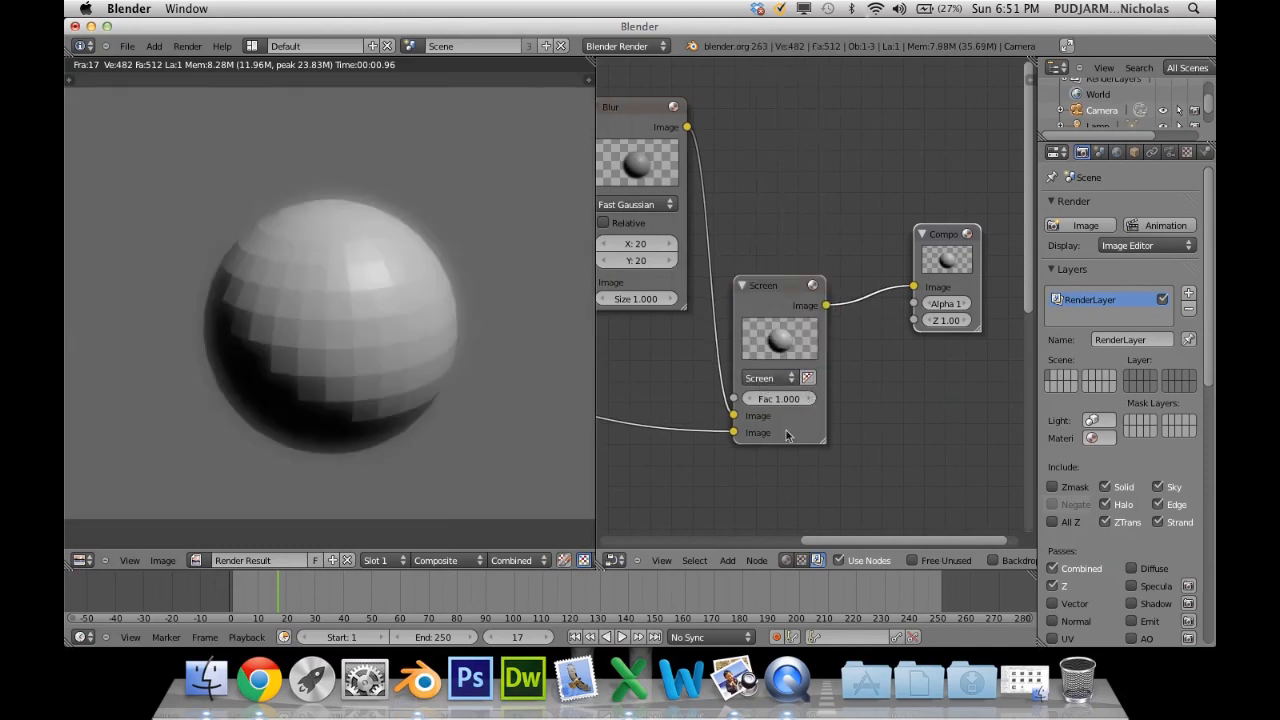
middle_click_drag(672, 424, 784, 411)
middle_click_drag(386, 324, 448, 317)
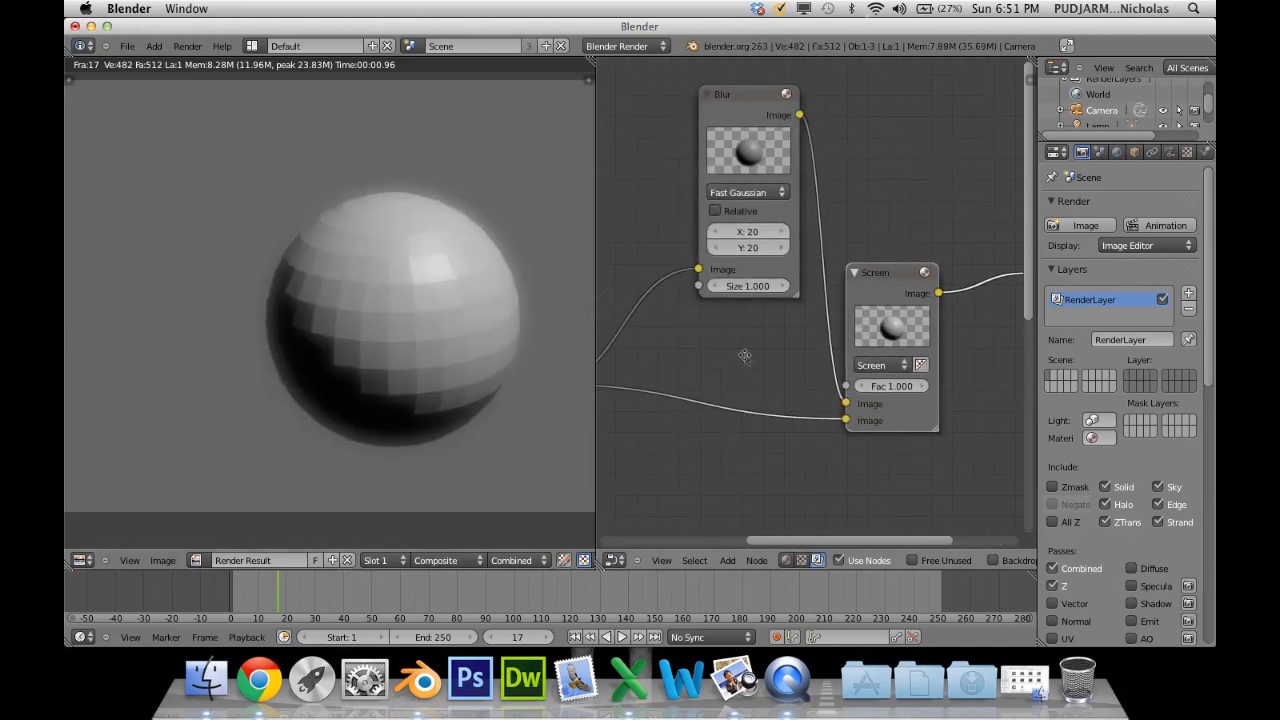
middle_click_drag(745, 356, 797, 374)
middle_click_drag(480, 343, 378, 319)
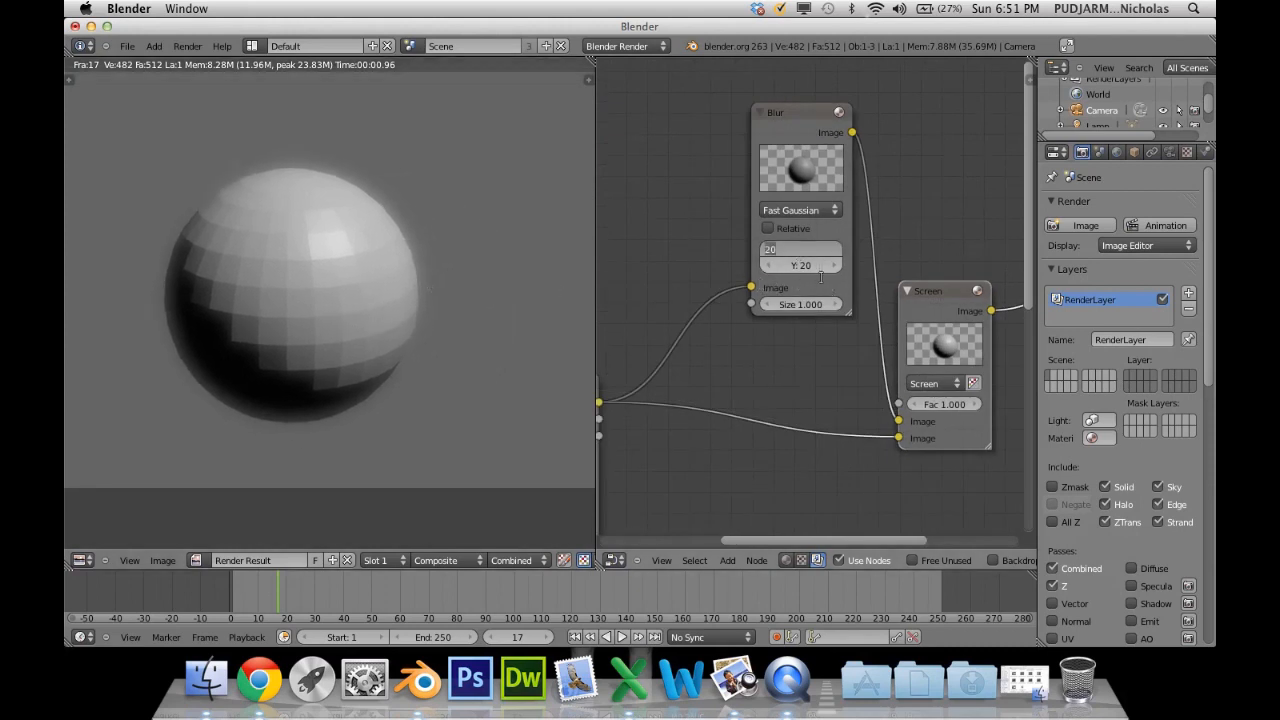
Change the world's horizon colour to black and render the image again.
left_click(1117, 151)
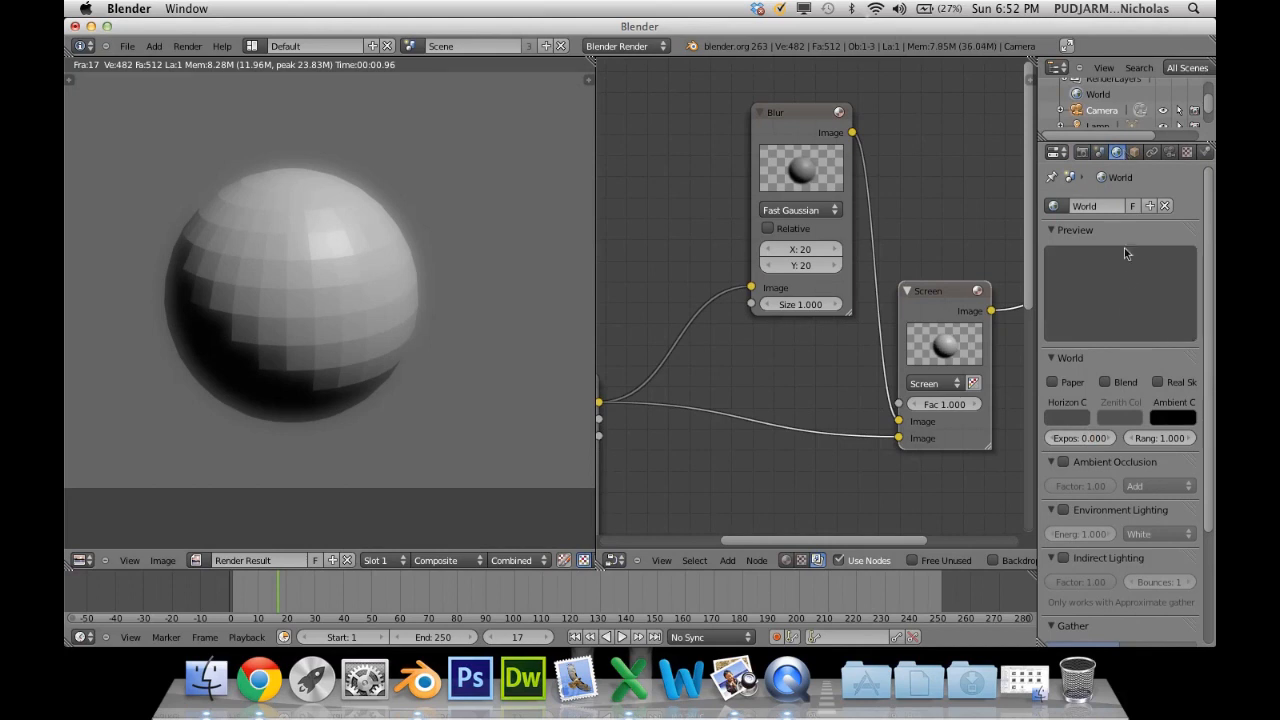
left_click(1065, 420)
left_click_drag(1071, 305, 1081, 352)
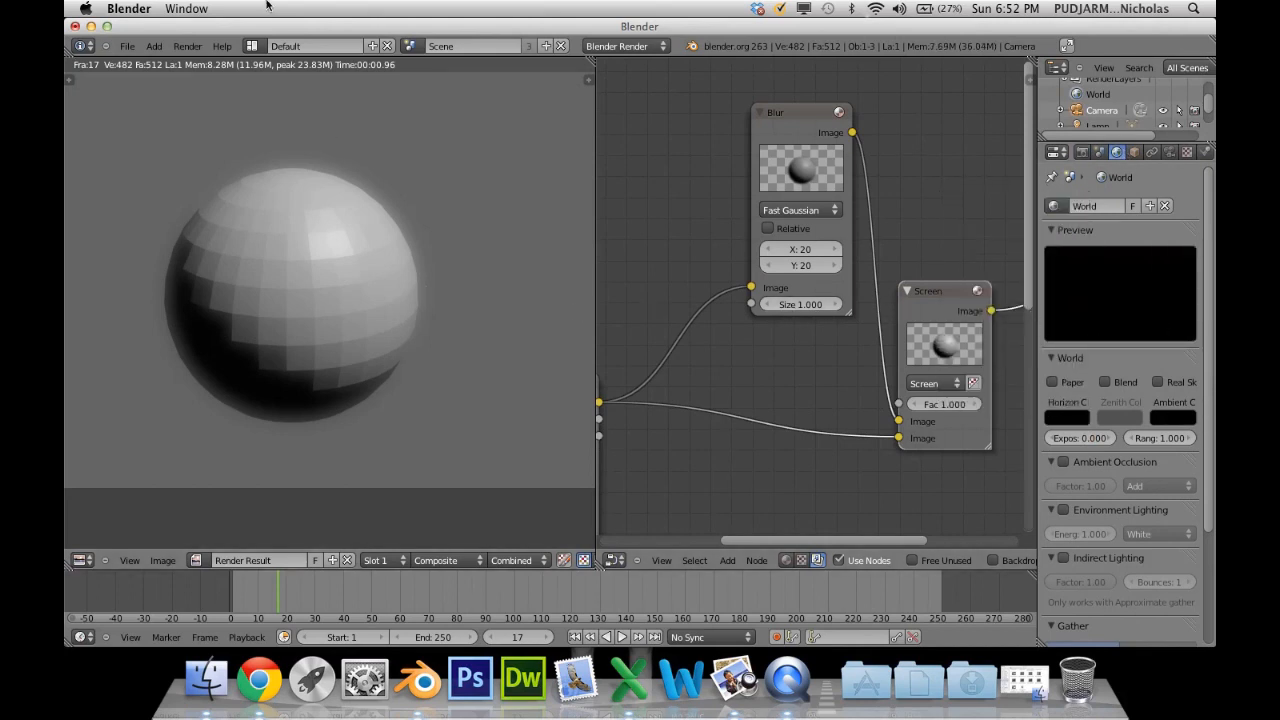
left_click(187, 46)
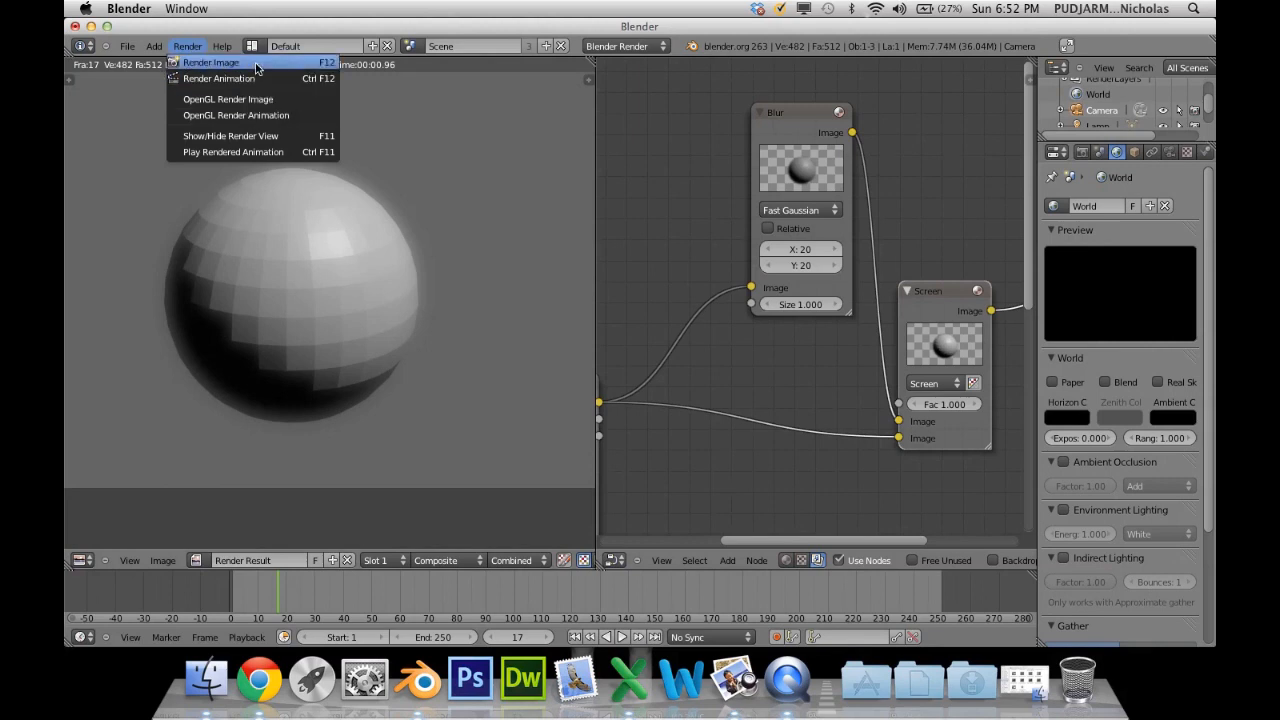
left_click(256, 67)
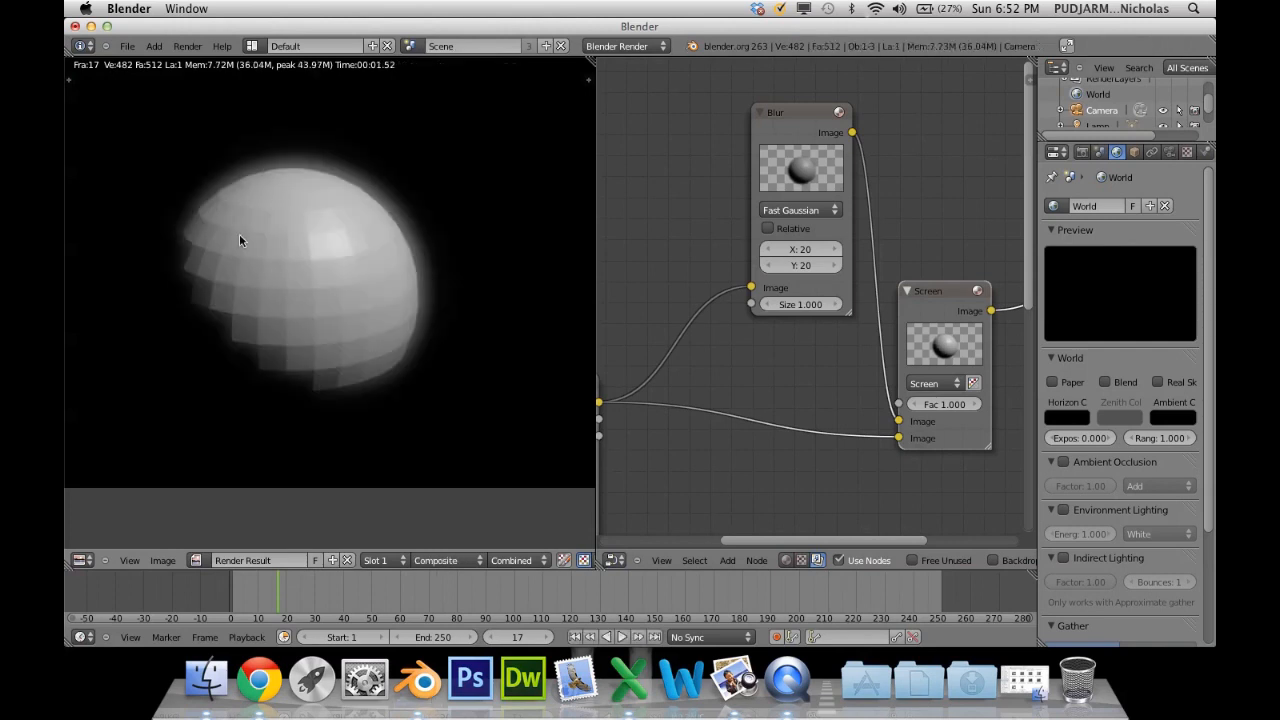
left_click(190, 46)
Try linking the Render Layers image directly to the Composite node to compare without the glow, and undo the link.
middle_click_drag(878, 313, 704, 319)
scroll(796, 317, "up", 3)
scroll(808, 312, "down", 9)
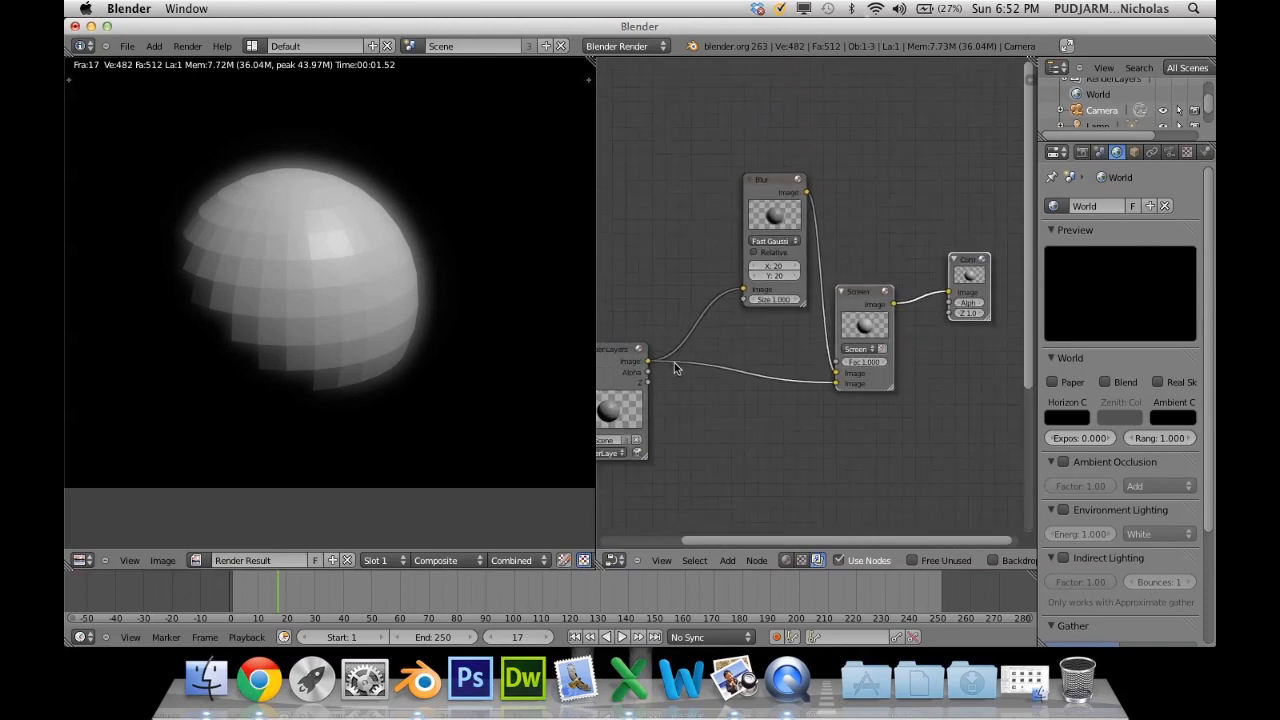
left_click_drag(648, 361, 952, 296)
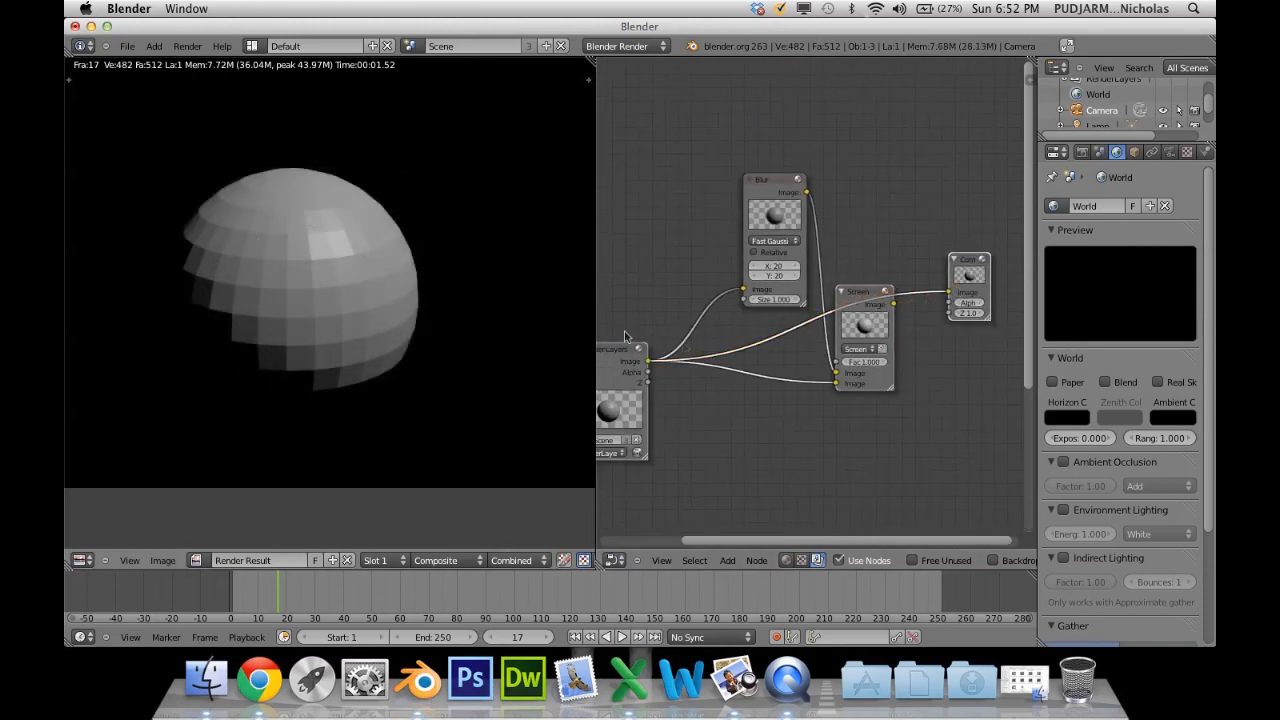
key("ctrl+z")
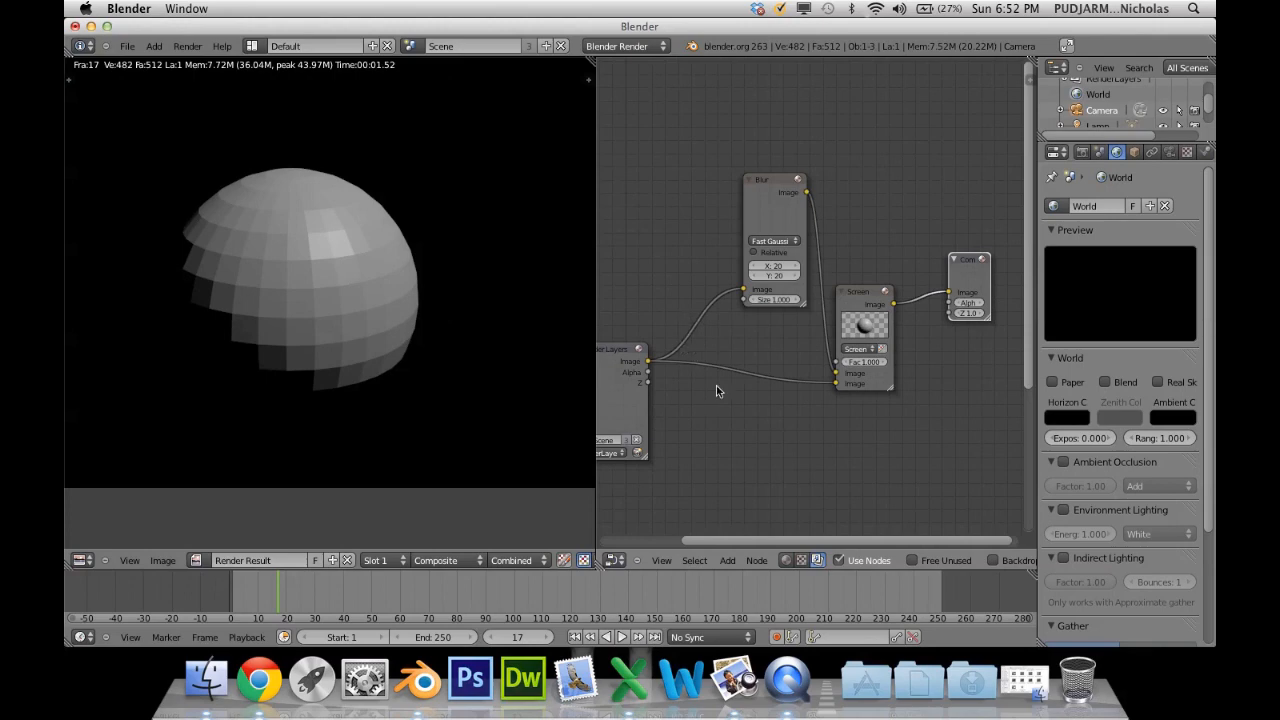
key("shift+a")
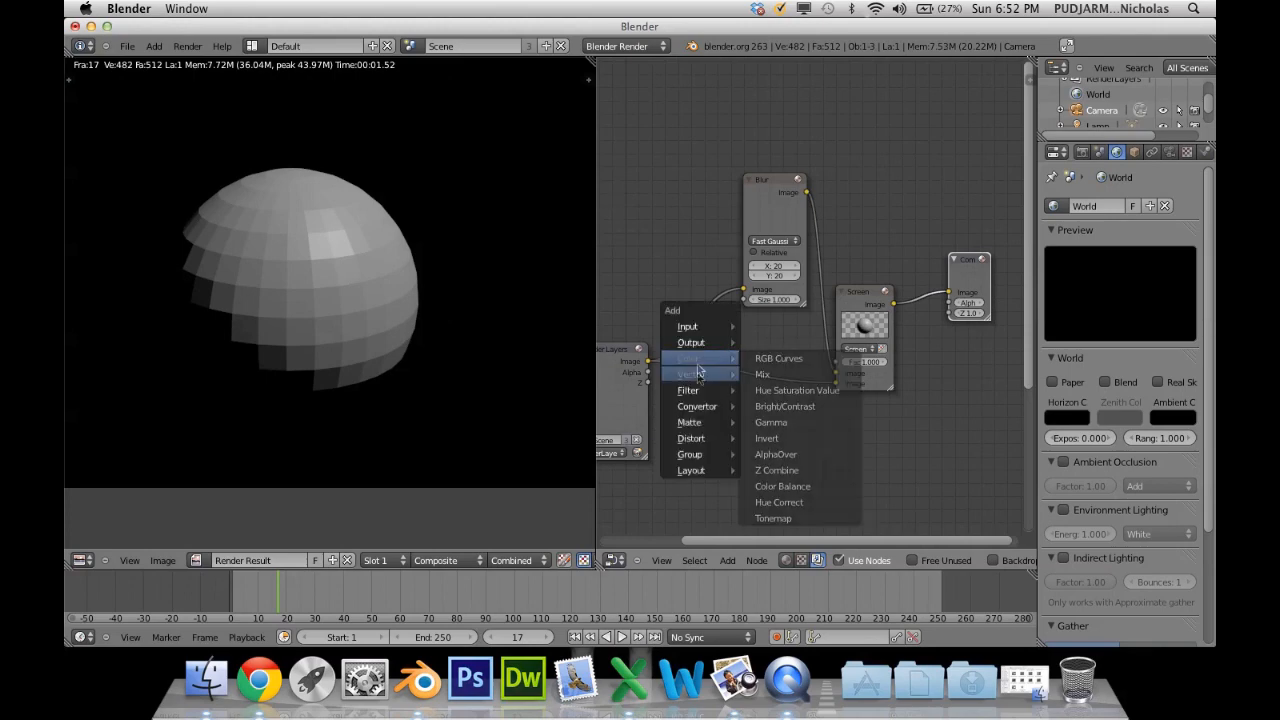
mouse_move(713, 375)
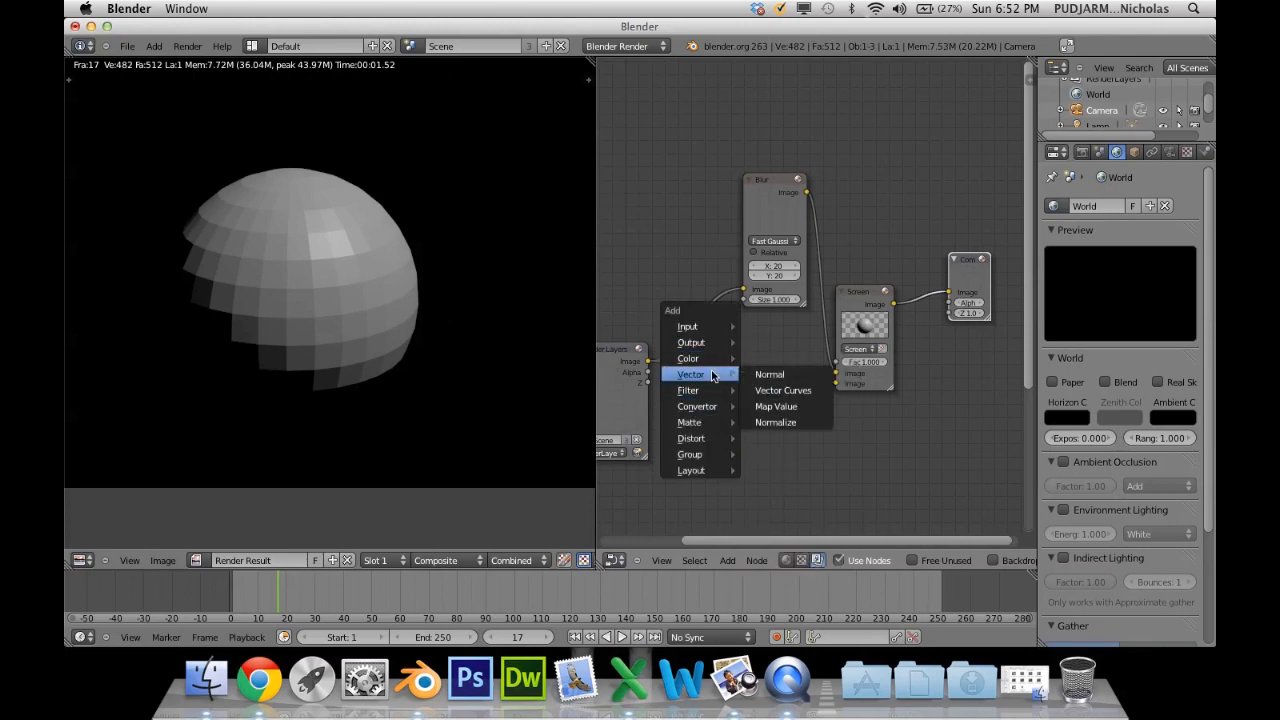
mouse_move(715, 399)
mouse_move(708, 424)
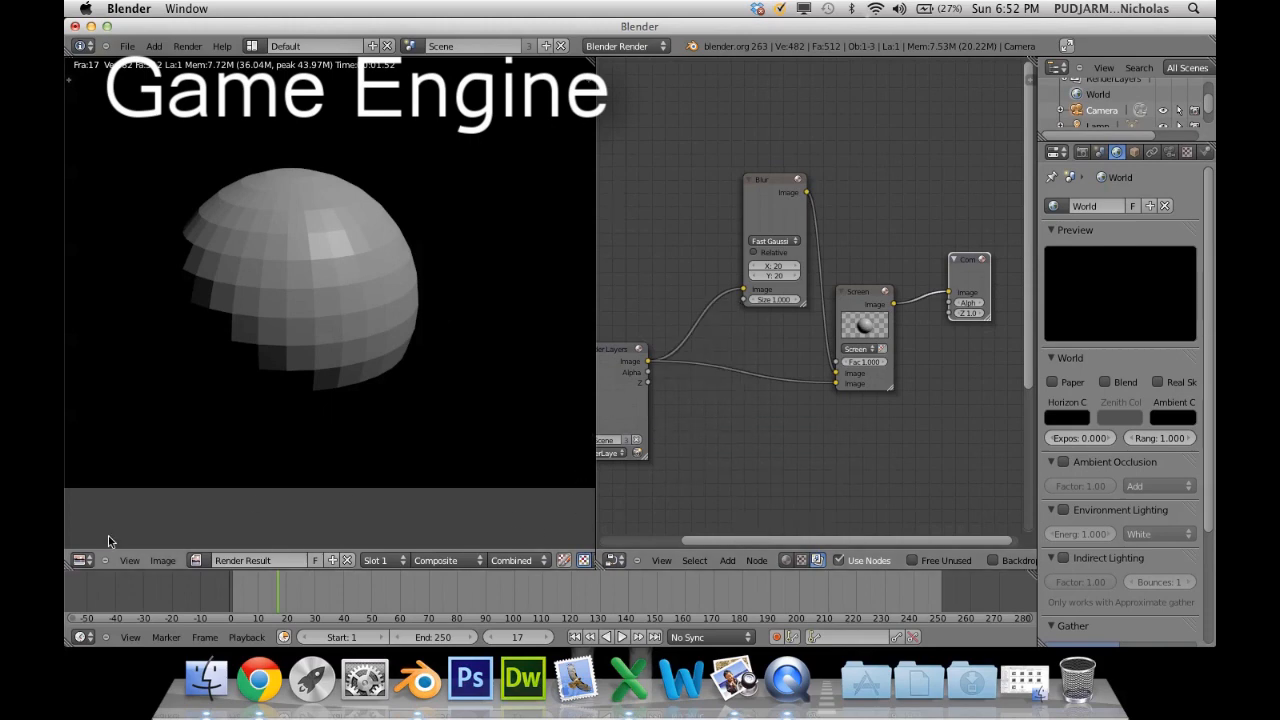
Switch the render engine to Blender Game and the screen layout to Game Logic.
middle_click_drag(183, 494, 203, 492)
key("Home")
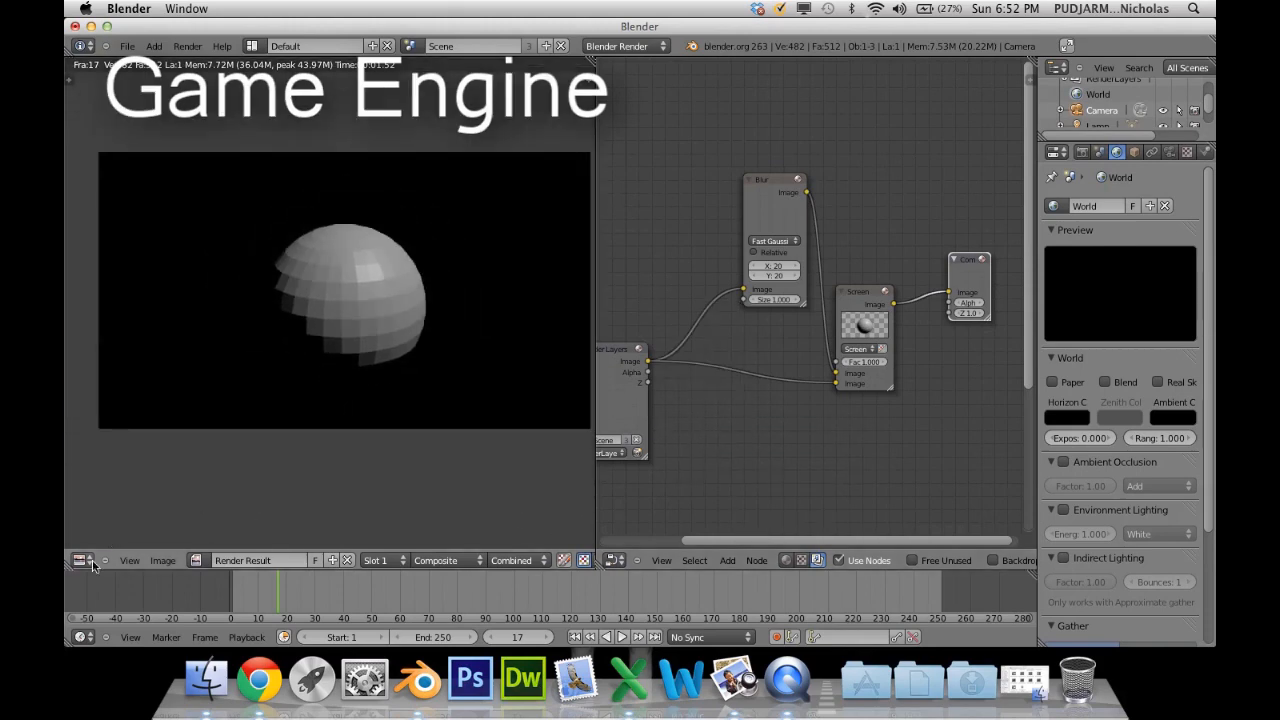
left_click(83, 560)
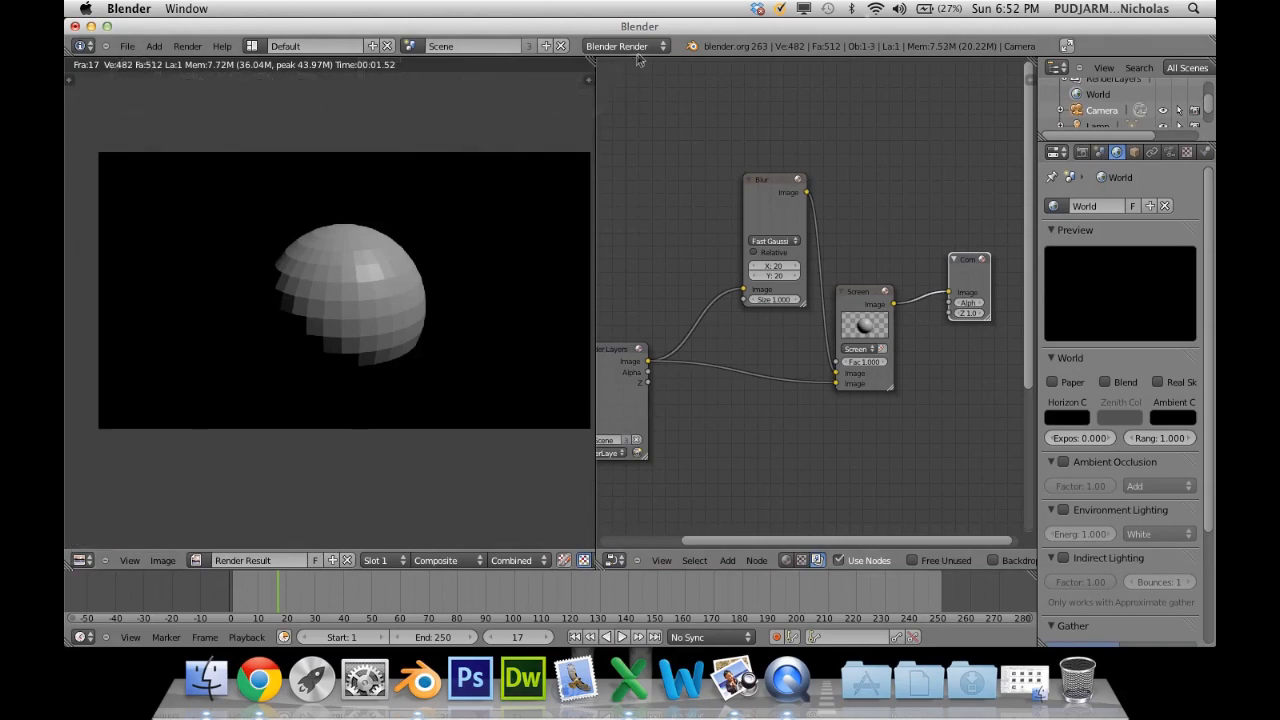
left_click(642, 48)
left_click(645, 80)
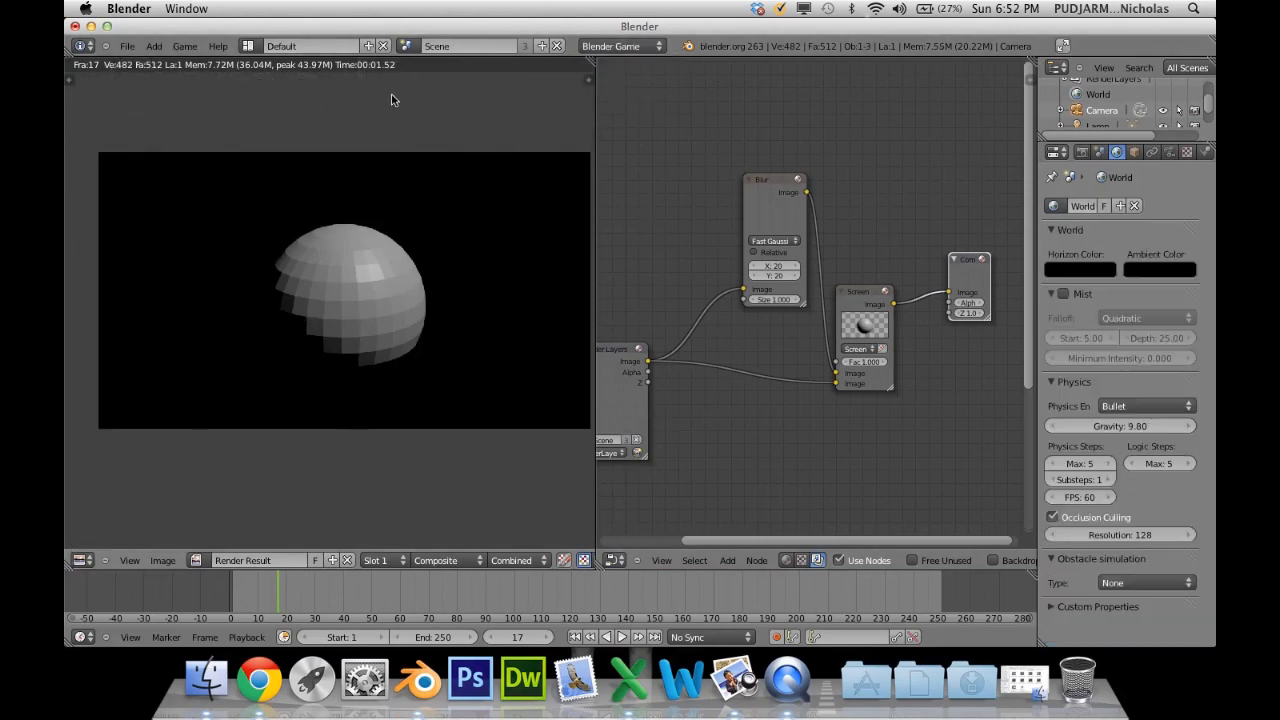
left_click(250, 46)
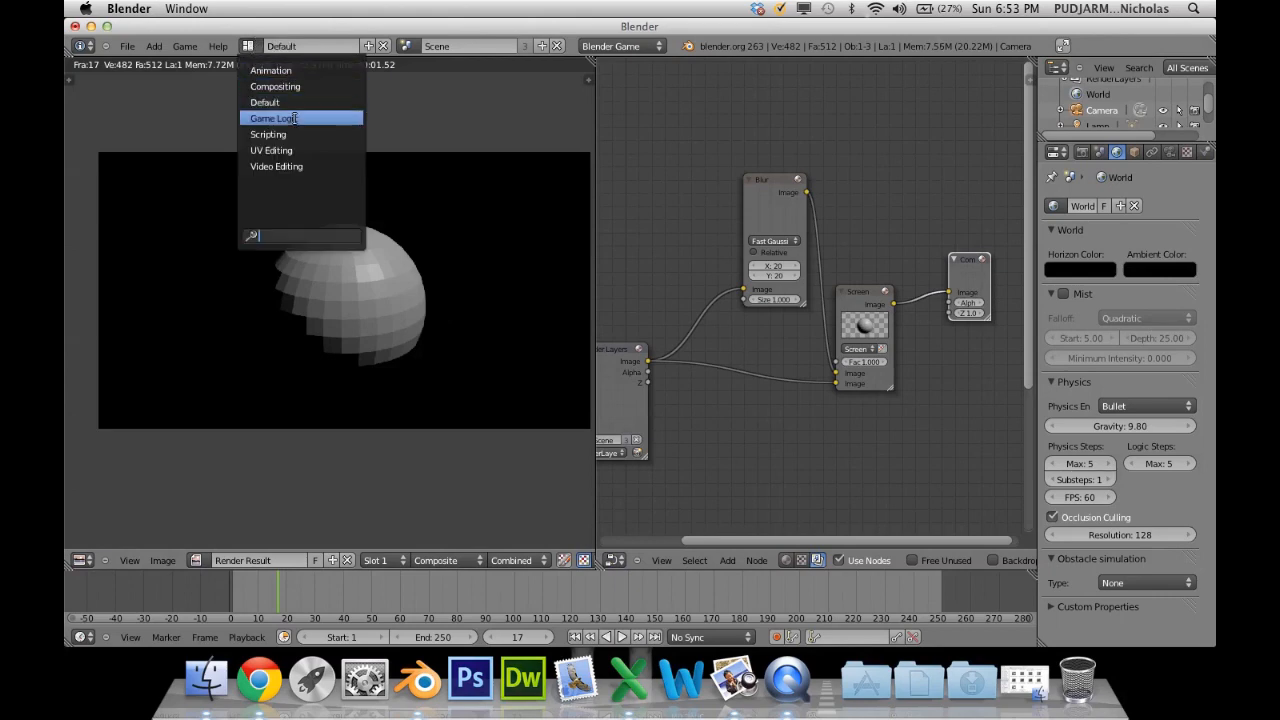
left_click(294, 118)
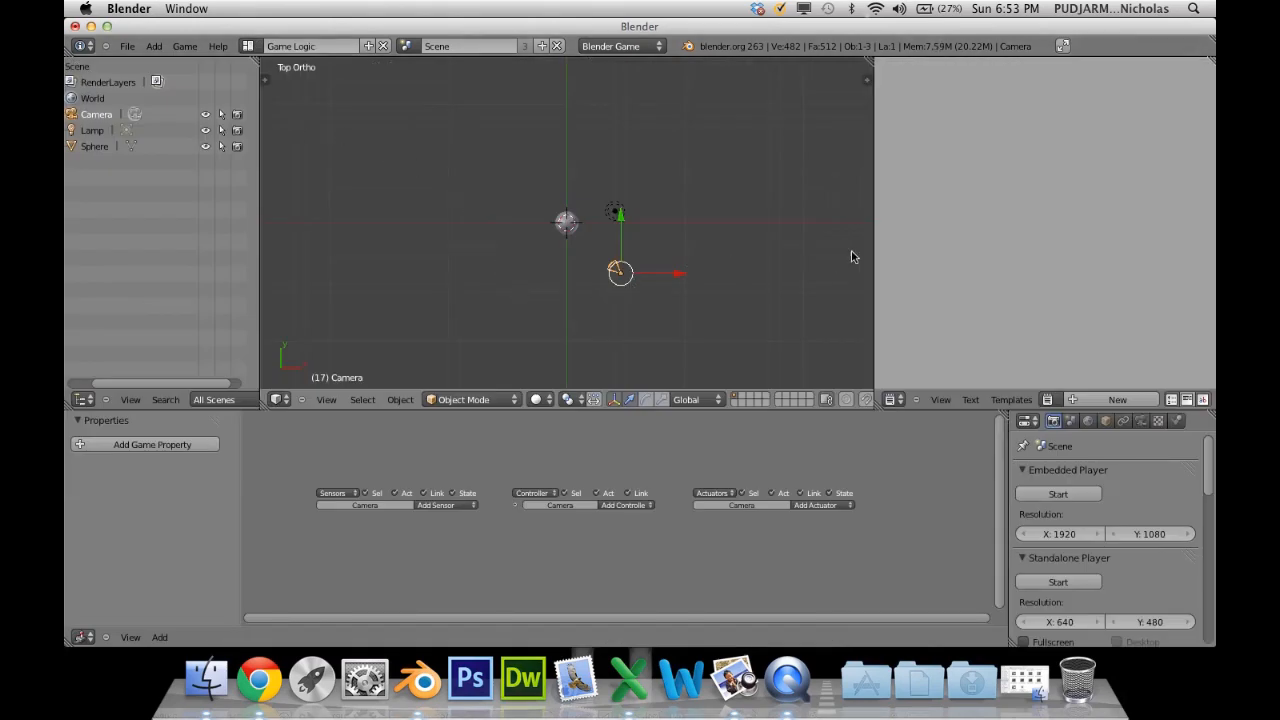
scroll(697, 277, "up", 5)
middle_click_drag(697, 280, 630, 250)
scroll(512, 508, "up", 2)
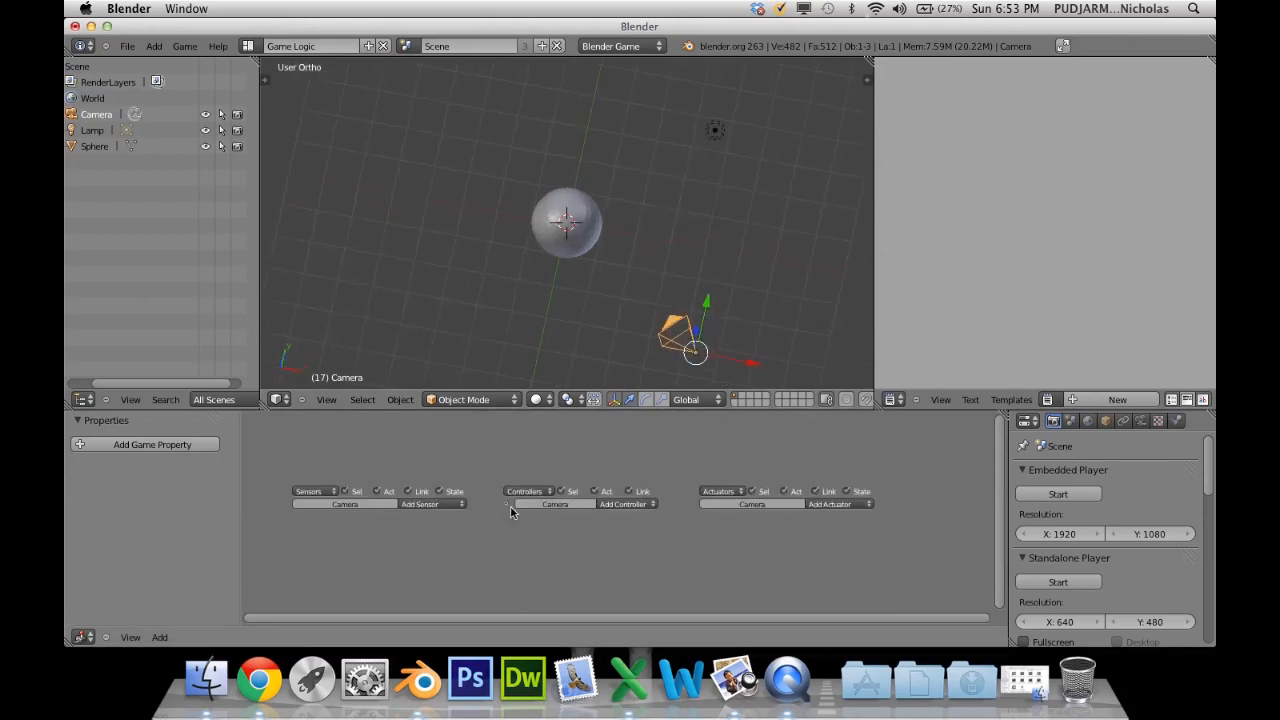
middle_click_drag(604, 499, 662, 496)
middle_click_drag(586, 258, 643, 264)
scroll(643, 264, "up", 6)
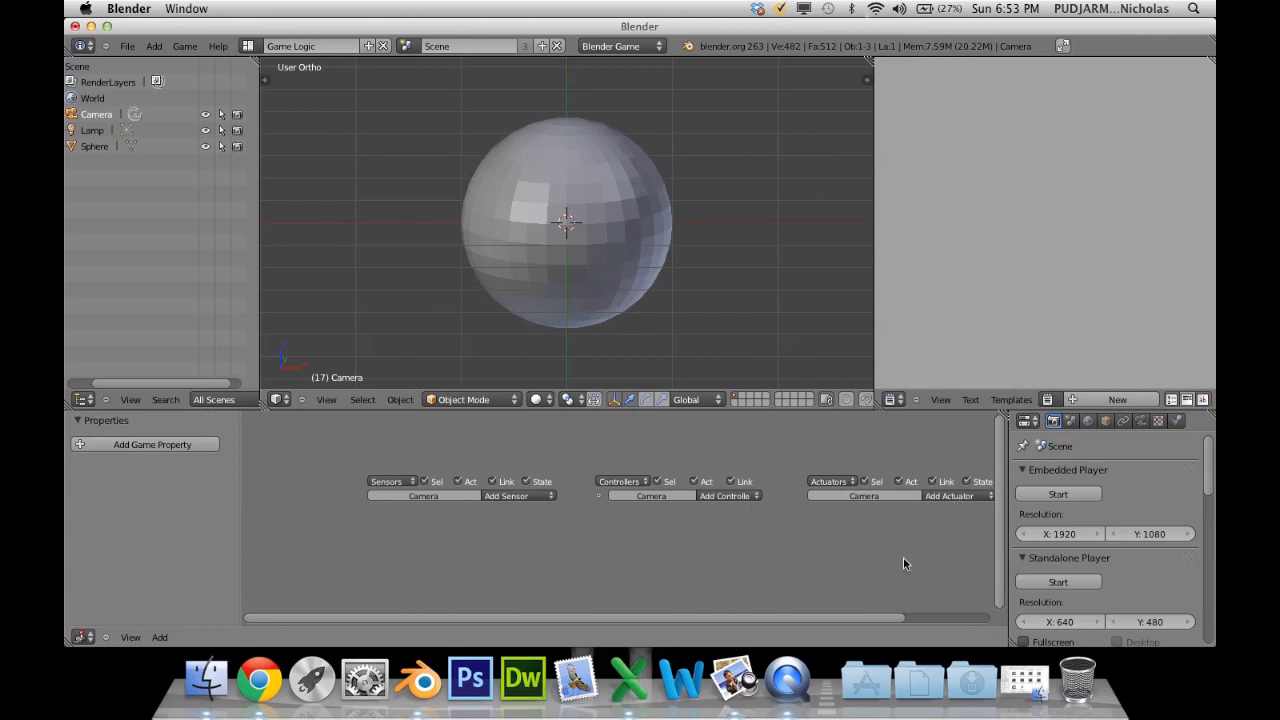
Create a new text block and add a Python controller to the camera's logic.
left_click(1108, 396)
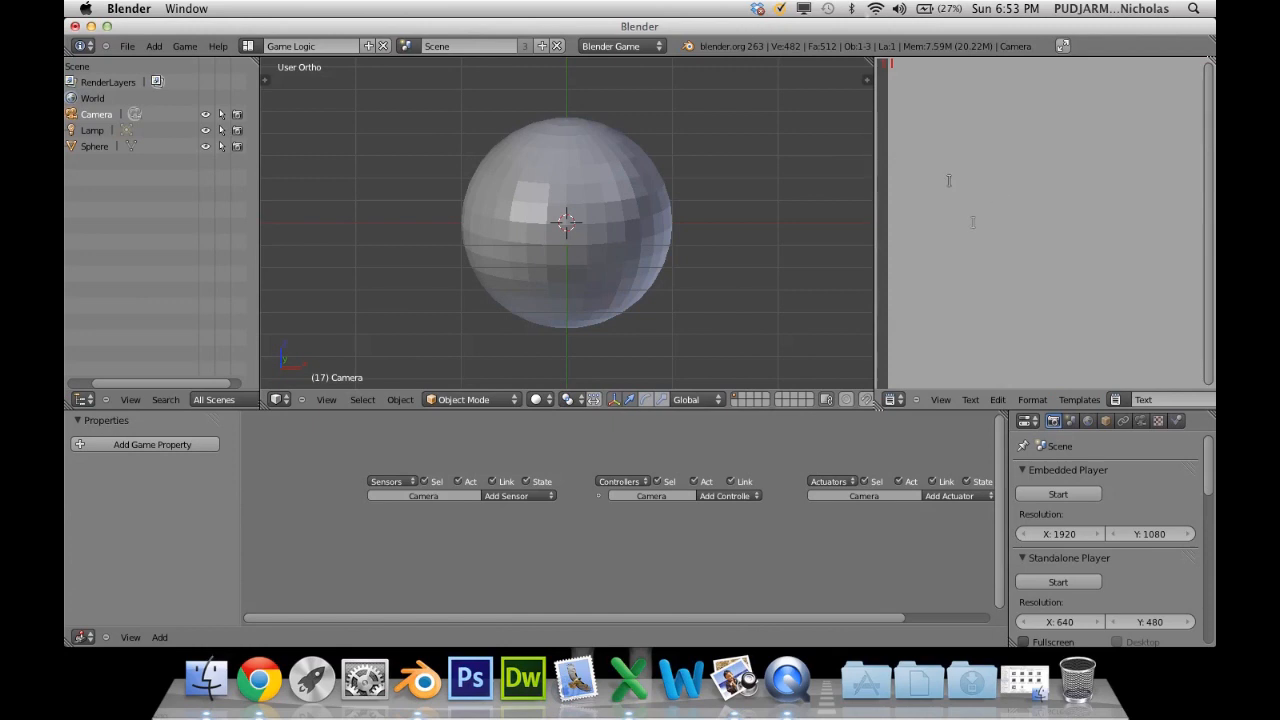
left_click(738, 496)
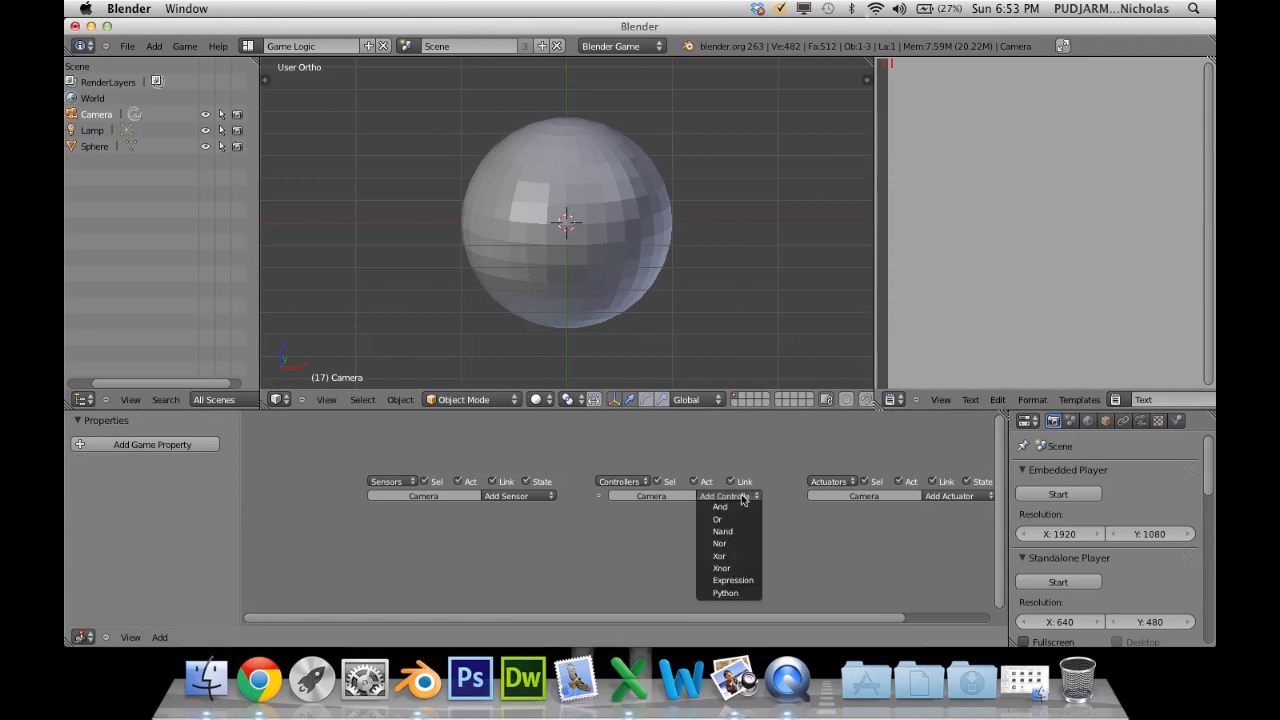
left_click(743, 592)
middle_click_drag(640, 516, 701, 467)
Add an Always sensor to the camera and link it to the Python controller.
left_click(563, 447)
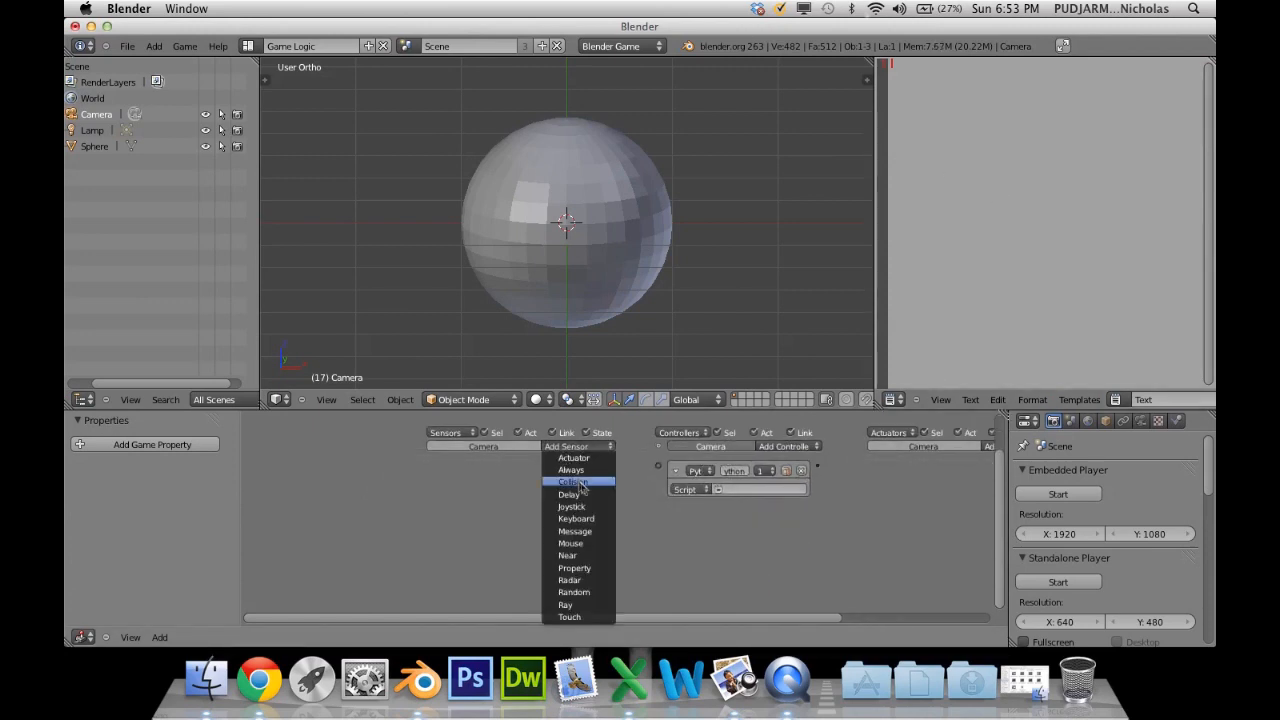
left_click(575, 470)
left_click_drag(610, 468, 657, 466)
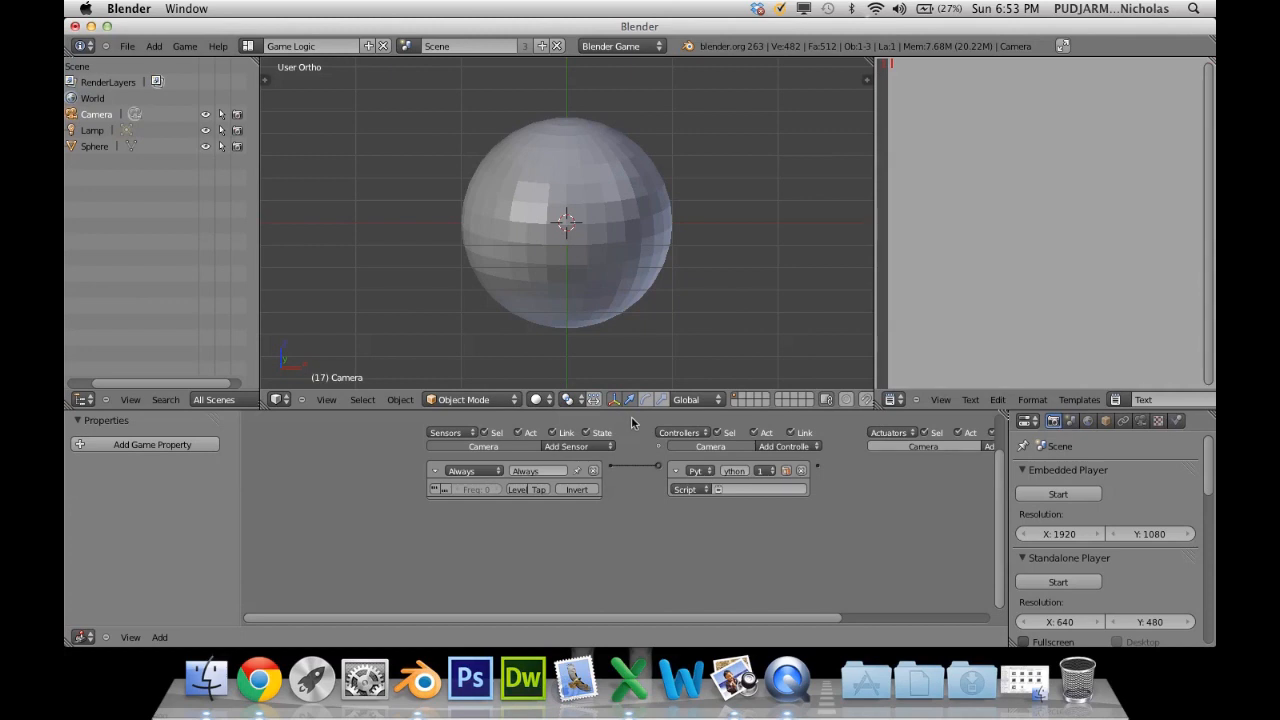
Select the sphere in the 3D view in place of the camera.
mouse_move(657, 263)
middle_mouse_down()
mouse_move(534, 266)
mouse_move(711, 266)
mouse_move(623, 292)
middle_mouse_up()
right_click(646, 249)
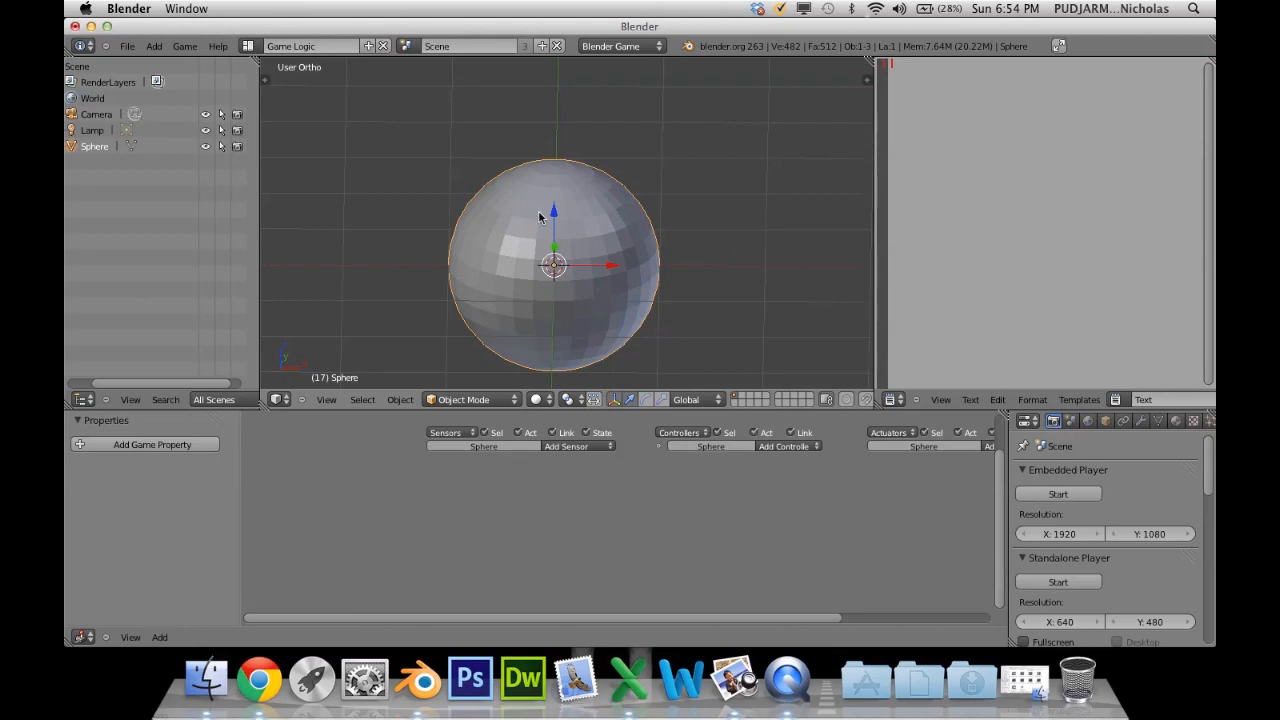
middle_click_drag(603, 258, 622, 215, "shift")
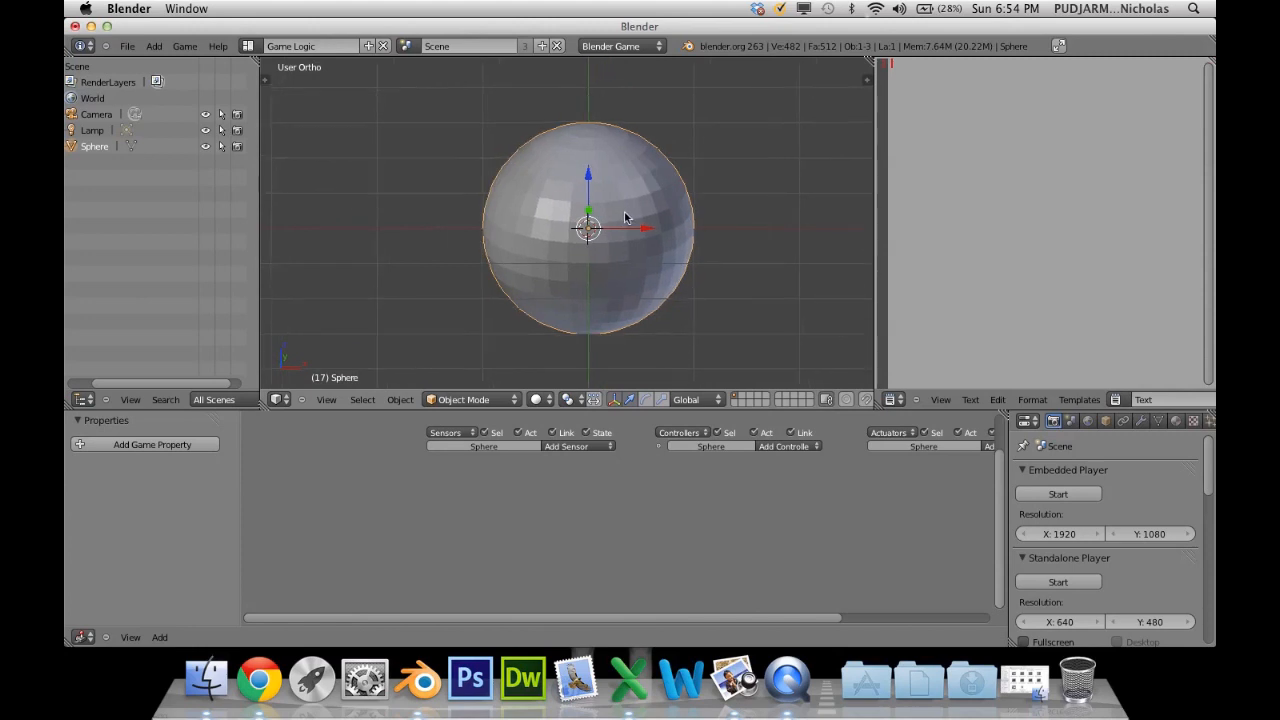
middle_click_drag(625, 217, 611, 234, "shift")
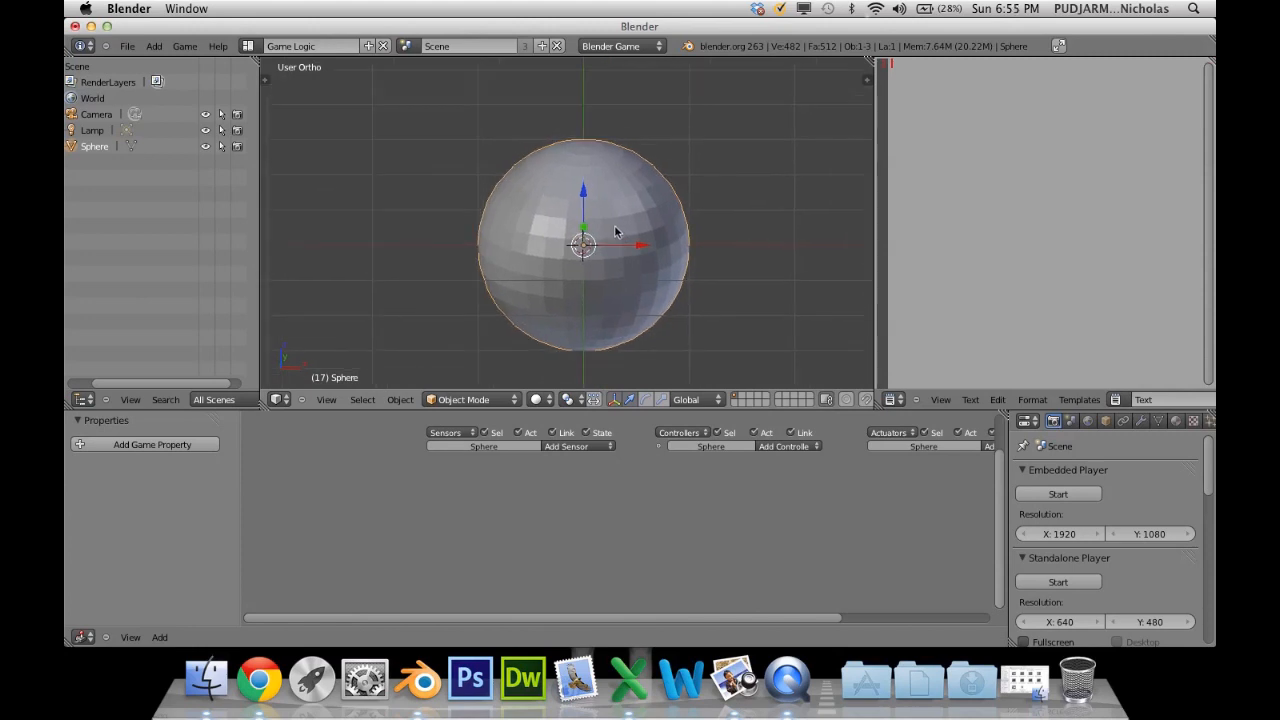
scroll(614, 234, "down", 4)
scroll(615, 232, "up", 1)
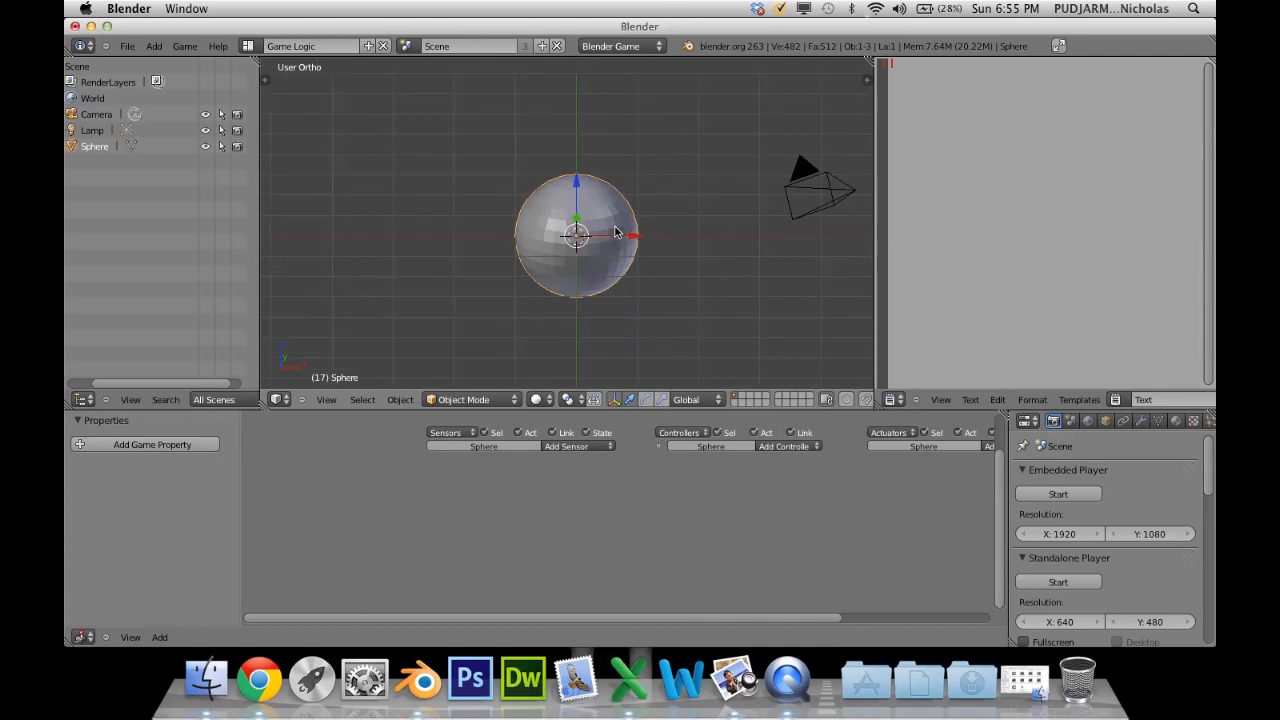
scroll(615, 232, "up", 1)
middle_click_drag(615, 232, 604, 203, "shift")
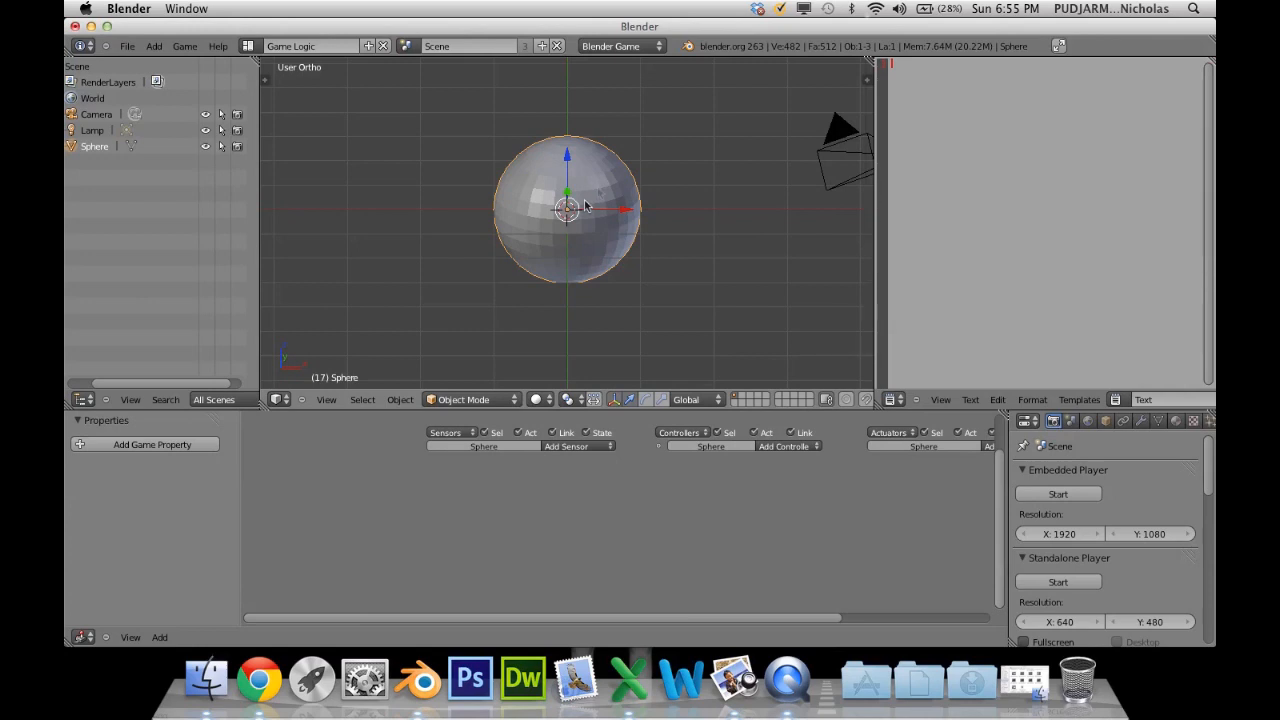
middle_click_drag(584, 232, 561, 207)
scroll(580, 228, "down", 3)
scroll(580, 228, "up", 4)
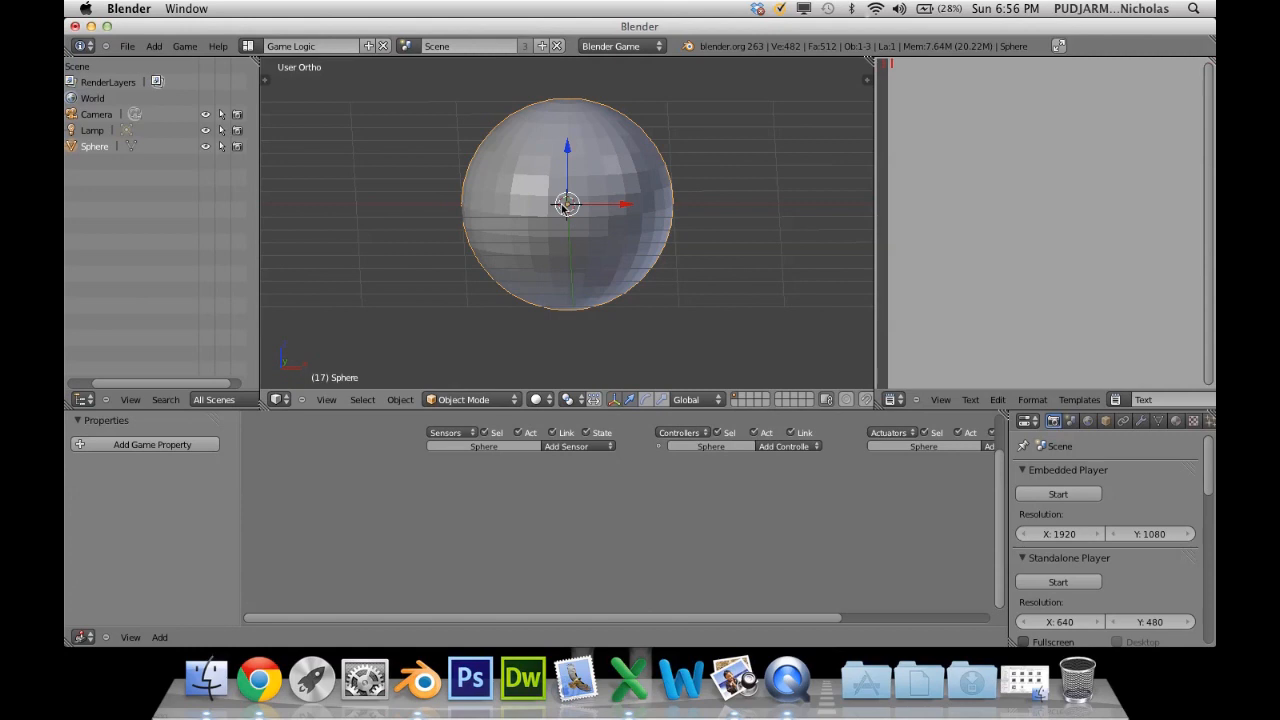
mouse_move(565, 204)
middle_mouse_down()
mouse_move(504, 245)
mouse_move(540, 258)
mouse_move(574, 243)
mouse_move(569, 200)
mouse_move(545, 216)
mouse_move(542, 204)
mouse_move(543, 230)
middle_mouse_up()
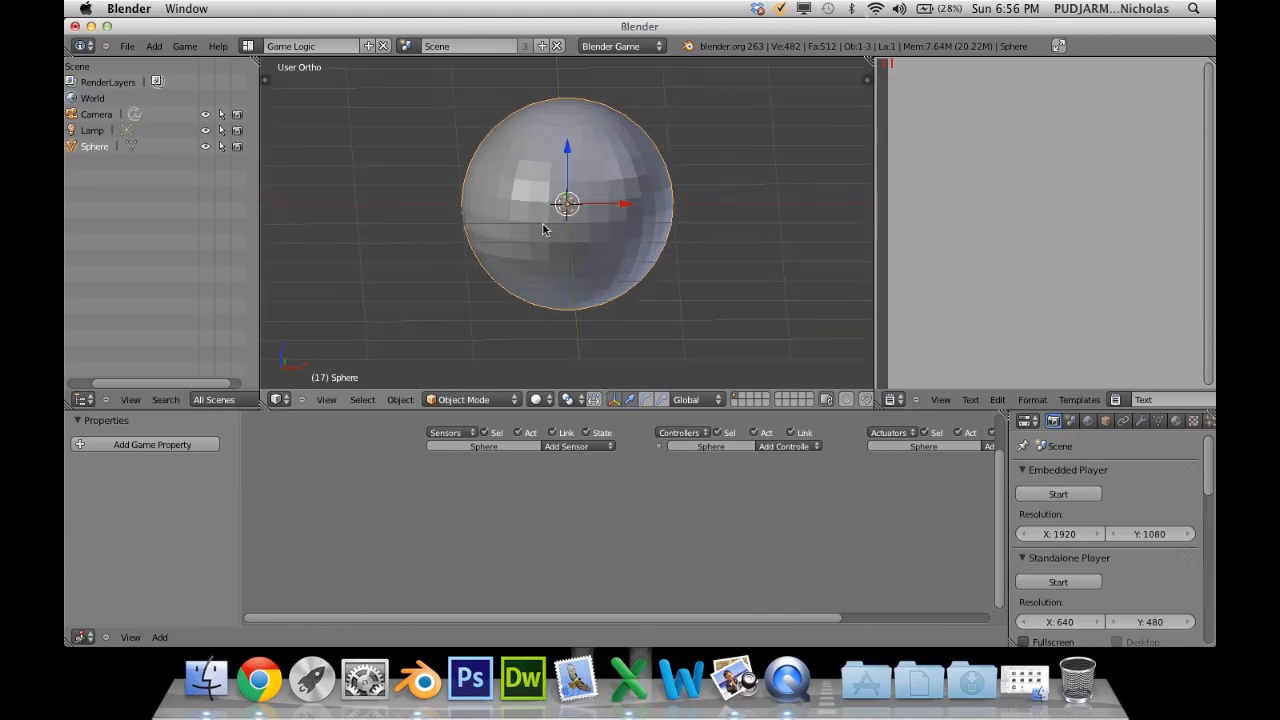